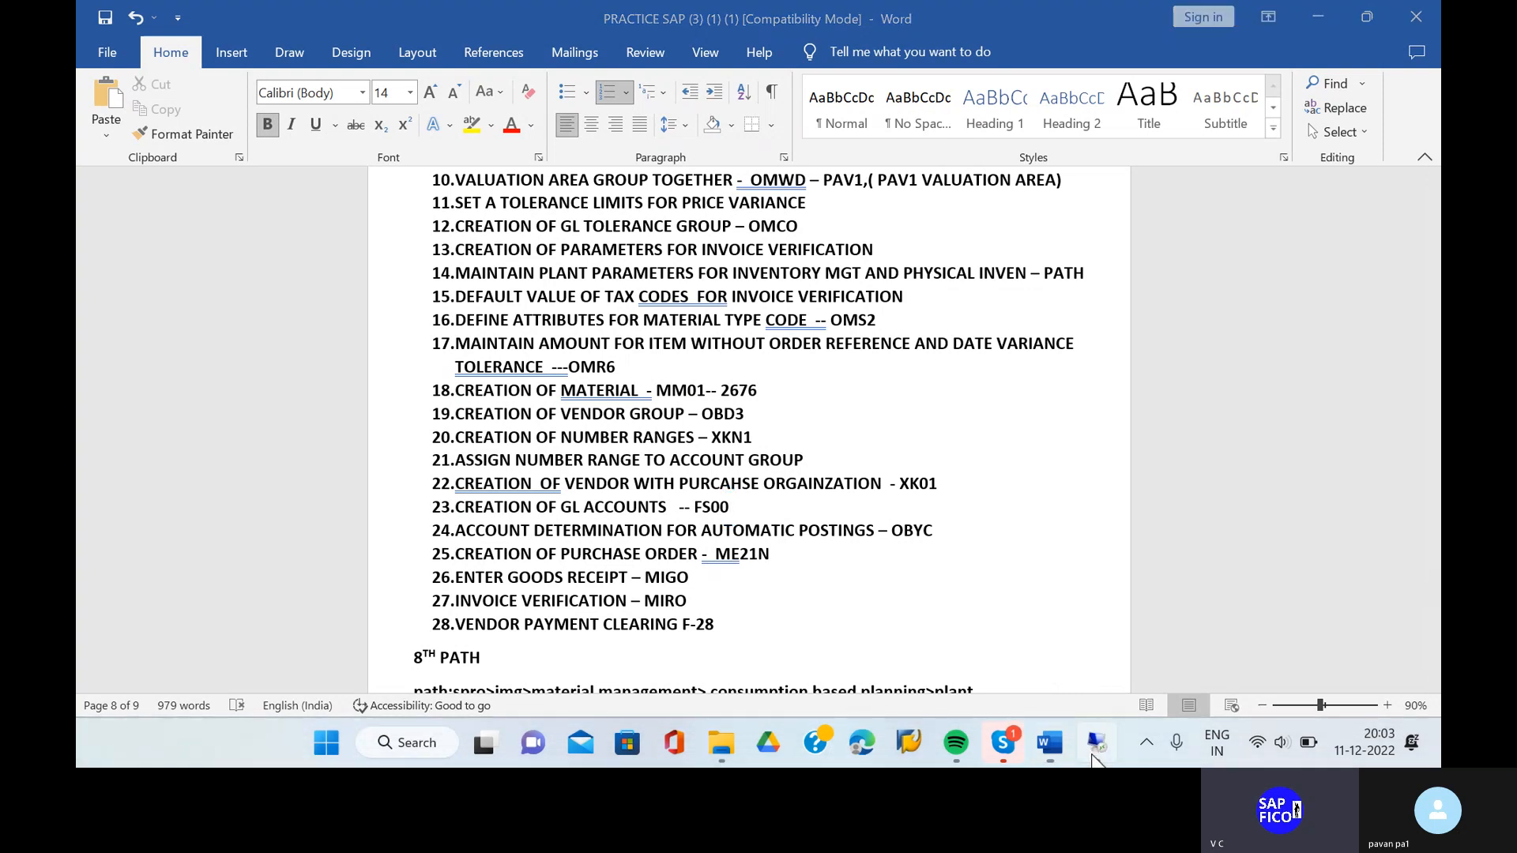
# Step: Switch to the SAP remote session and open transaction FS00 for central G/L account editing
pyautogui.click(1096, 742)
pyautogui.write('FS00')
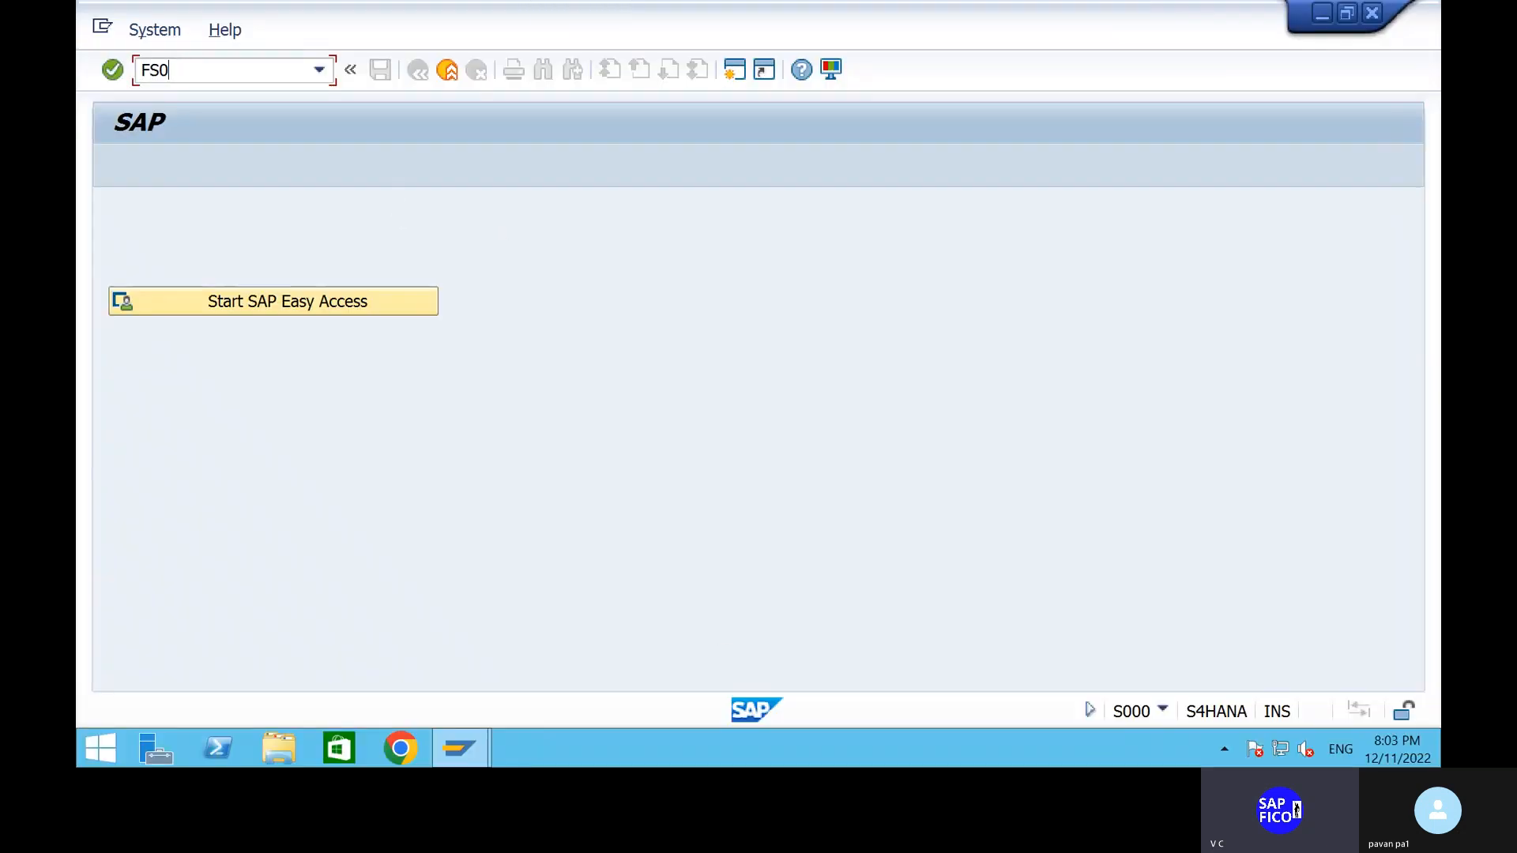
pyautogui.press('Return')
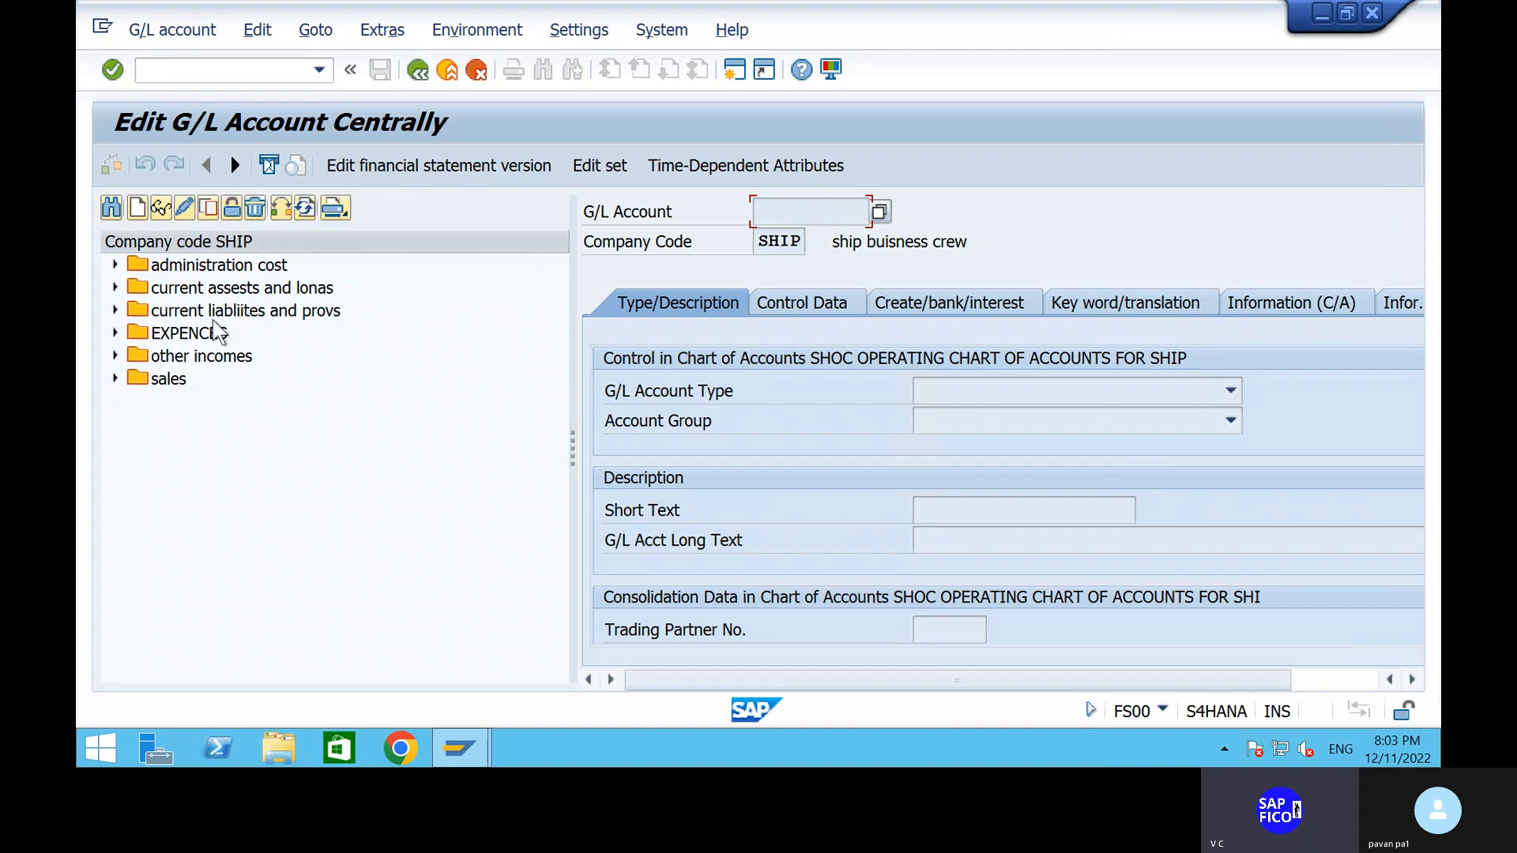
# Step: Start creating G/L account 200107 in company code SHIP, consulting the existing accounts under current assests and lonas
pyautogui.click(113, 287)
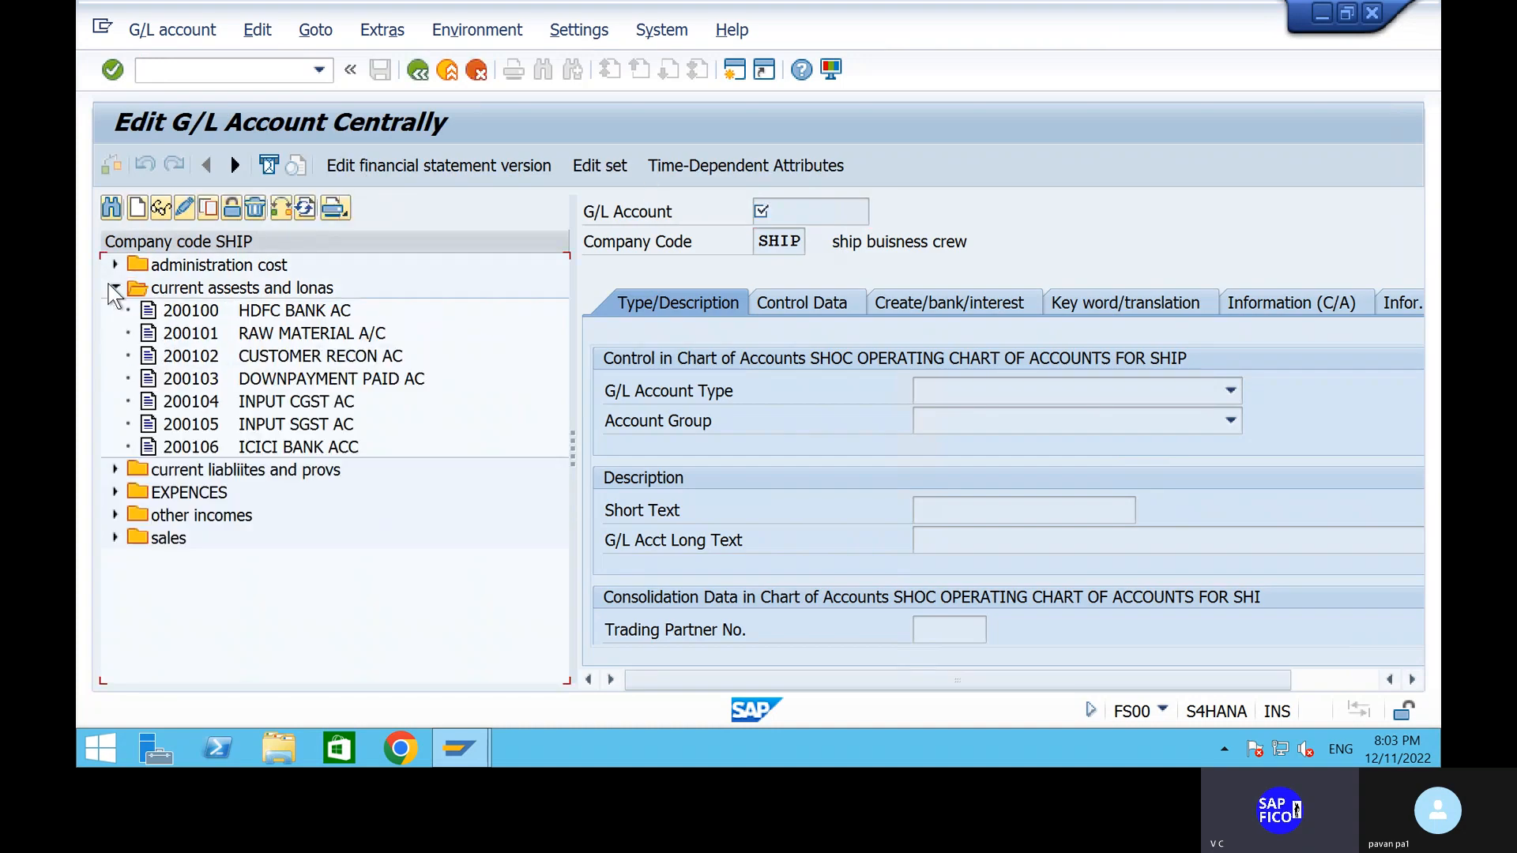
pyautogui.click(138, 207)
pyautogui.click(316, 328)
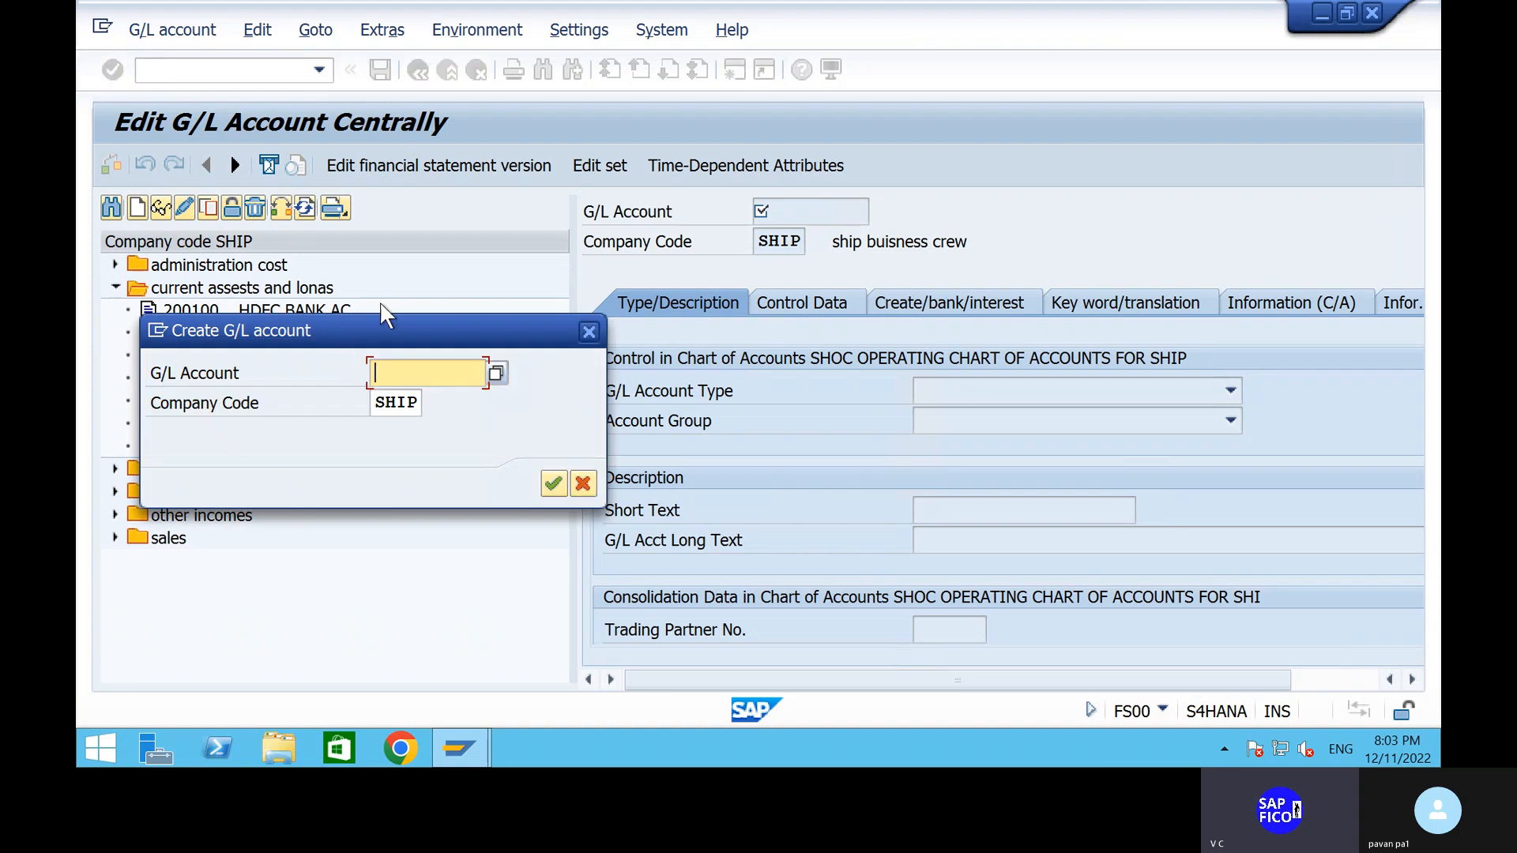
pyautogui.moveTo(391, 314); pyautogui.dragTo(657, 377)
pyautogui.write('2')
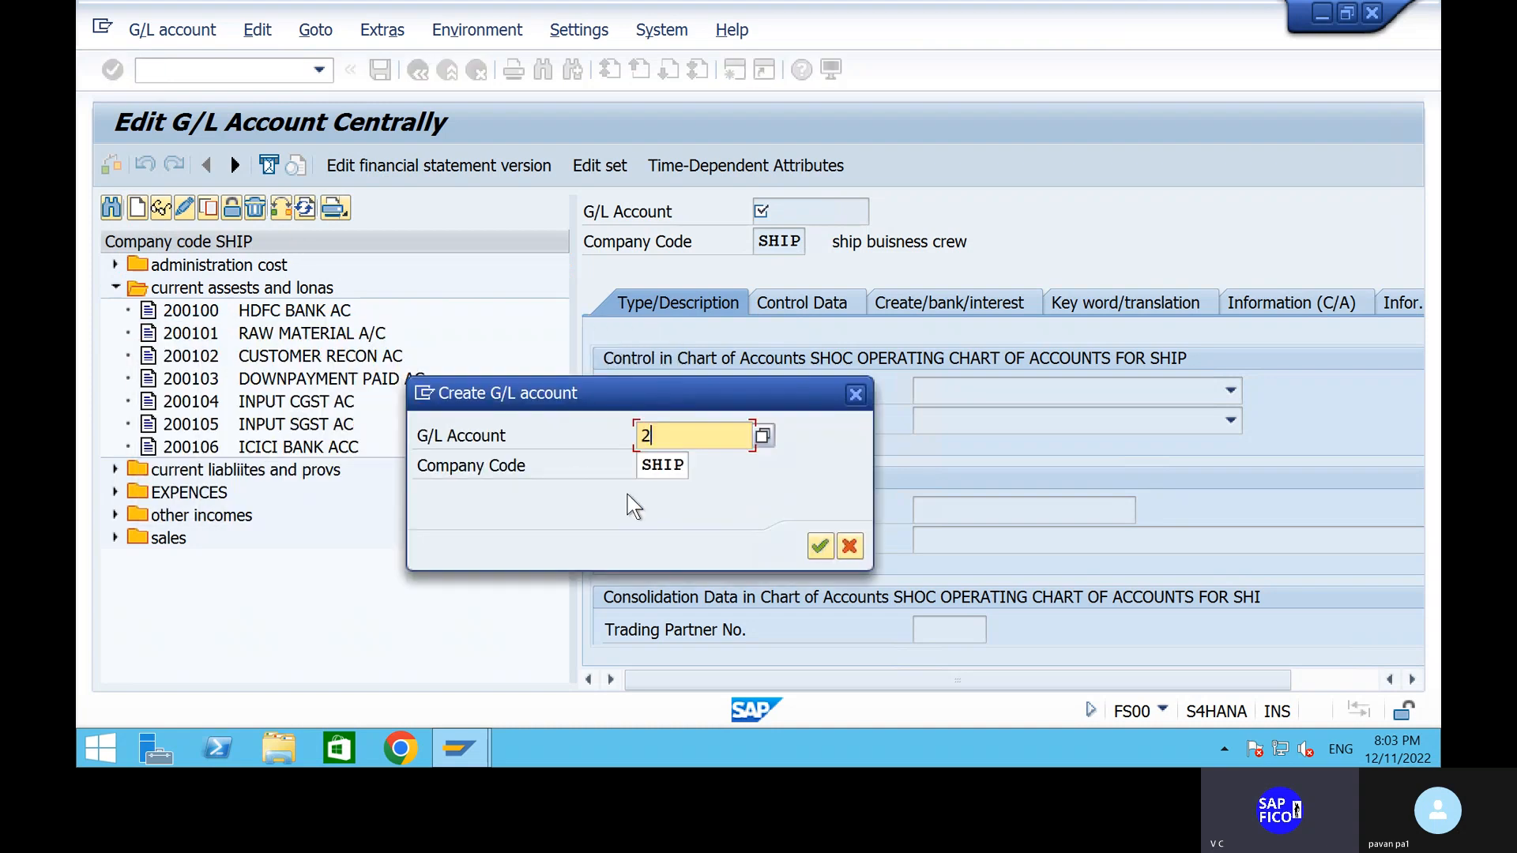
pyautogui.write('00107')
pyautogui.click(820, 547)
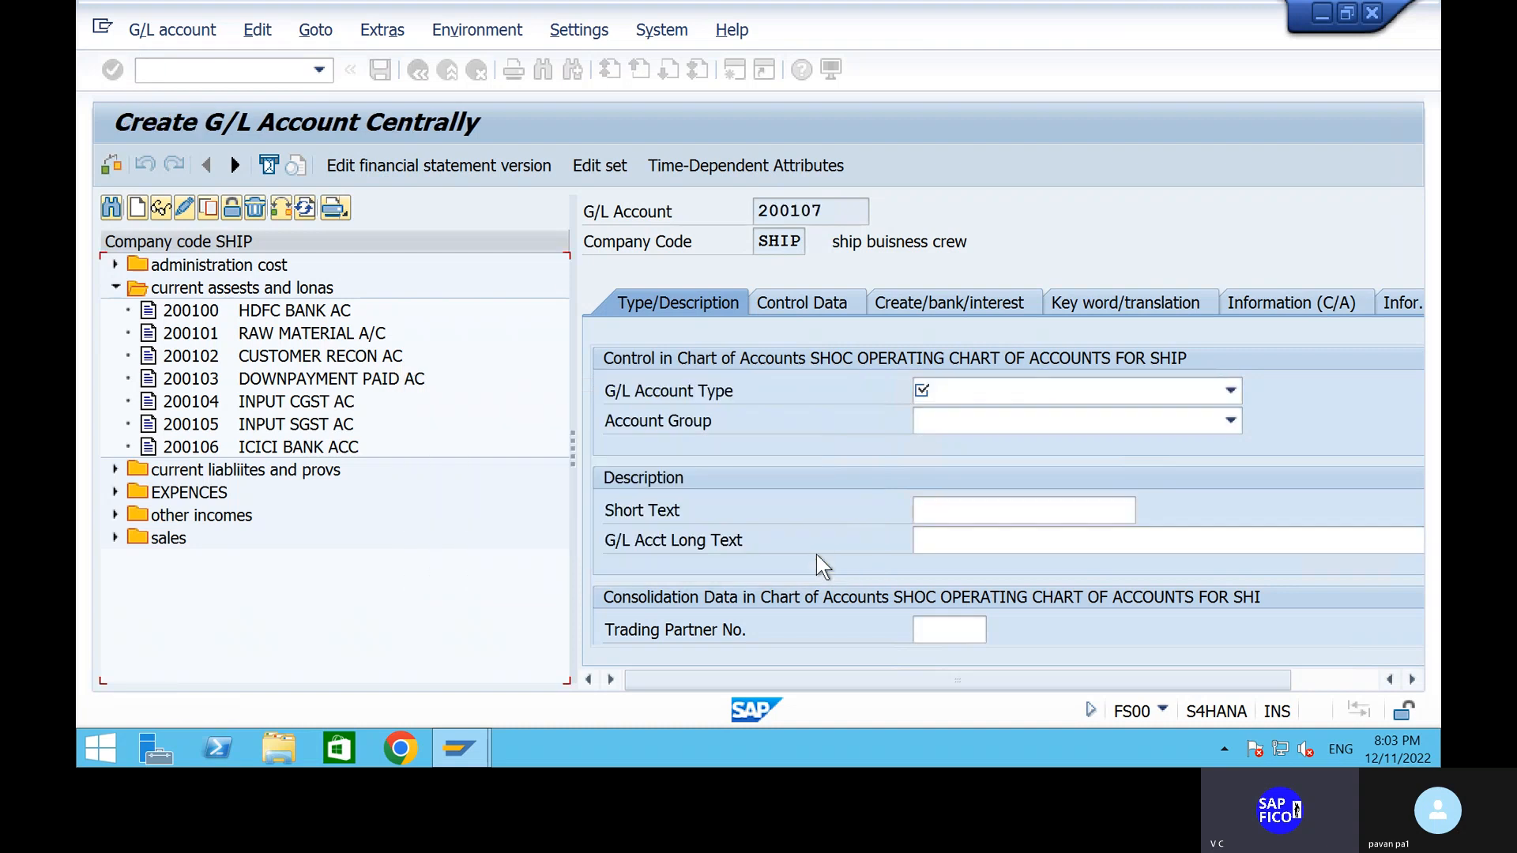
# Step: Set the G/L account type to X Balance Sheet Account and the account group to CAST current assests and lonas
pyautogui.click(971, 387)
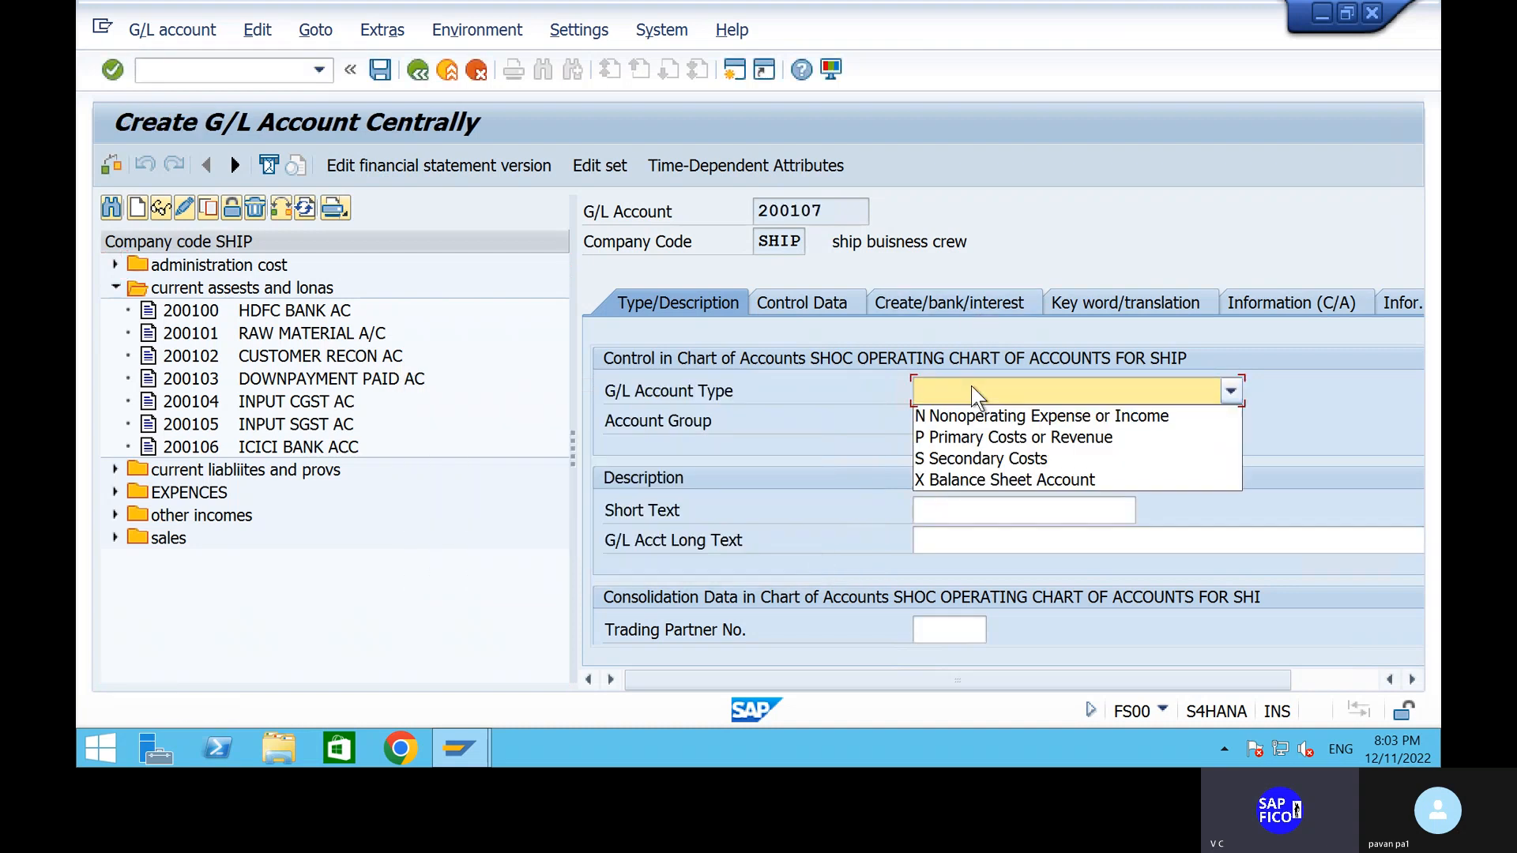
pyautogui.click(999, 480)
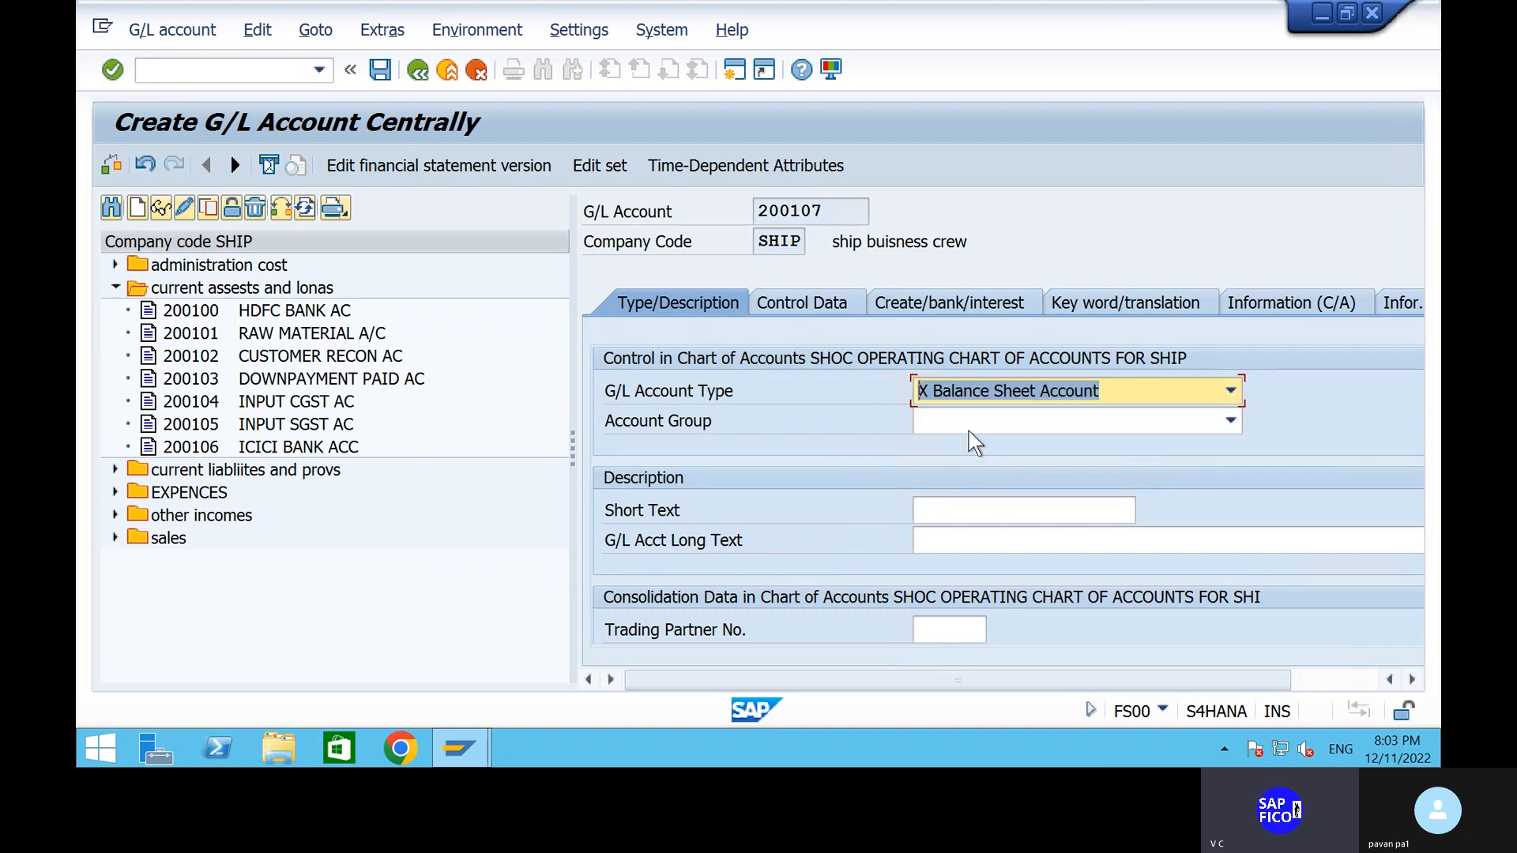
pyautogui.click(971, 427)
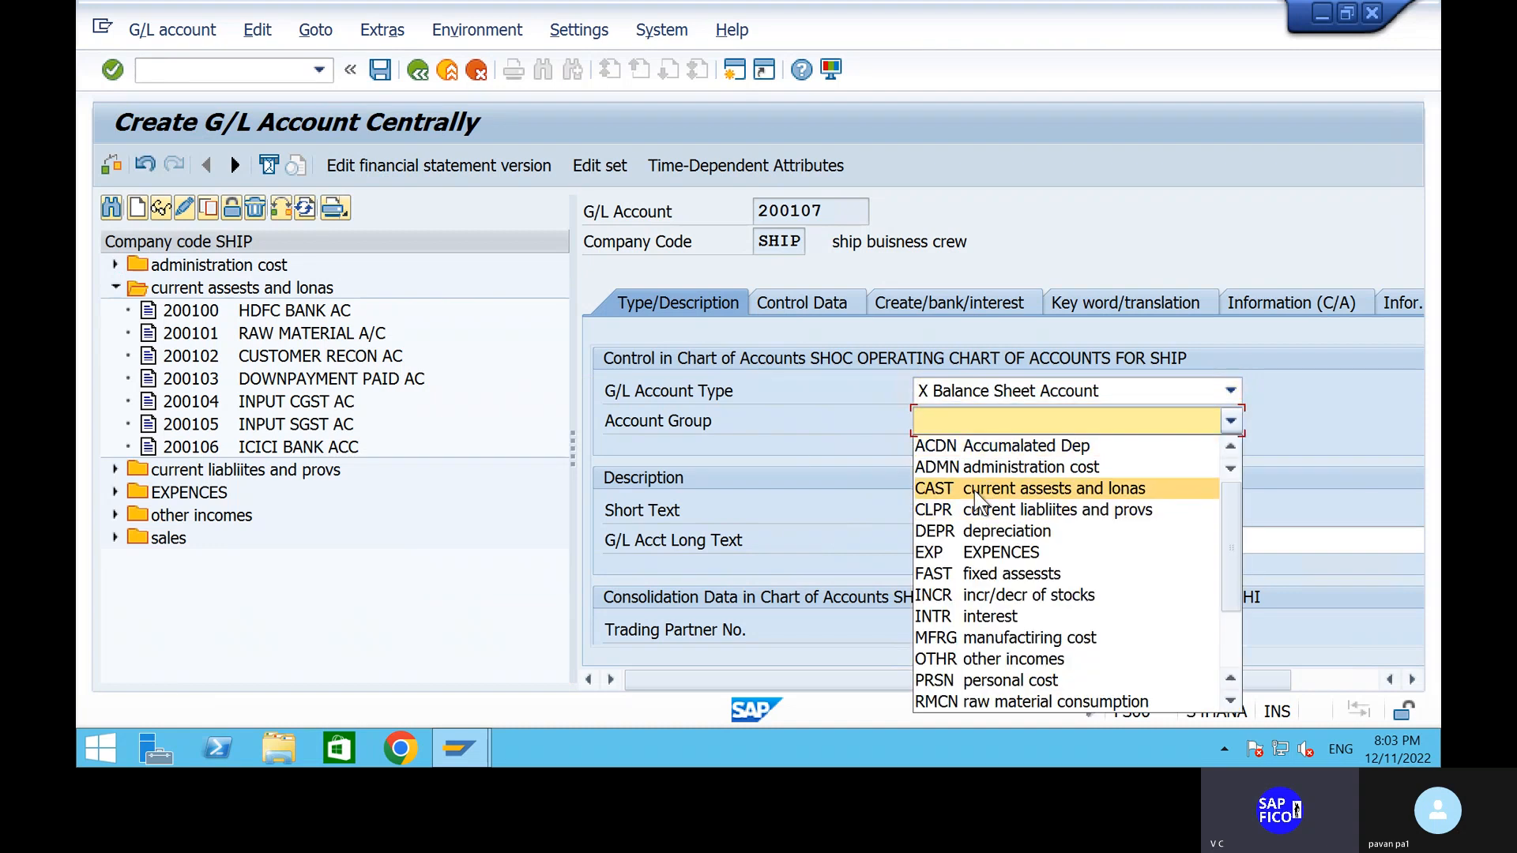
pyautogui.click(959, 487)
# Step: Enter the short text RAW MATERL INV AC and the long text RAW MATERIAL INVENTY ACCOUNT for the account
pyautogui.click(957, 511)
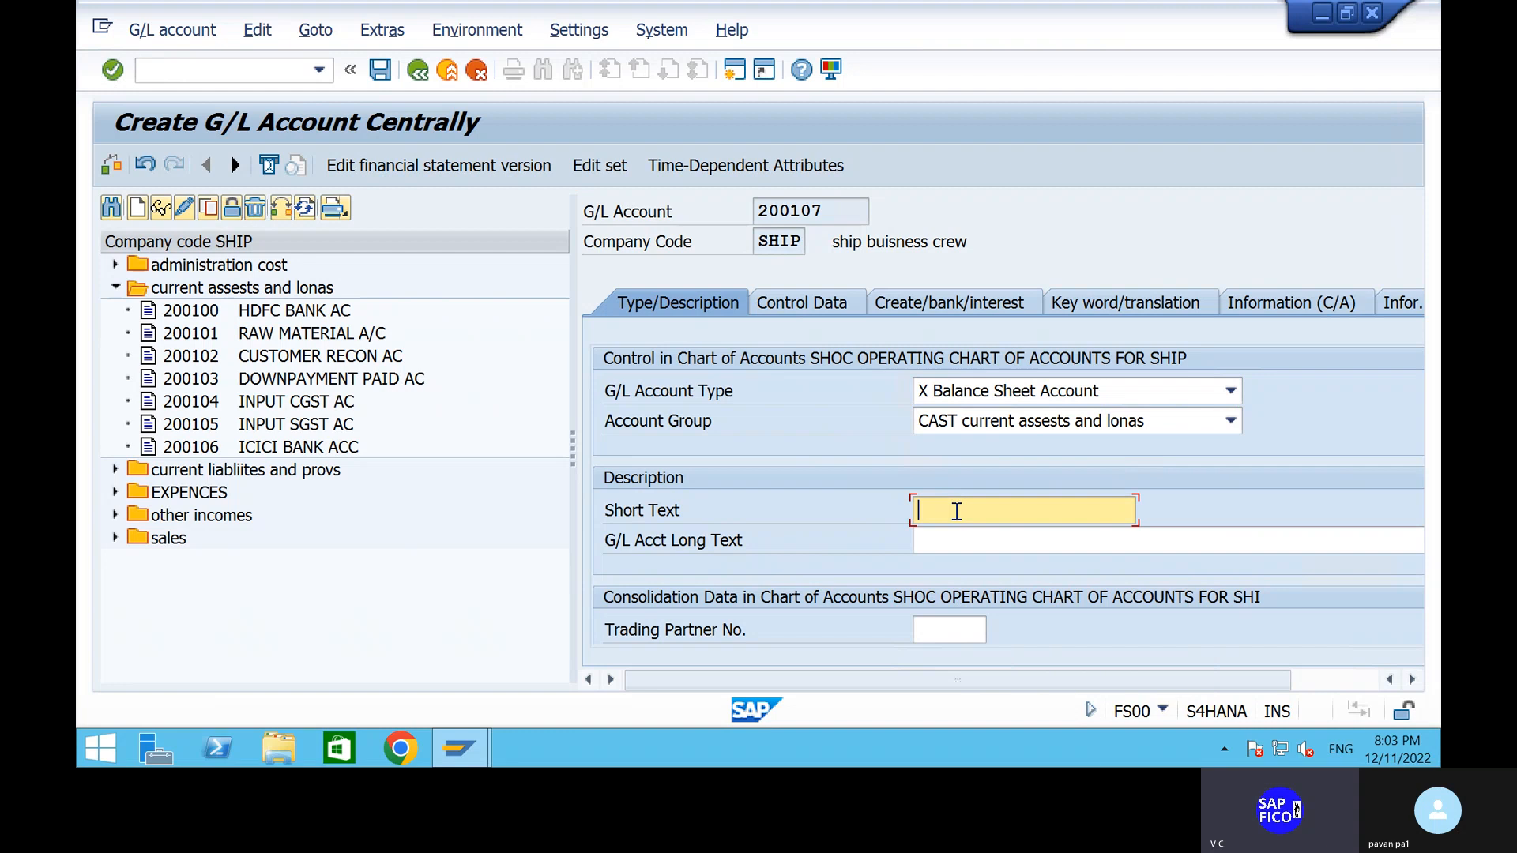
pyautogui.write('RAW MATERL INV AC')
pyautogui.click(955, 545)
pyautogui.write('RAW ')
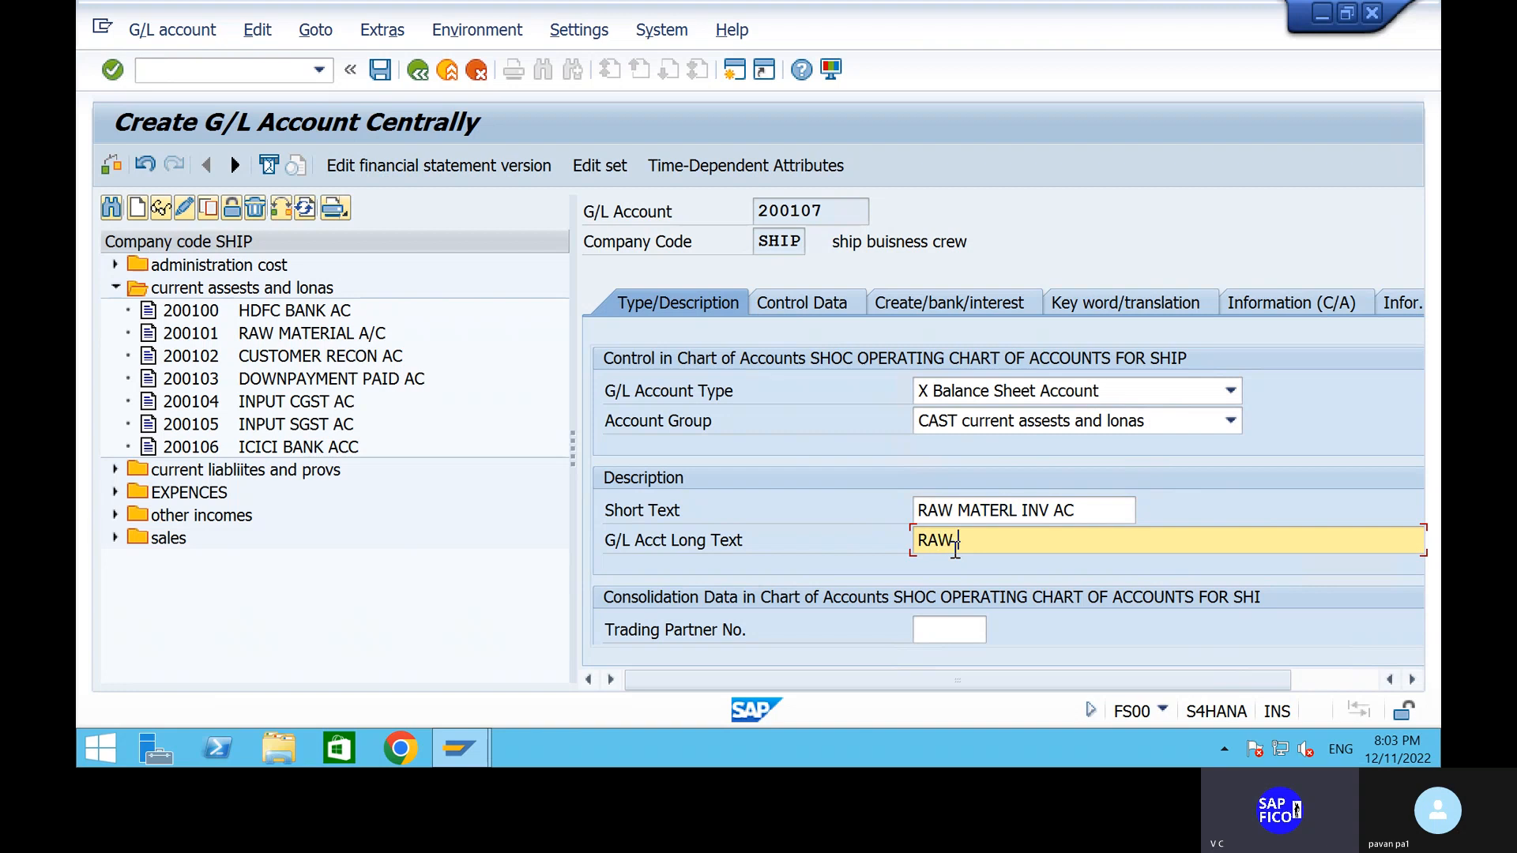
pyautogui.write('MATERIAL INVENTY')
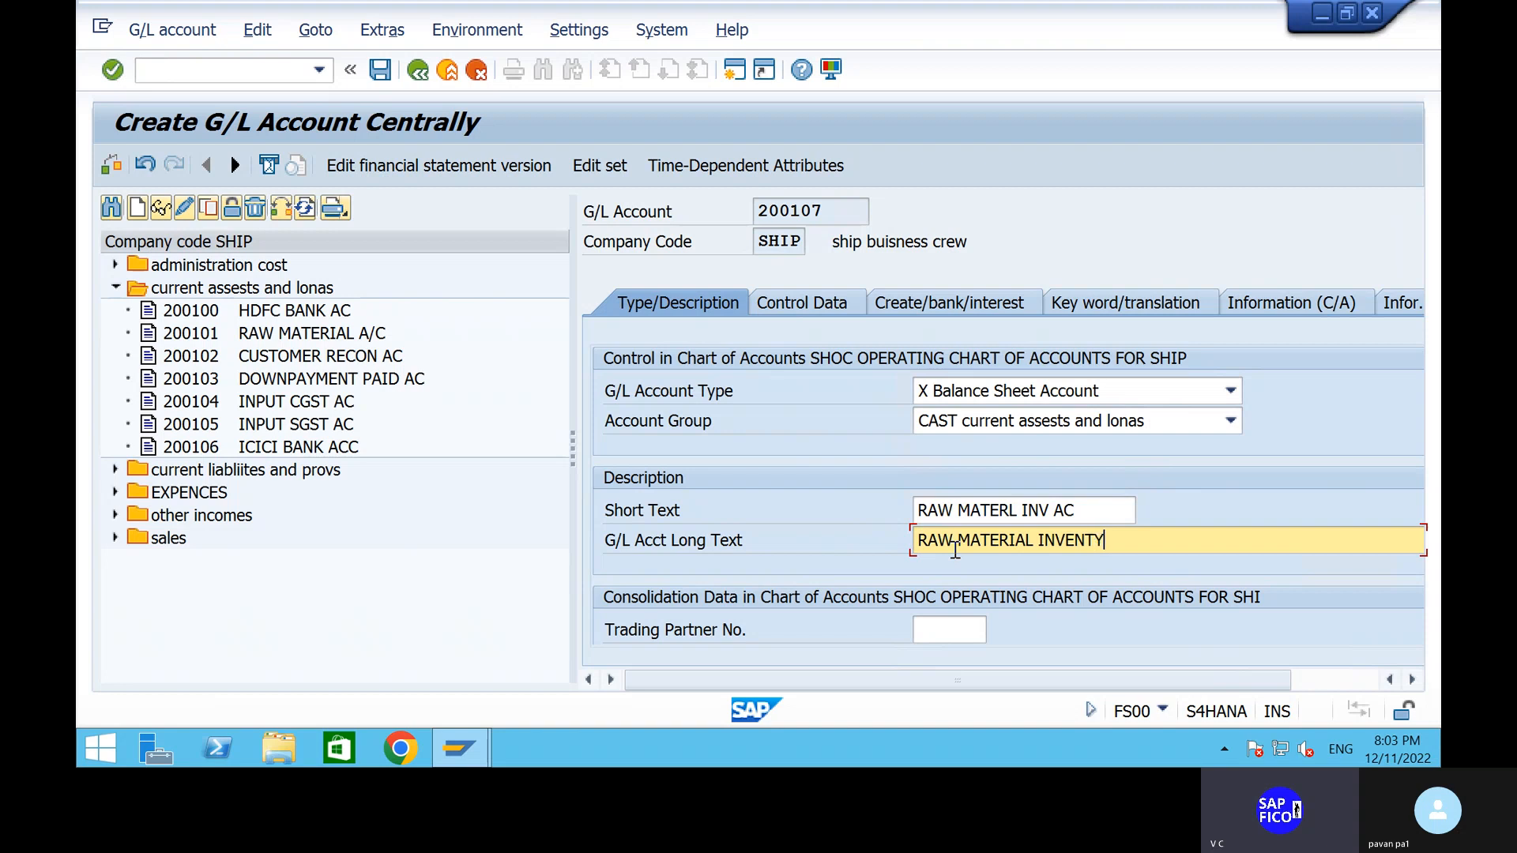
pyautogui.write(' ACCOUNT')
# Step: Set the sort key to 001 Posting date in the account's control data
pyautogui.click(782, 305)
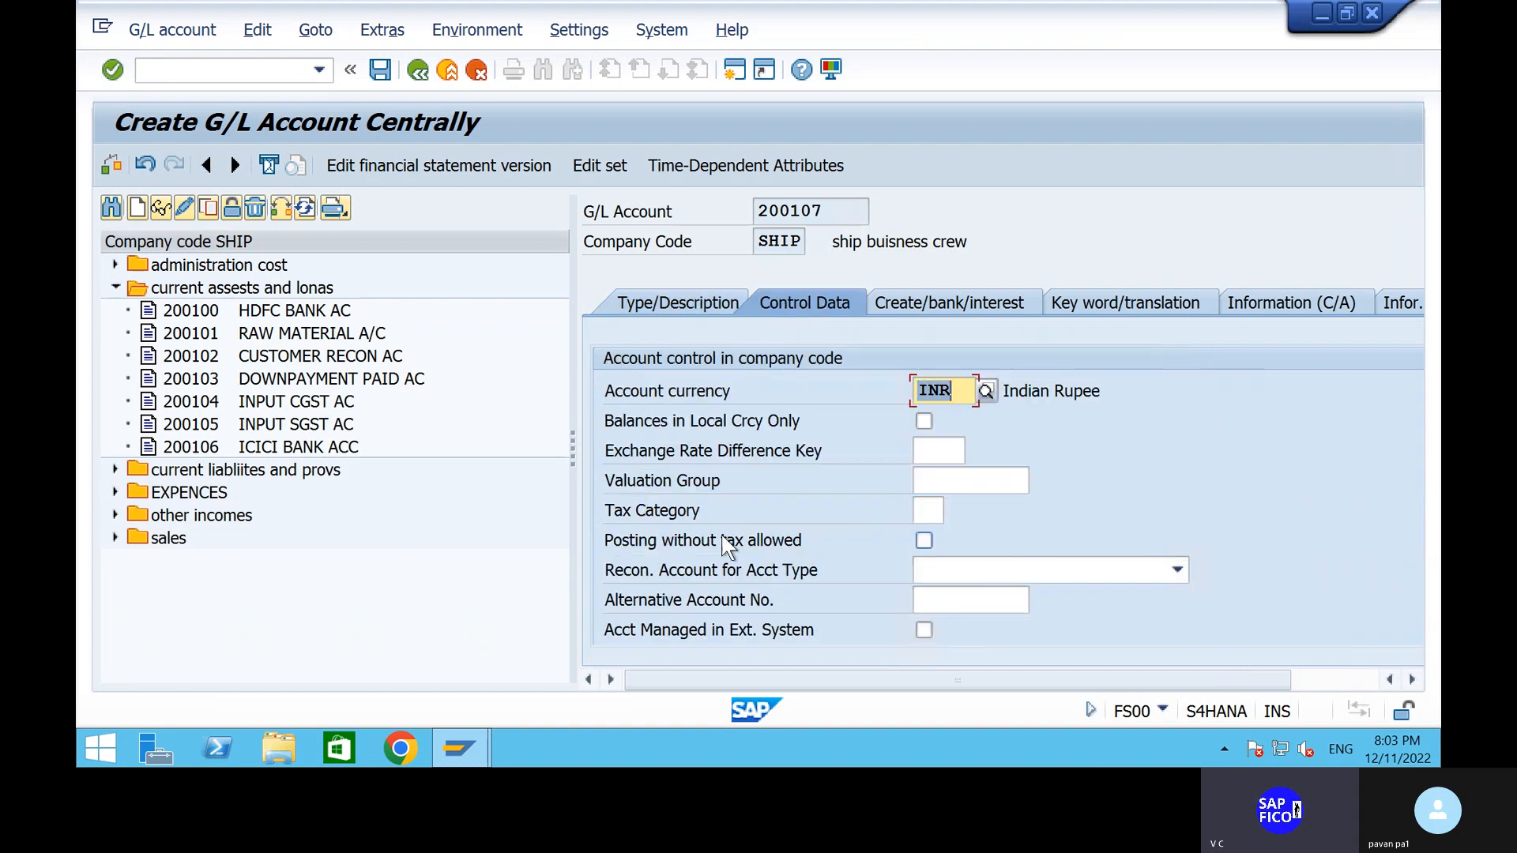
pyautogui.scroll(-5, 727, 545)
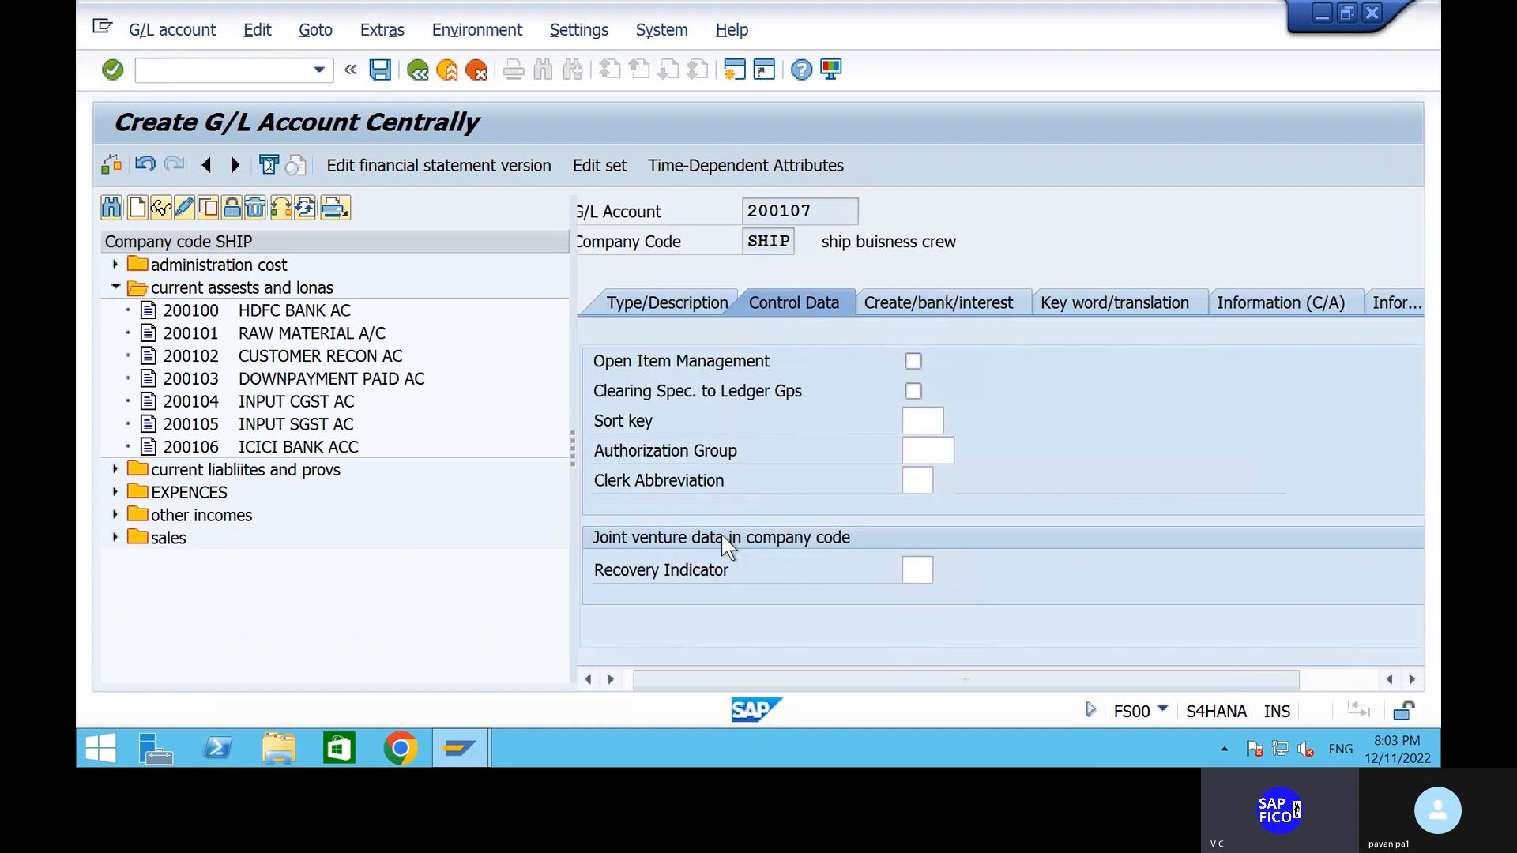
pyautogui.click(623, 678)
pyautogui.click(917, 421)
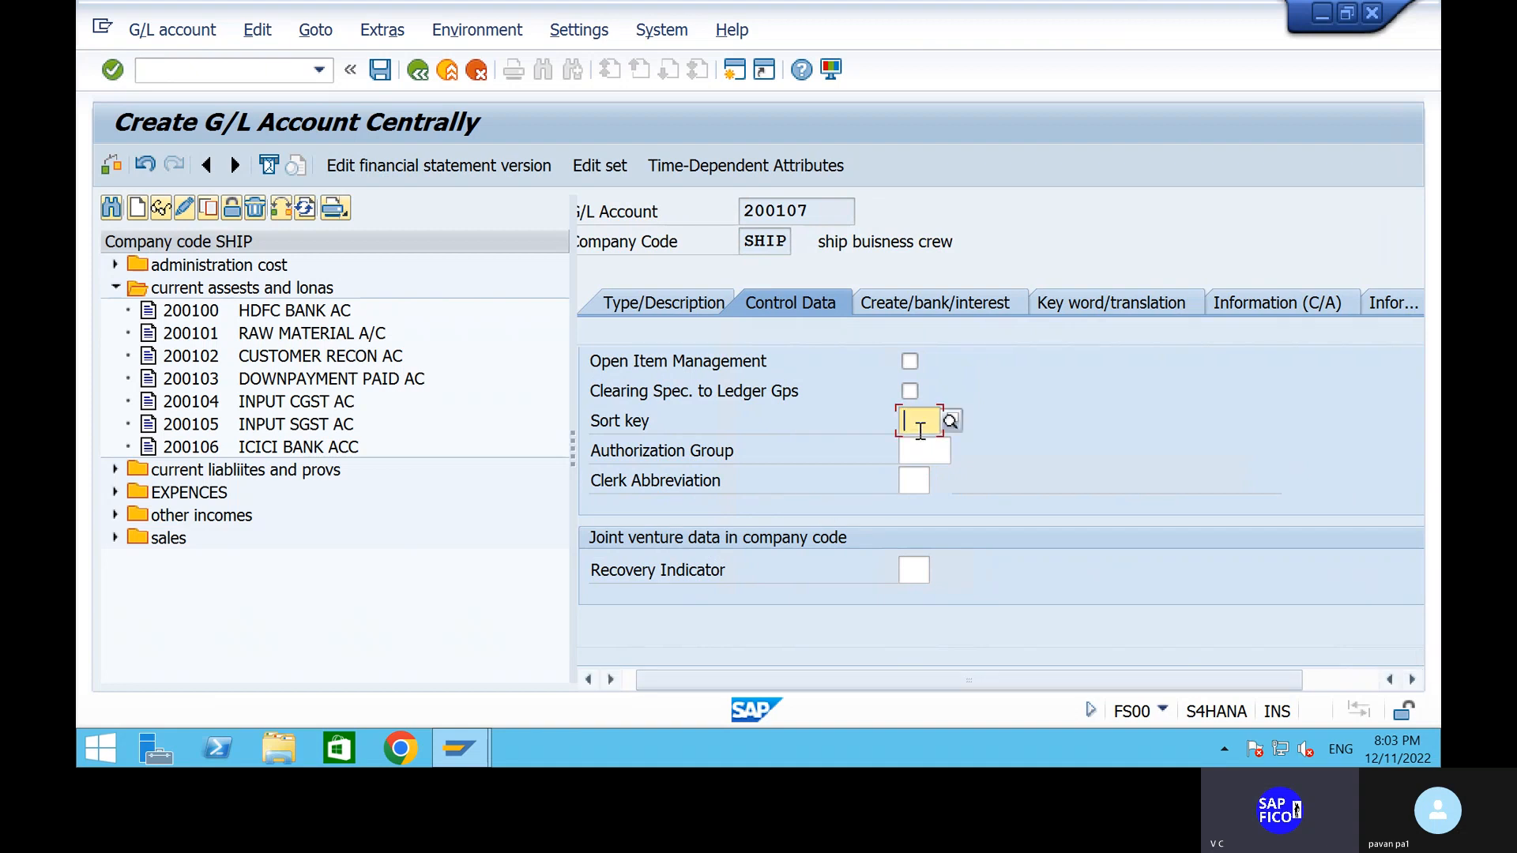
pyautogui.write('00')
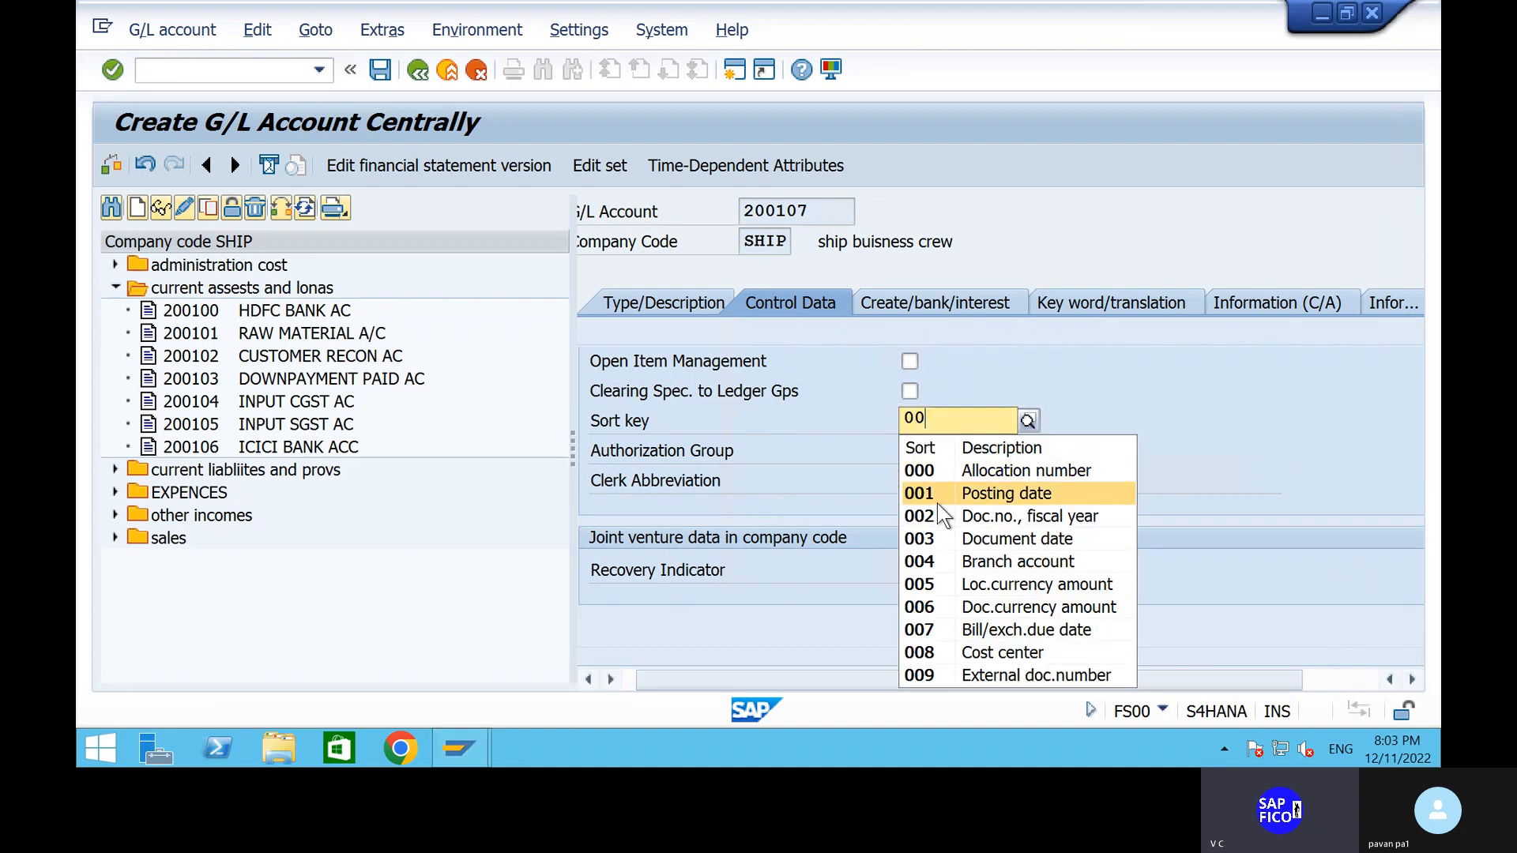
pyautogui.click(938, 495)
# Step: Assign field status group G006 Material accounts and enable Post Automatically Only
pyautogui.click(922, 305)
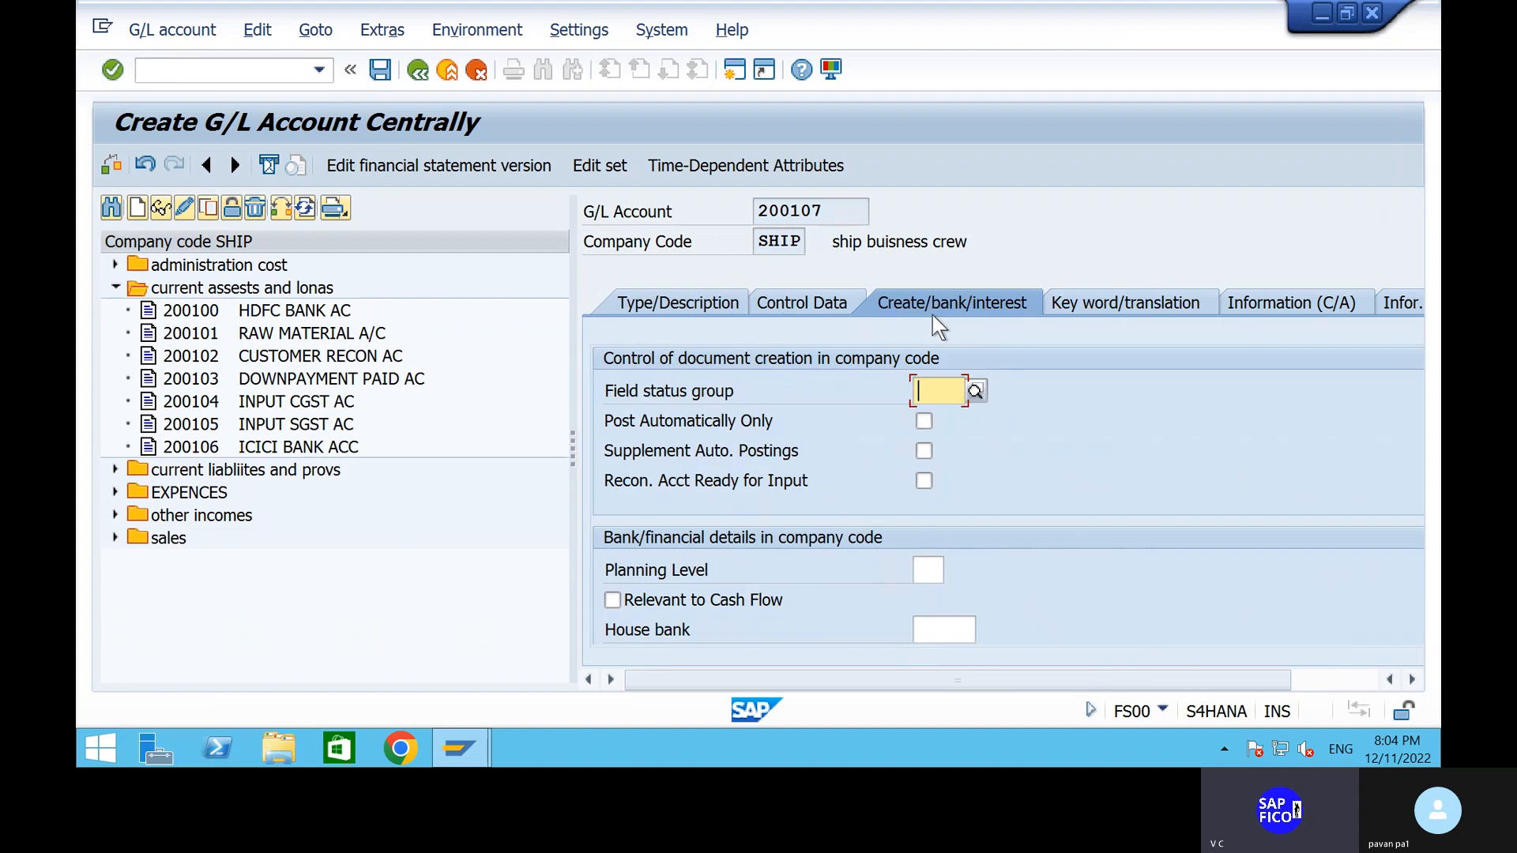
pyautogui.write('G04')
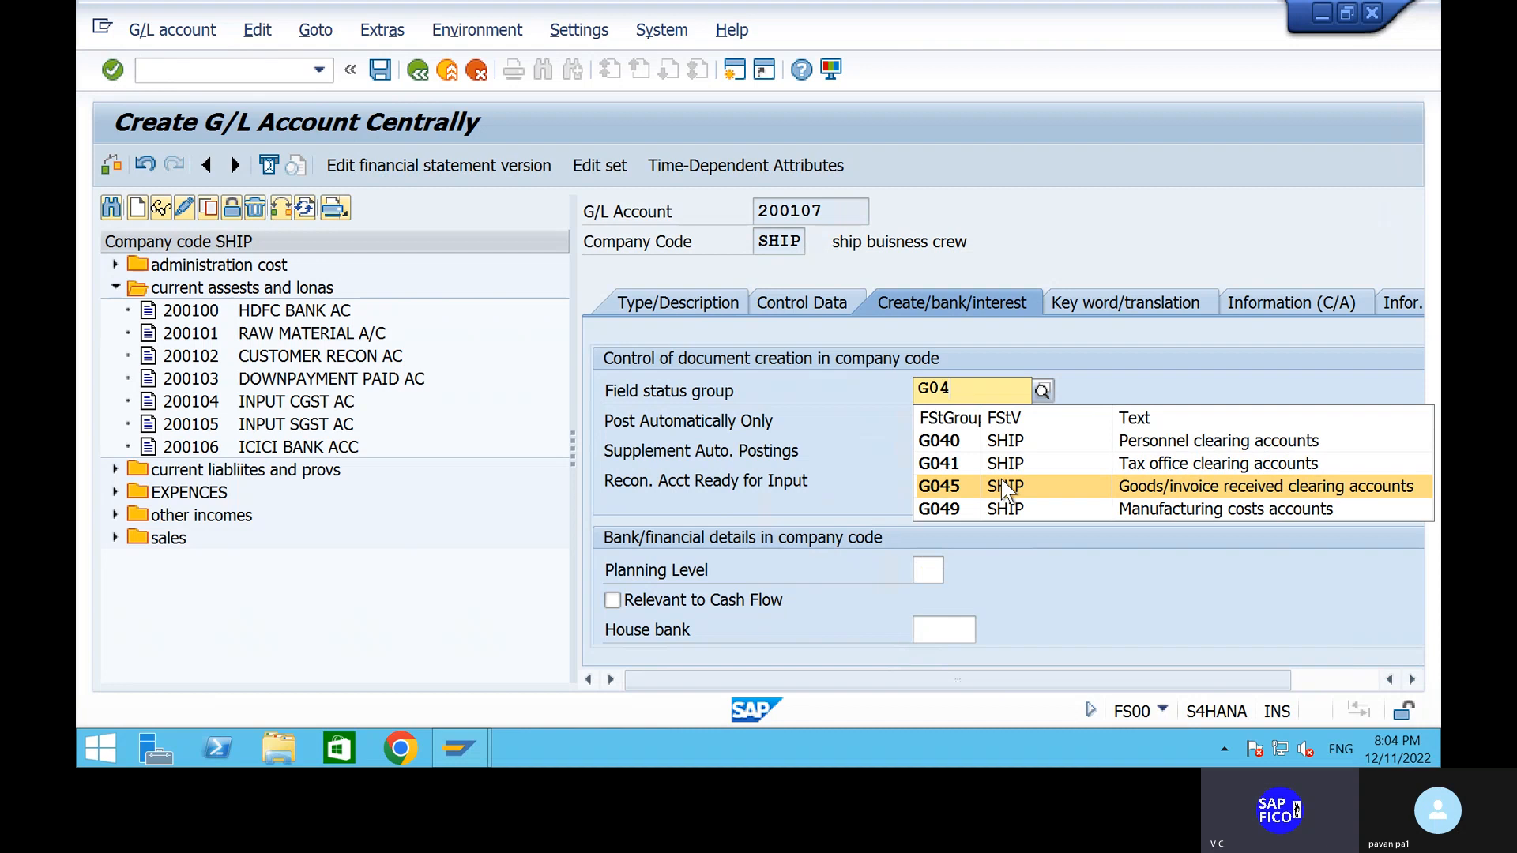
pyautogui.press('BackSpace')
pyautogui.write('0')
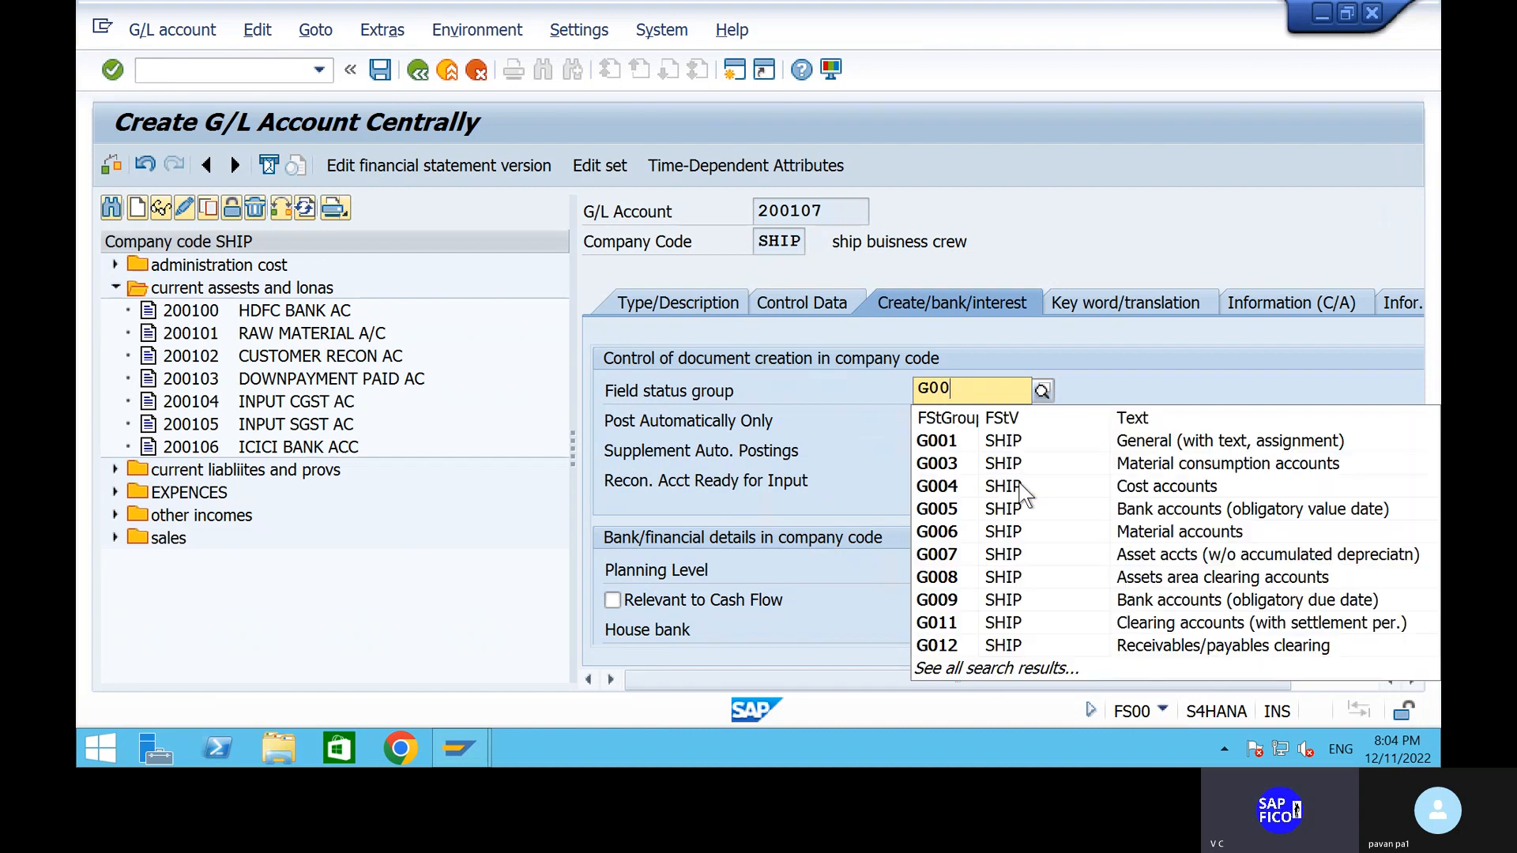
pyautogui.write('6')
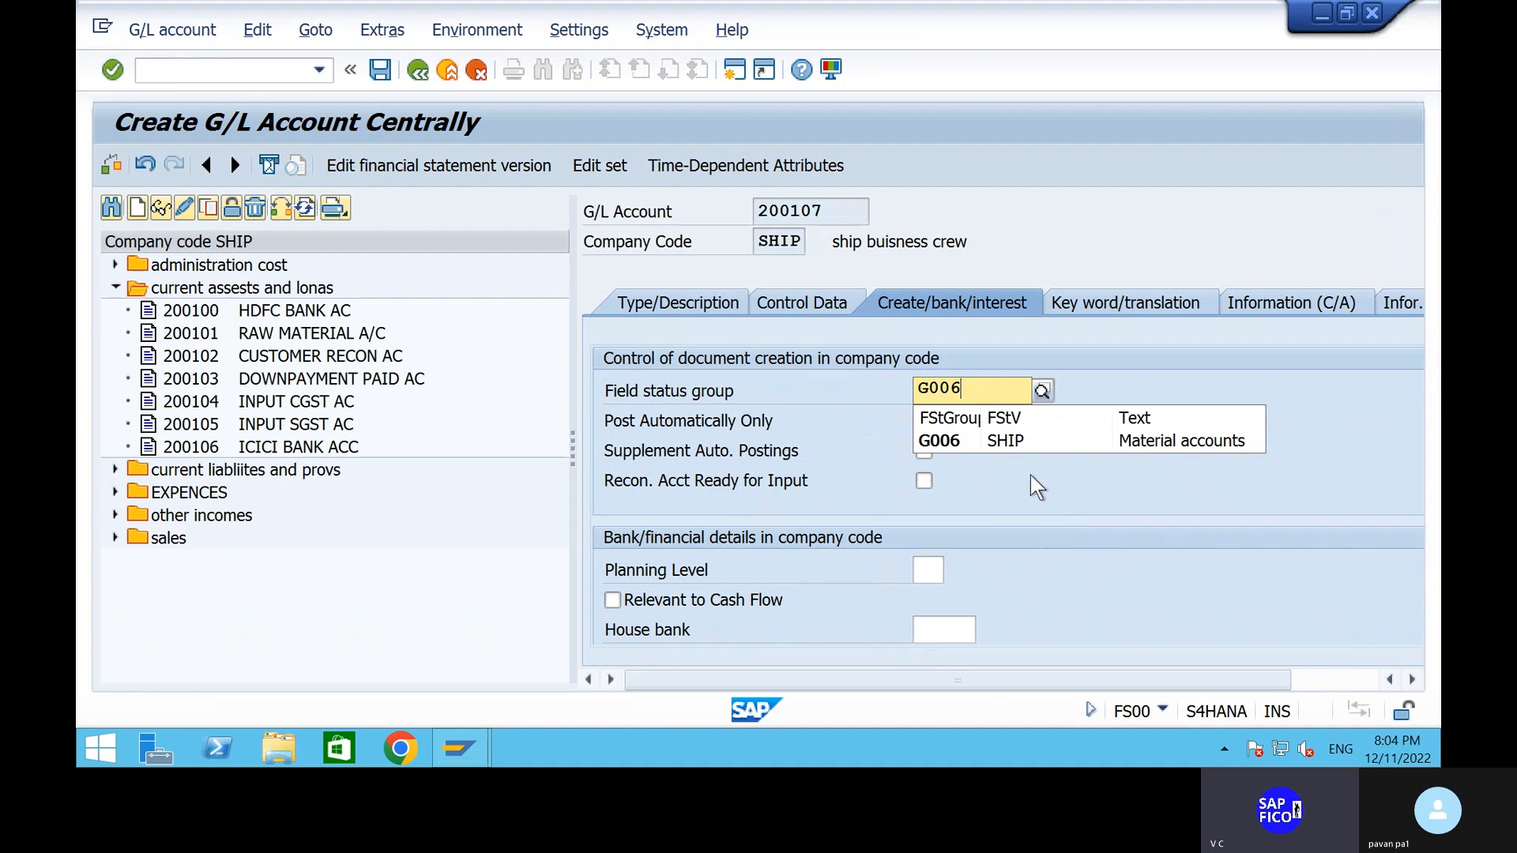
pyautogui.click(1010, 444)
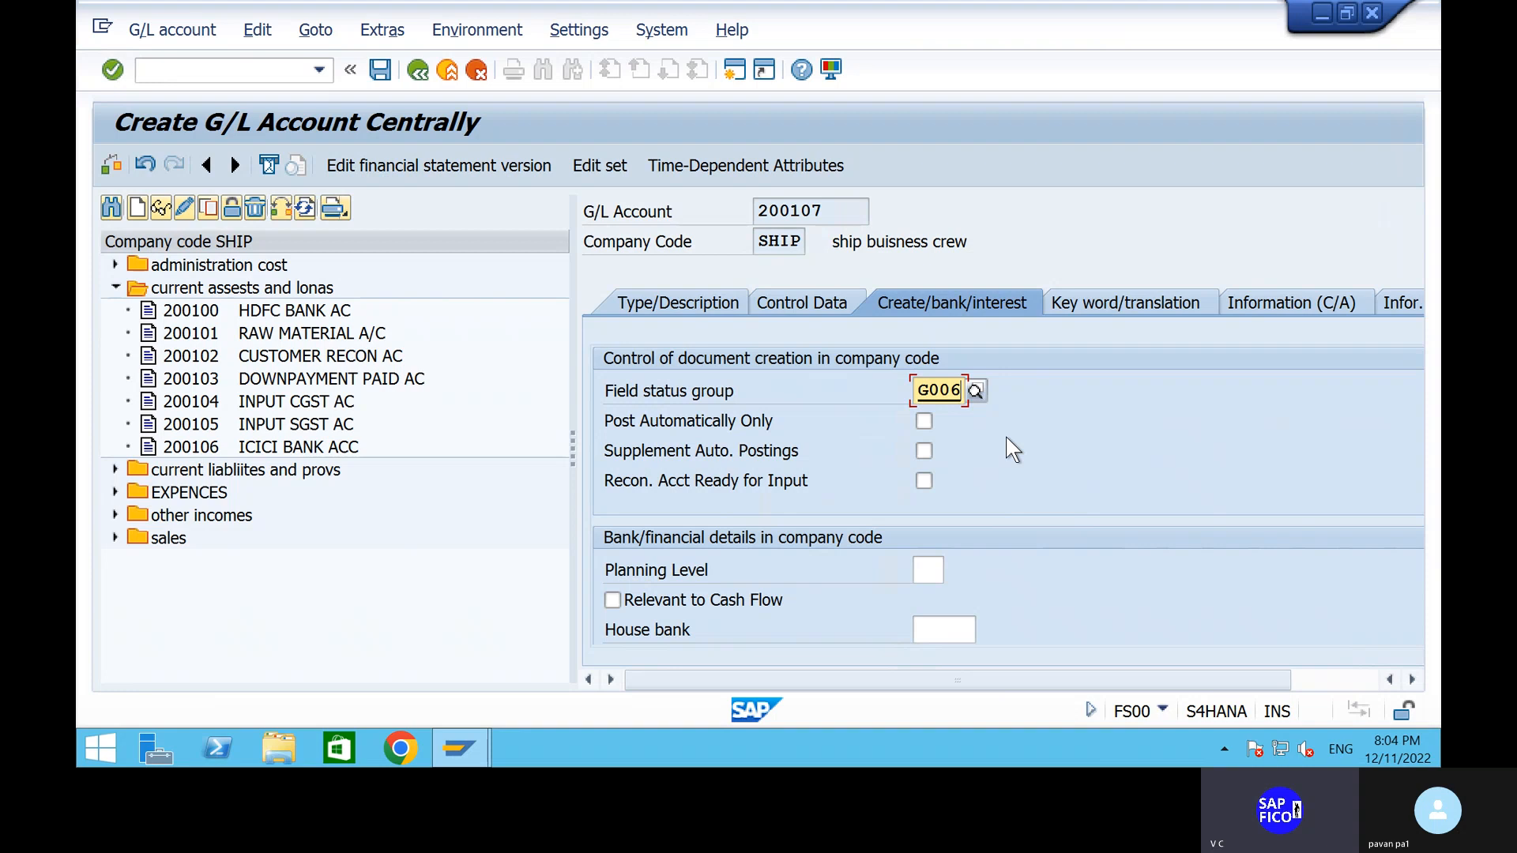
pyautogui.click(924, 421)
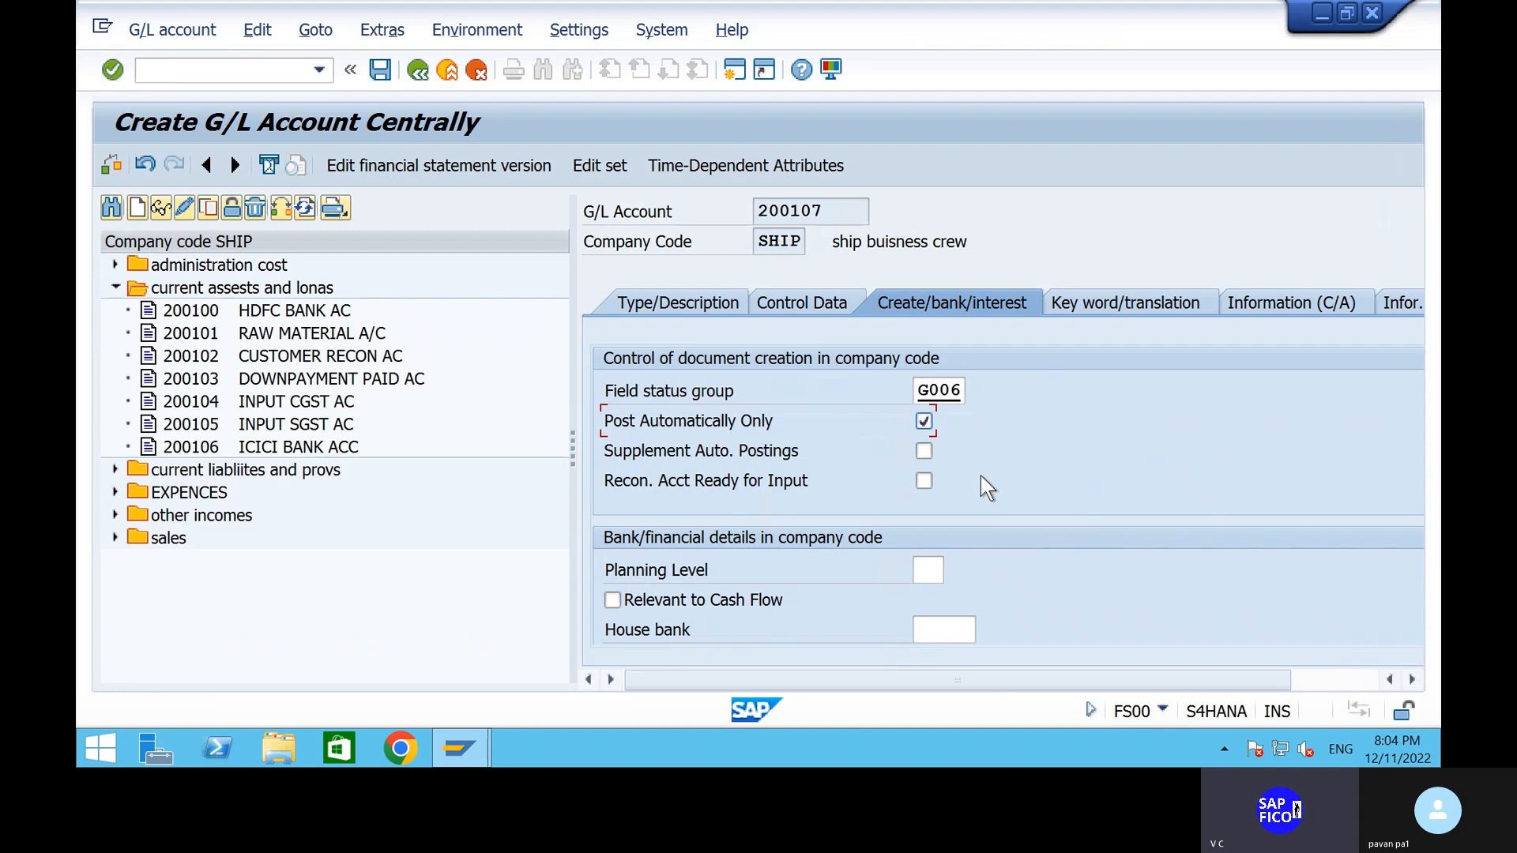
# Step: Review the control data and save G/L account 200107, accepting the local currency warning
pyautogui.click(827, 306)
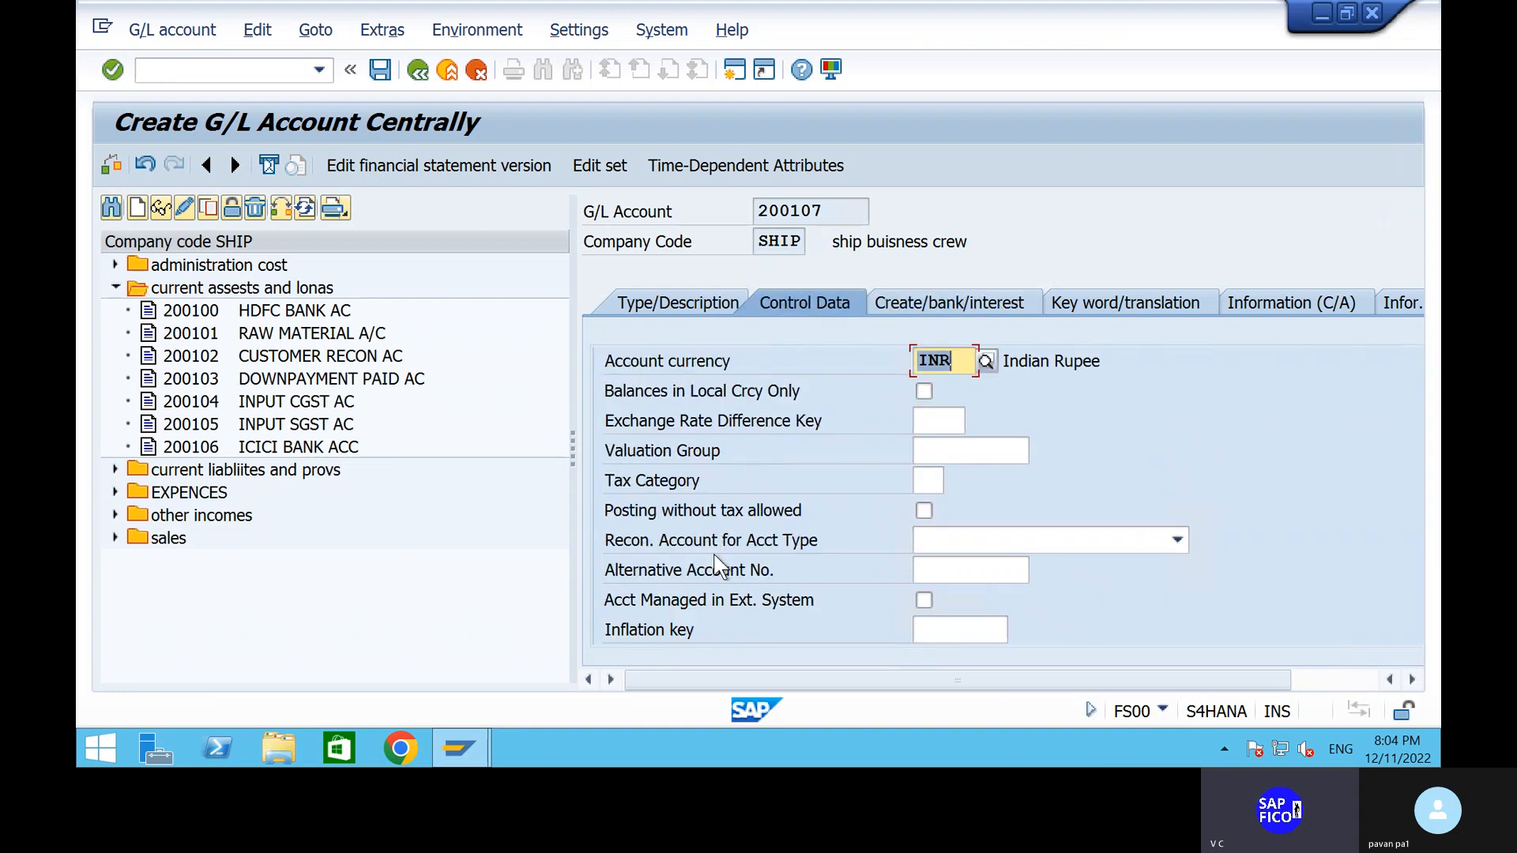
pyautogui.press('Return')
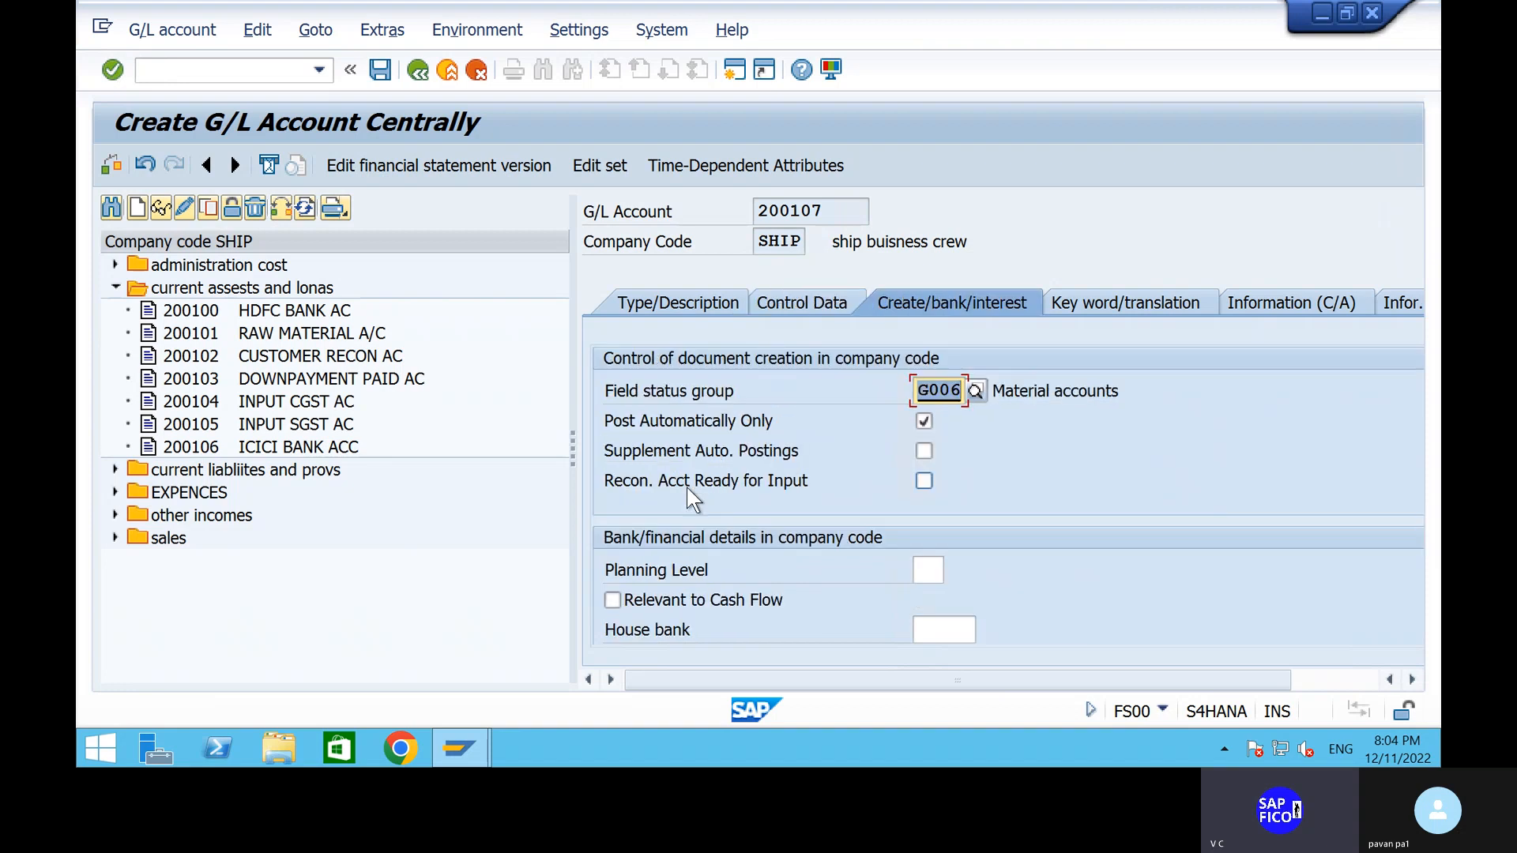
pyautogui.click(383, 79)
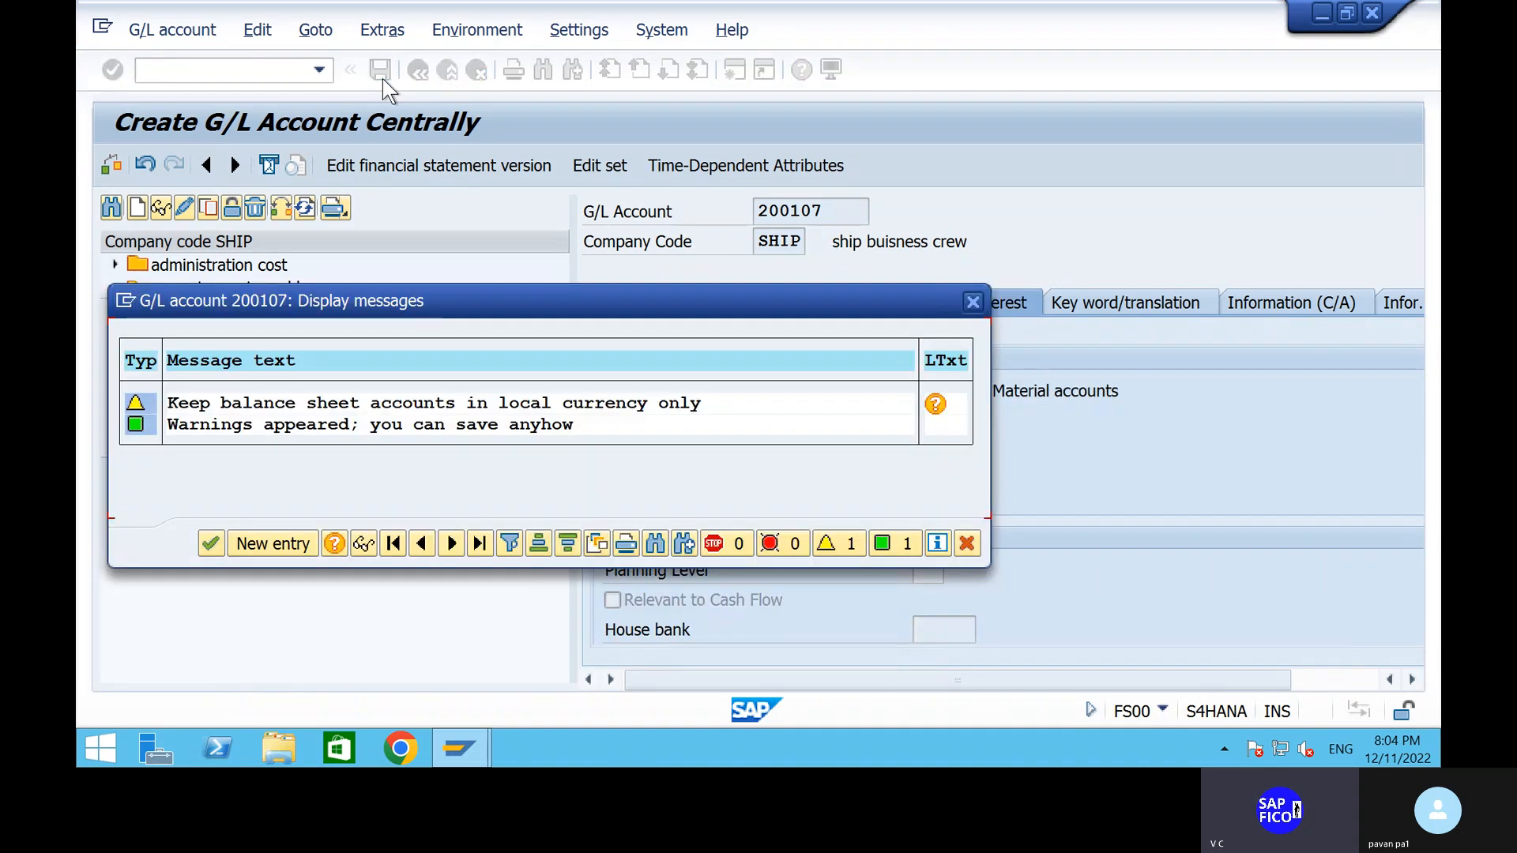
pyautogui.click(209, 544)
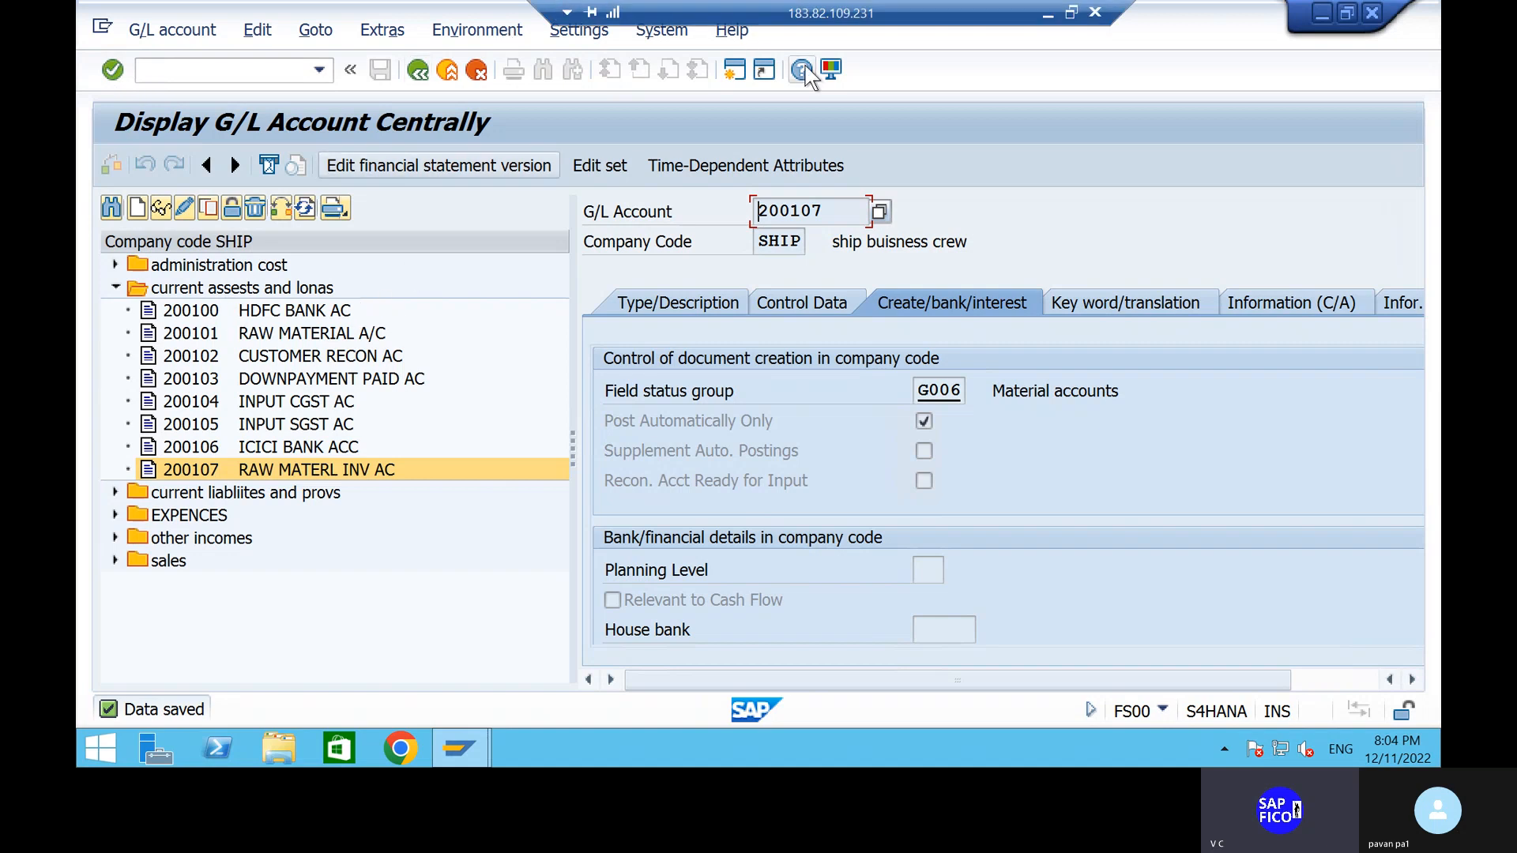
# Step: Check the Word practice list, return to SAP and start creating G/L account 100509 in company code SHIP
pyautogui.click(1047, 11)
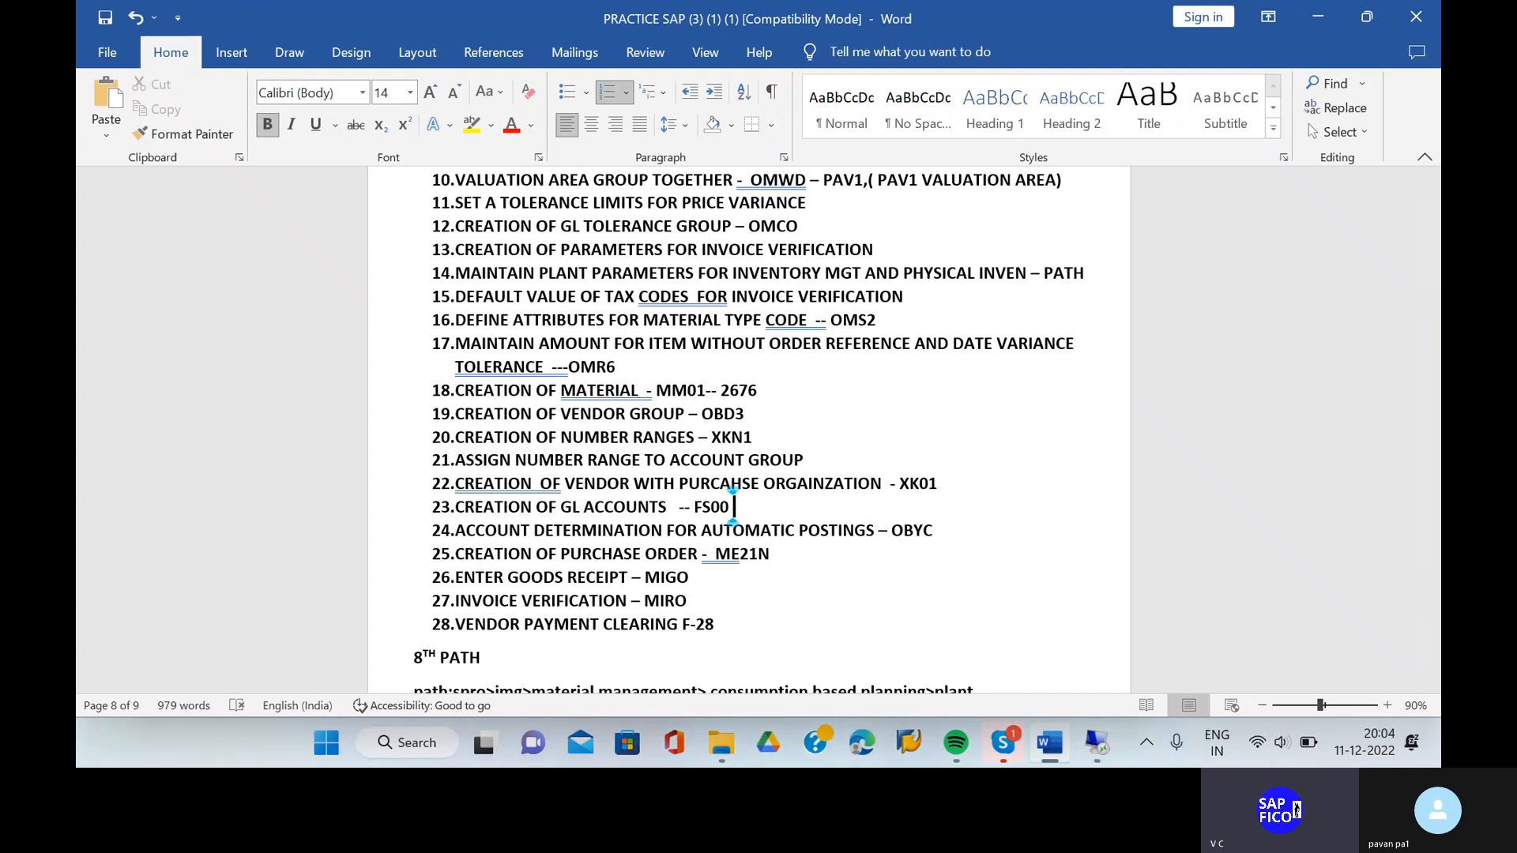
pyautogui.click(1095, 744)
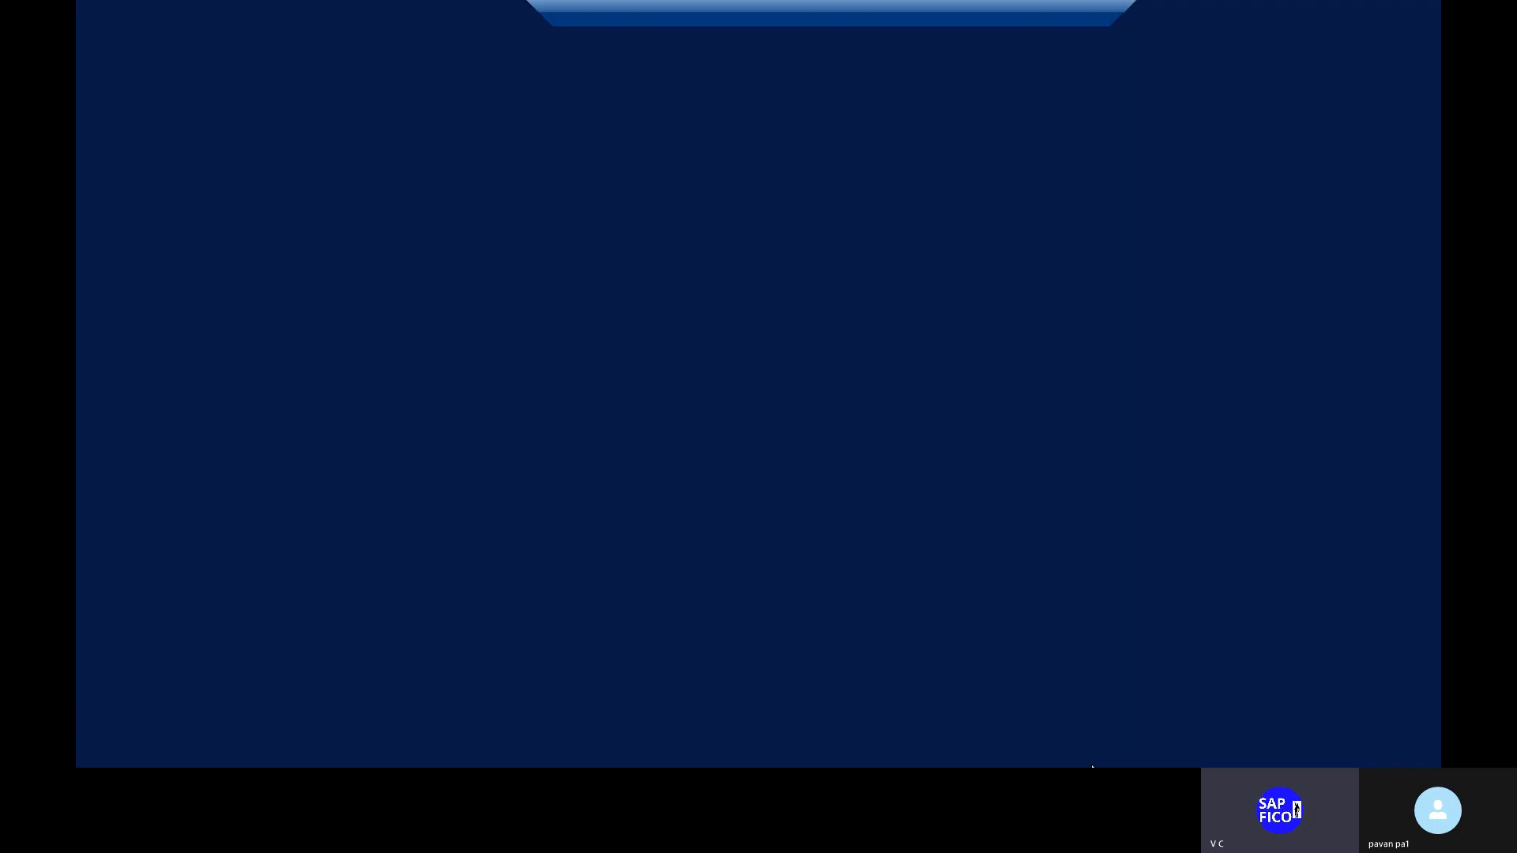
pyautogui.click(115, 492)
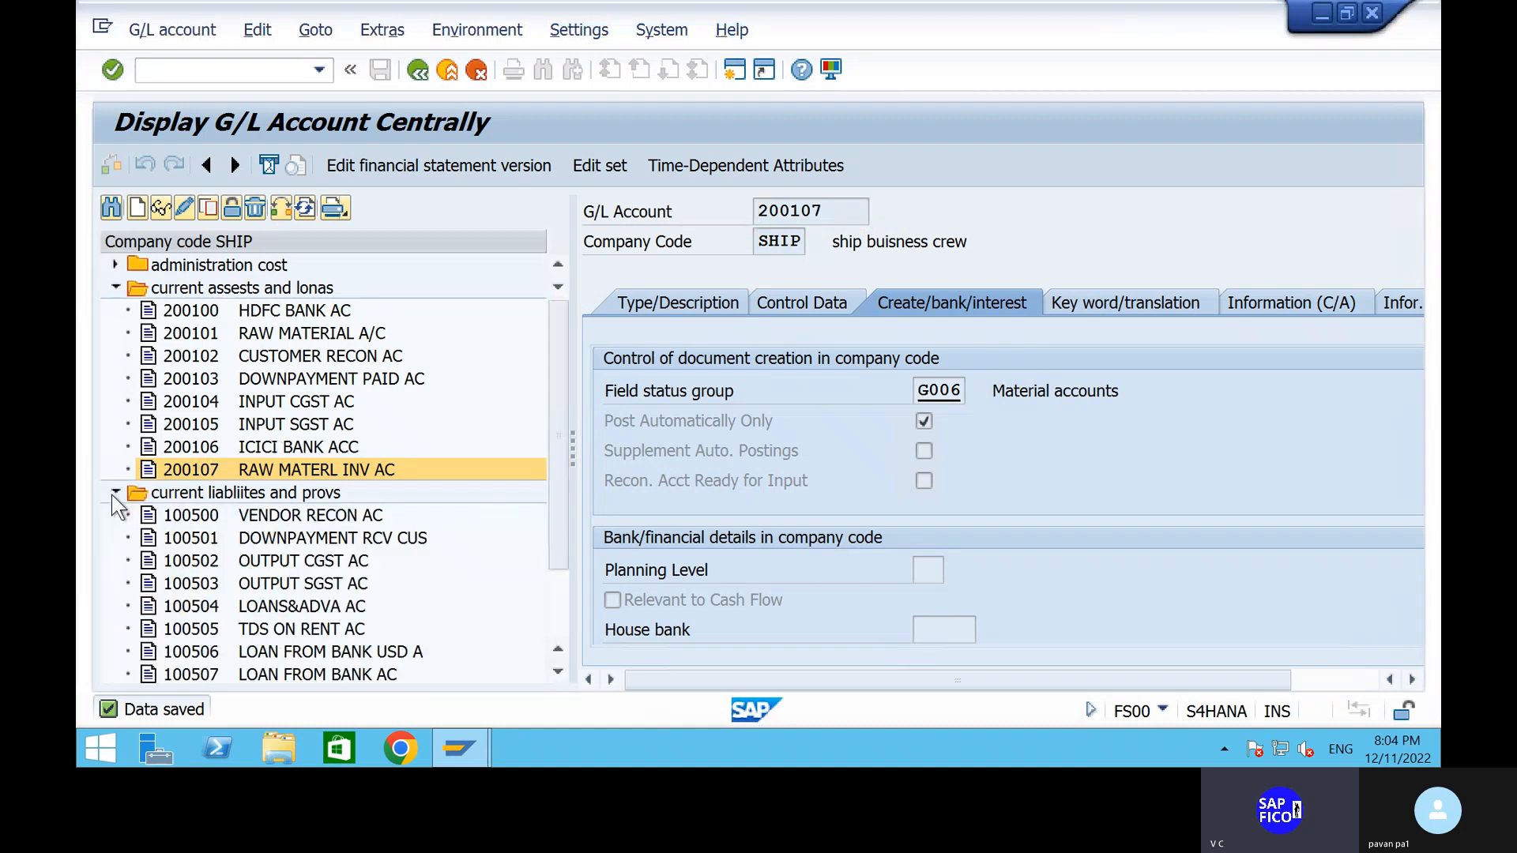
pyautogui.scroll(-2, 300, 590)
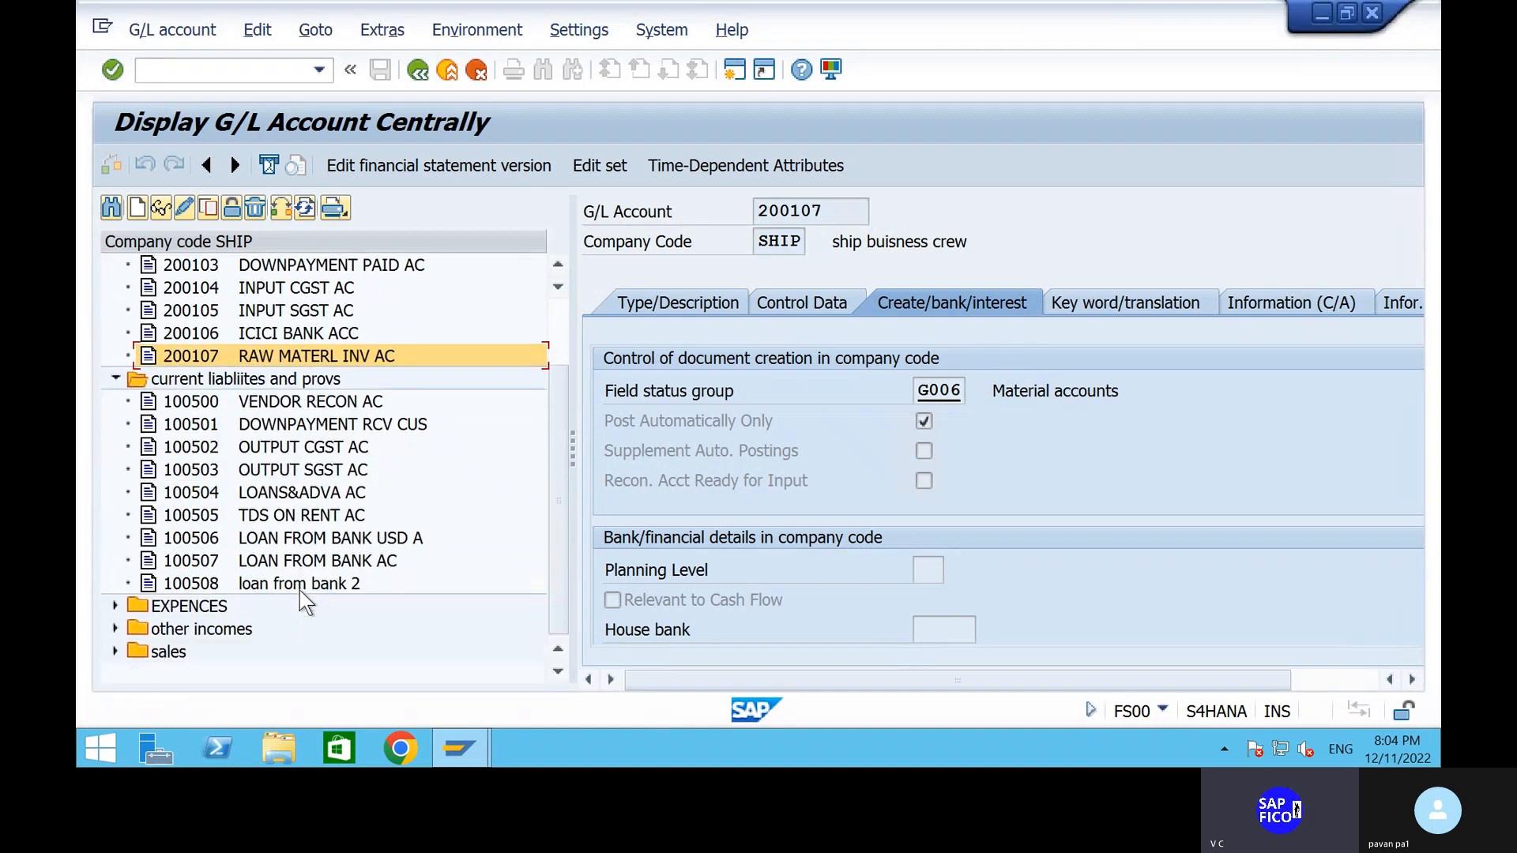
pyautogui.click(136, 212)
pyautogui.write('100')
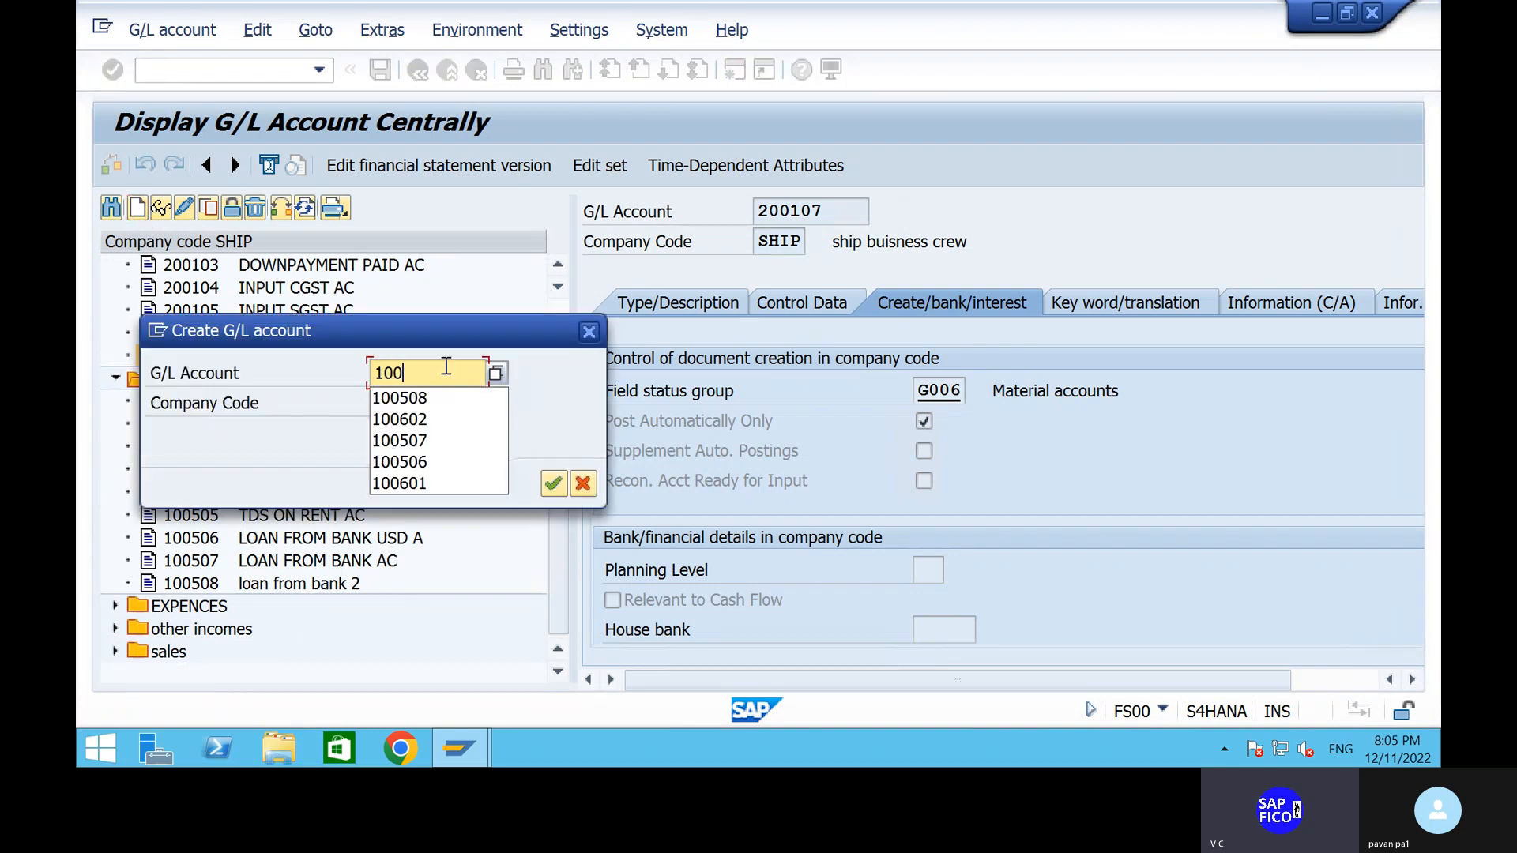
pyautogui.write('509')
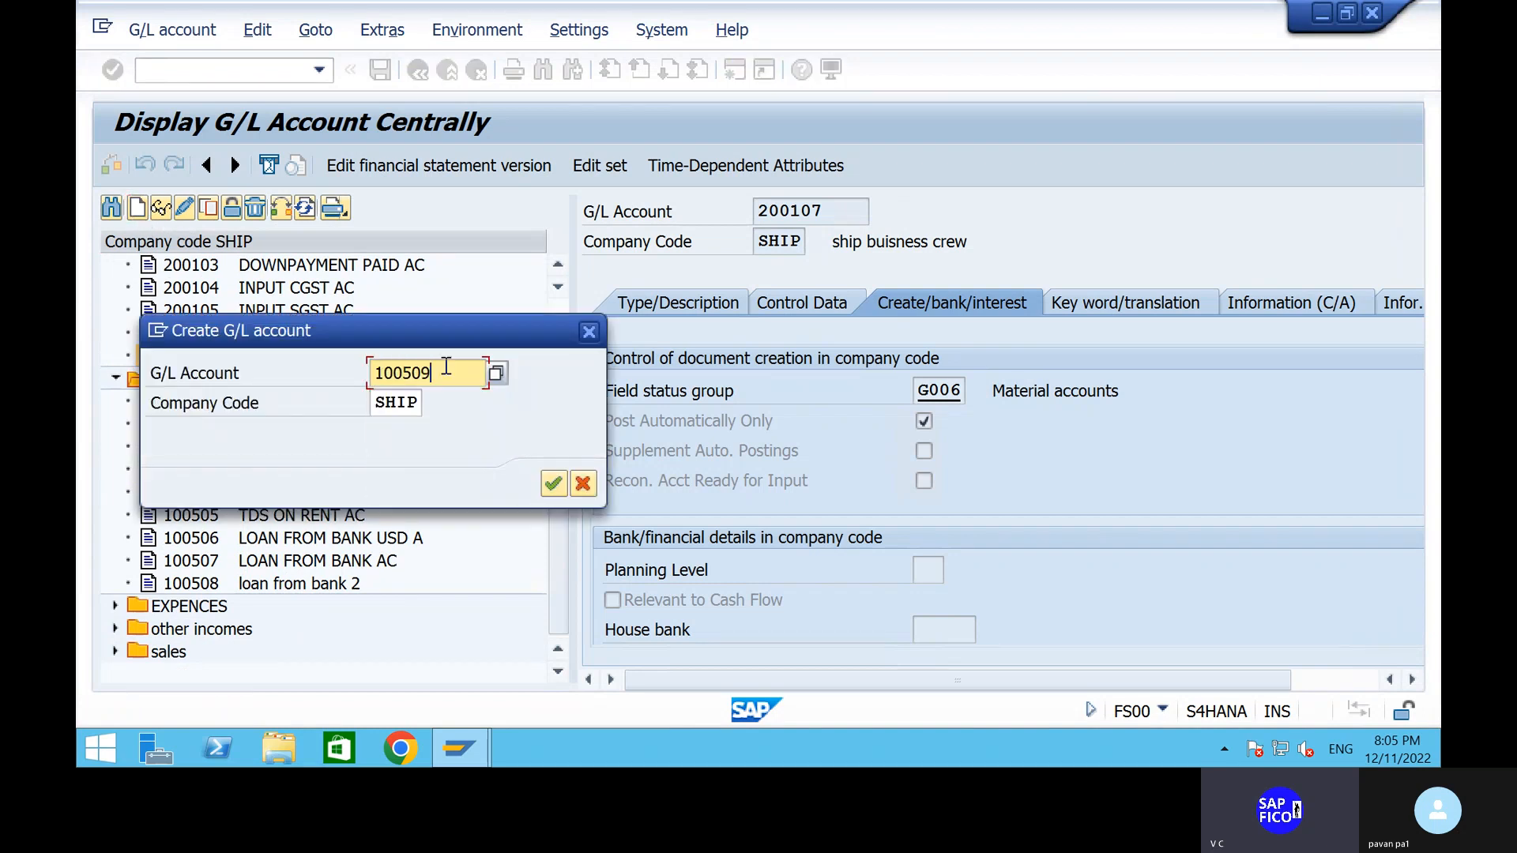
pyautogui.click(555, 489)
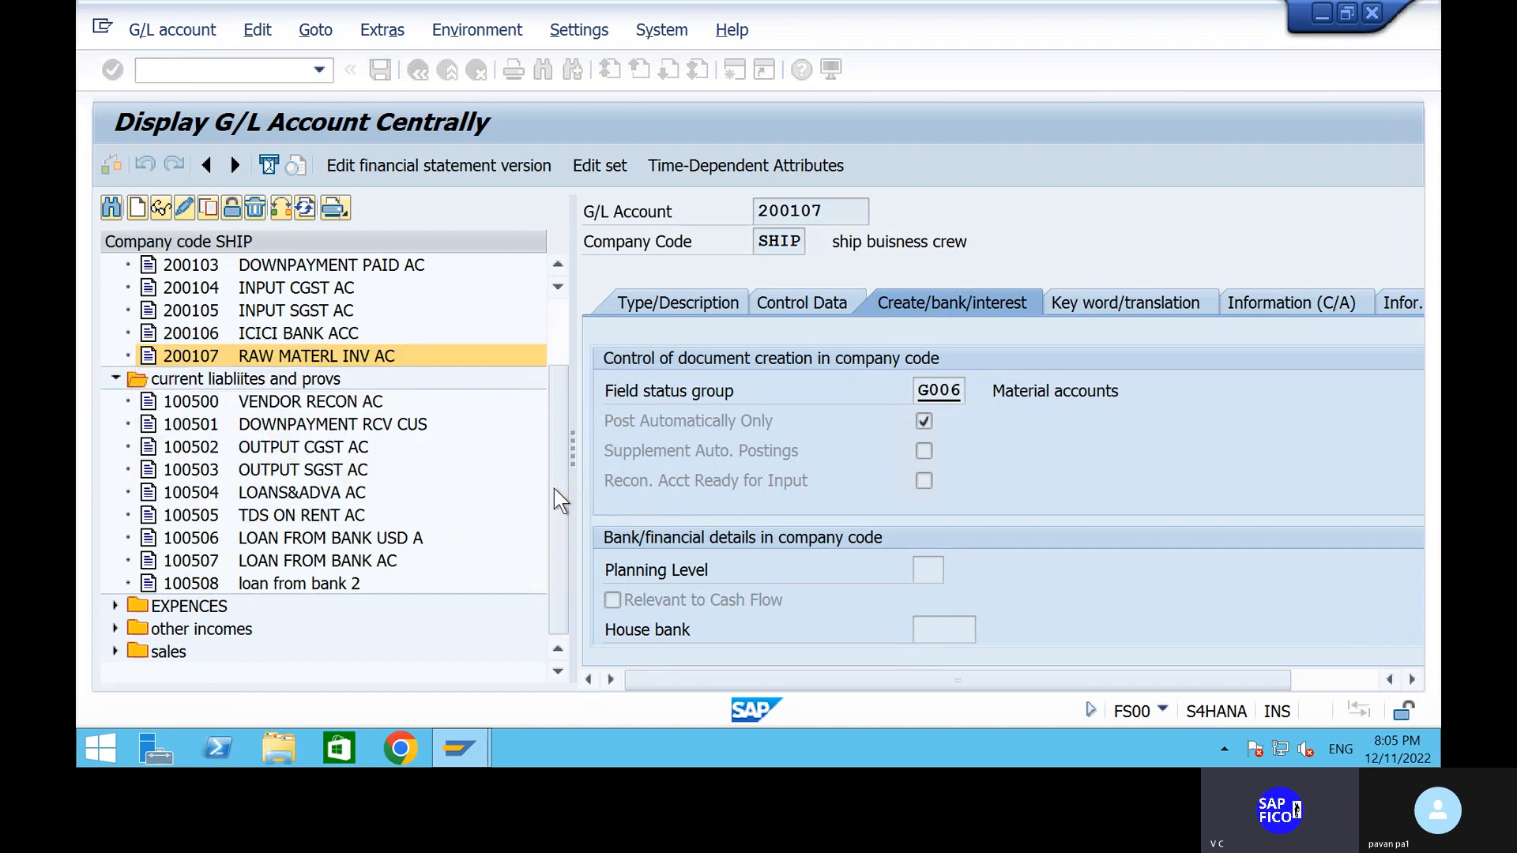
# Step: Set account 100509 to type X Balance Sheet Account and account group CLPR current liabilities and provisions
pyautogui.click(739, 304)
pyautogui.click(1003, 395)
pyautogui.click(1003, 395)
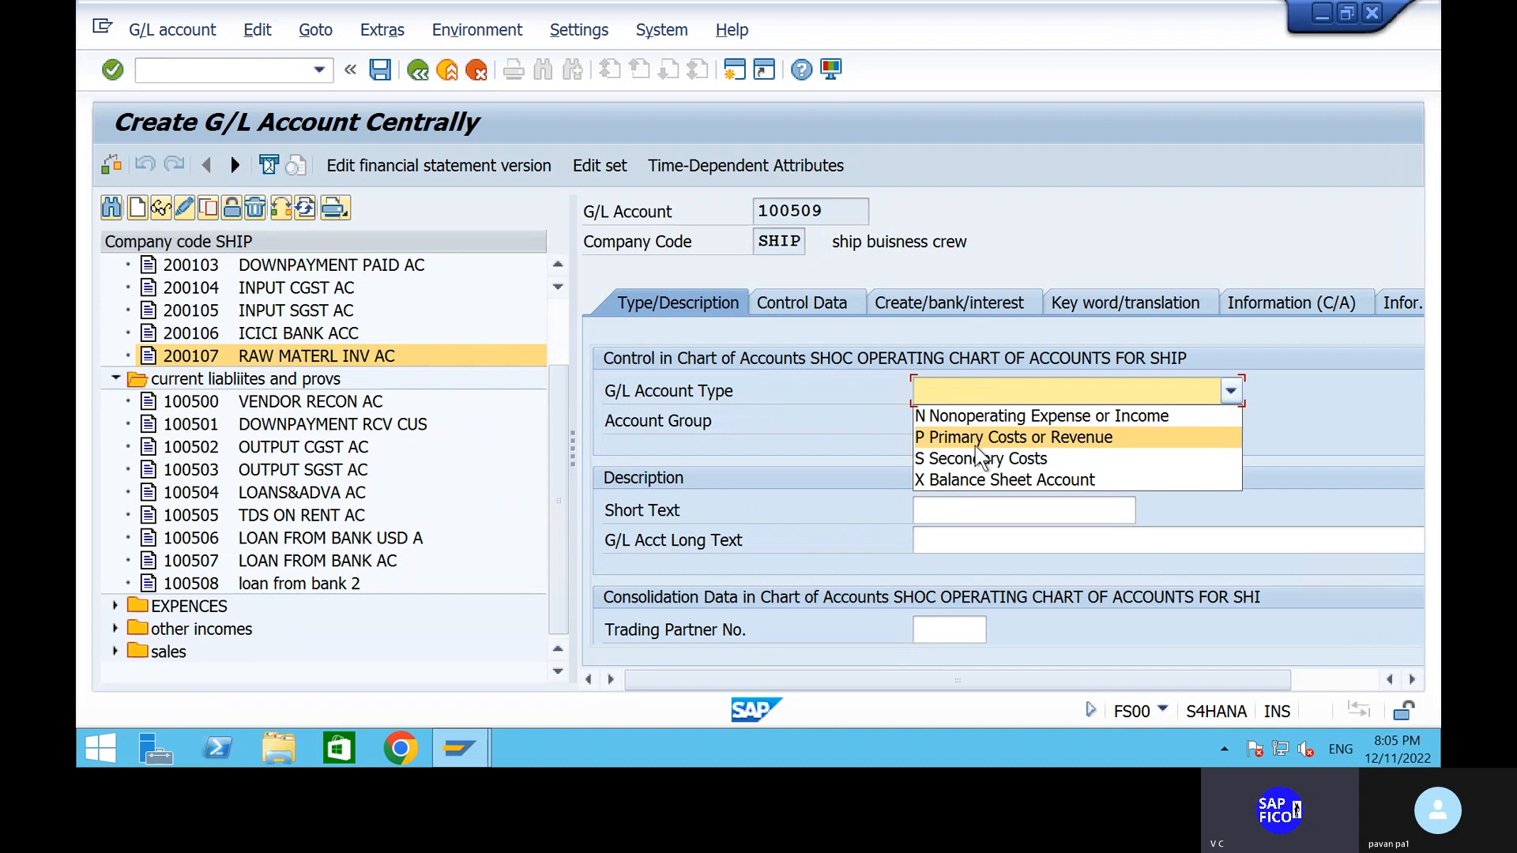
pyautogui.click(988, 477)
pyautogui.click(965, 414)
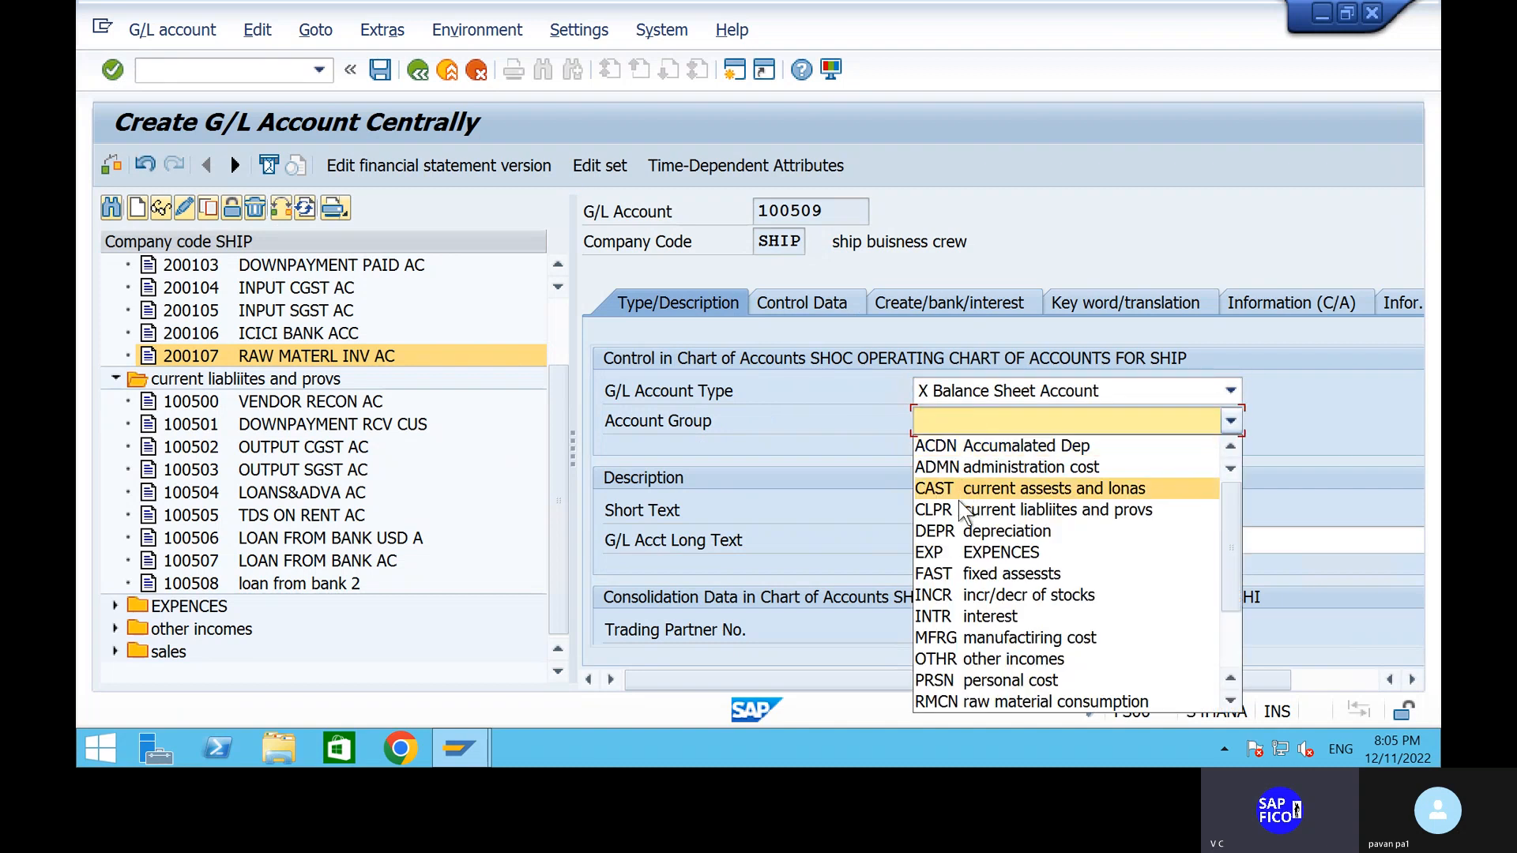
pyautogui.click(959, 507)
# Step: Enter the short text GR/IR CLEARING AC and the long text GR/IR CLEARING ACCOUNT for account 100509
pyautogui.click(948, 515)
pyautogui.write('G')
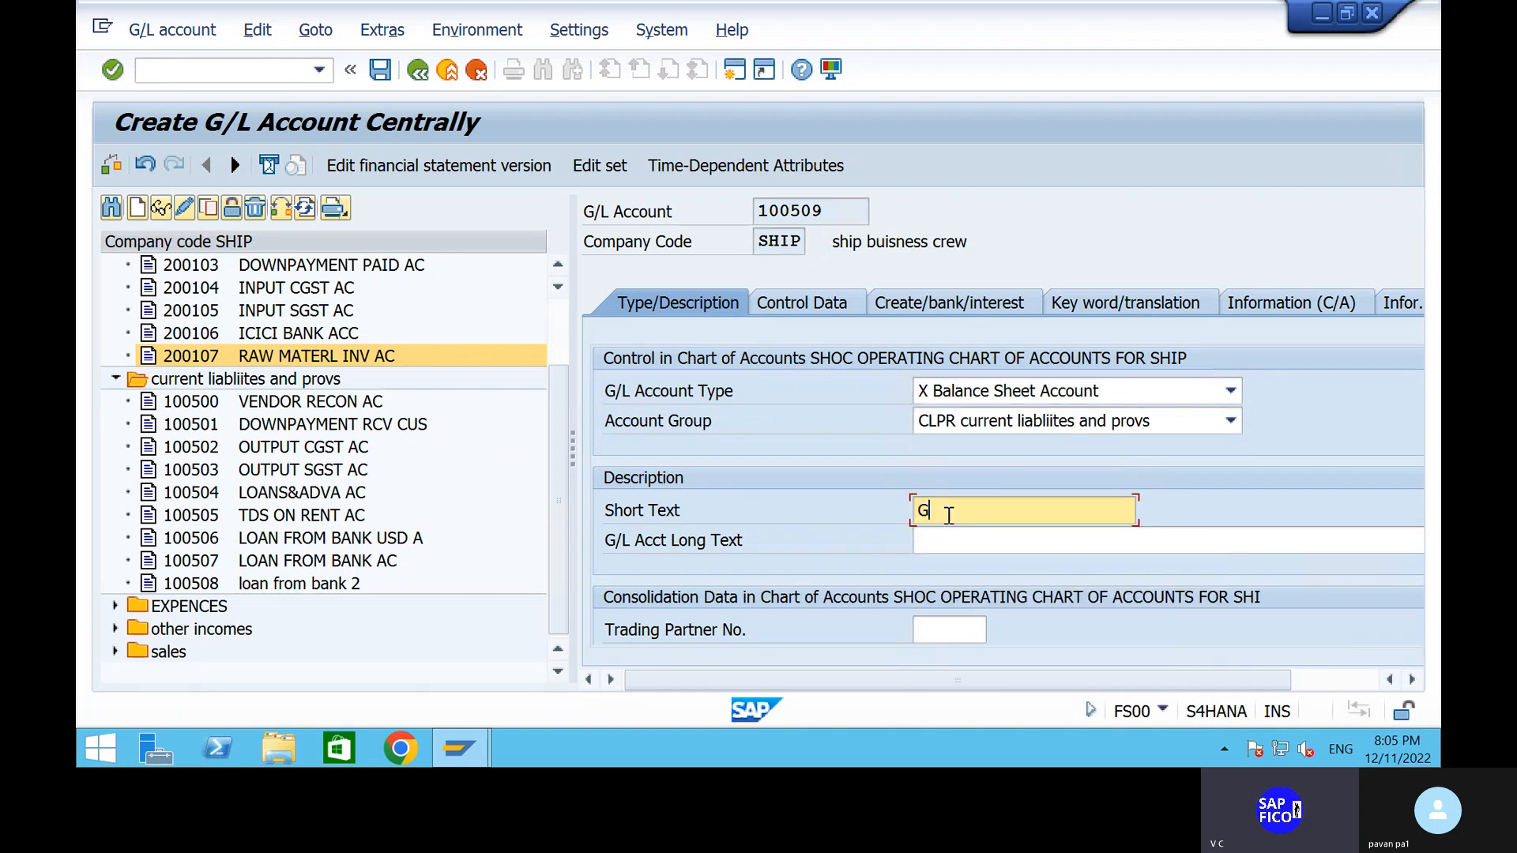
pyautogui.write('R/IR I')
pyautogui.press('BackSpace')
pyautogui.write('CLEARING AC')
pyautogui.click(1004, 545)
pyautogui.write('GR/IR ')
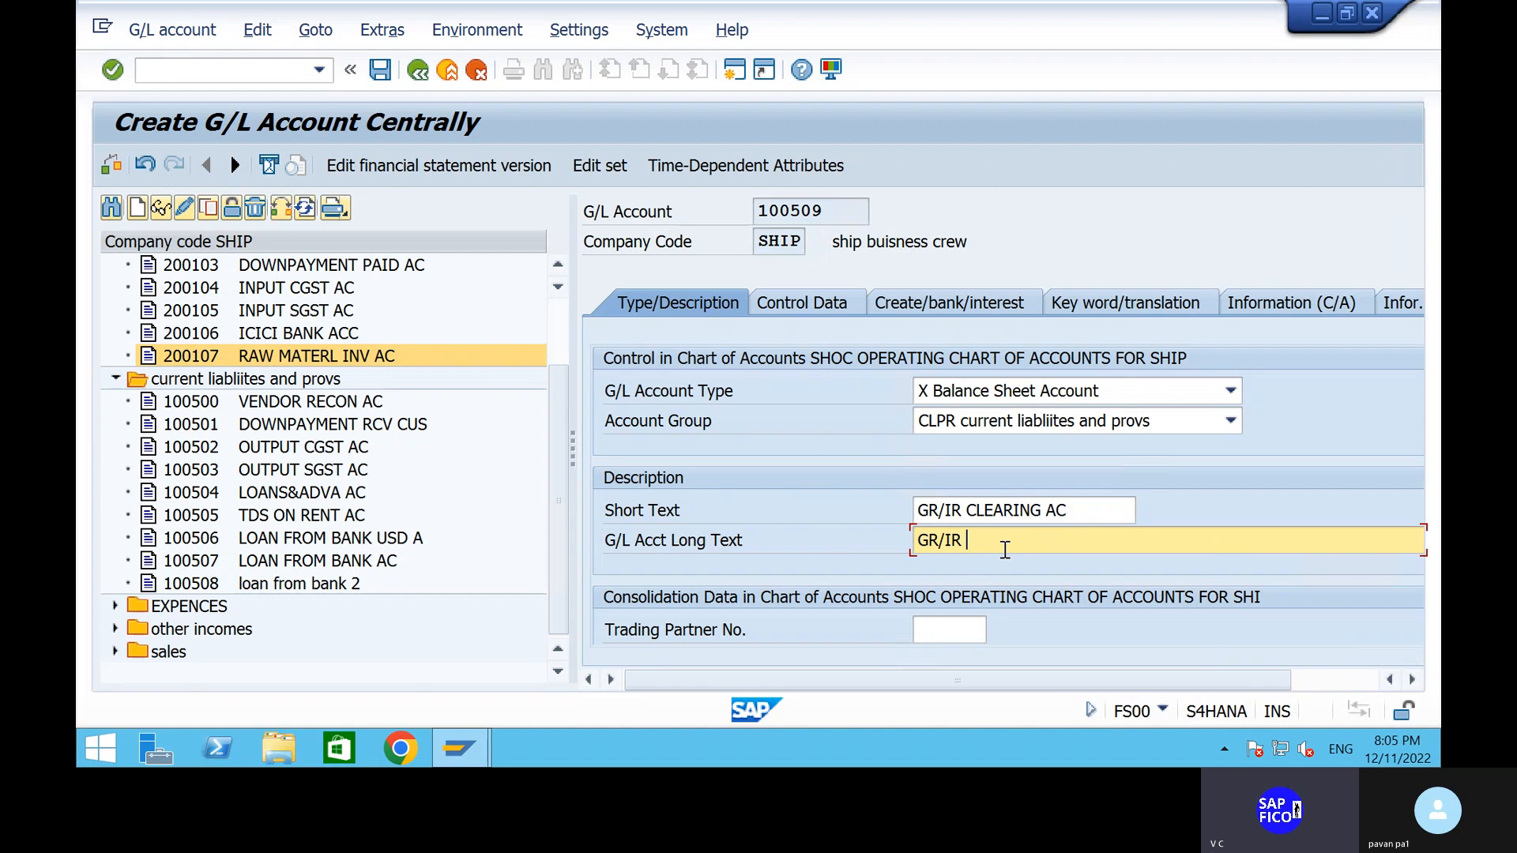
pyautogui.write('CLEARING ACCOUNT')
# Step: Set the sort key to 001 Posting date in the control data of account 100509
pyautogui.click(790, 302)
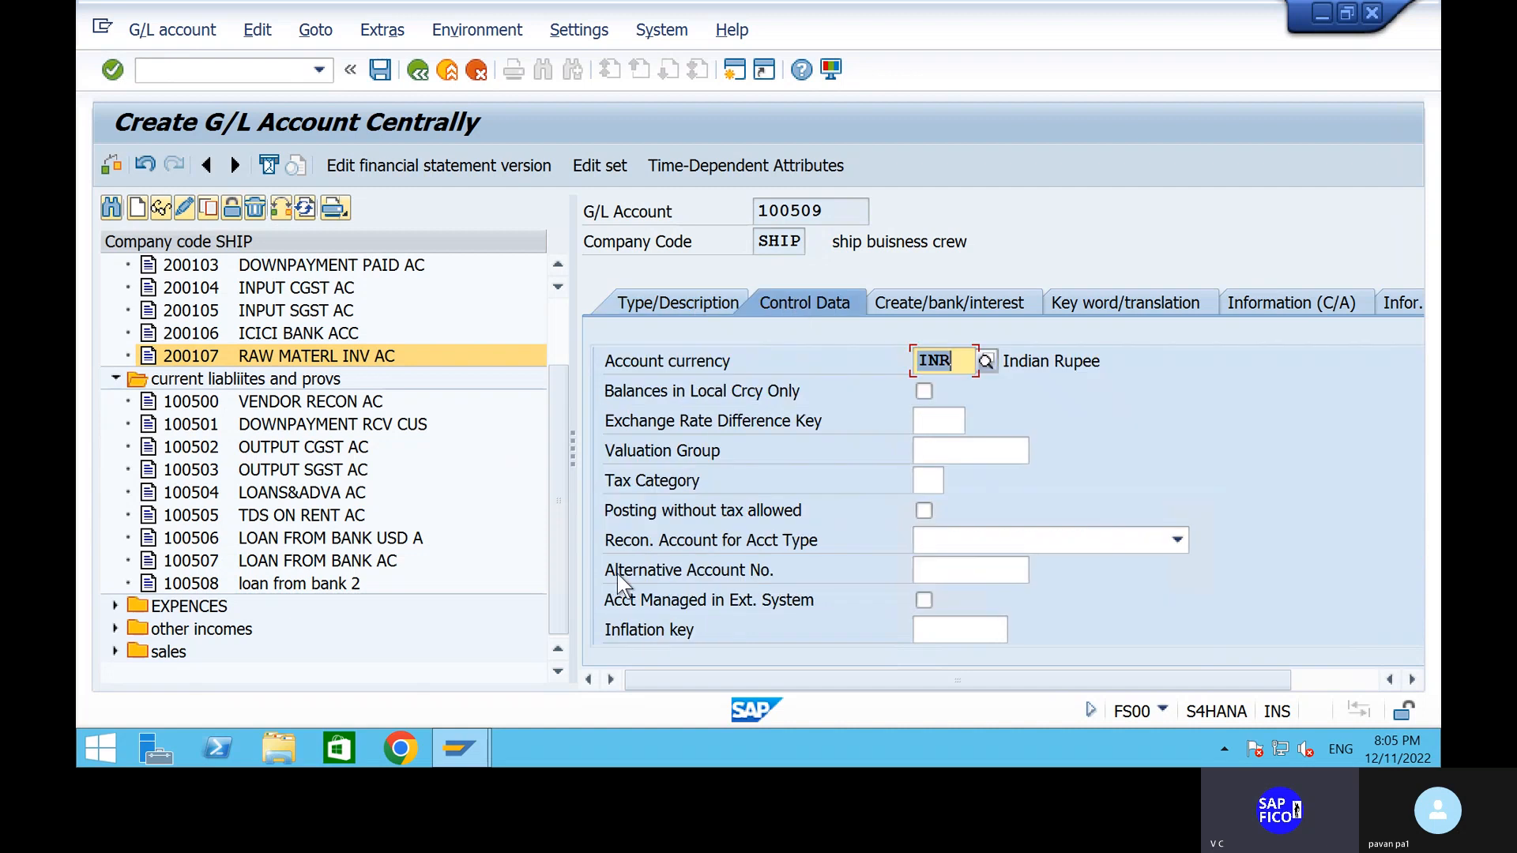
pyautogui.scroll(-10, 695, 547)
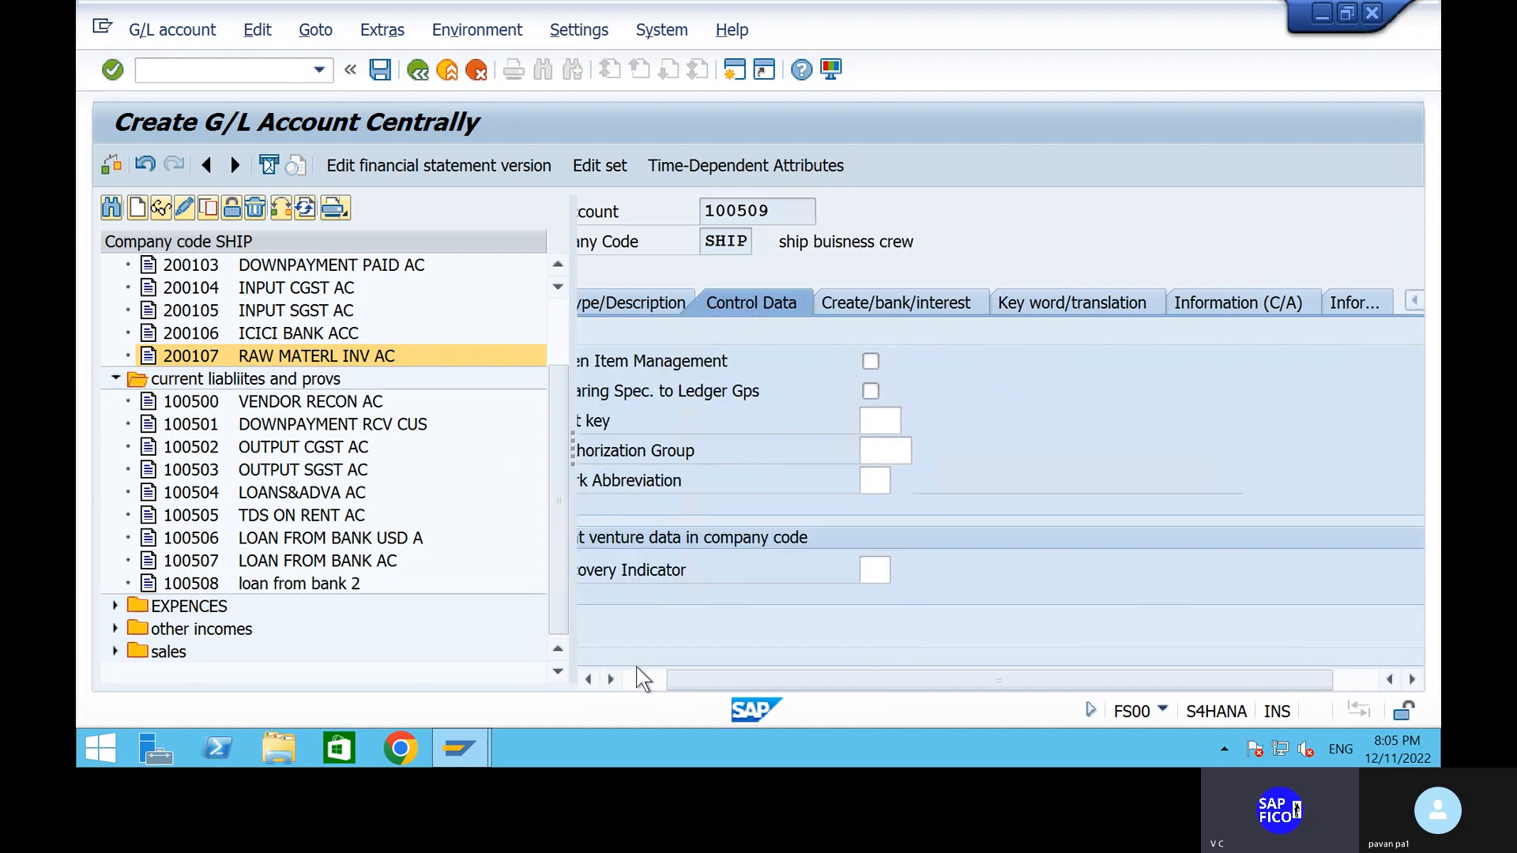
pyautogui.click(656, 681)
pyautogui.click(925, 425)
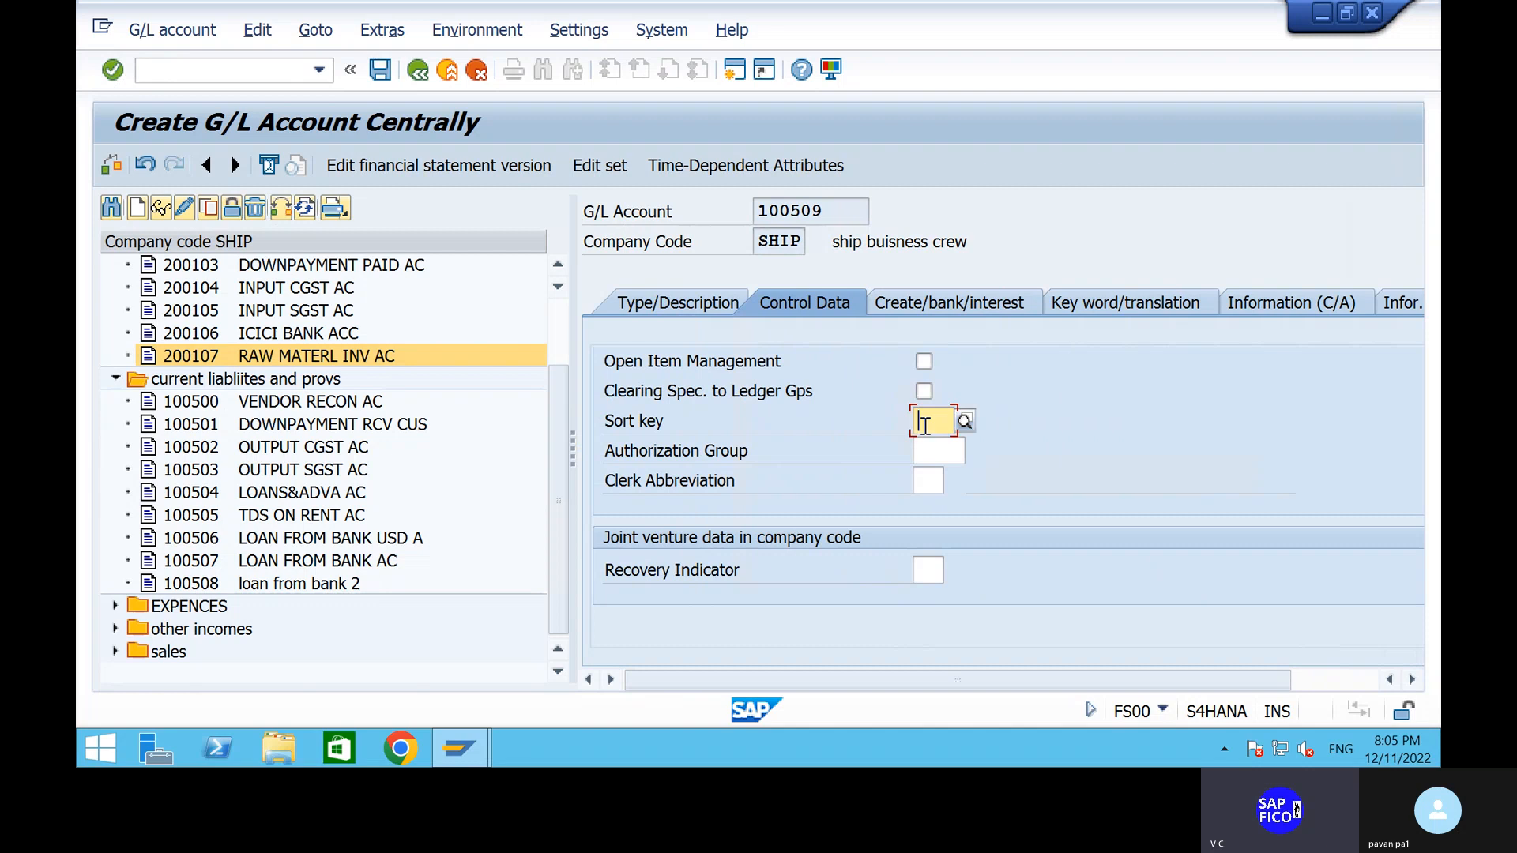
pyautogui.write('00')
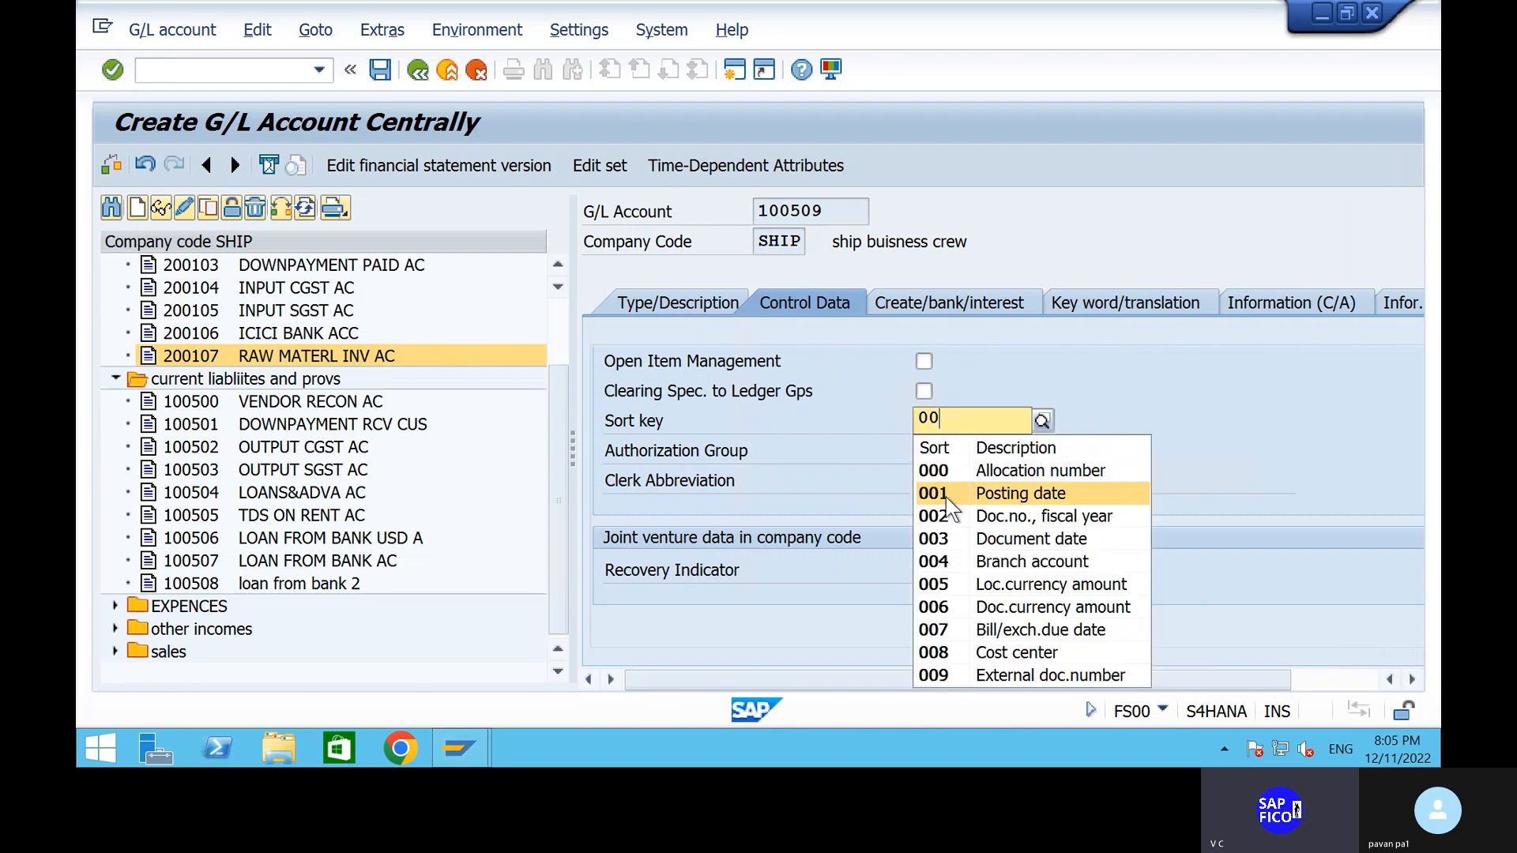
pyautogui.click(945, 496)
# Step: Assign field status group G045 Goods/invoice received clearing accounts to account 100509
pyautogui.click(917, 292)
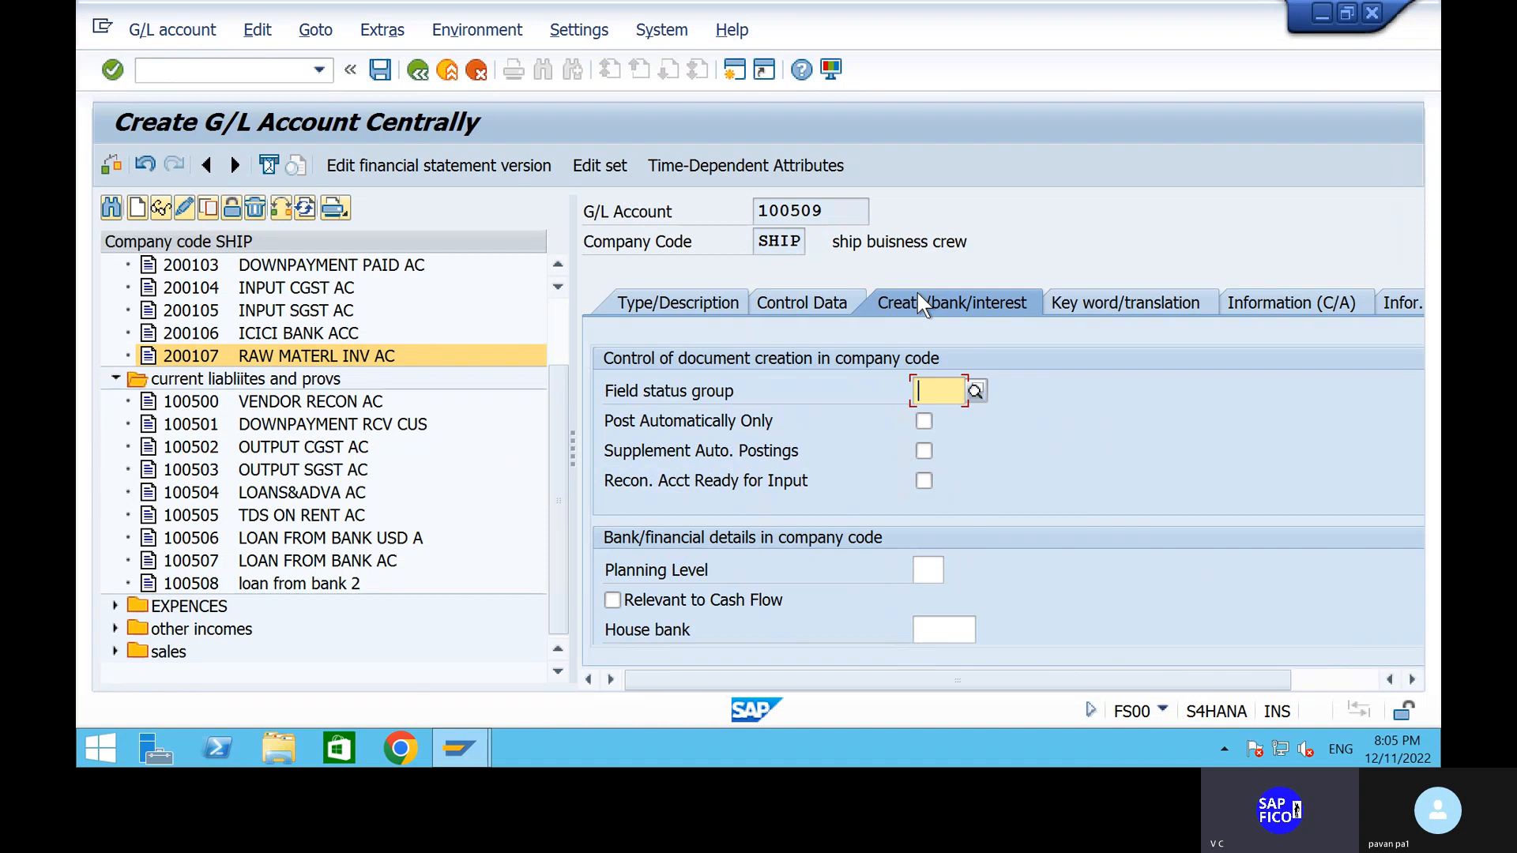
pyautogui.write('G04')
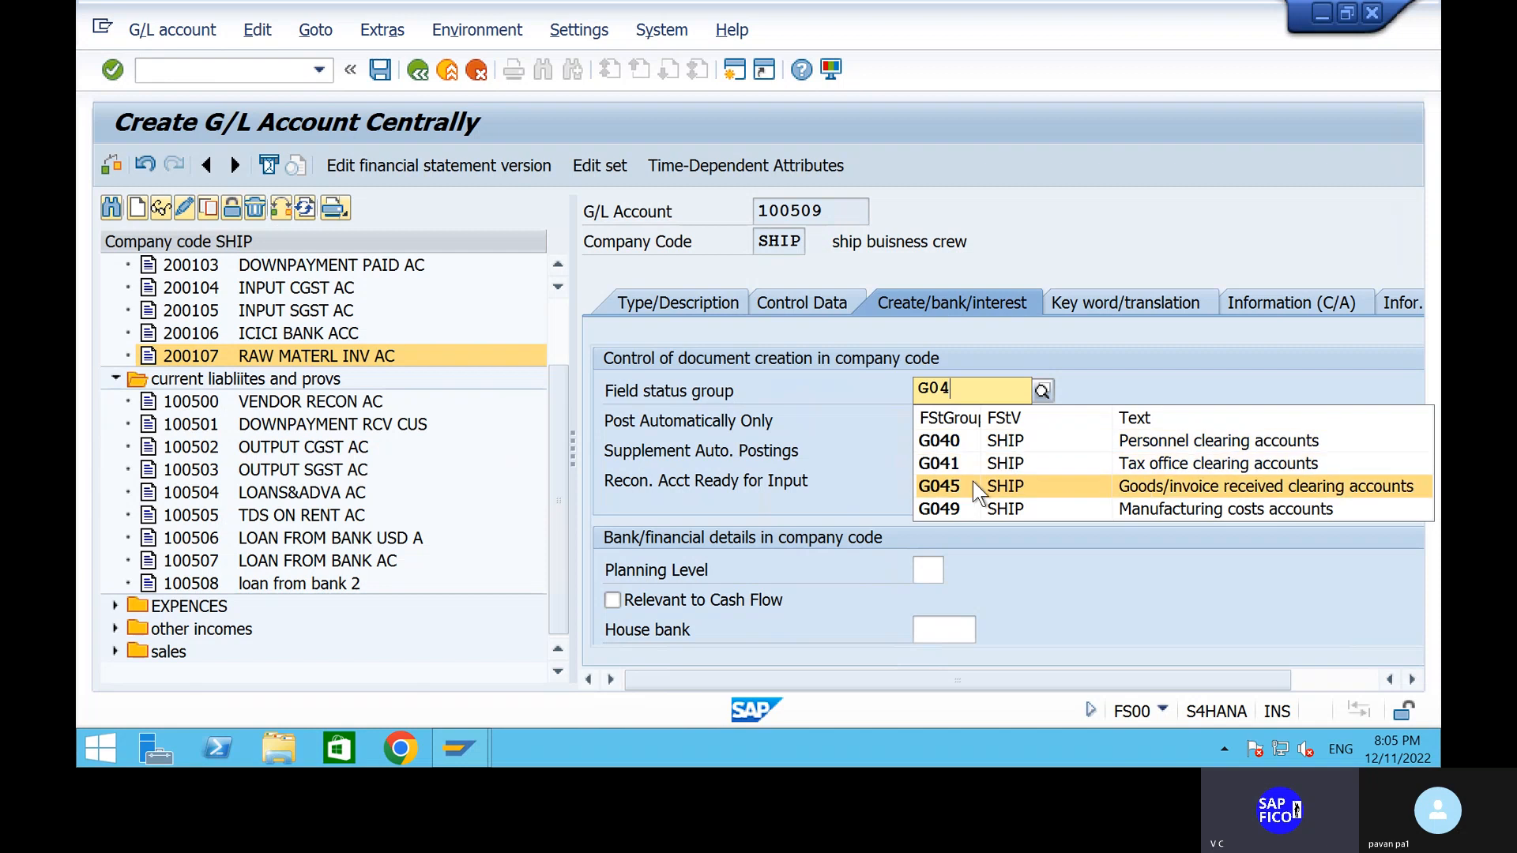
pyautogui.click(973, 484)
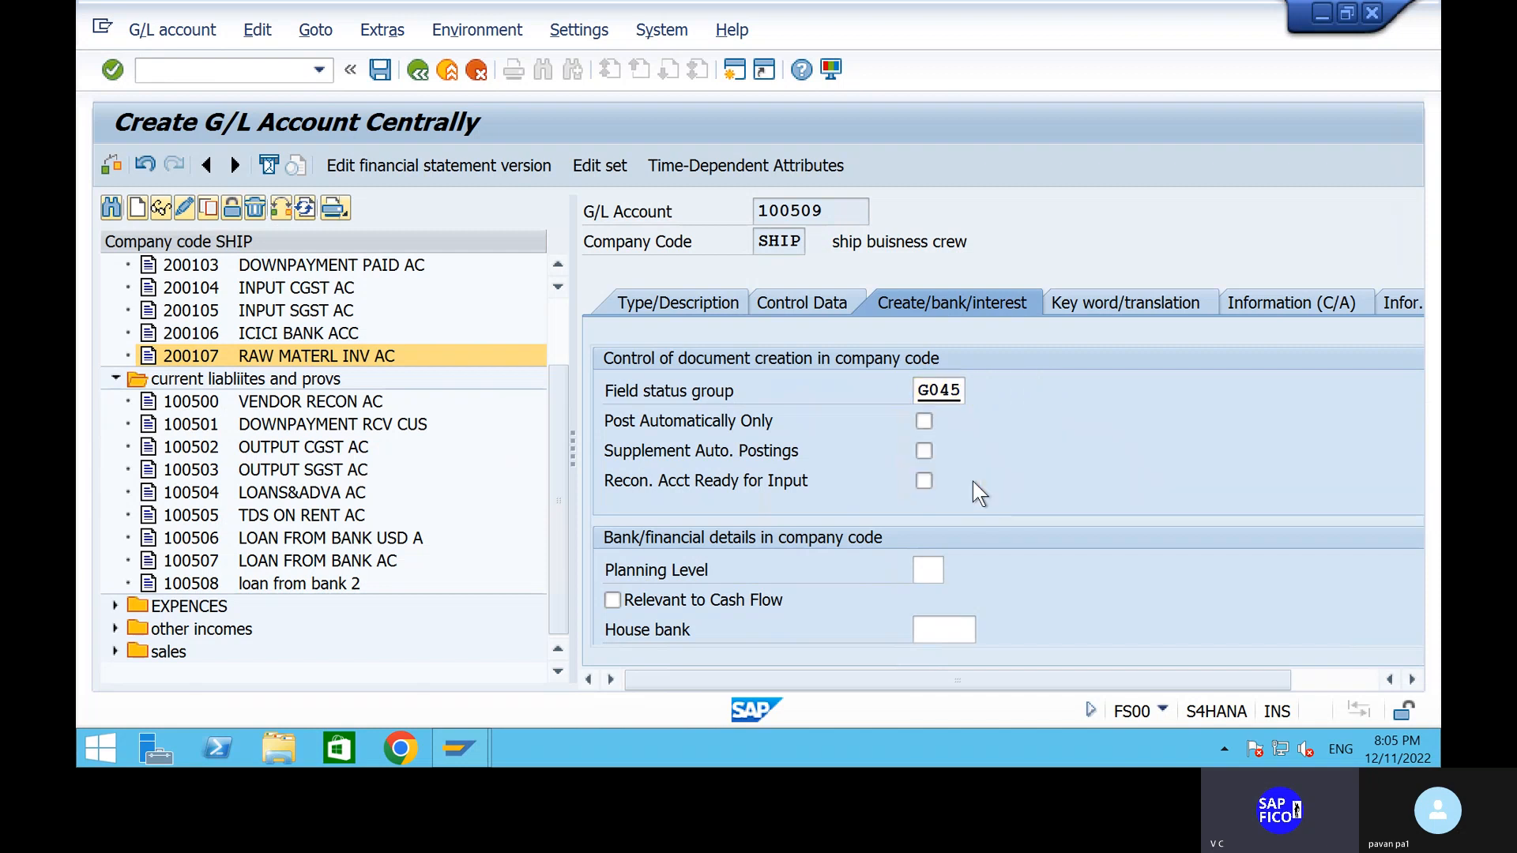
# Step: Change the sort key in the control data of account 100509 to 014 Purchase order
pyautogui.click(808, 292)
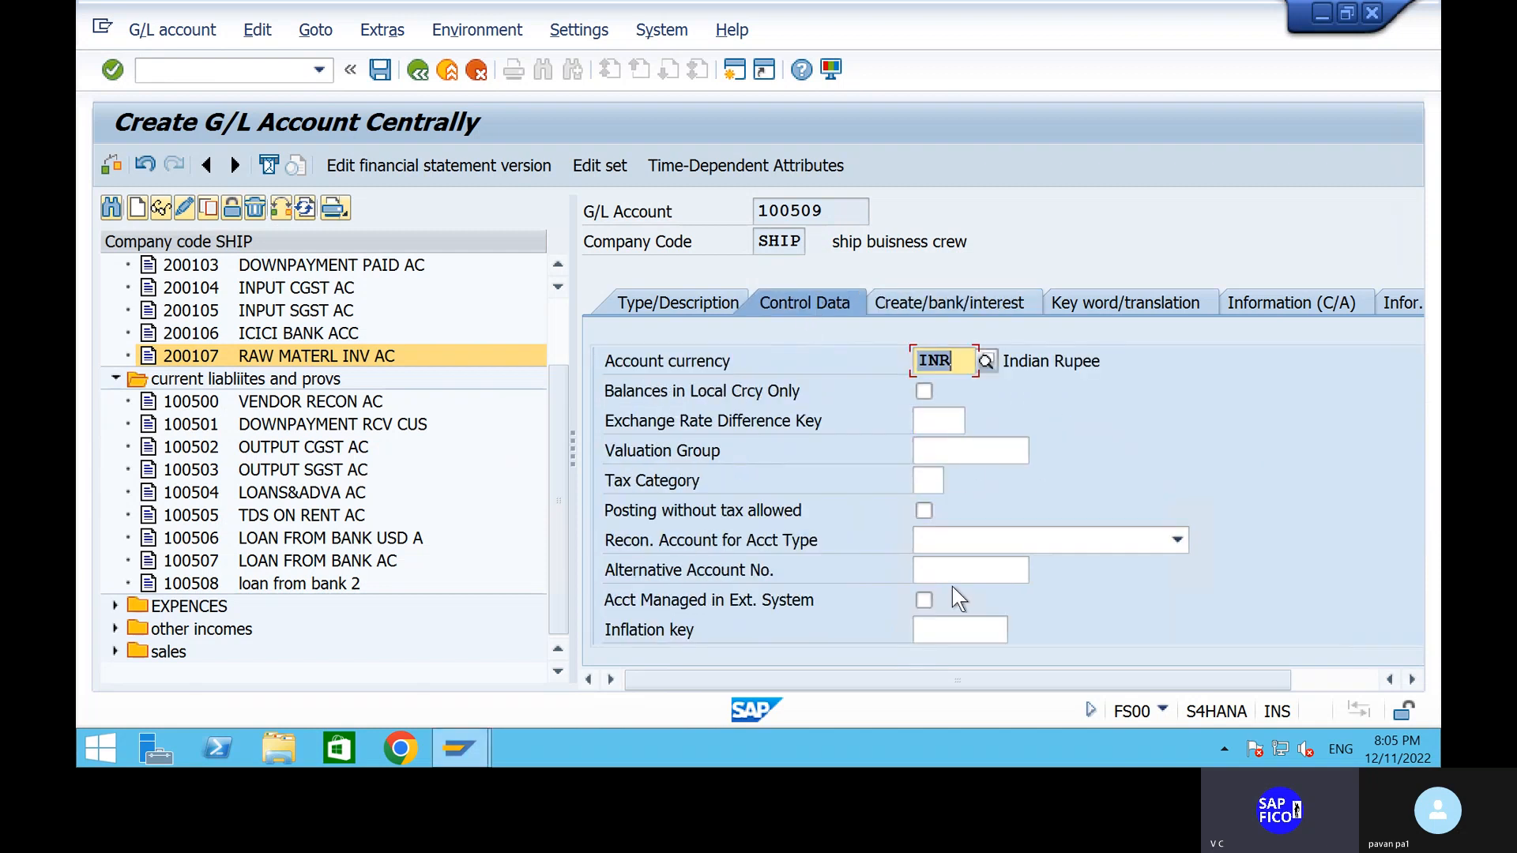
pyautogui.scroll(-5, 951, 586)
pyautogui.doubleClick(917, 421)
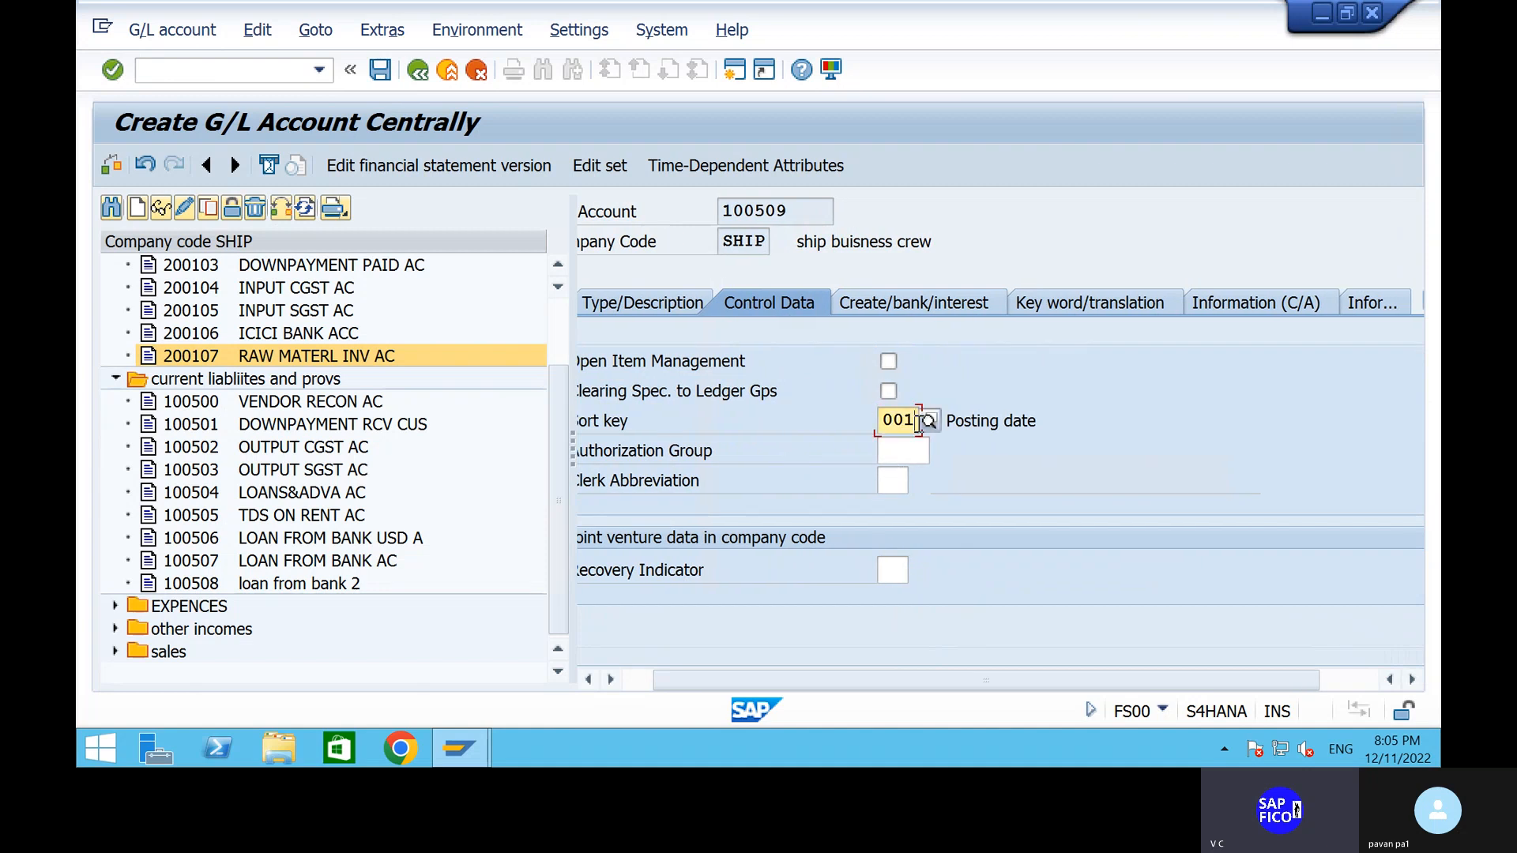
pyautogui.write('018')
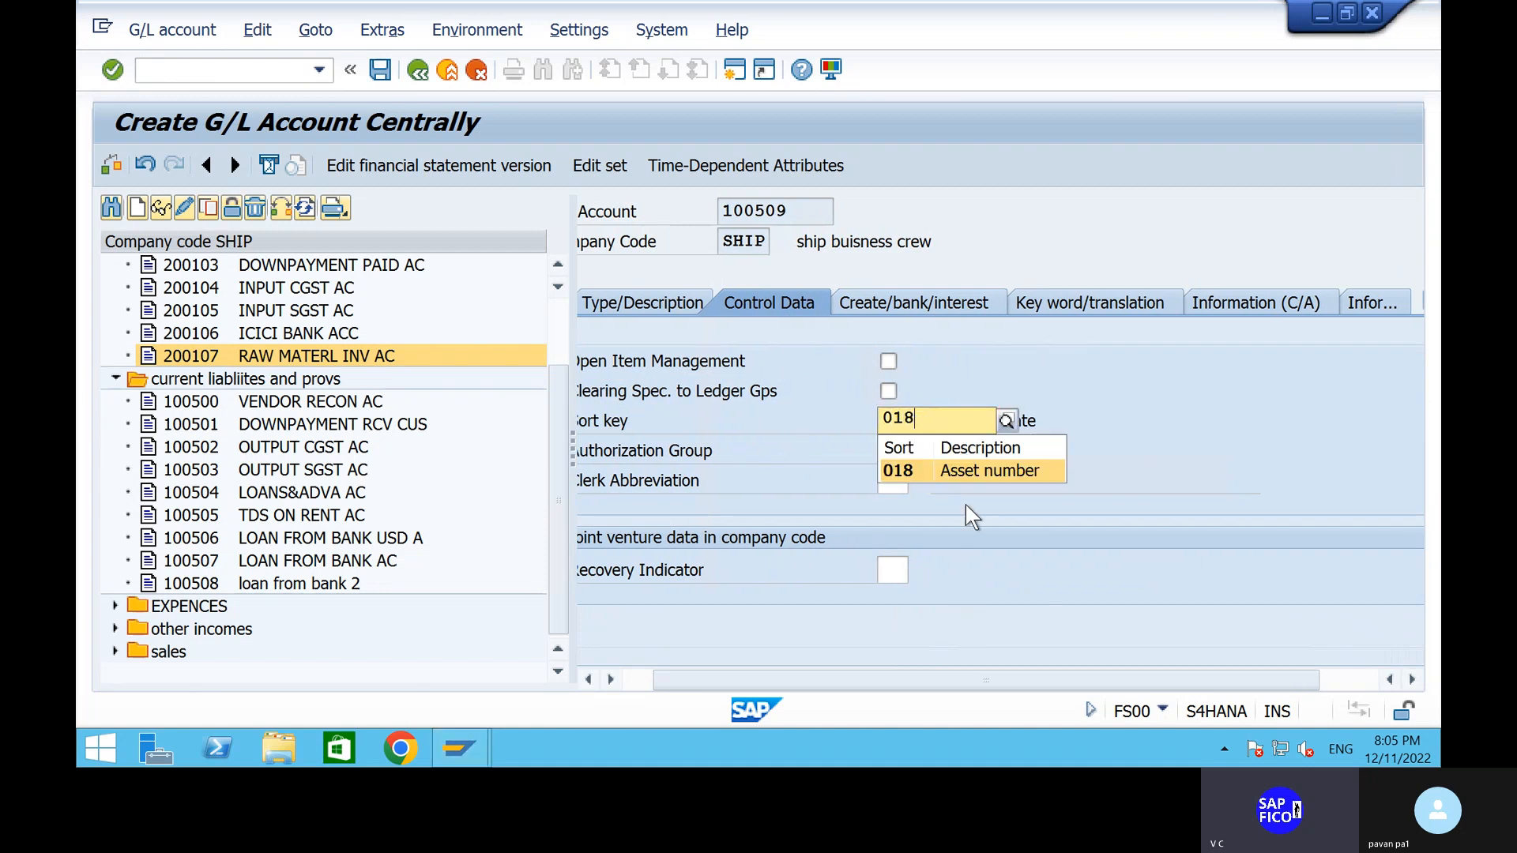
pyautogui.press('BackSpace')
pyautogui.write('4')
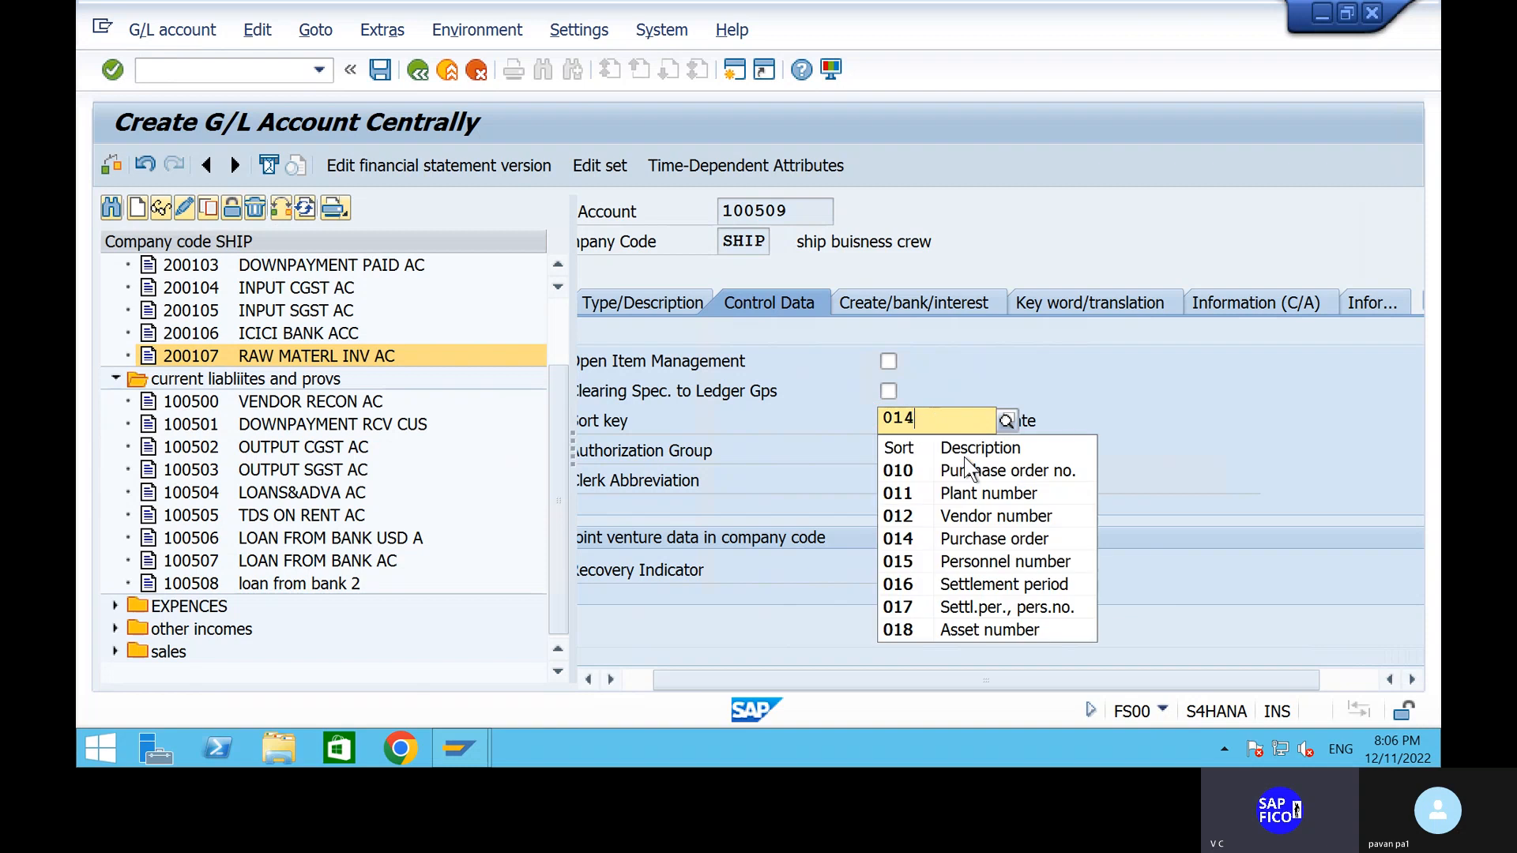
pyautogui.click(968, 471)
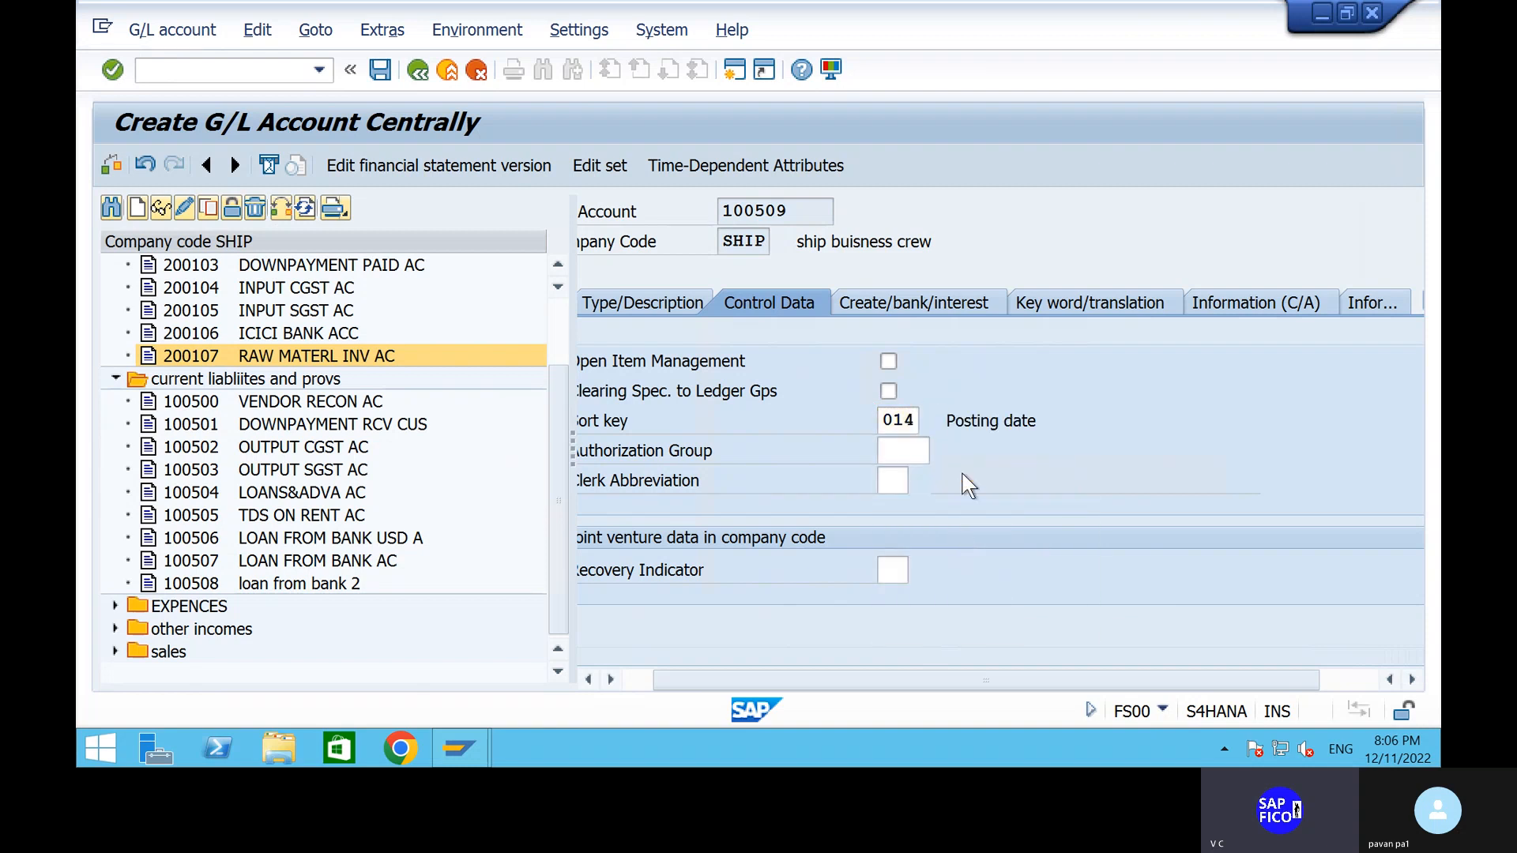
# Step: Check the field status group and save G/L account 100509, accepting the local currency warning
pyautogui.click(979, 305)
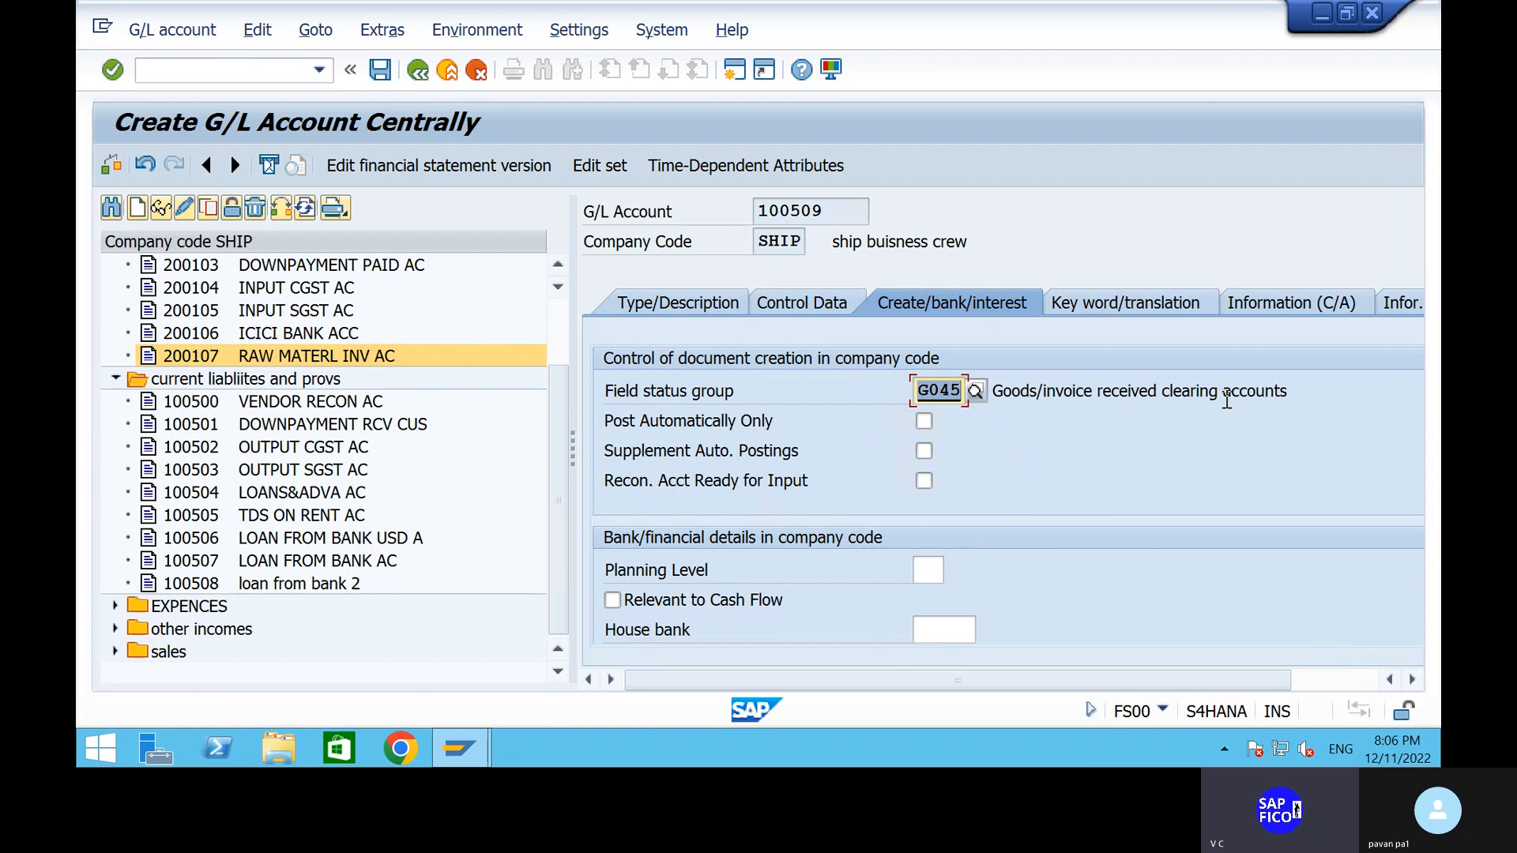
pyautogui.click(387, 71)
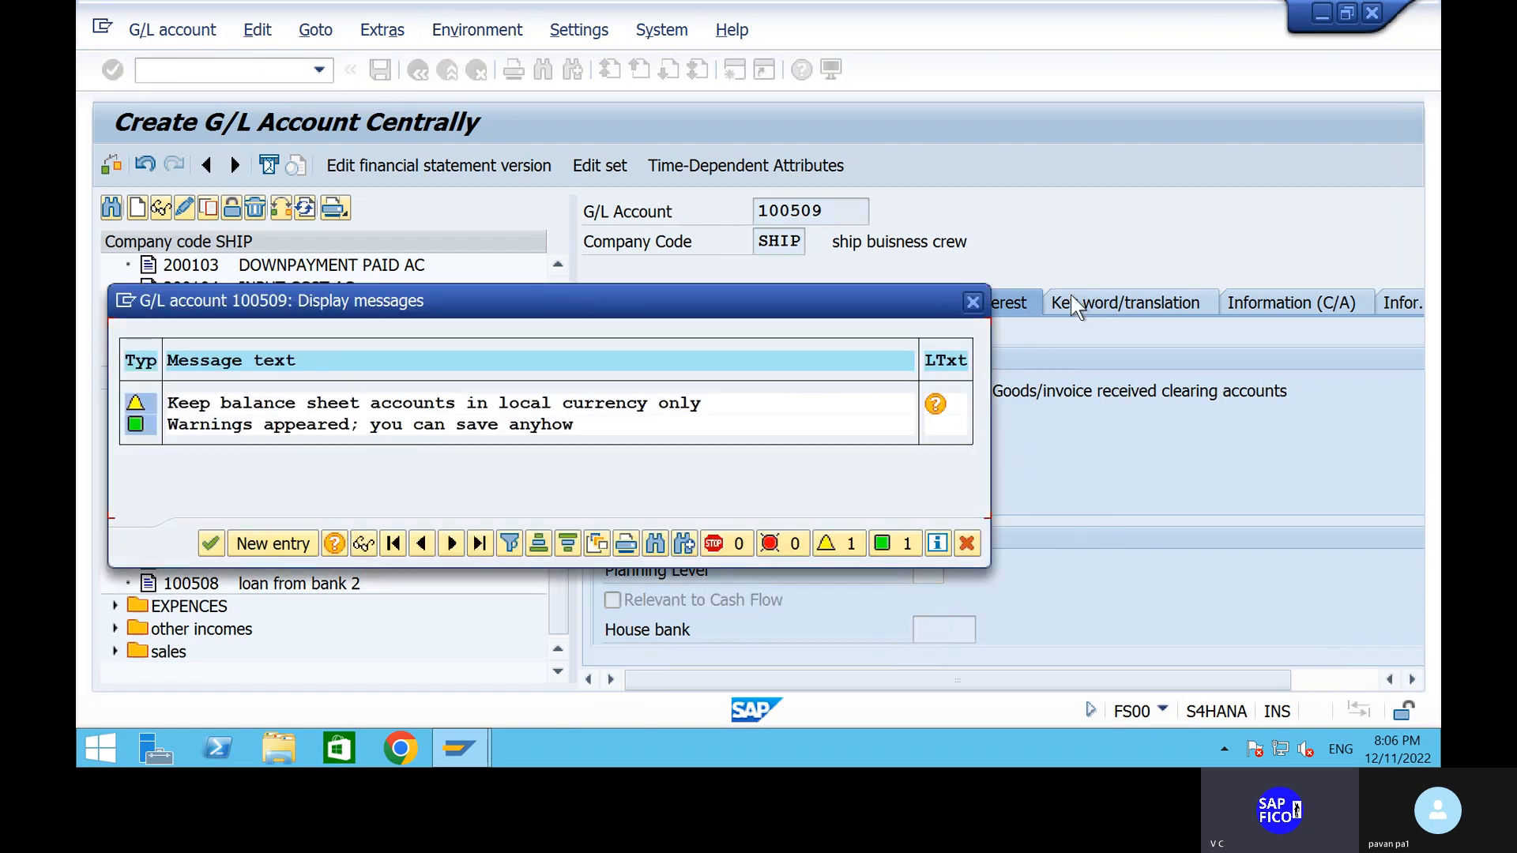
pyautogui.click(209, 543)
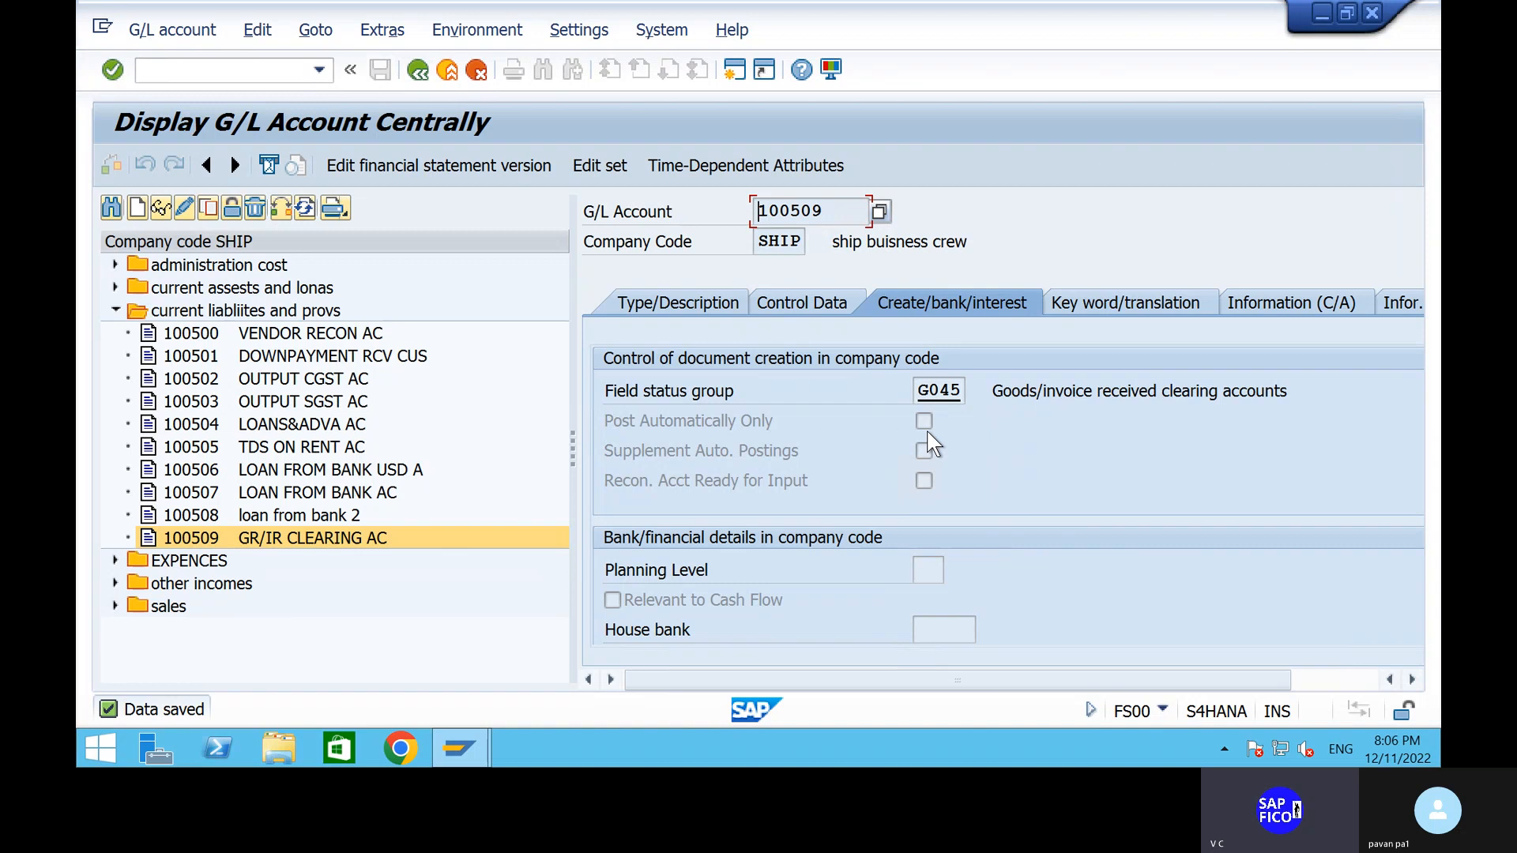
# Step: Reopen the GR/IR clearing account 100509 in change mode and save it again, confirming the message list
pyautogui.rightClick(286, 545)
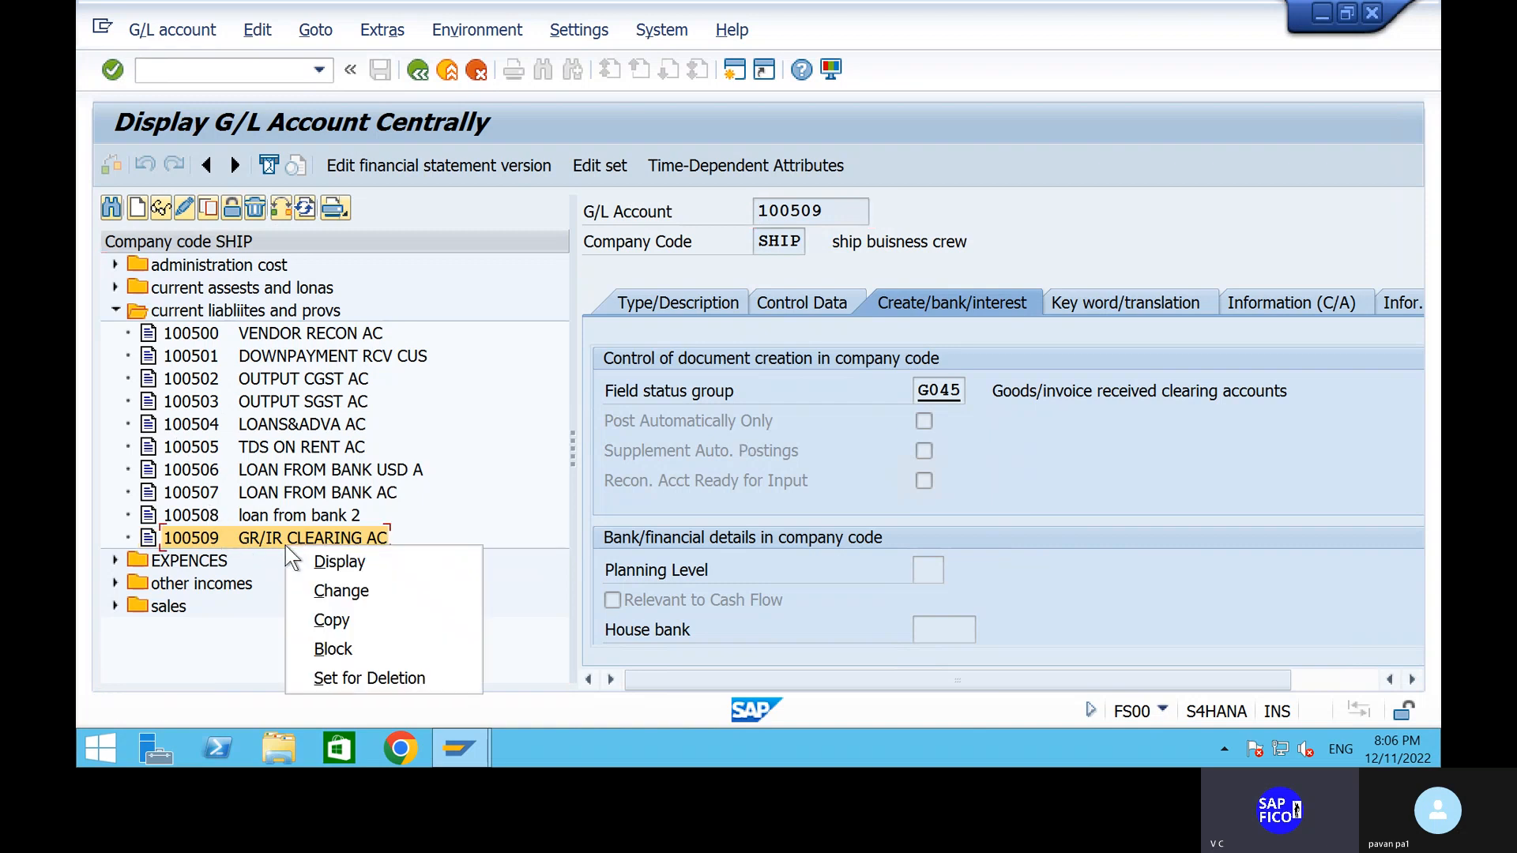
pyautogui.click(367, 592)
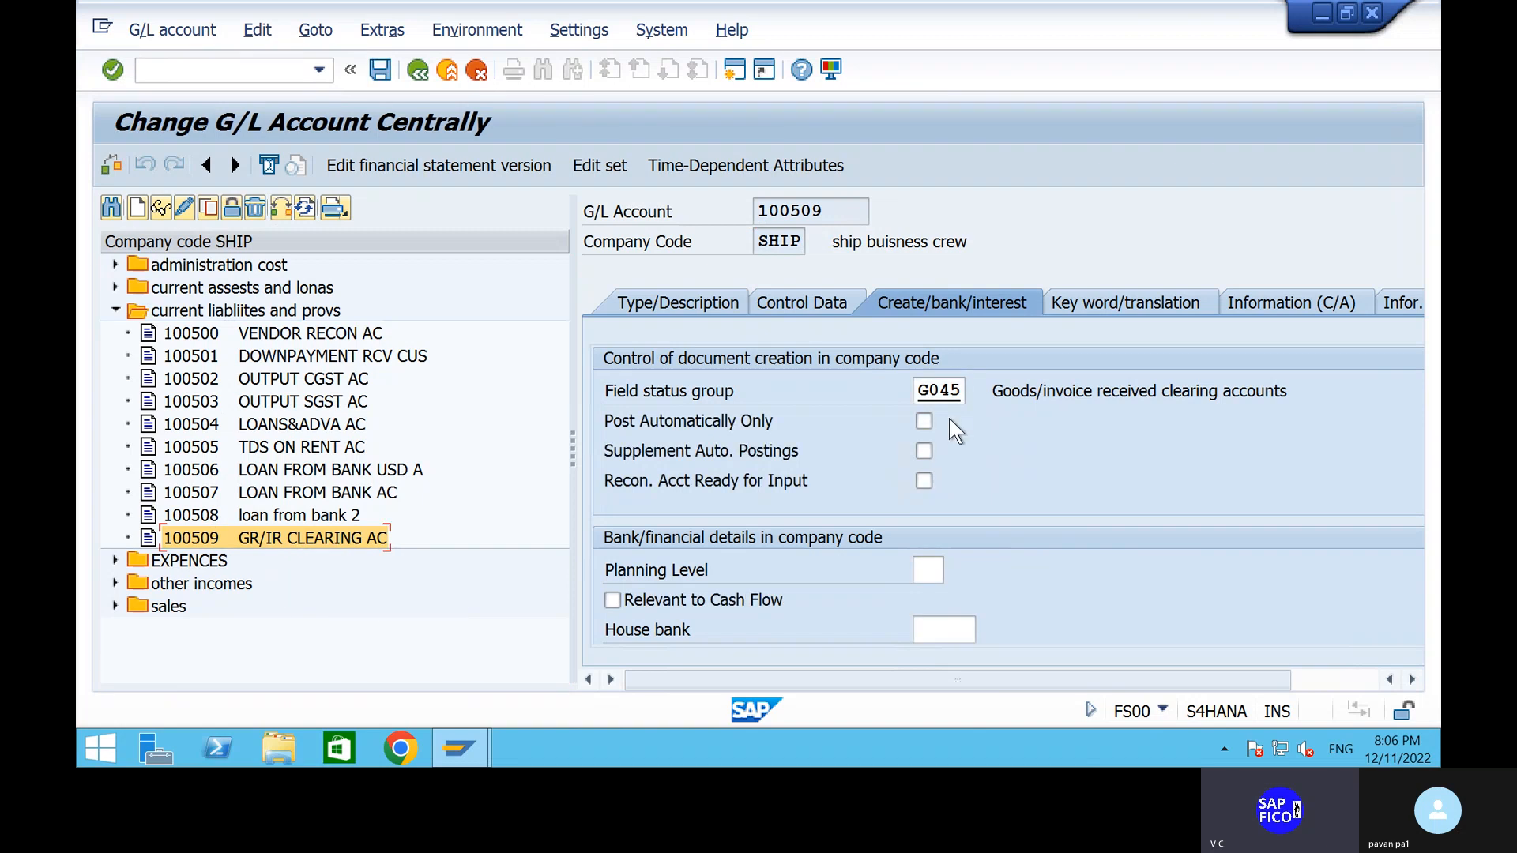
pyautogui.press('Return')
pyautogui.press('Return')
pyautogui.click(380, 71)
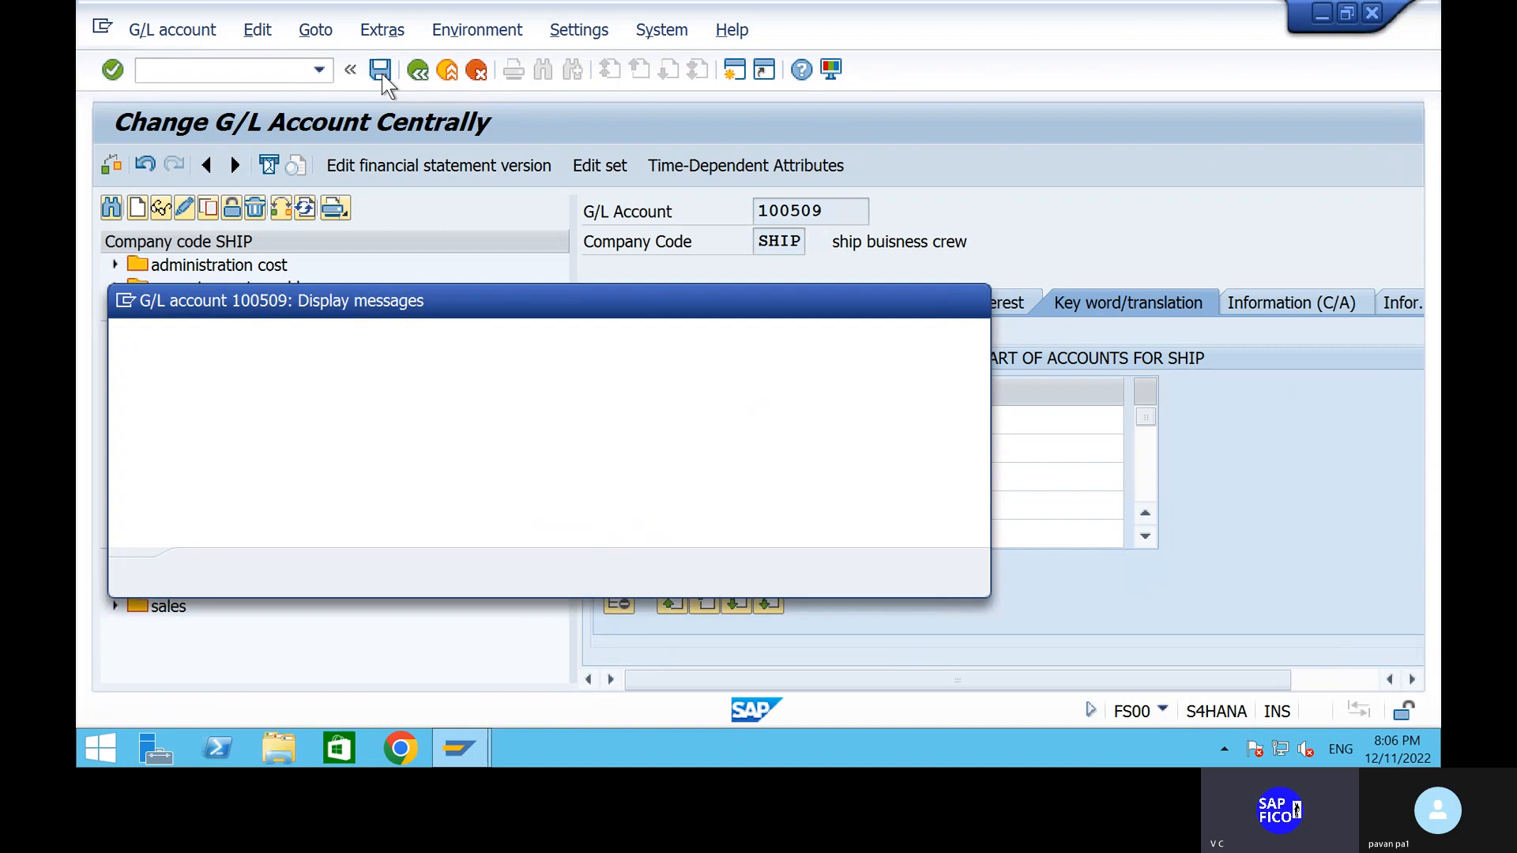
pyautogui.click(210, 567)
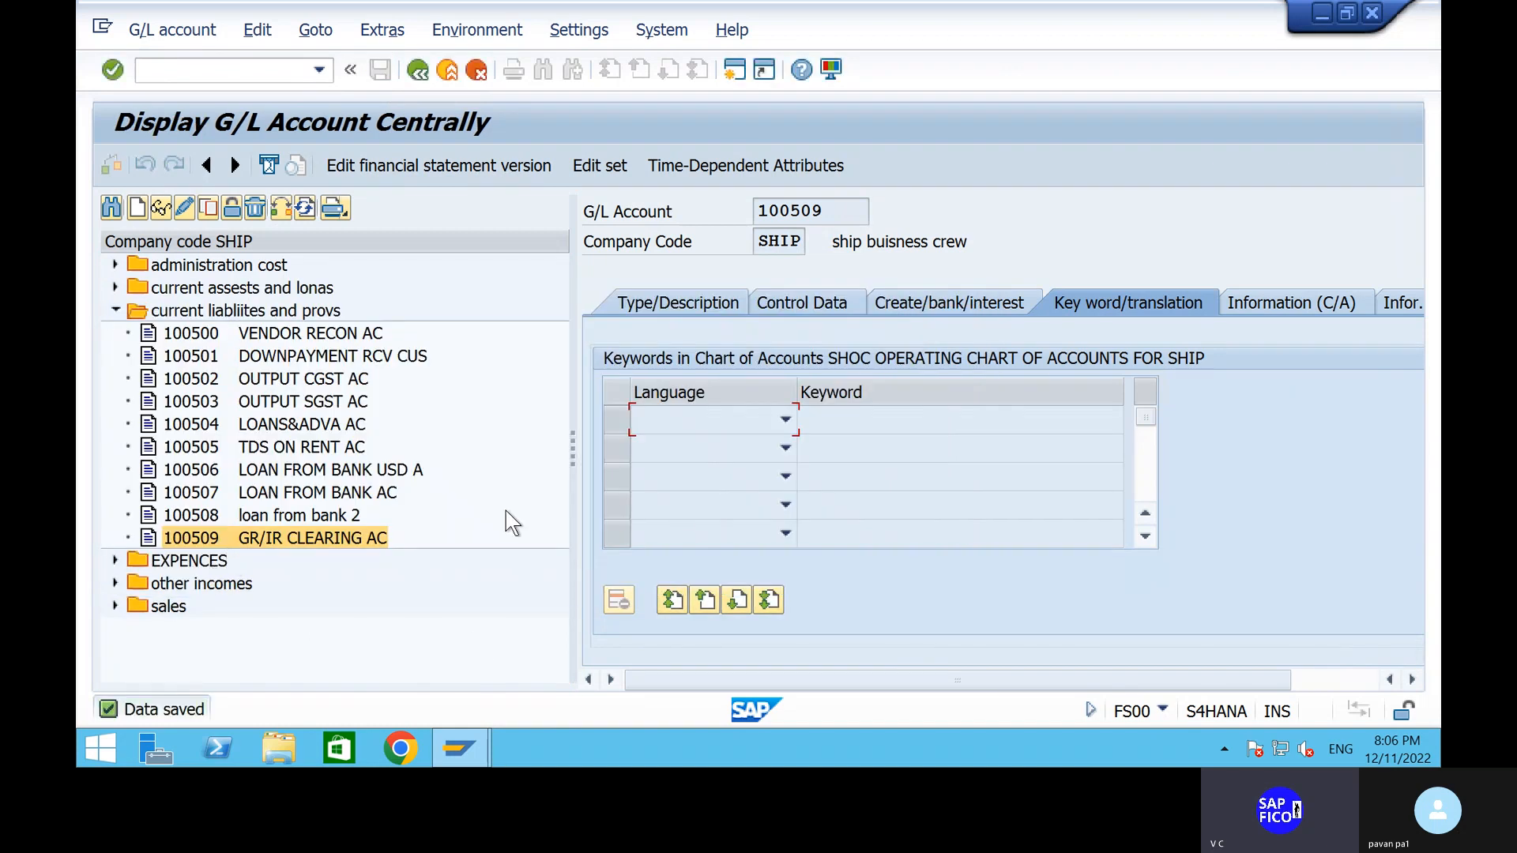
# Step: Check the existing account numbers in the EXPENCES group and start creating G/L account 100603 in company code SHIP
pyautogui.click(116, 310)
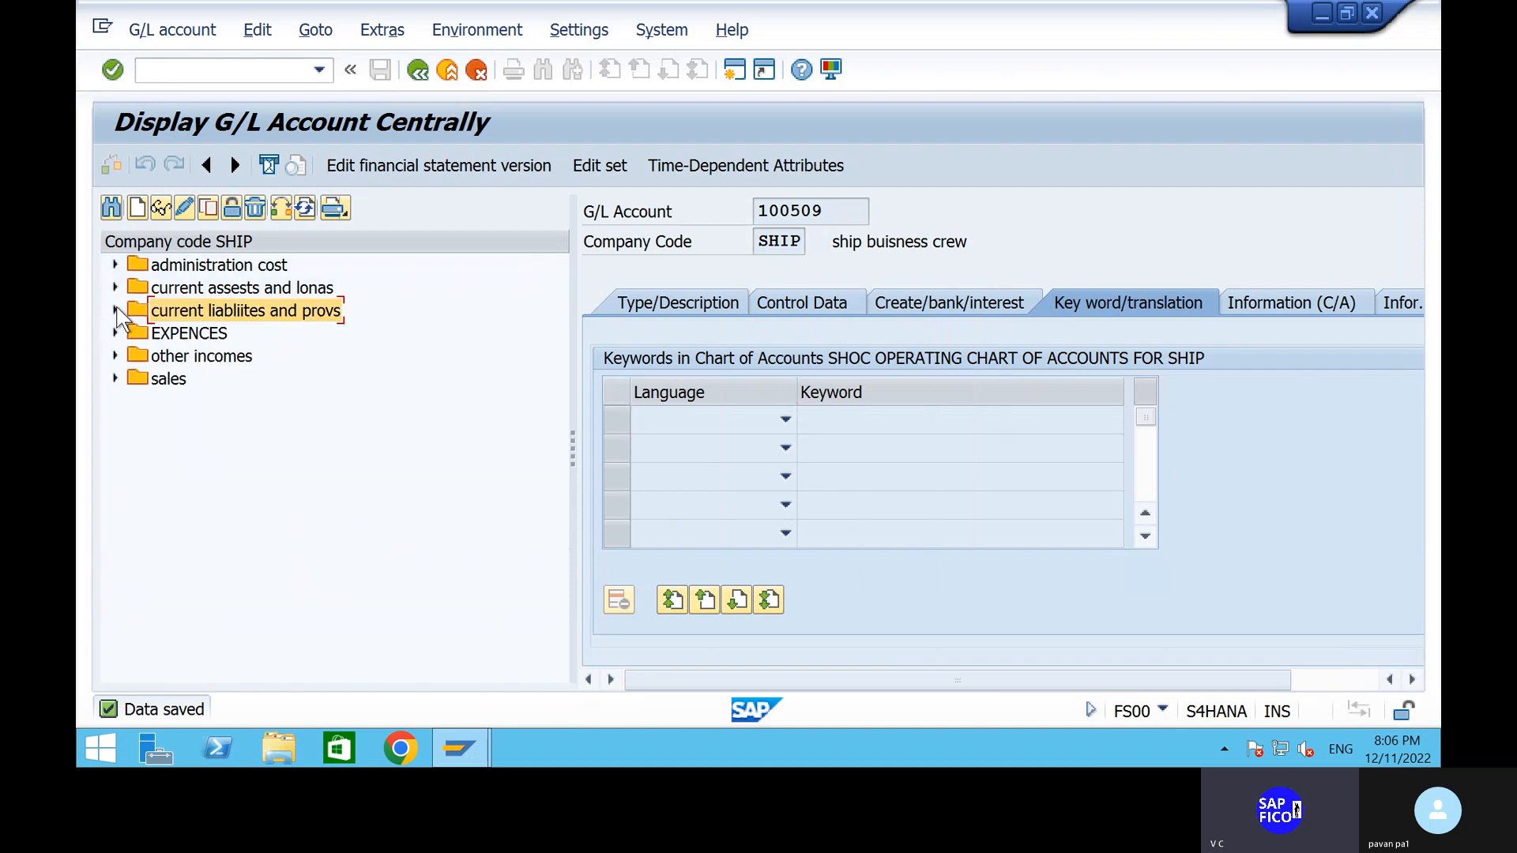
pyautogui.click(115, 333)
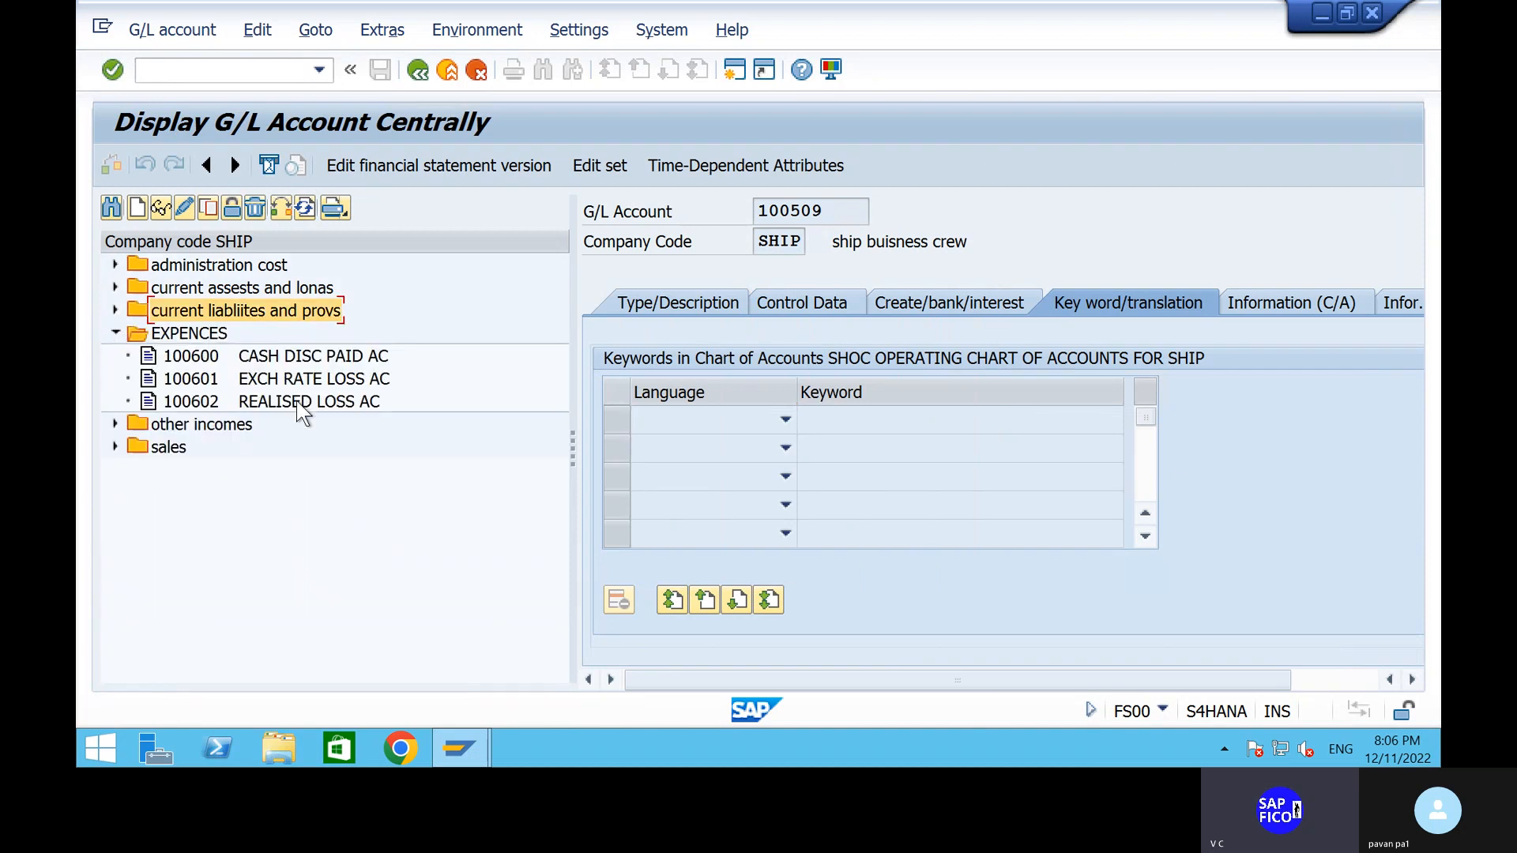
pyautogui.click(138, 209)
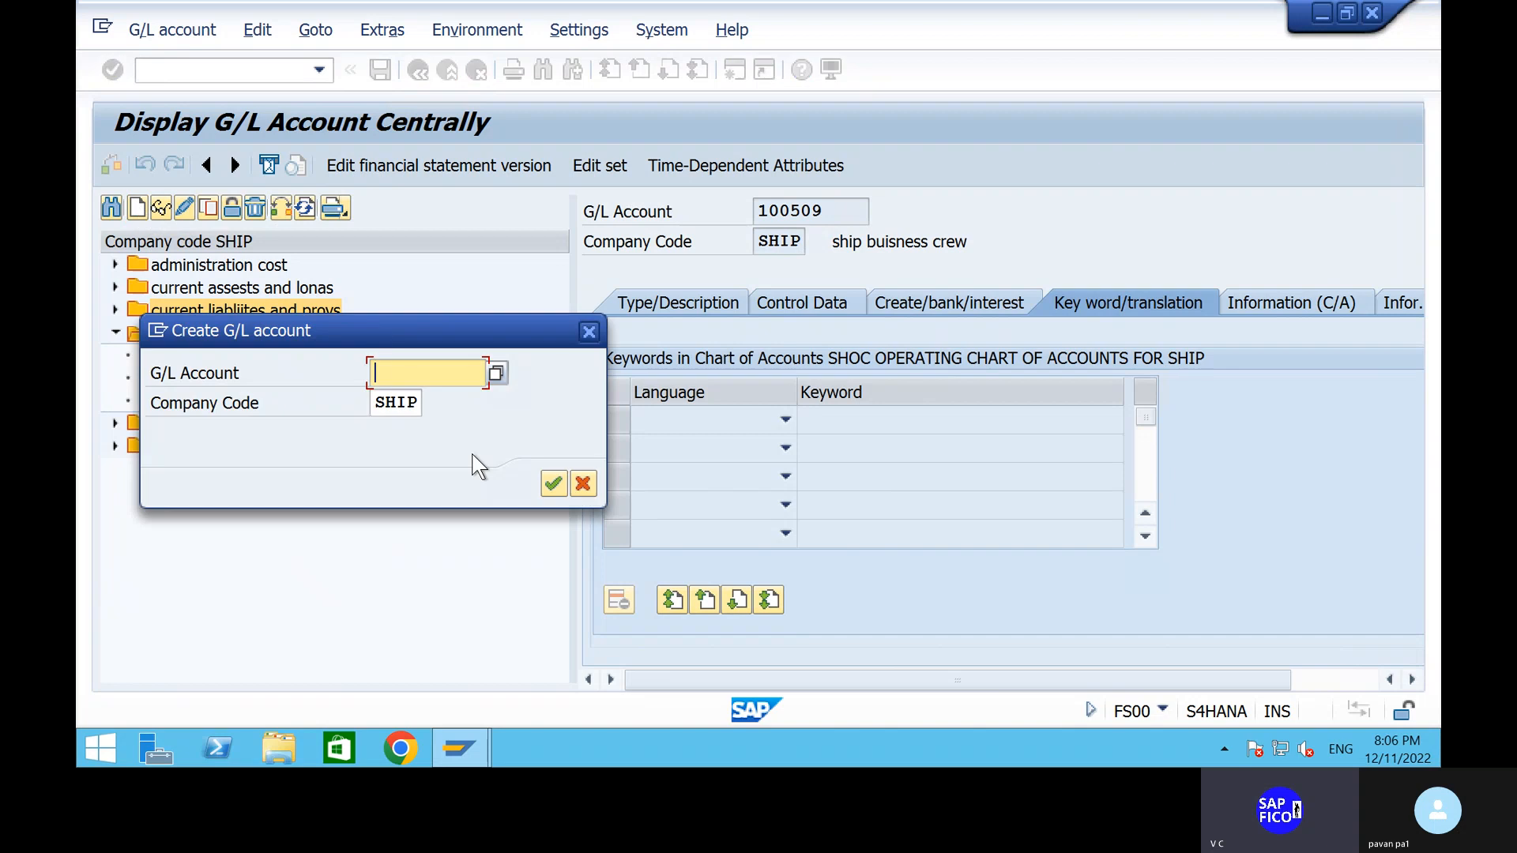
pyautogui.write('100603')
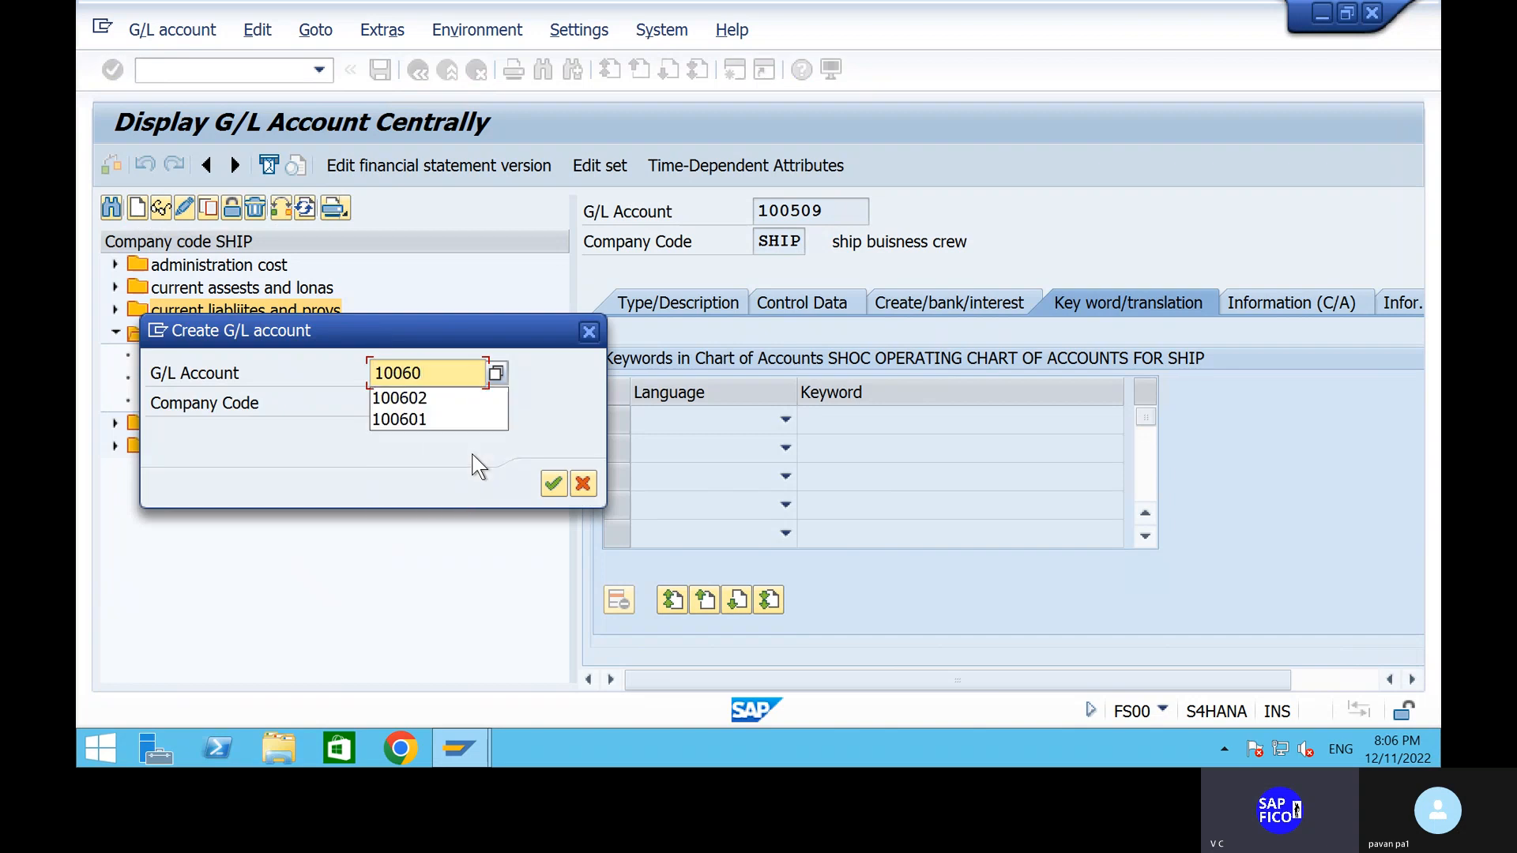
pyautogui.press('Return')
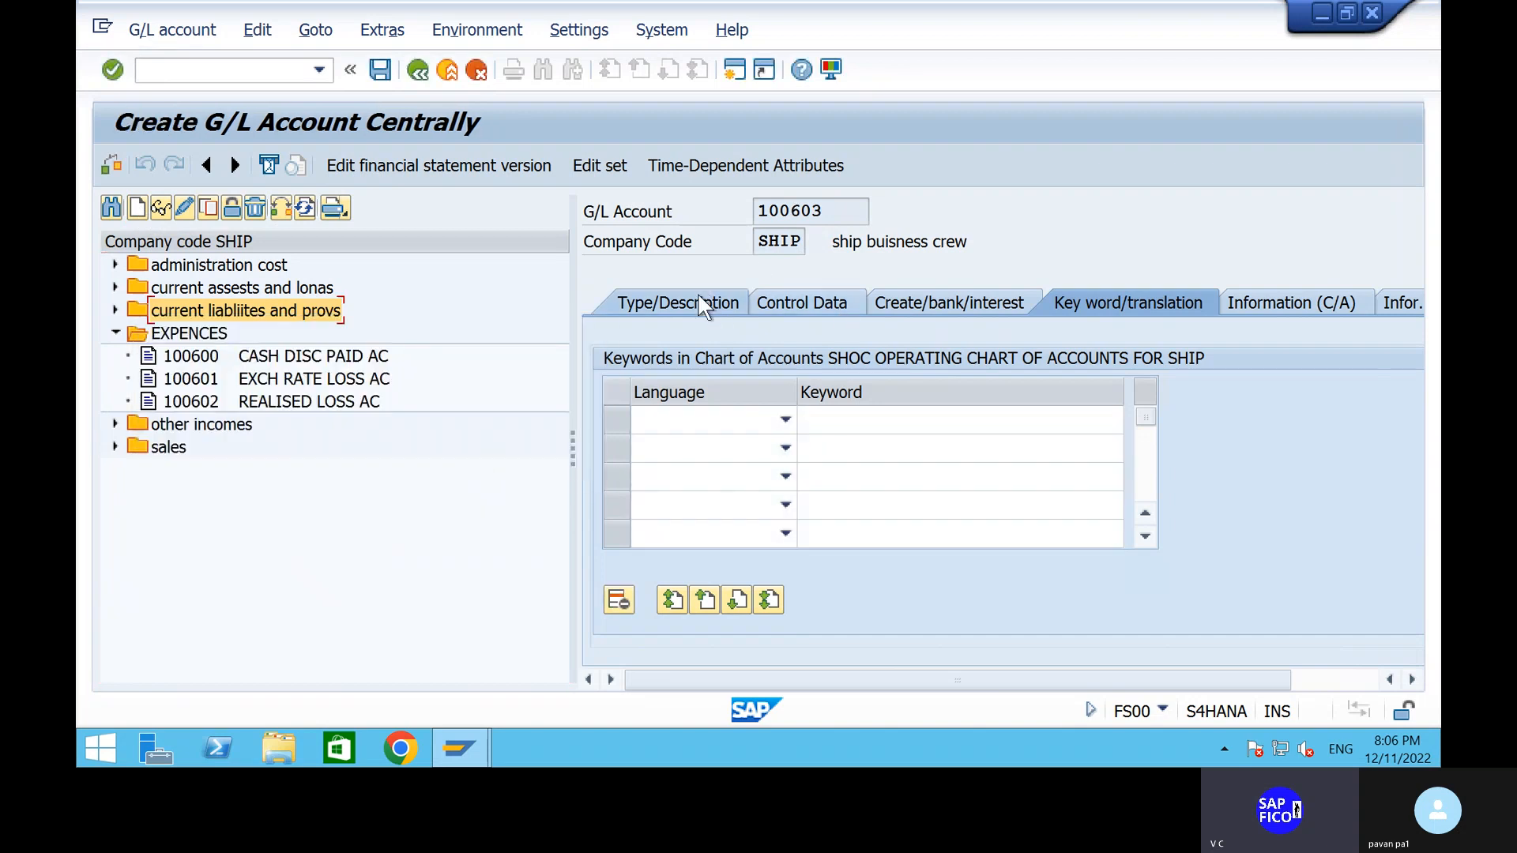
# Step: Set account 100603 to type P Primary Costs or Revenue and account group EXP EXPENCES
pyautogui.click(703, 307)
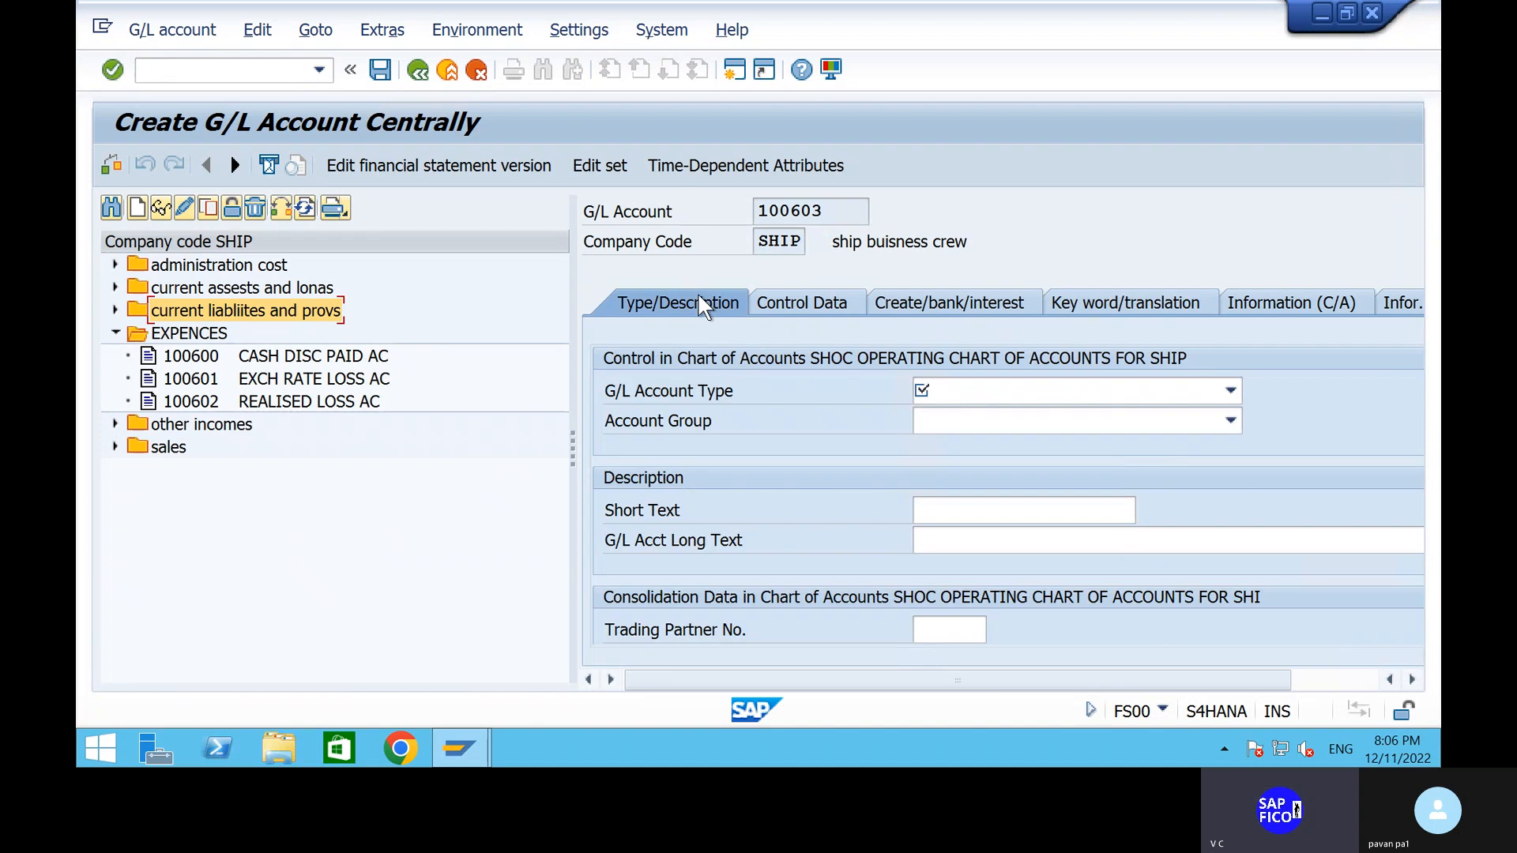
pyautogui.click(978, 392)
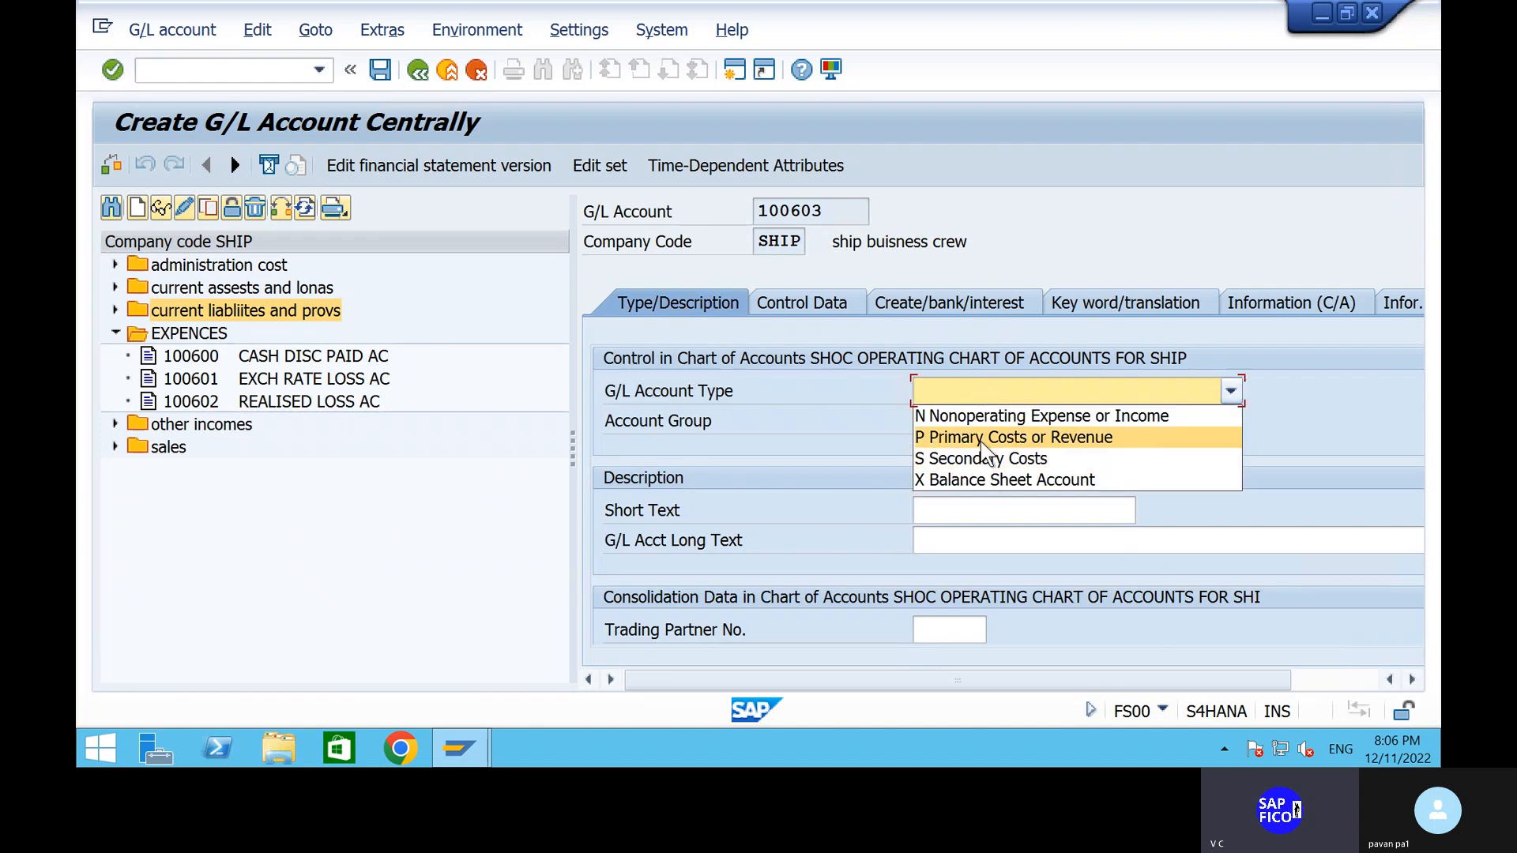
pyautogui.click(981, 436)
pyautogui.click(961, 424)
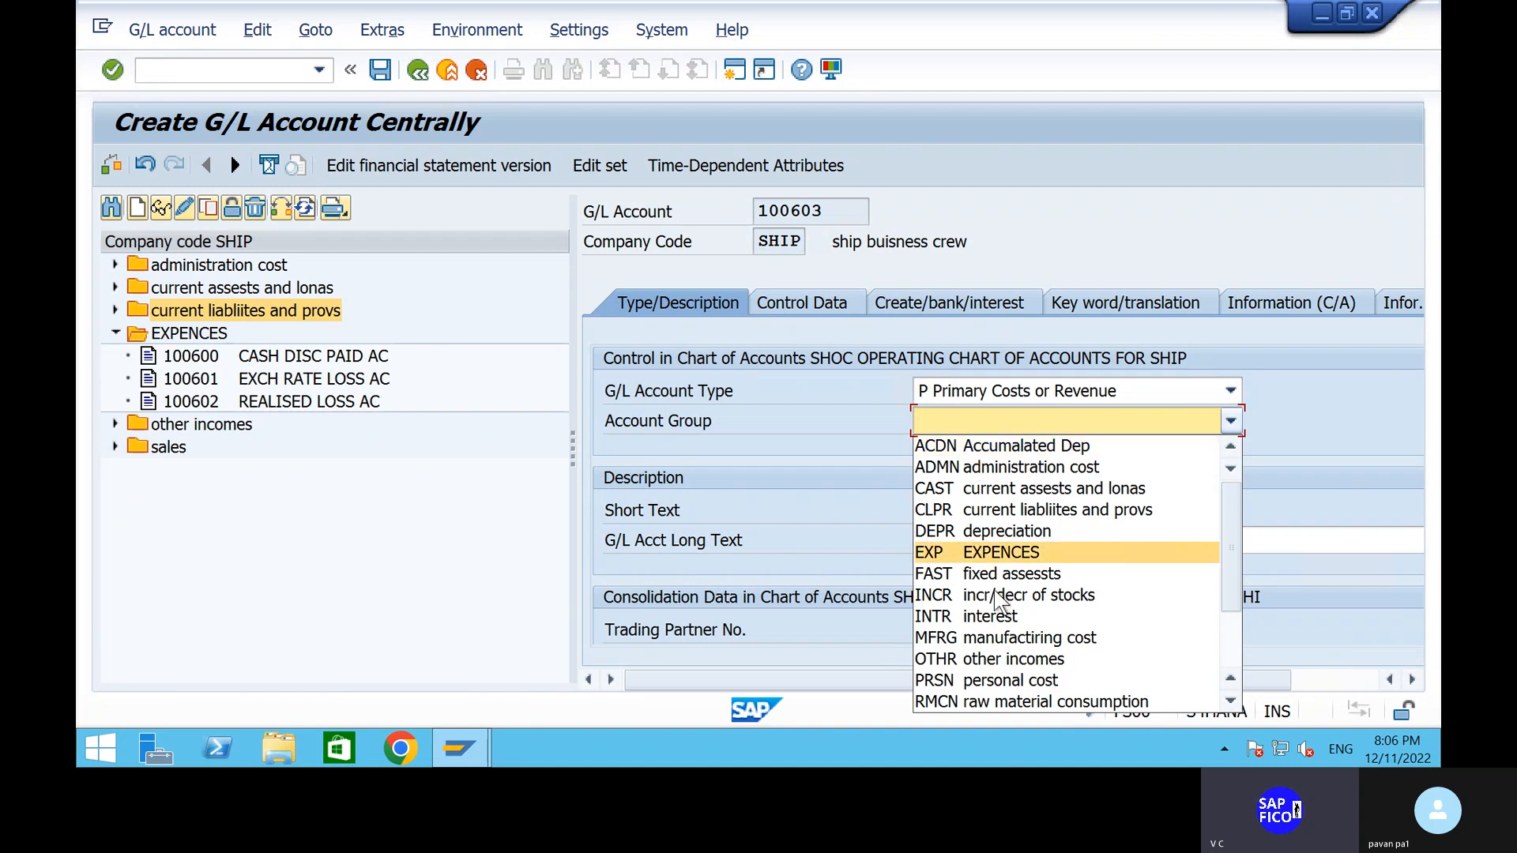
pyautogui.click(989, 551)
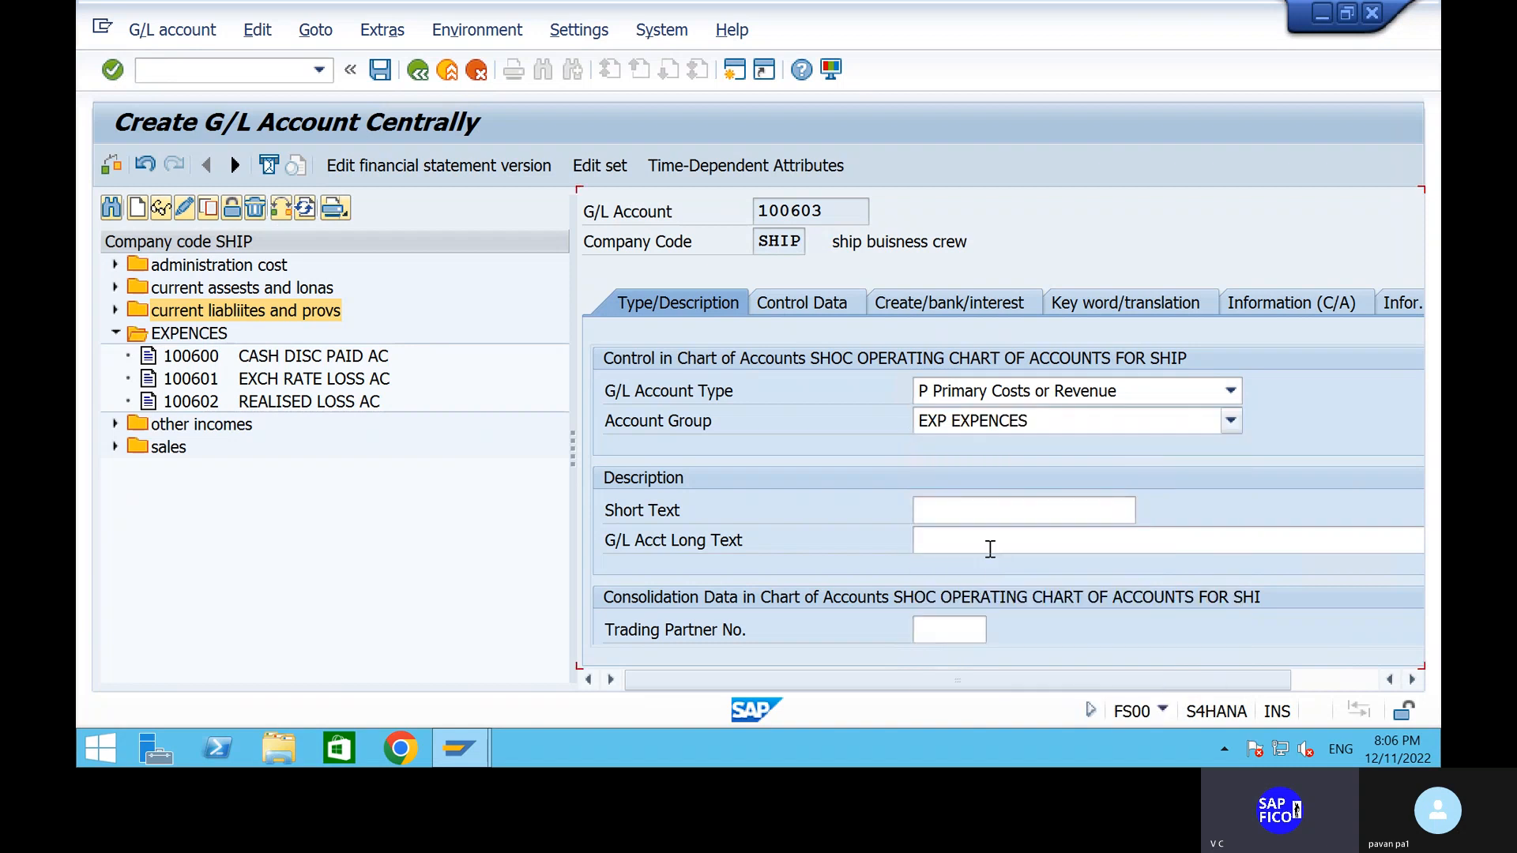
# Step: Describe account 100603 with short text PRICE DIF AC and long text PRICE DIFERENCE ACCOUNT
pyautogui.click(945, 516)
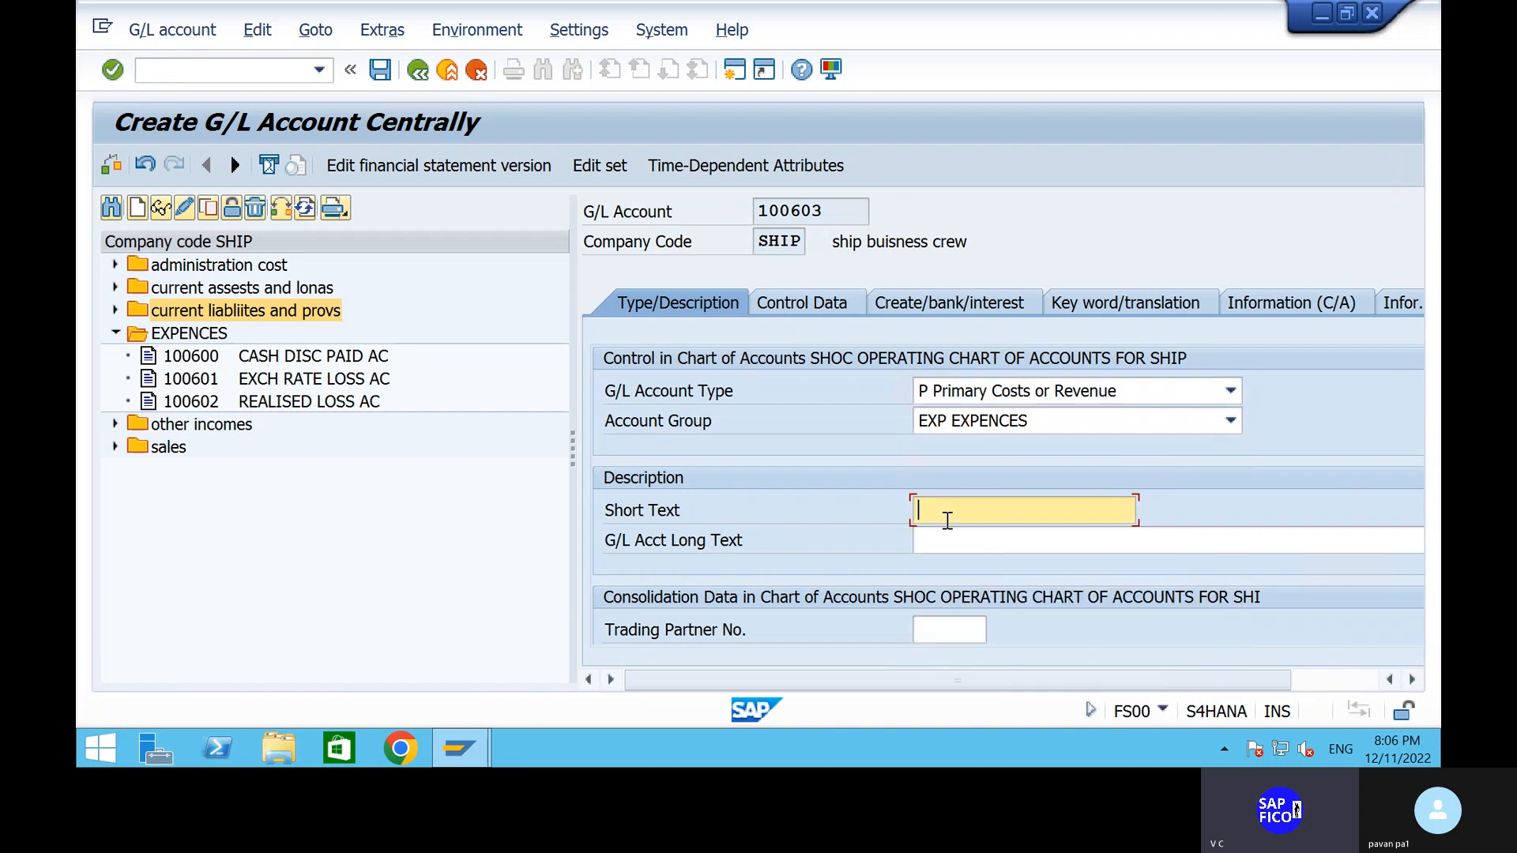
pyautogui.write('FRE')
pyautogui.press('BackSpace')
pyautogui.press('BackSpace')
pyautogui.press('BackSpace')
pyautogui.press('BackSpace')
pyautogui.press('BackSpace')
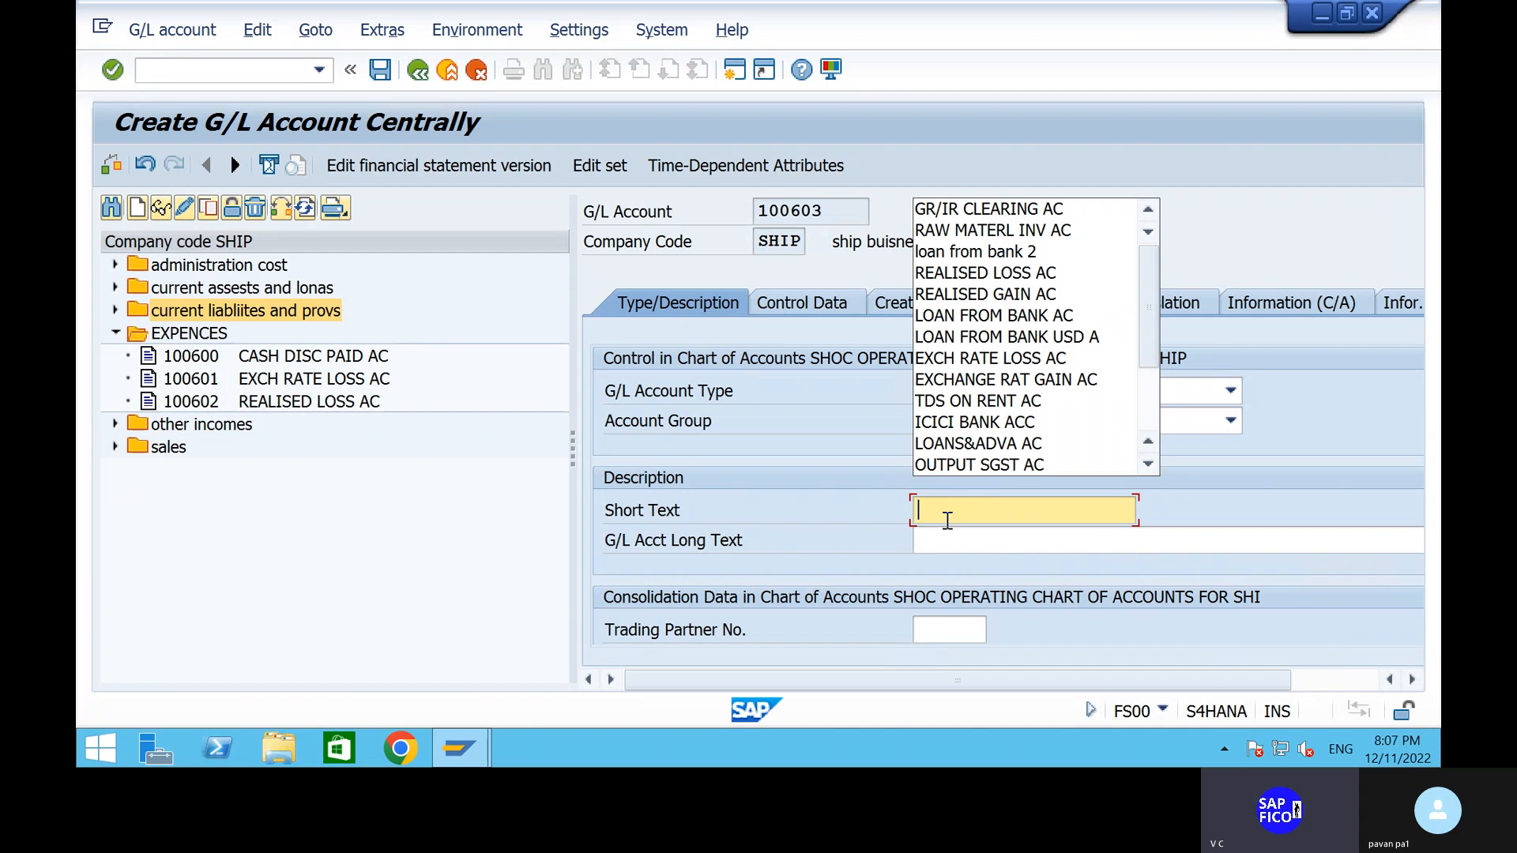
pyautogui.write('PRICE')
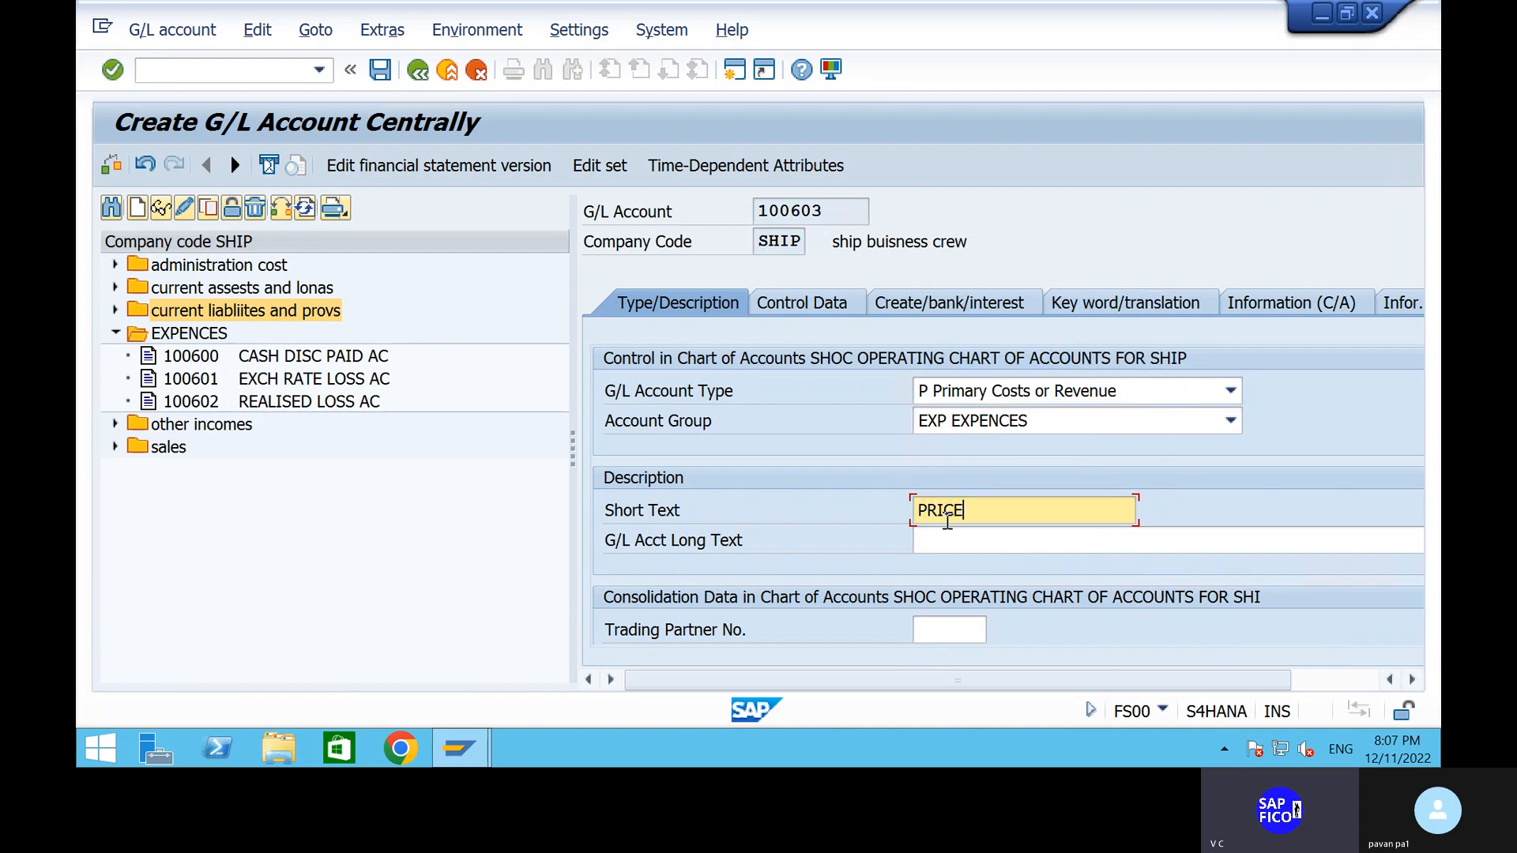
pyautogui.write(' DIF AC')
pyautogui.click(943, 538)
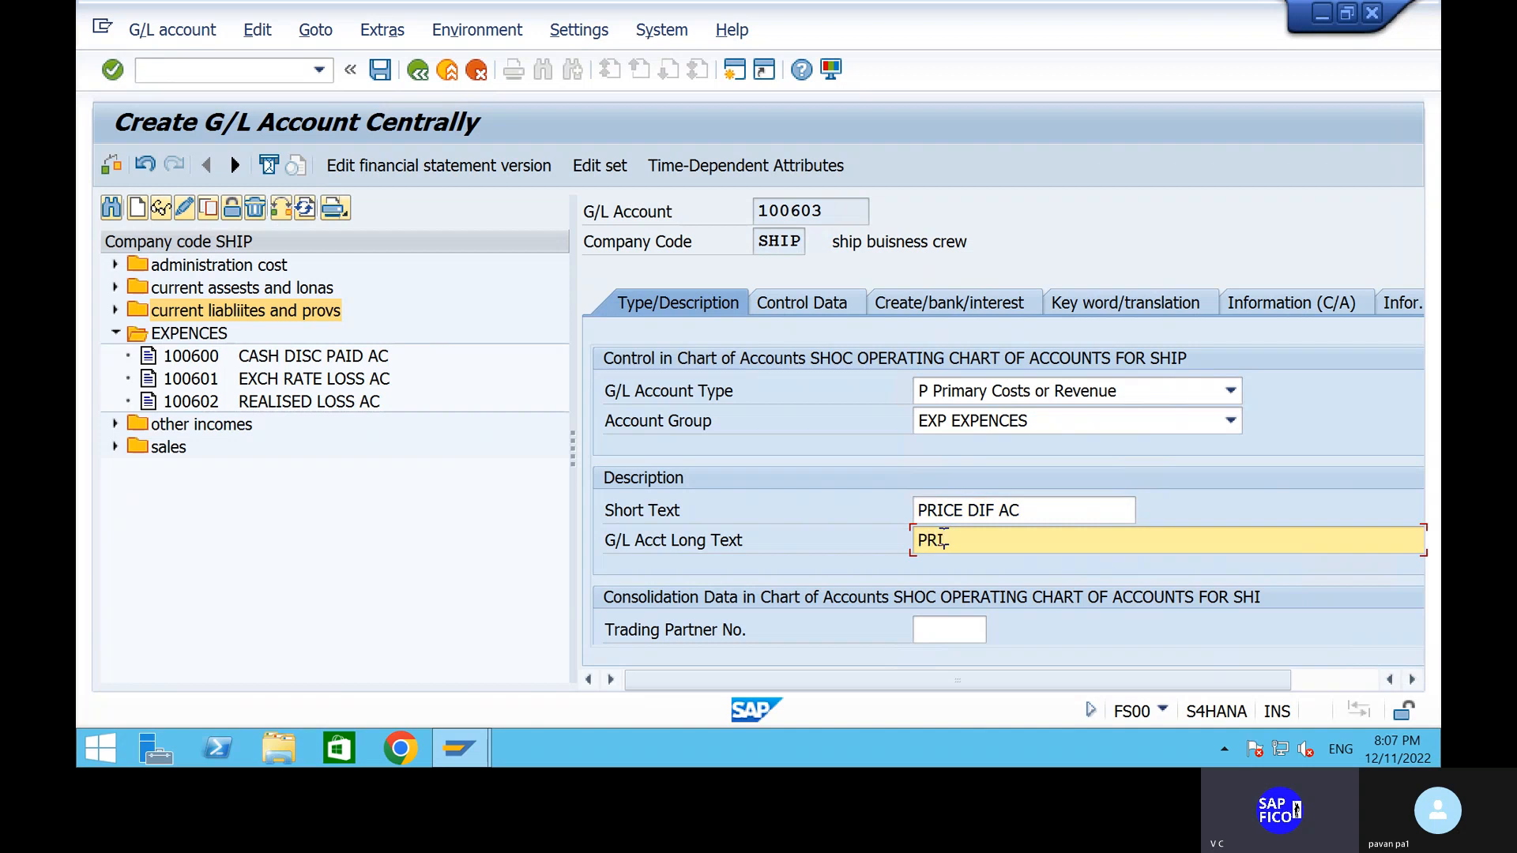
pyautogui.write('PRICE DIFERENCE ACCOUNT')
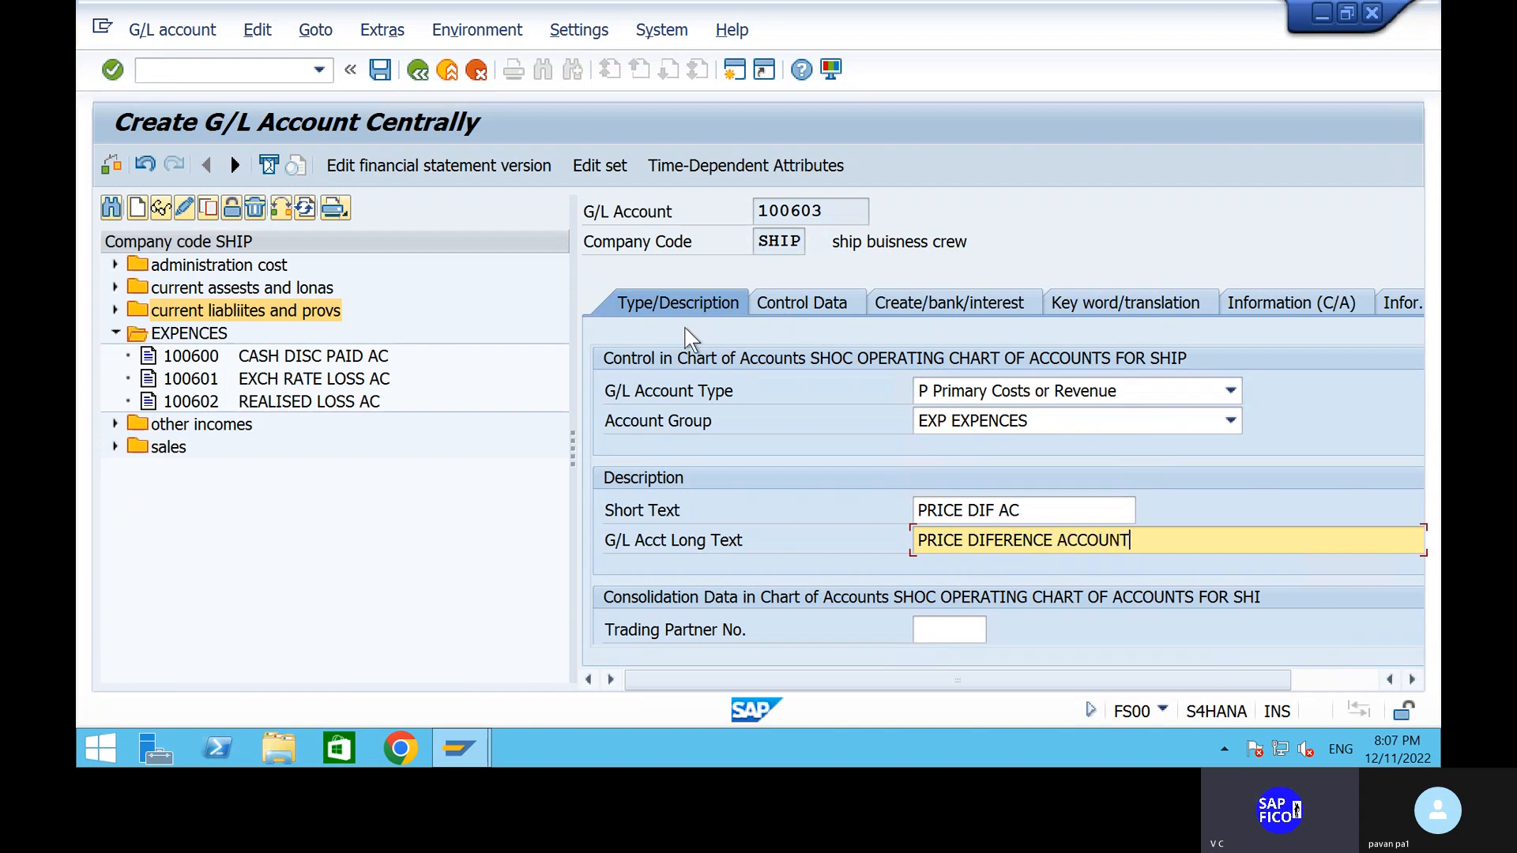
# Step: Set the sort key to 001 in the control data of account 100603
pyautogui.click(835, 316)
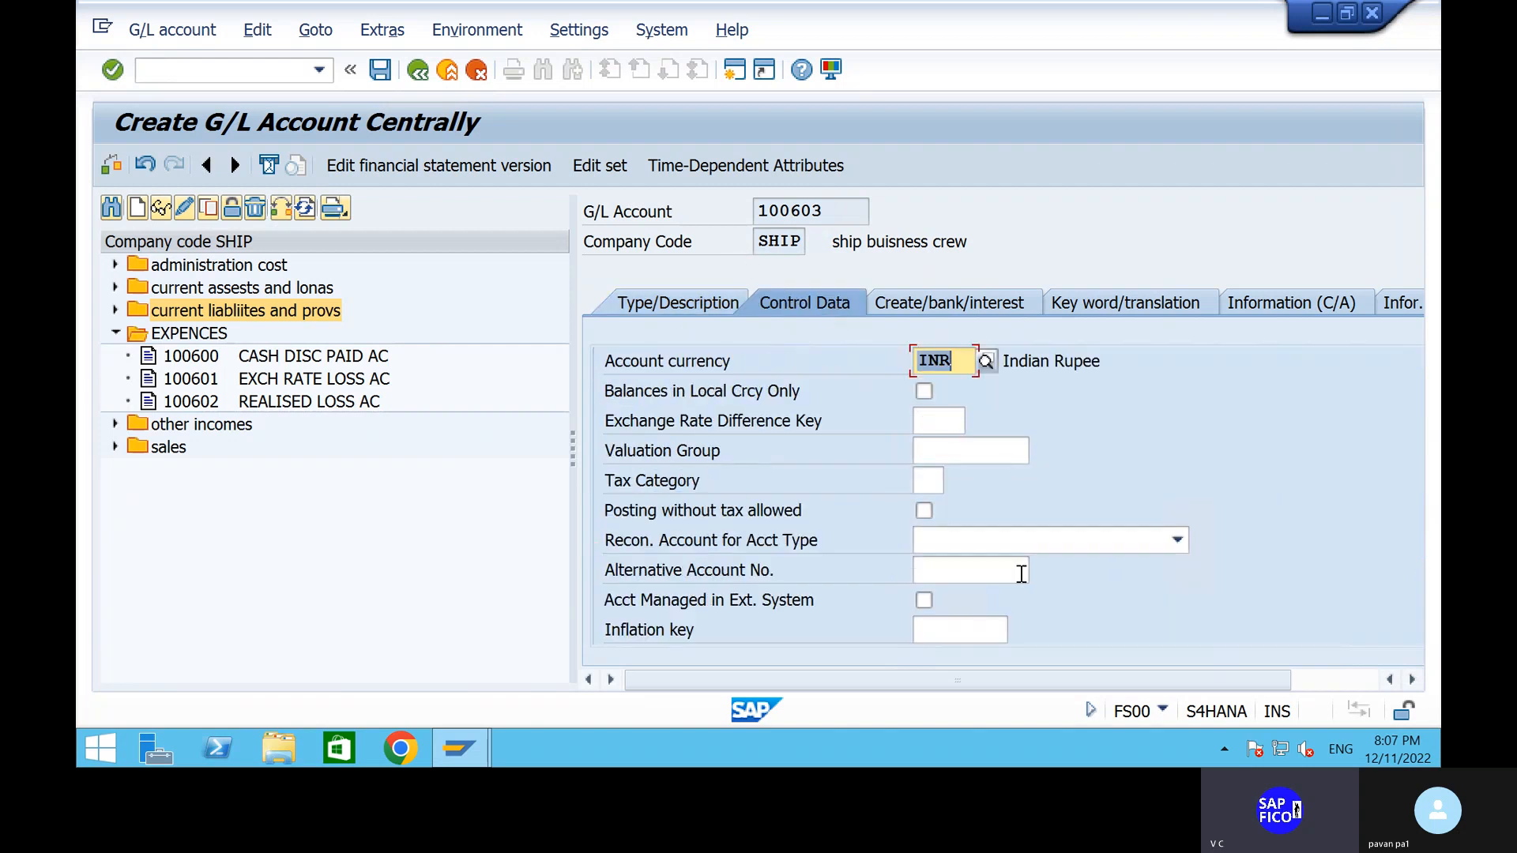
pyautogui.scroll(-5, 763, 664)
pyautogui.click(633, 681)
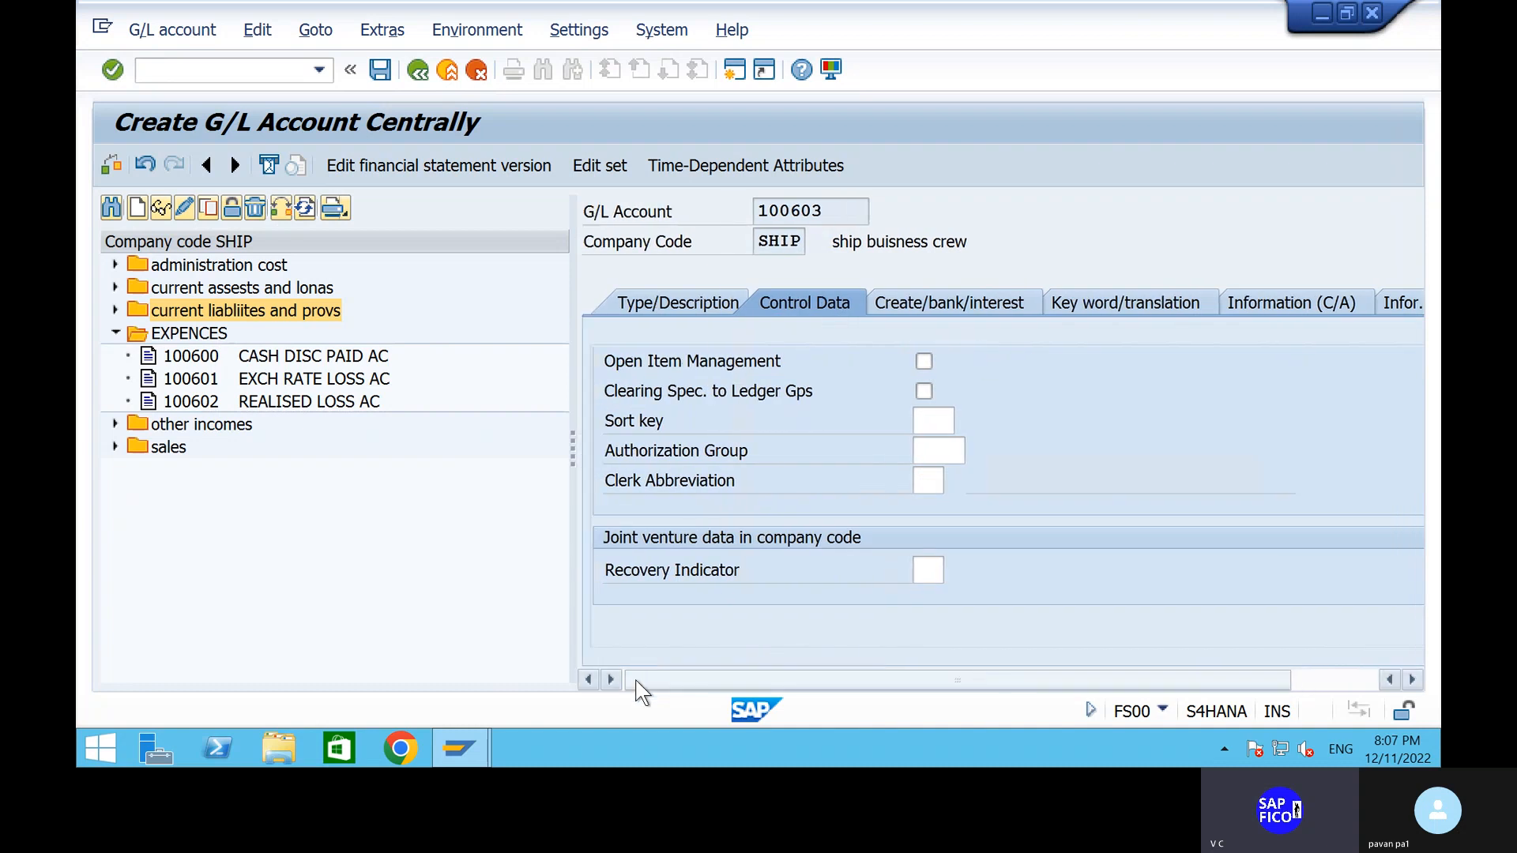
pyautogui.click(936, 422)
pyautogui.write('00')
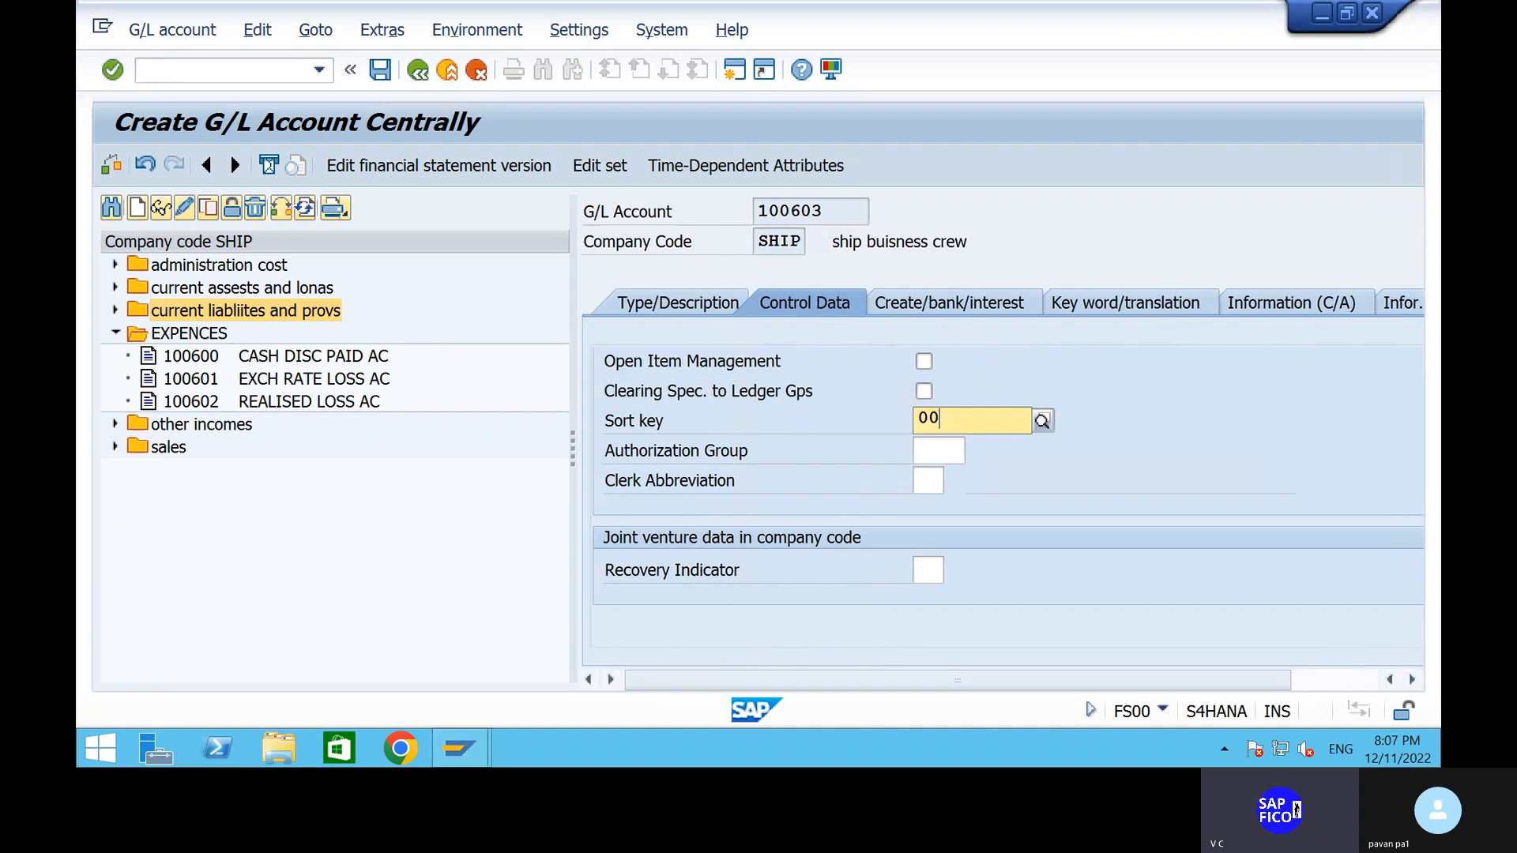
pyautogui.click(965, 493)
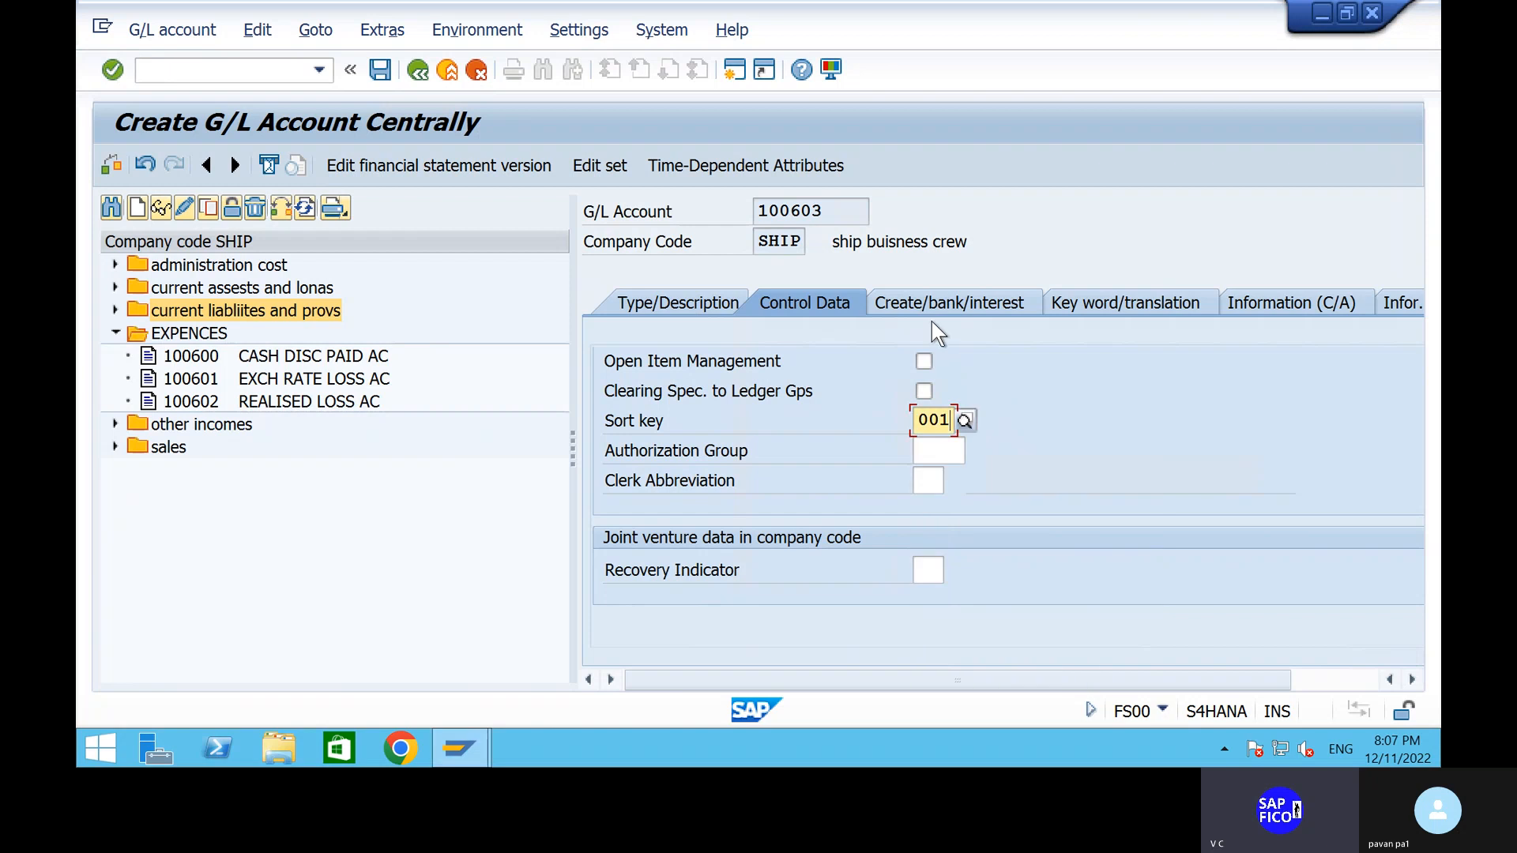
# Step: Assign field status group G001 to account 100603, enable Post Automatically Only, and save the account
pyautogui.click(921, 297)
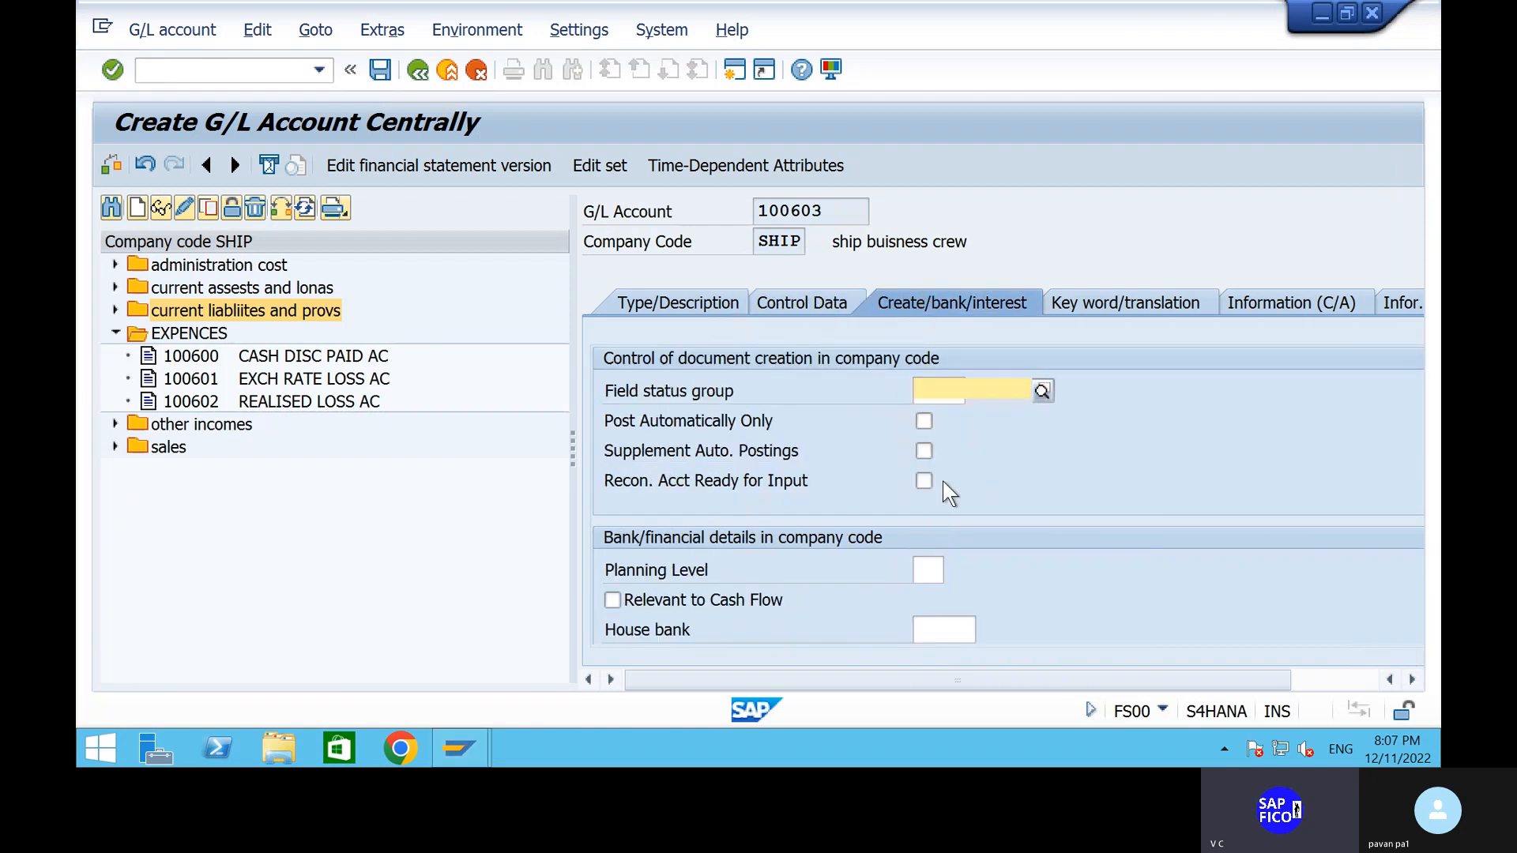
pyautogui.write('G00')
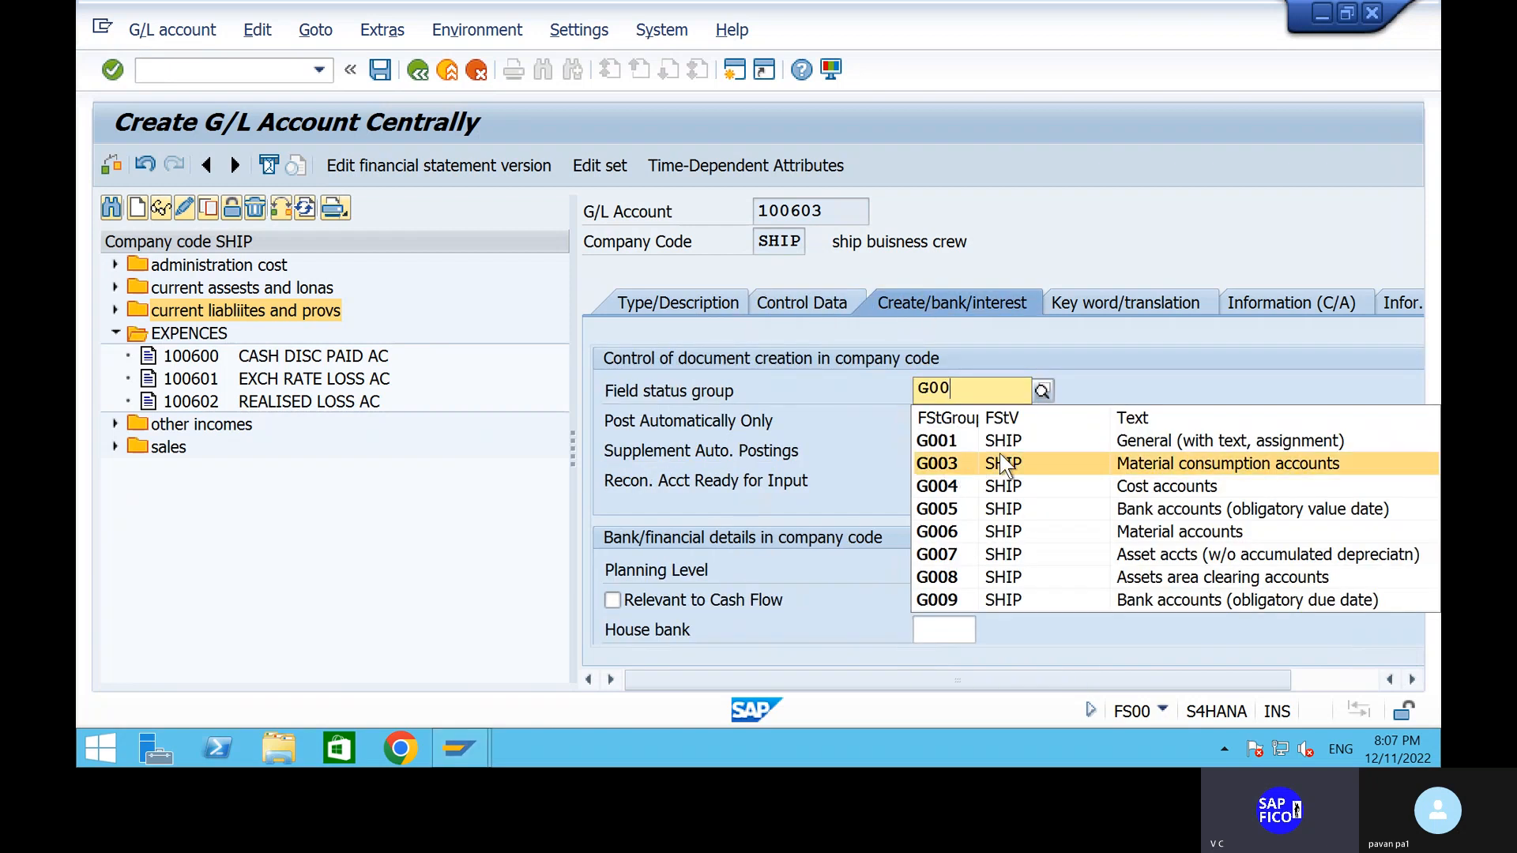
pyautogui.click(1008, 436)
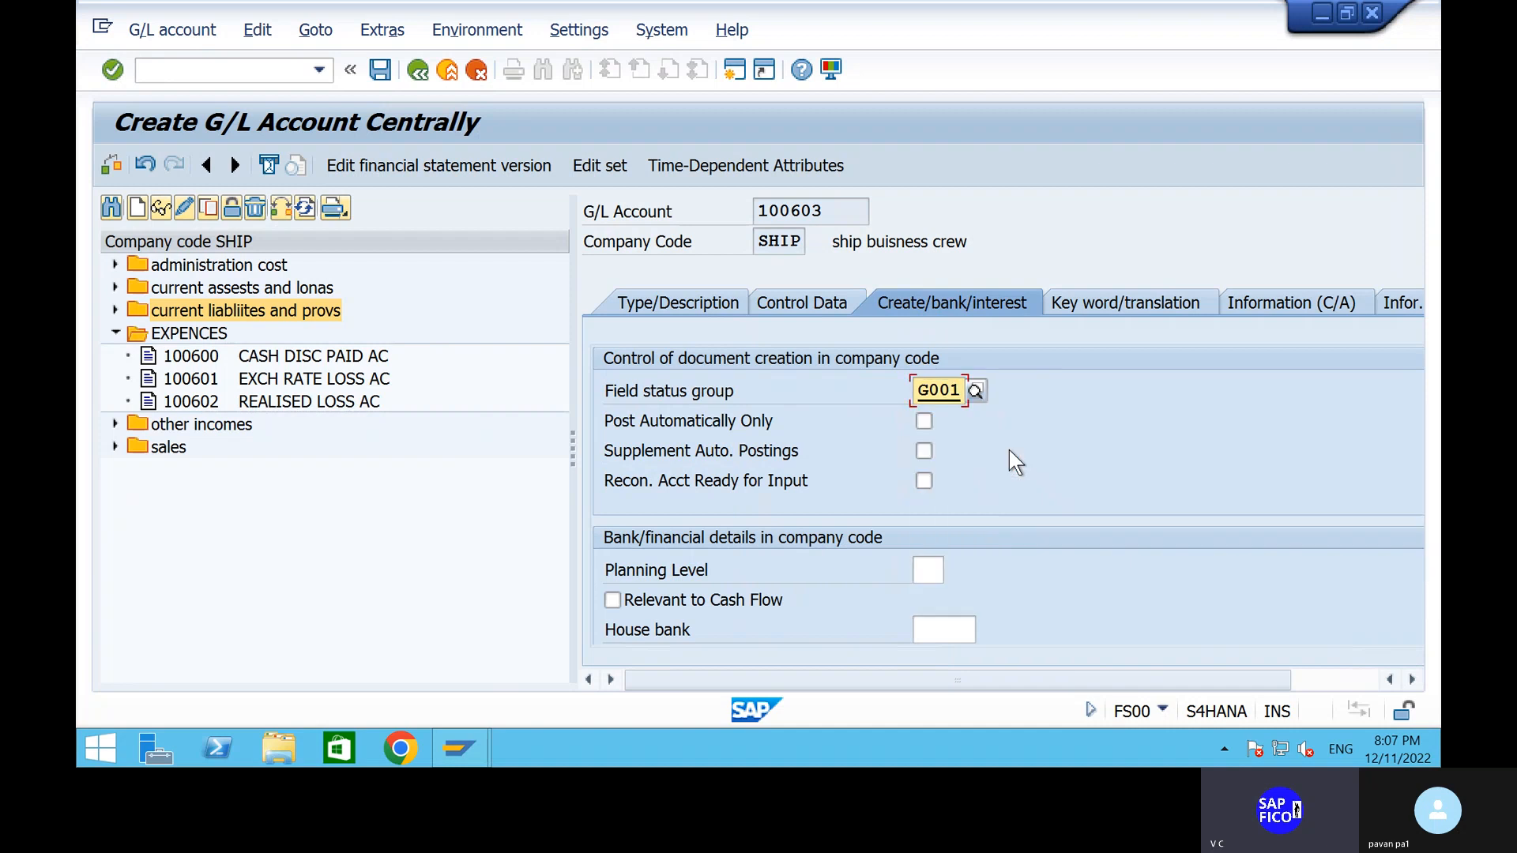
pyautogui.click(929, 419)
pyautogui.press('Return')
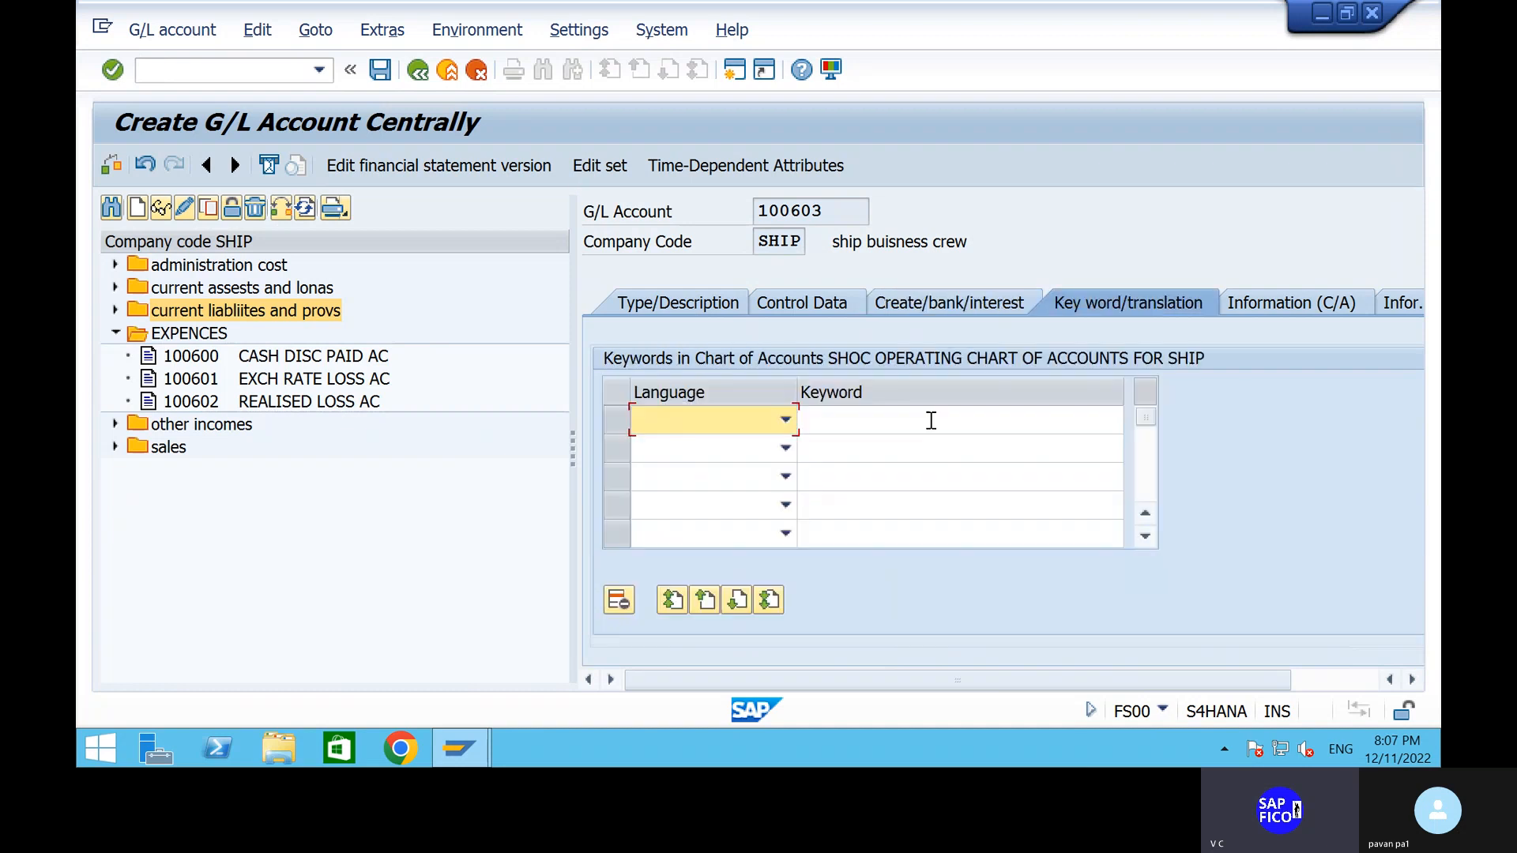
pyautogui.click(380, 69)
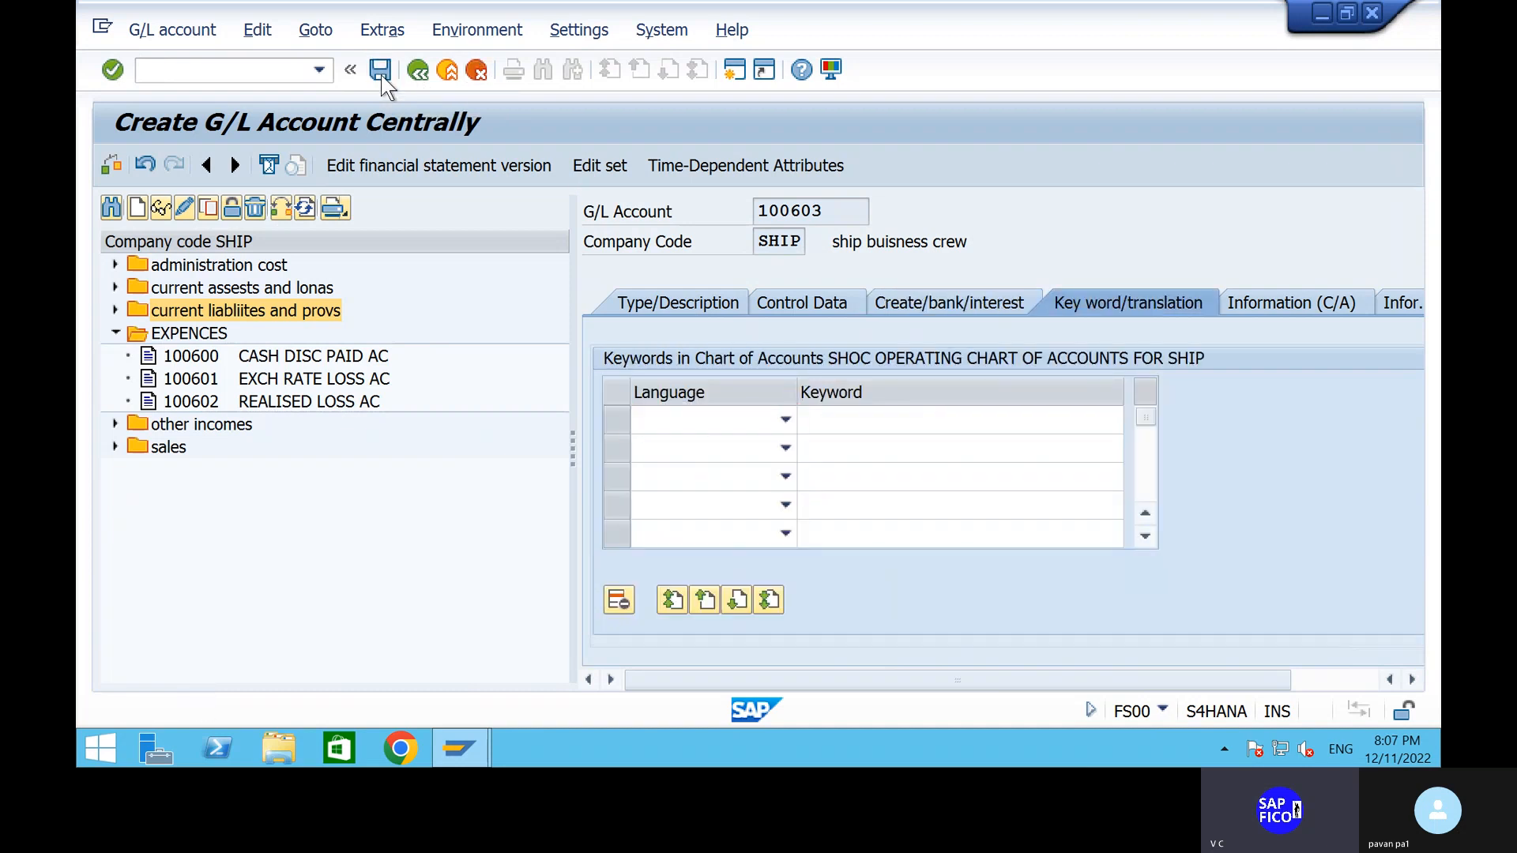
# Step: Check the existing account numbers in the current liabilities group and start creating G/L account 100510 in company code SHIP
pyautogui.click(114, 333)
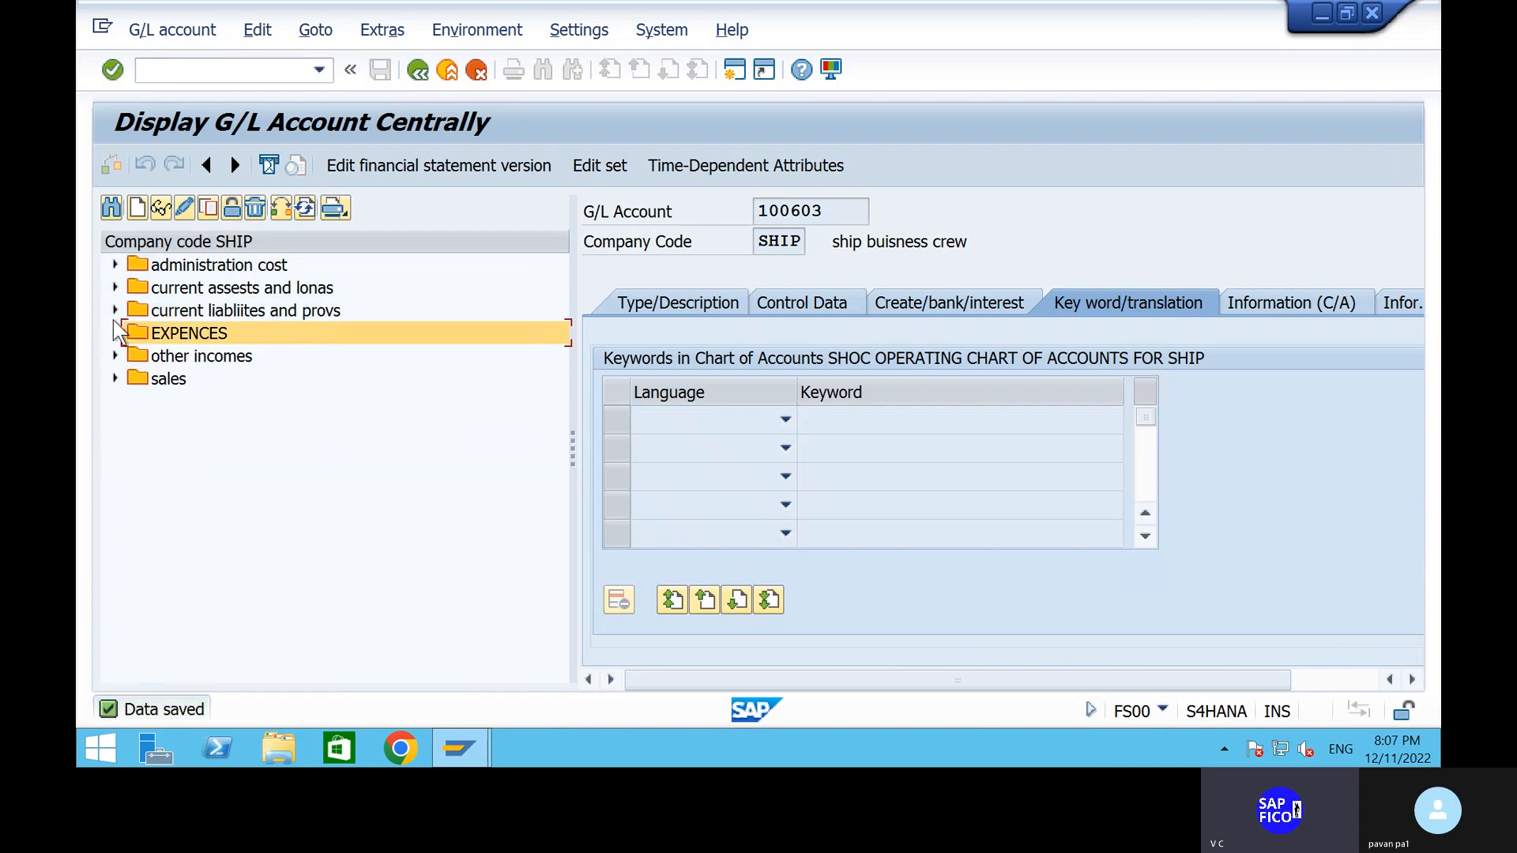
pyautogui.click(115, 310)
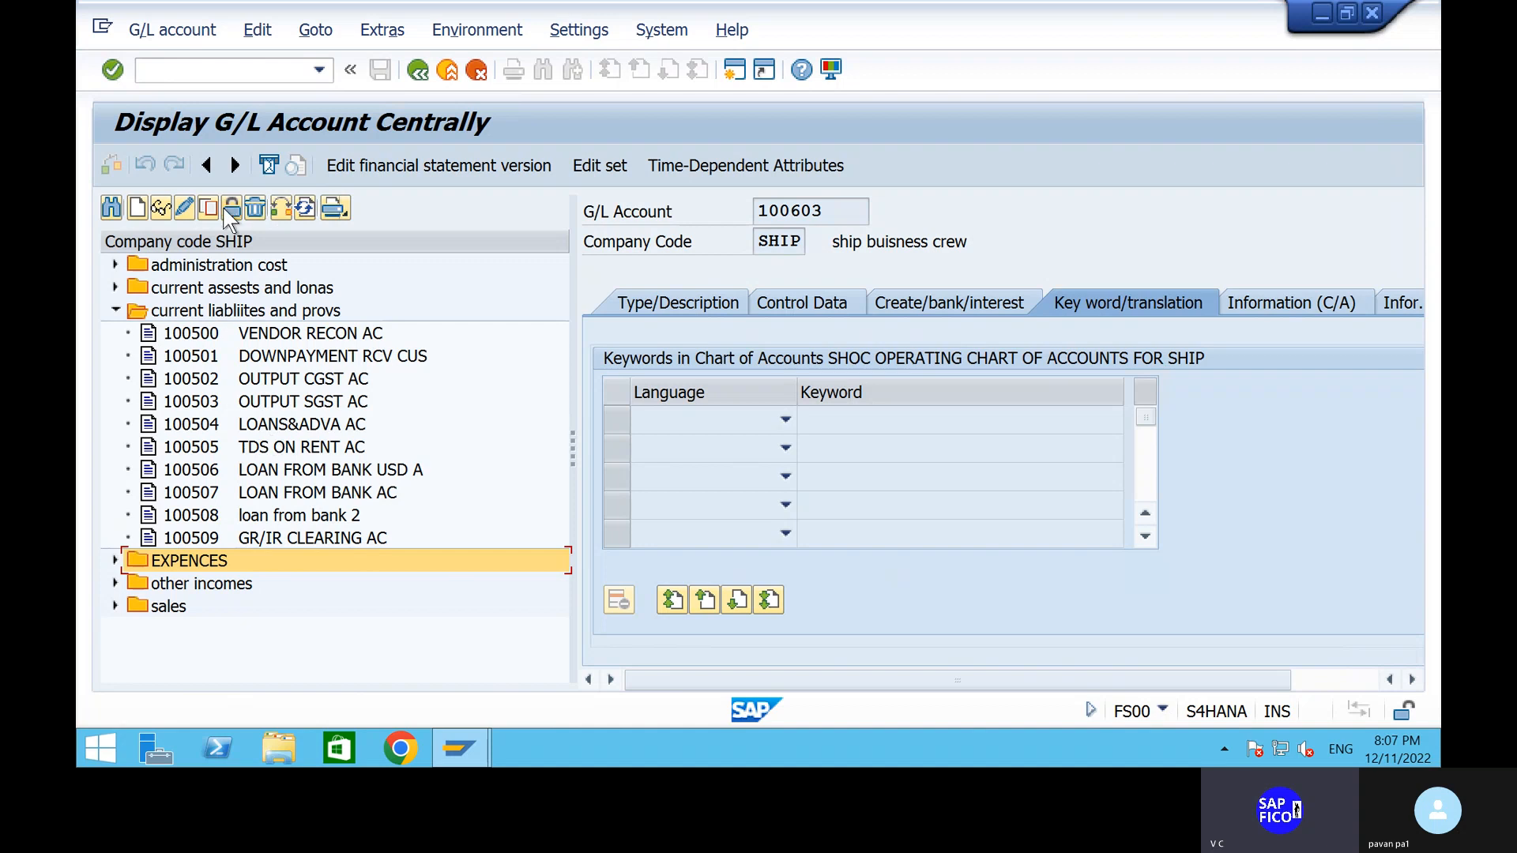
pyautogui.click(143, 204)
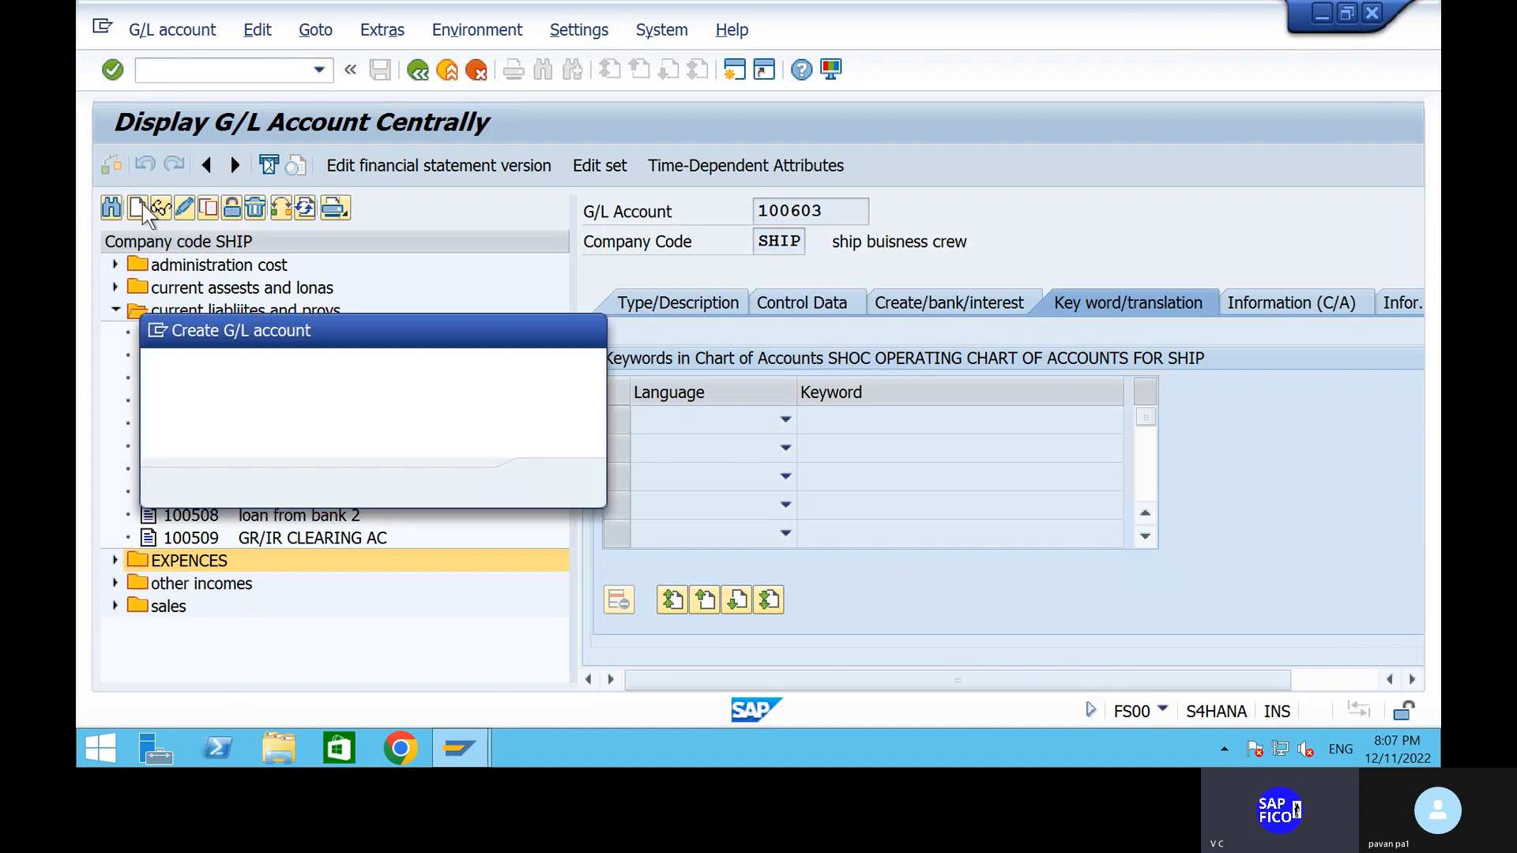
pyautogui.write('100')
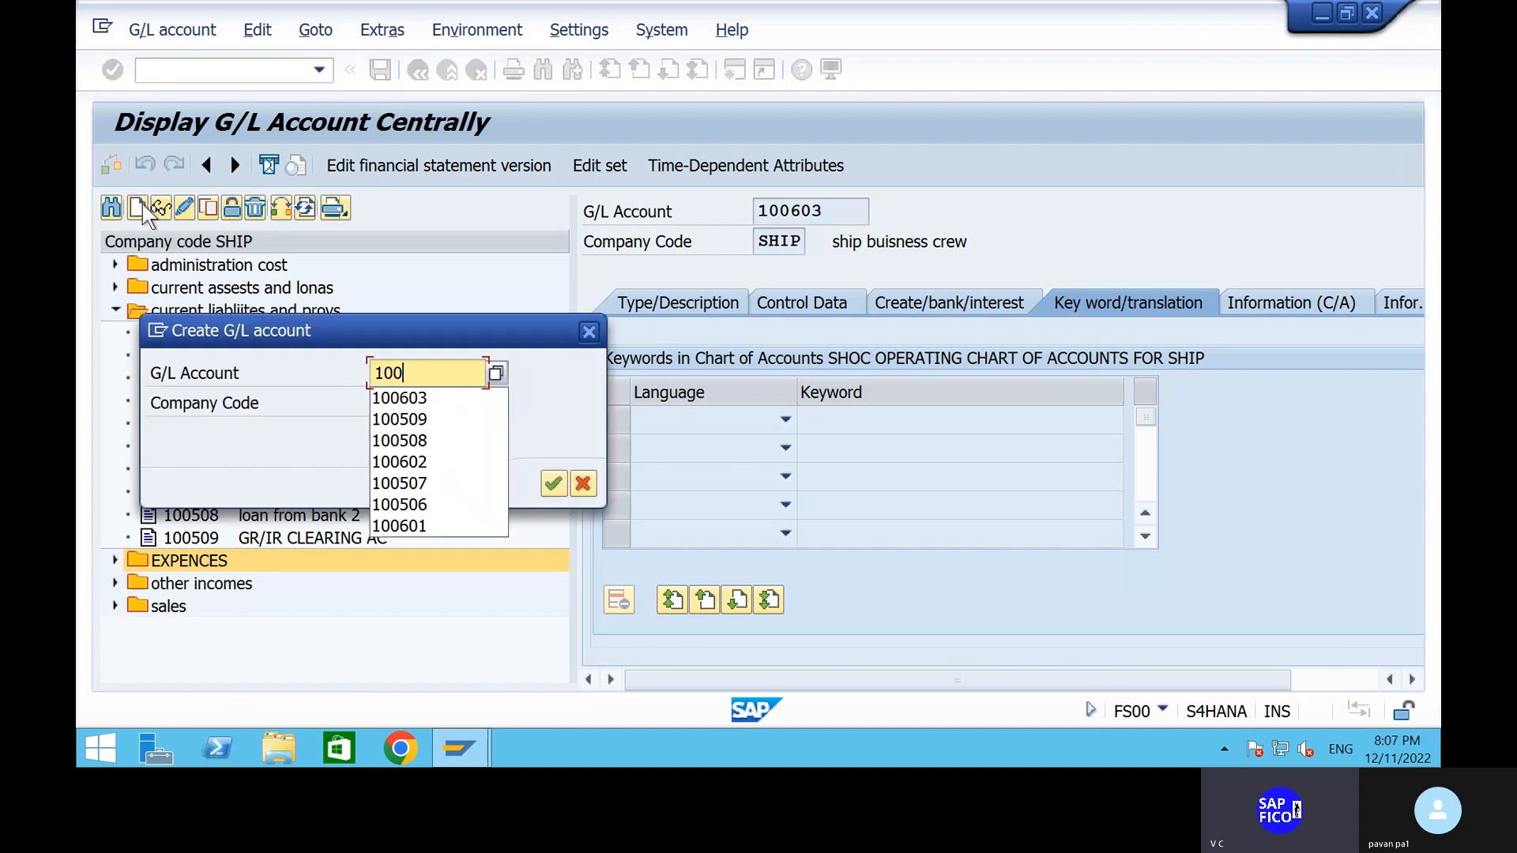
pyautogui.write('510')
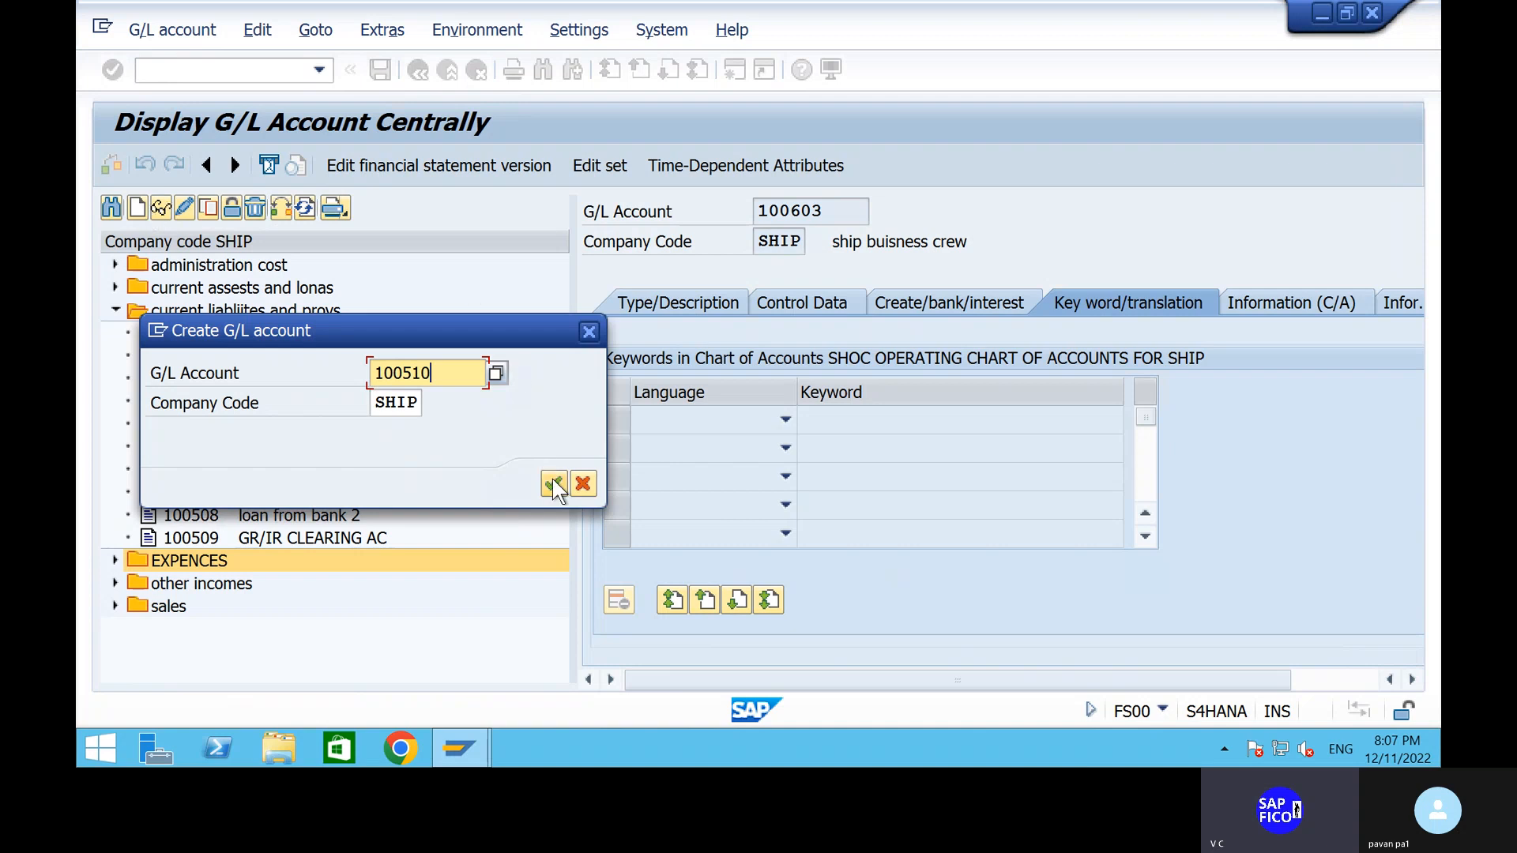
pyautogui.click(552, 479)
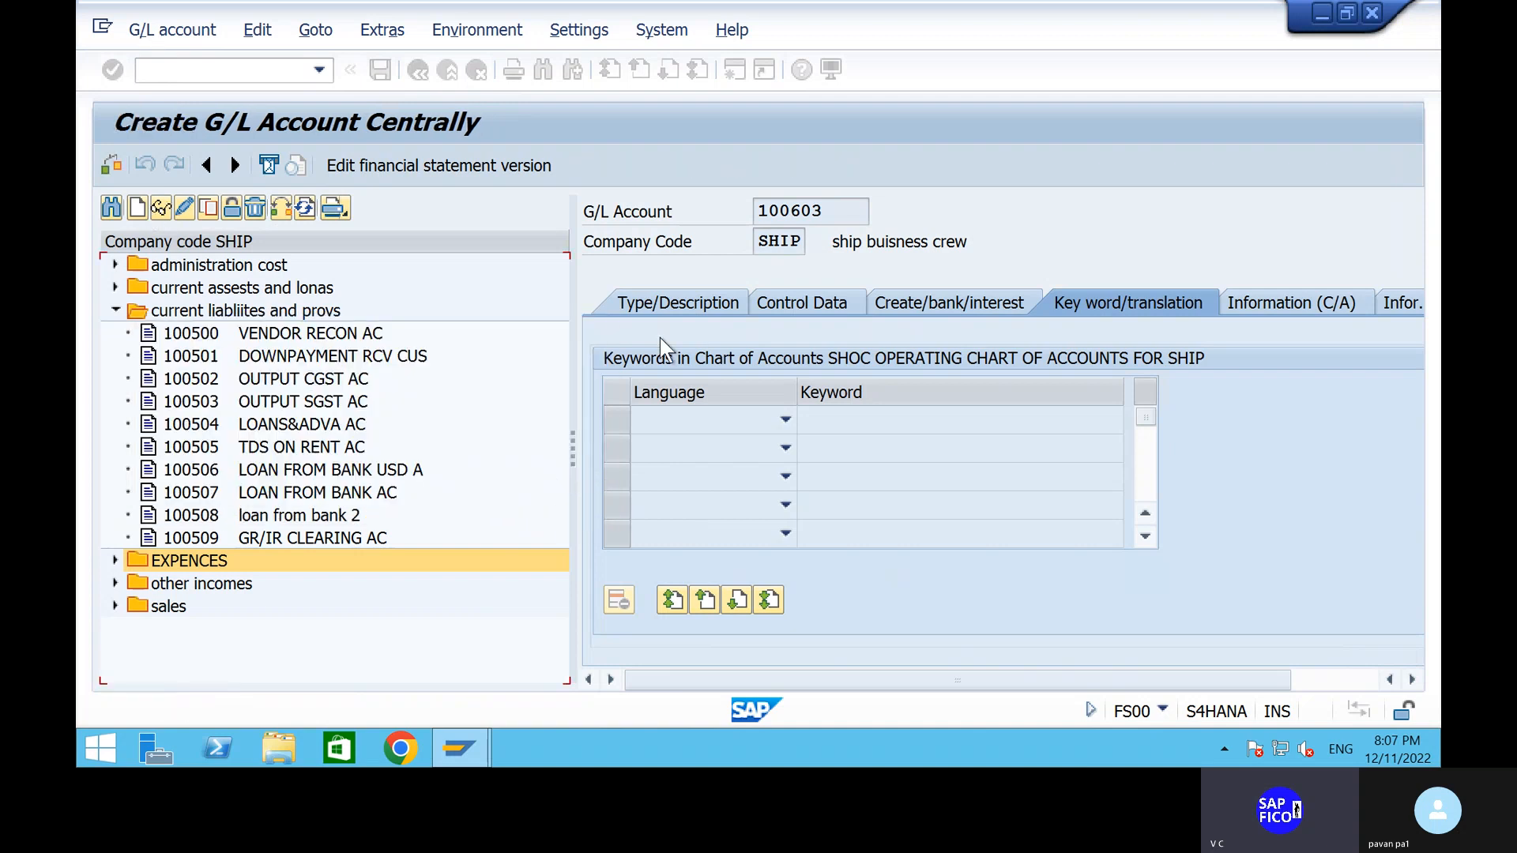
# Step: Set account 100510 to type X Balance Sheet Account and account group CLPR current liabilities and provisions
pyautogui.click(701, 303)
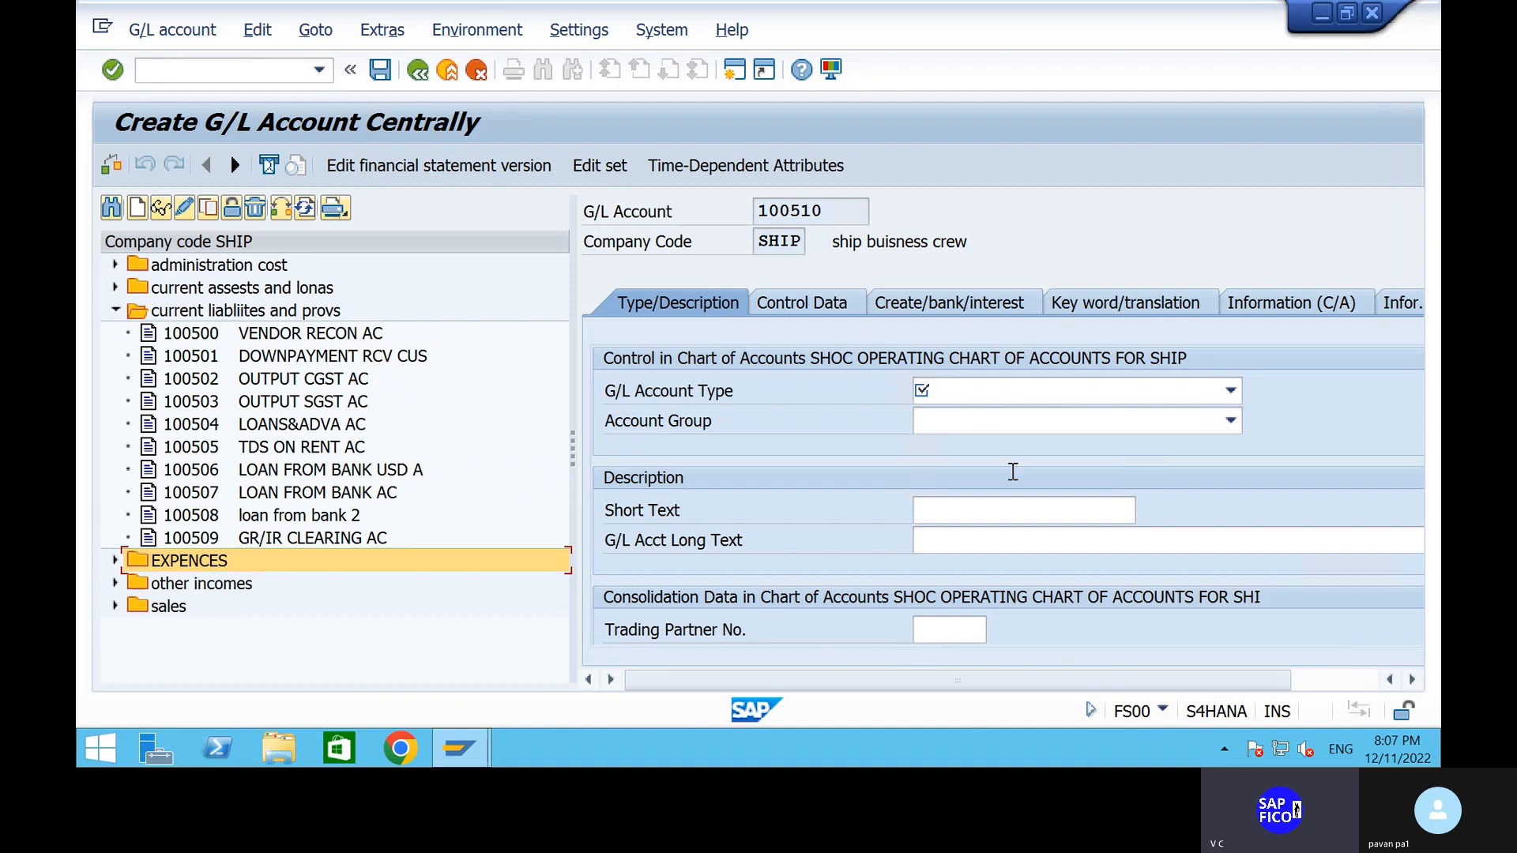
pyautogui.click(981, 389)
pyautogui.click(984, 476)
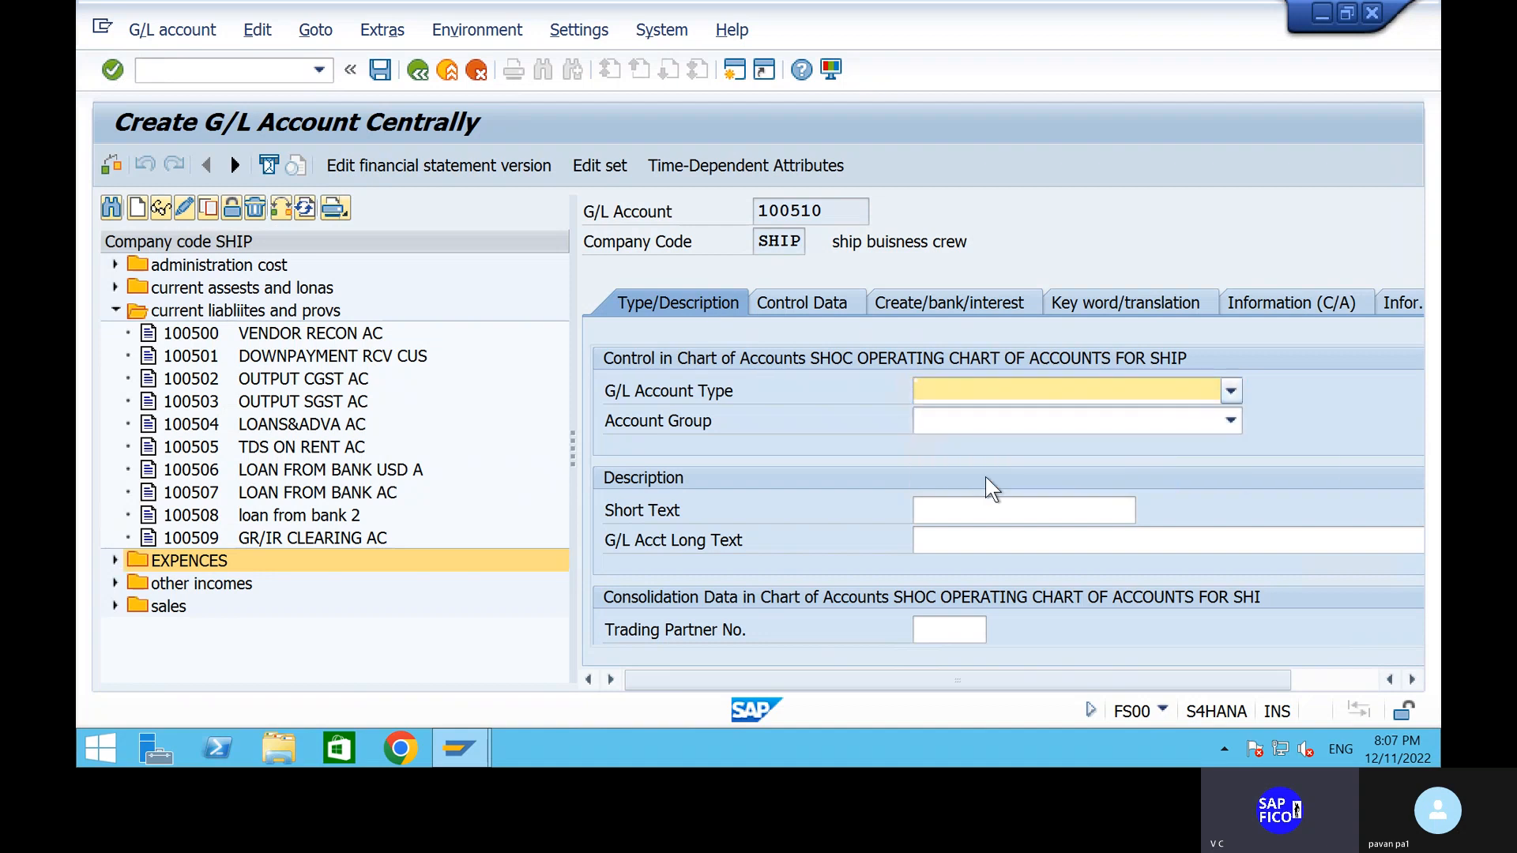
pyautogui.click(968, 422)
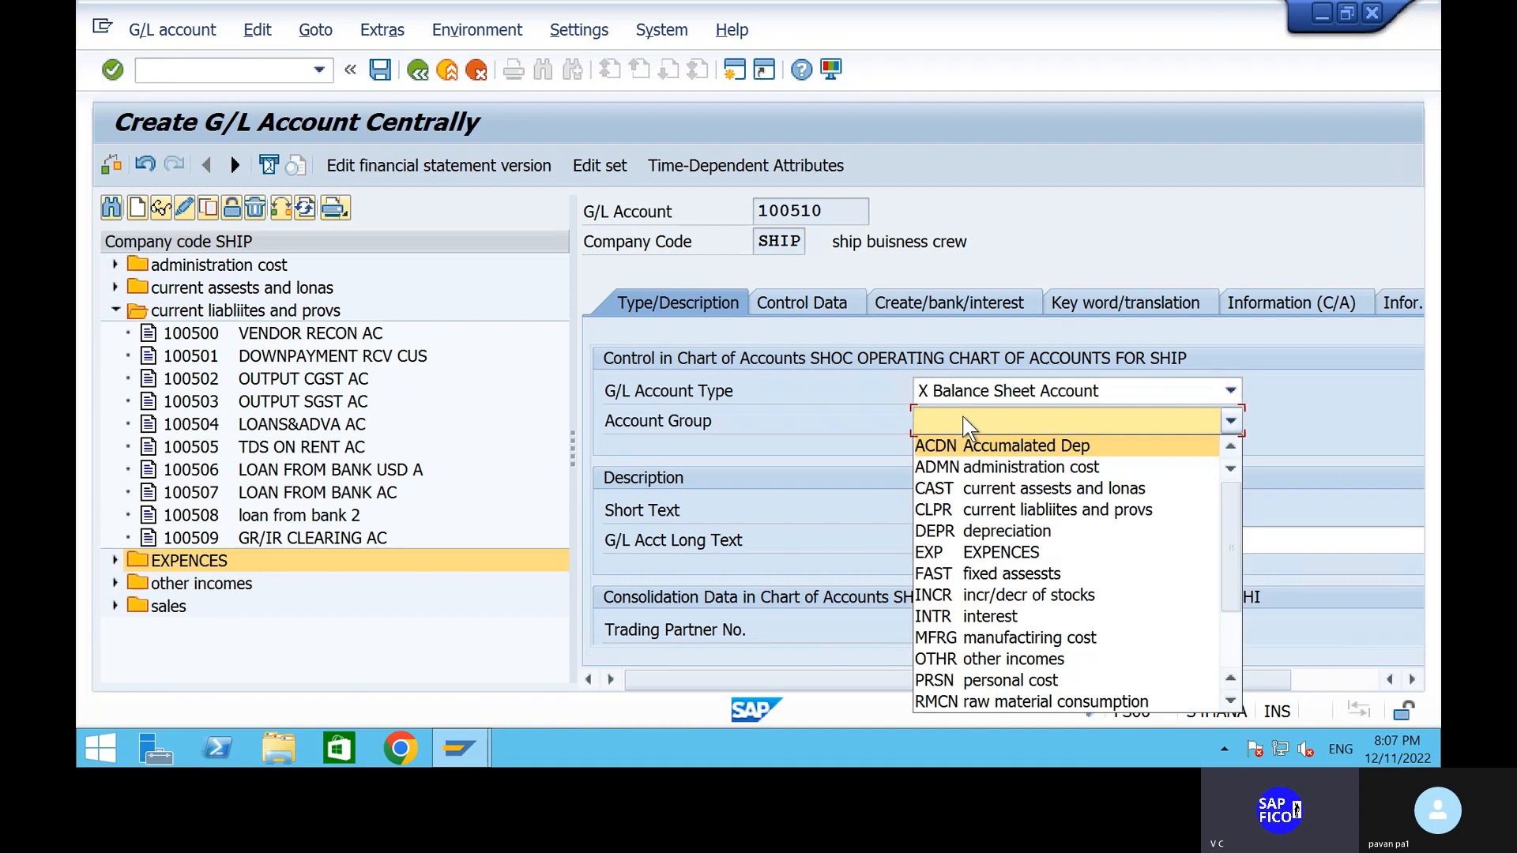
pyautogui.click(968, 512)
# Step: Describe account 100510 with short text FREIGHT CHARGES AC and long text FREIGHT CHARGES ACCOUNT
pyautogui.click(969, 514)
pyautogui.write('FR')
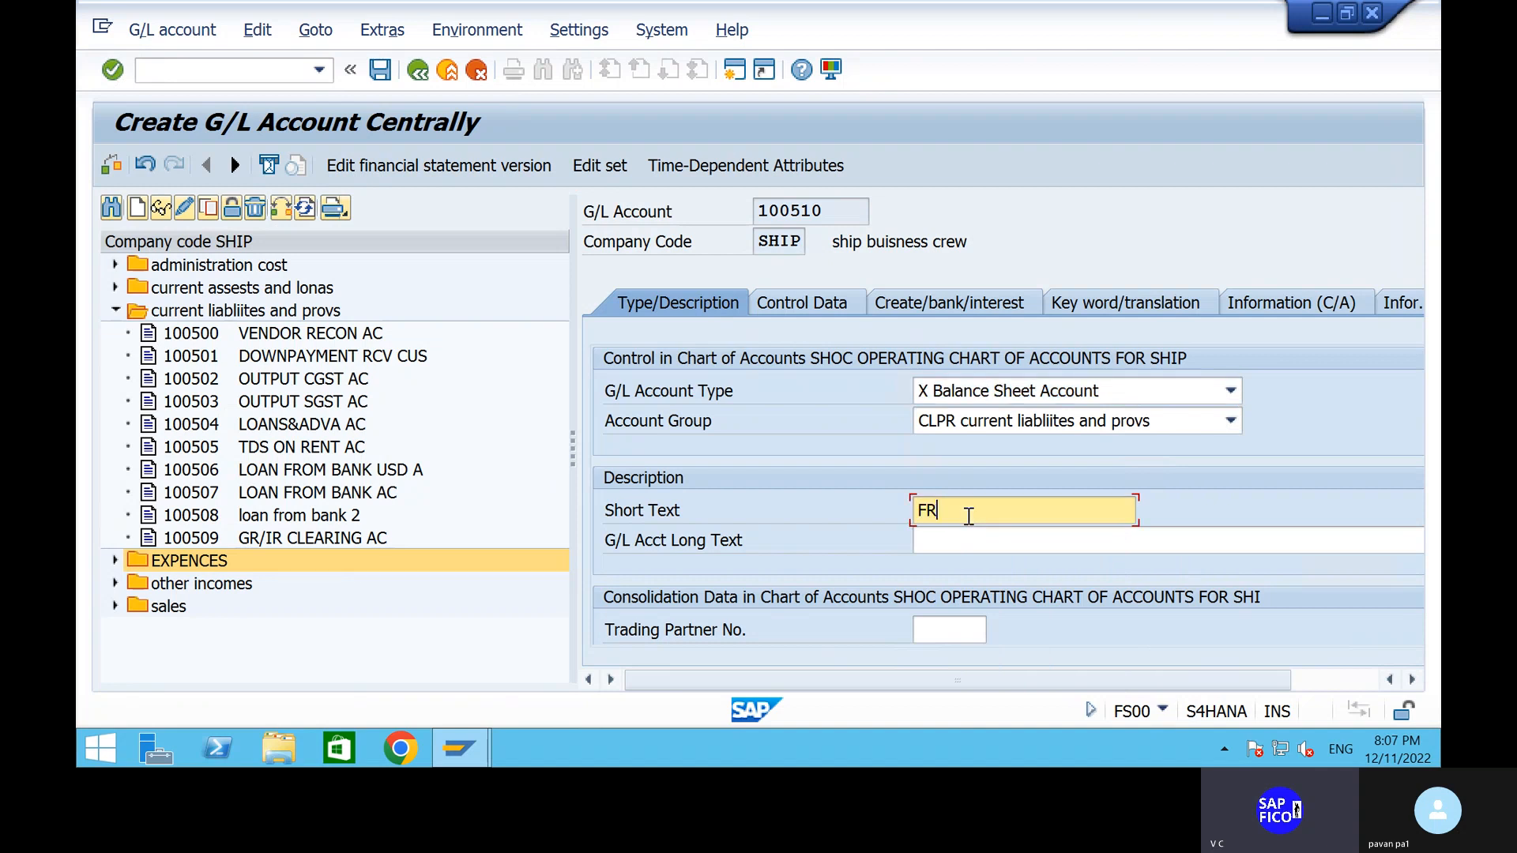
pyautogui.write('EIGHT CHARGES AC')
pyautogui.click(974, 532)
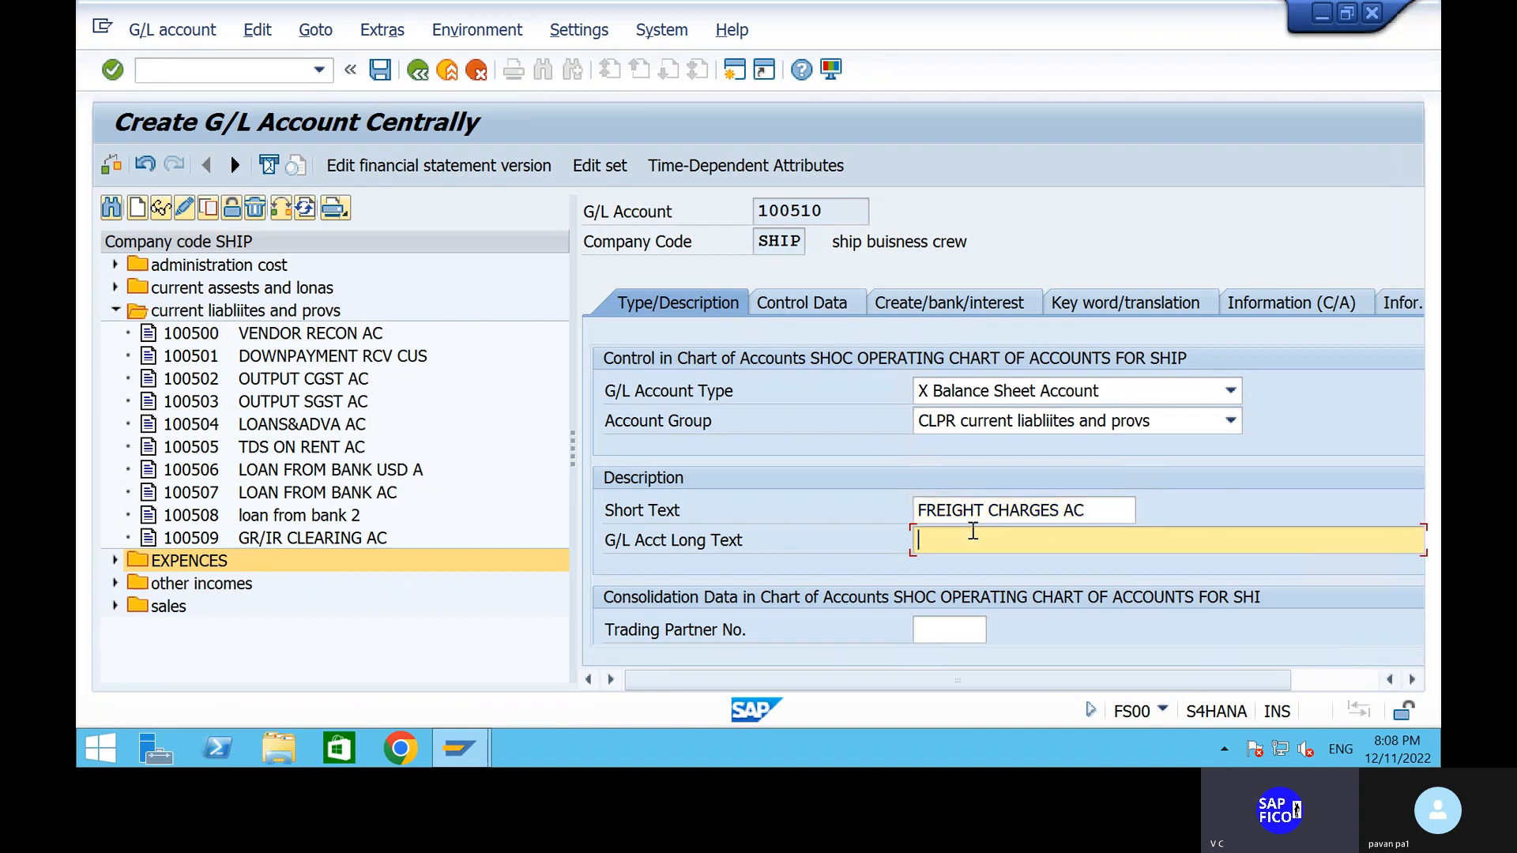
pyautogui.write('FREIGHT CHARGES ACC')
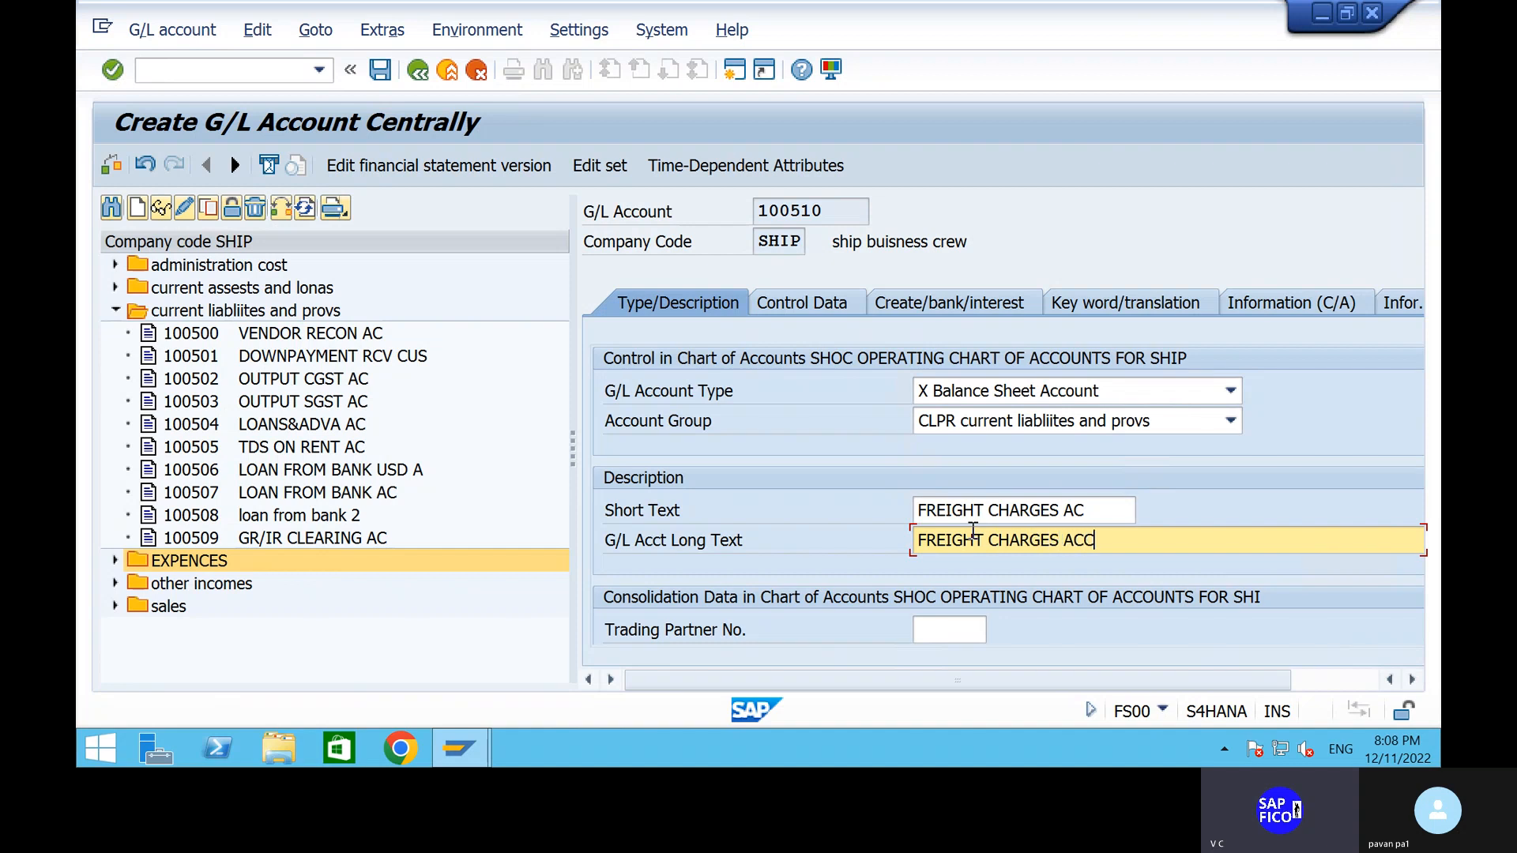
pyautogui.write('OUNT')
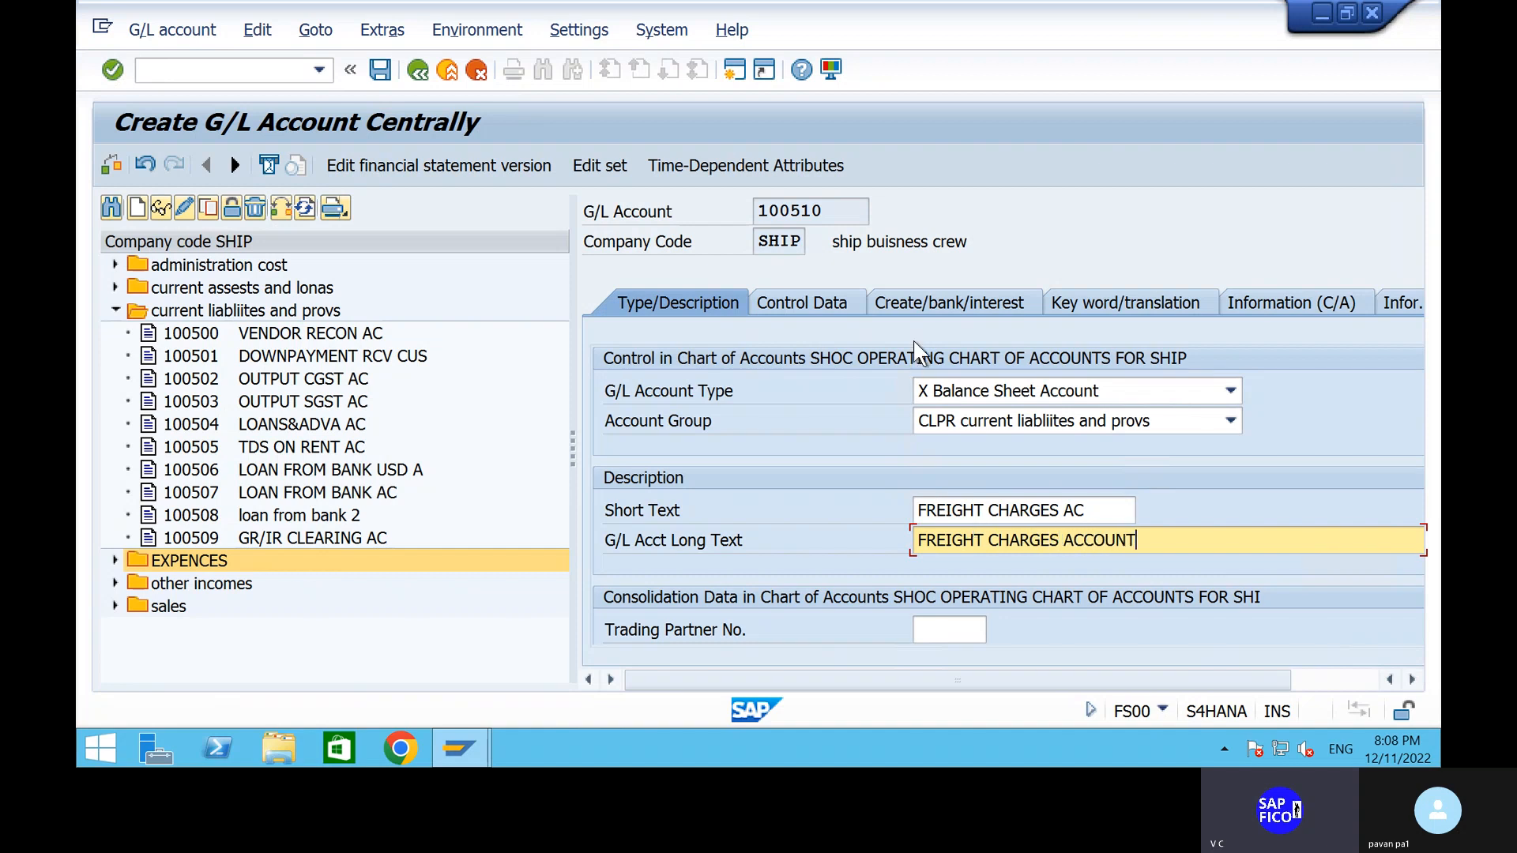
# Step: Set the sort key to 001 in the control data of account 100510
pyautogui.click(830, 310)
pyautogui.scroll(-5, 931, 613)
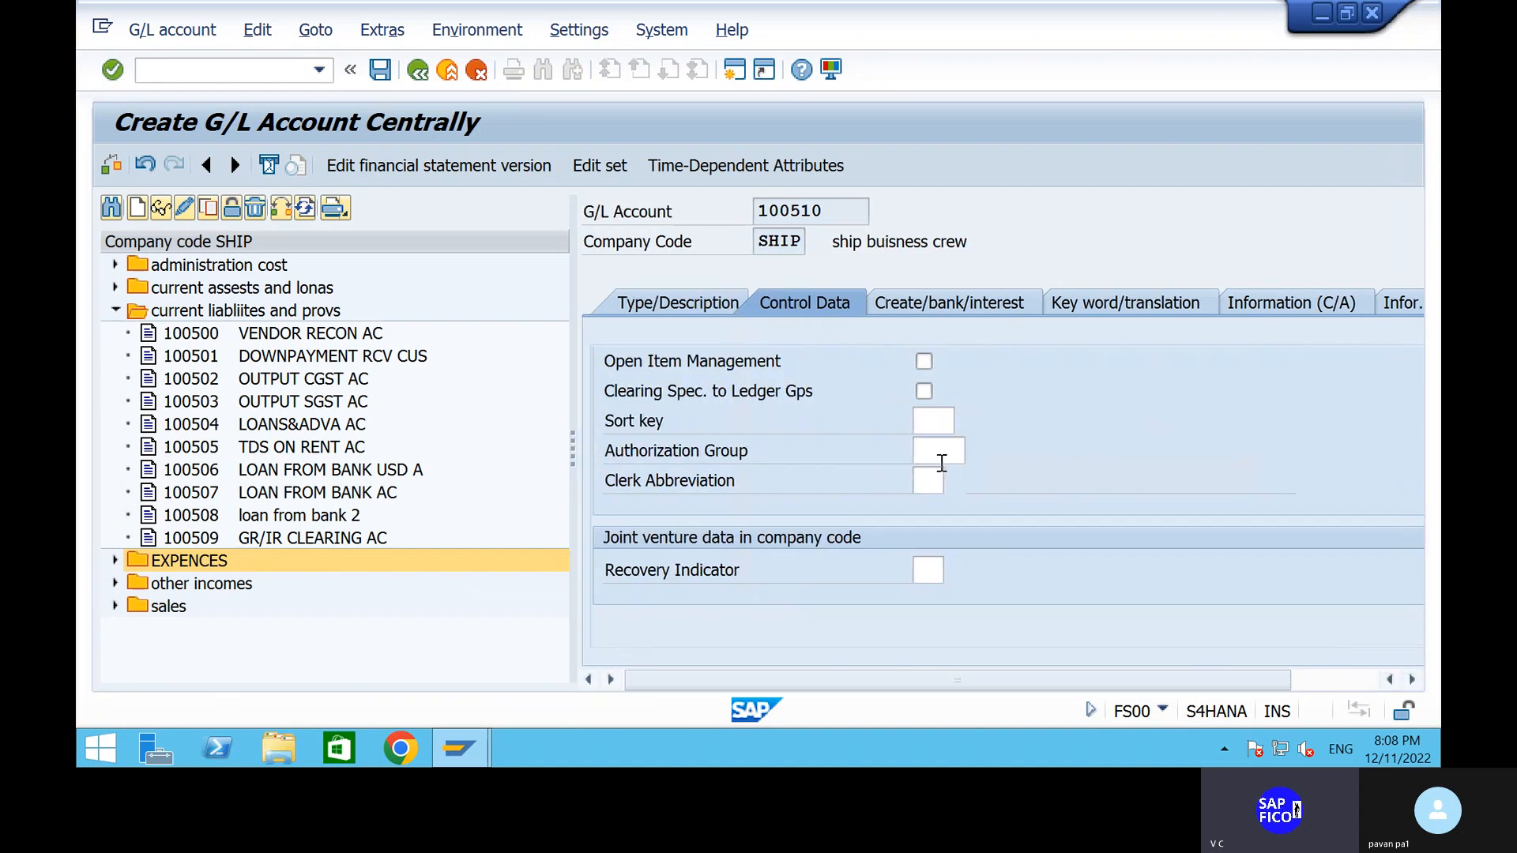
pyautogui.click(941, 420)
pyautogui.write('00')
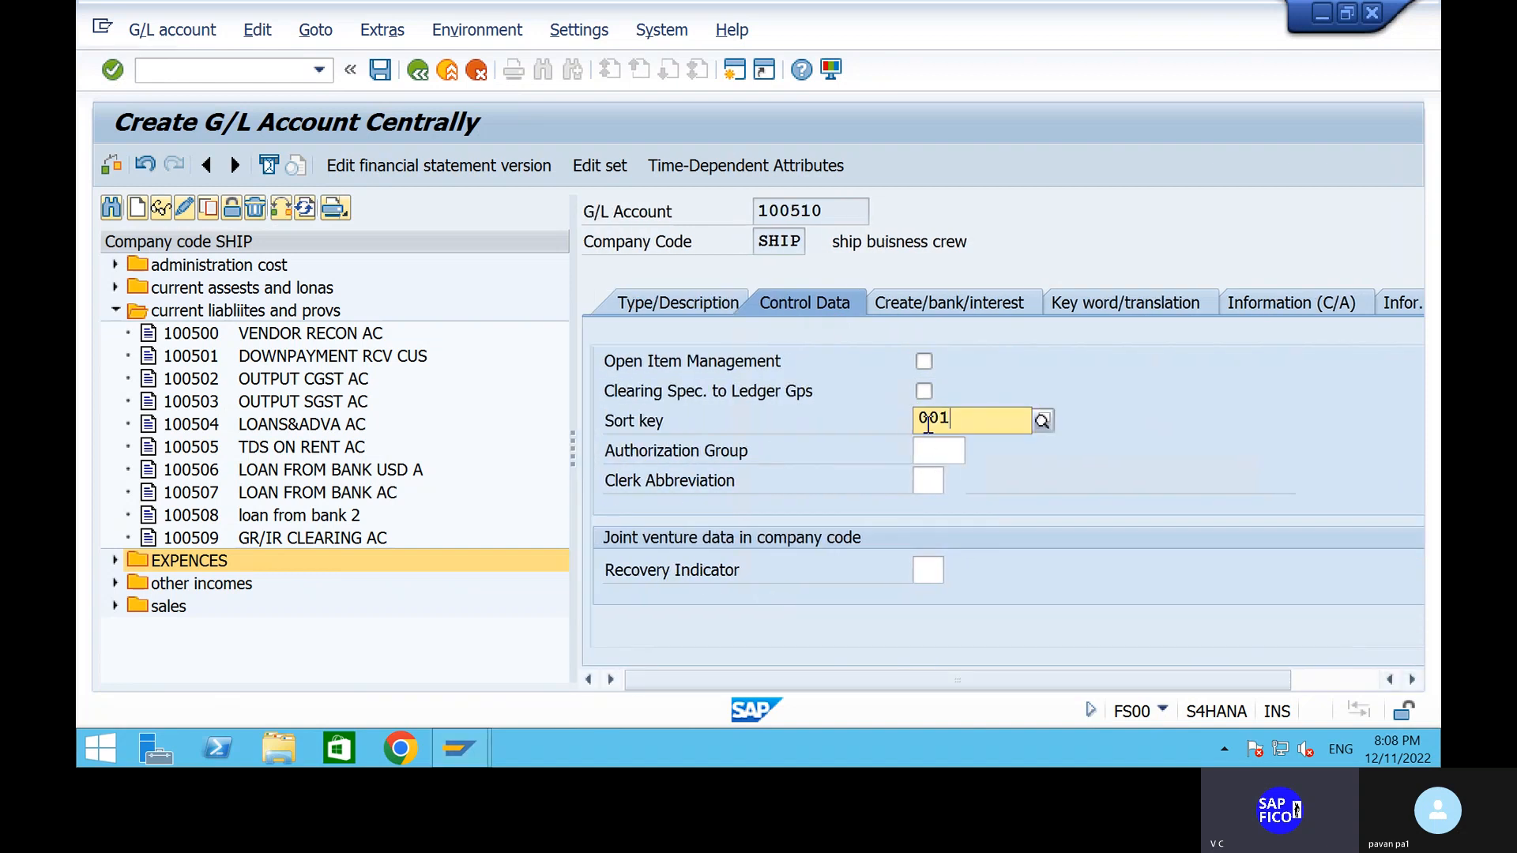
pyautogui.write('1')
pyautogui.click(960, 469)
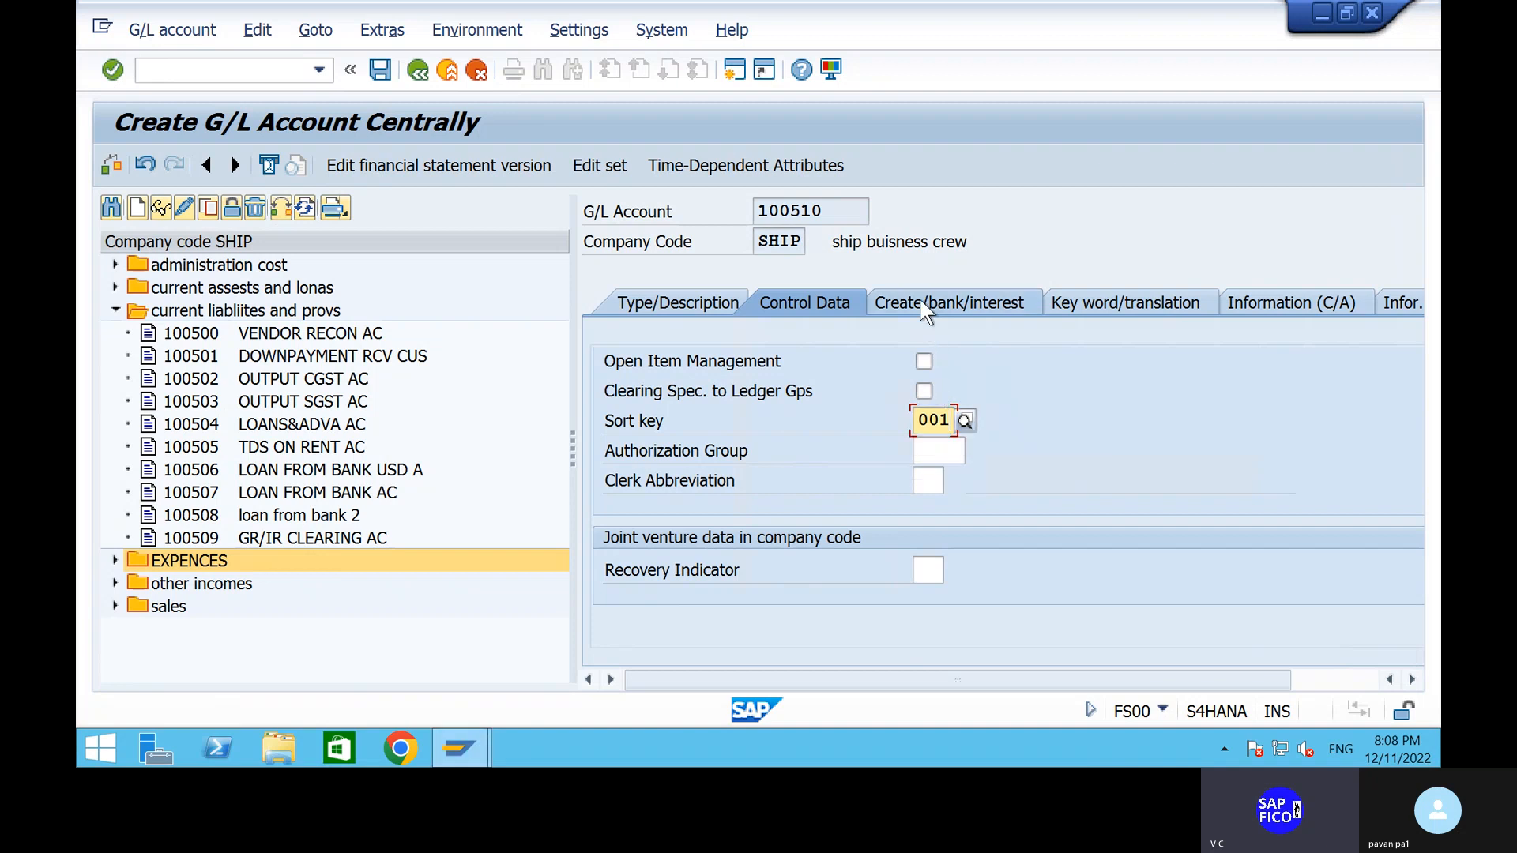
# Step: Assign field status group G001 to account 100510, enable Post Automatically Only, and save it, confirming the message list
pyautogui.click(922, 310)
pyautogui.write('G00')
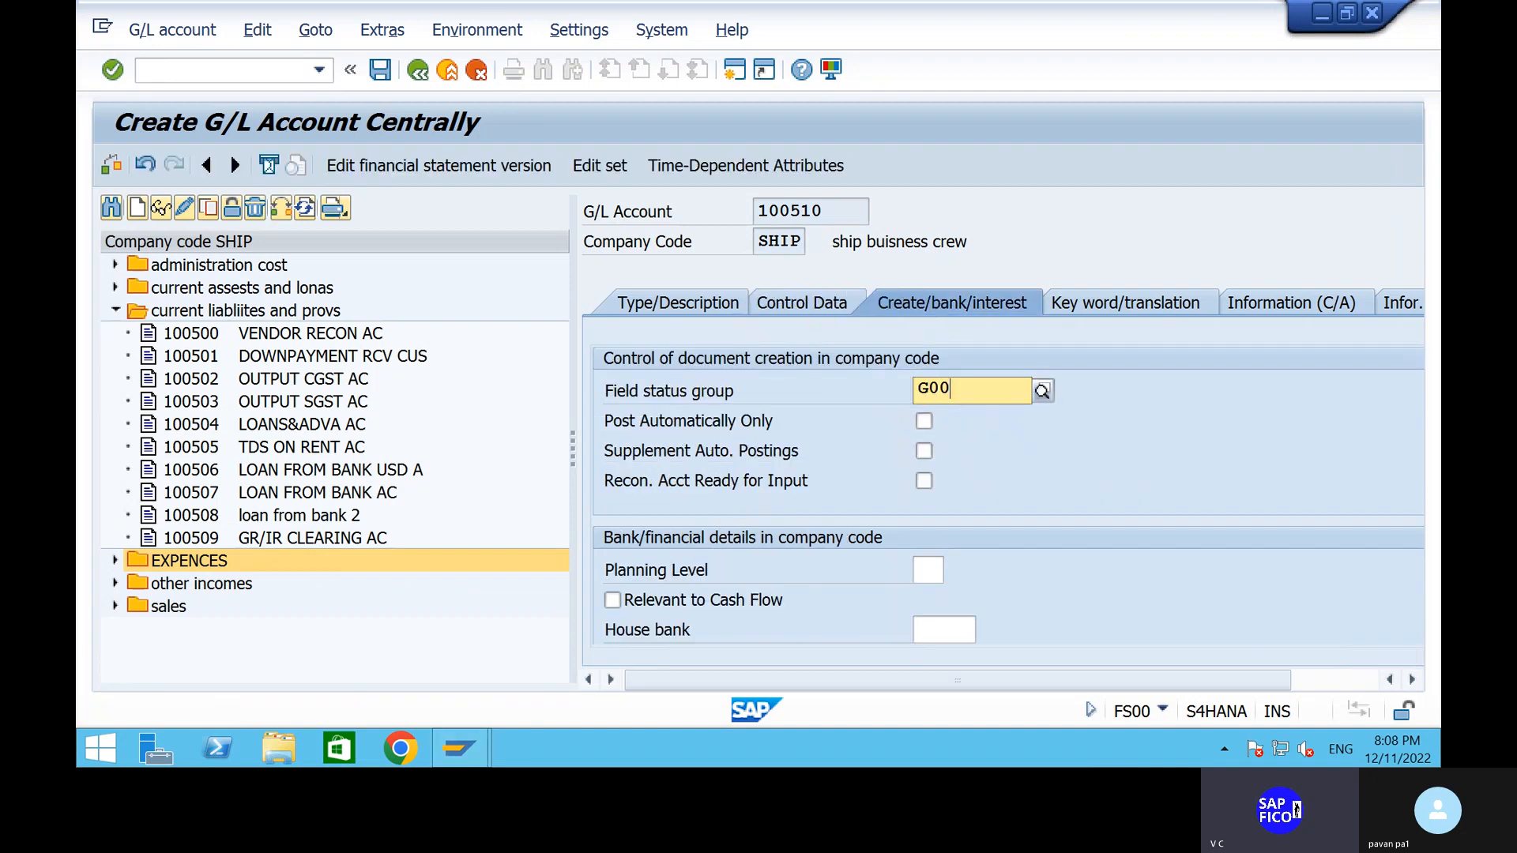
pyautogui.write('1')
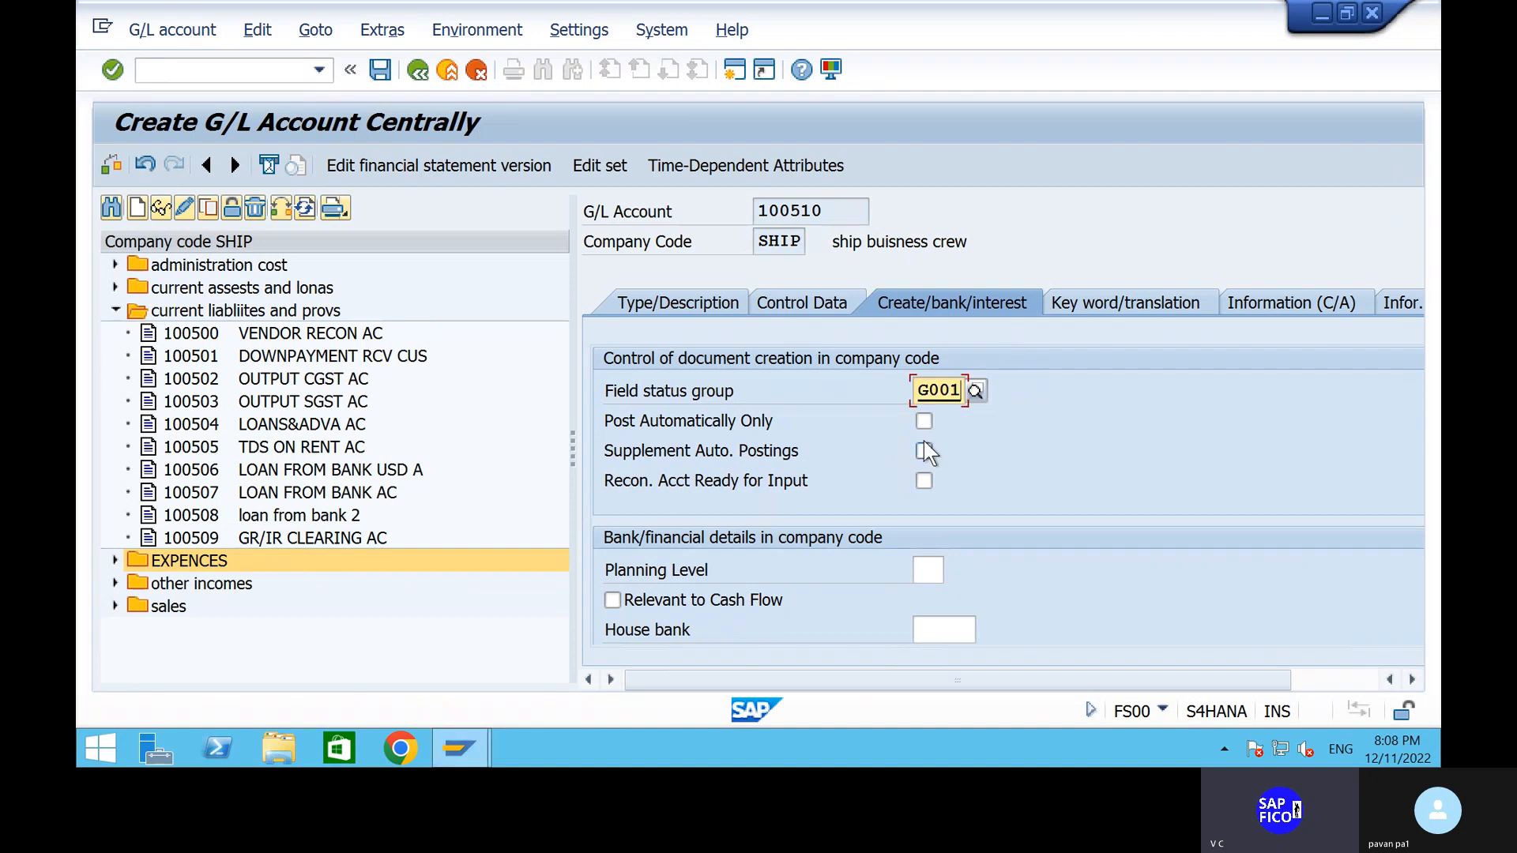
pyautogui.click(922, 420)
pyautogui.press('Return')
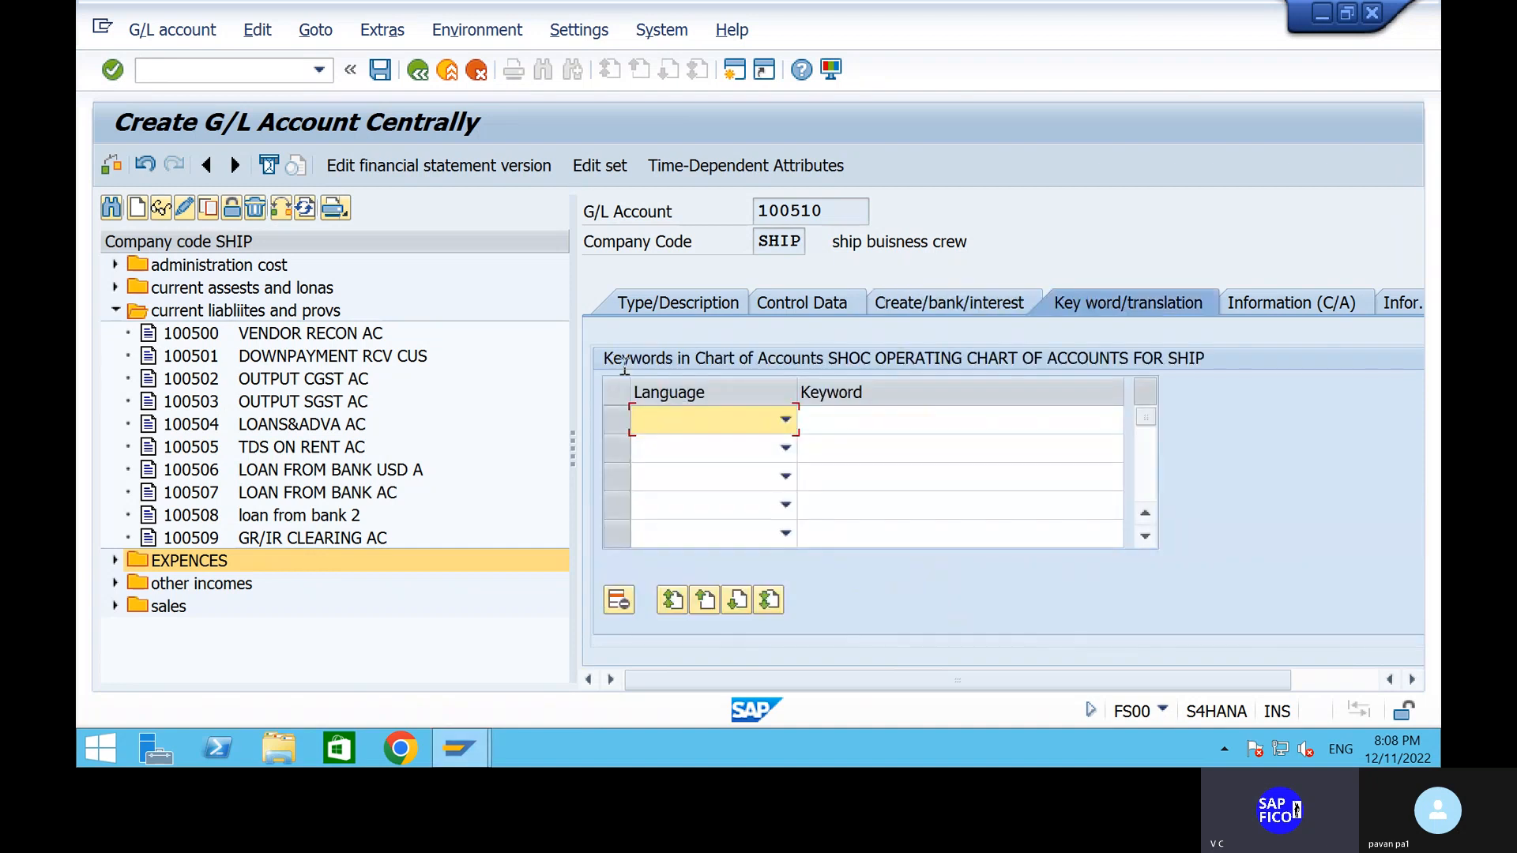
pyautogui.click(381, 69)
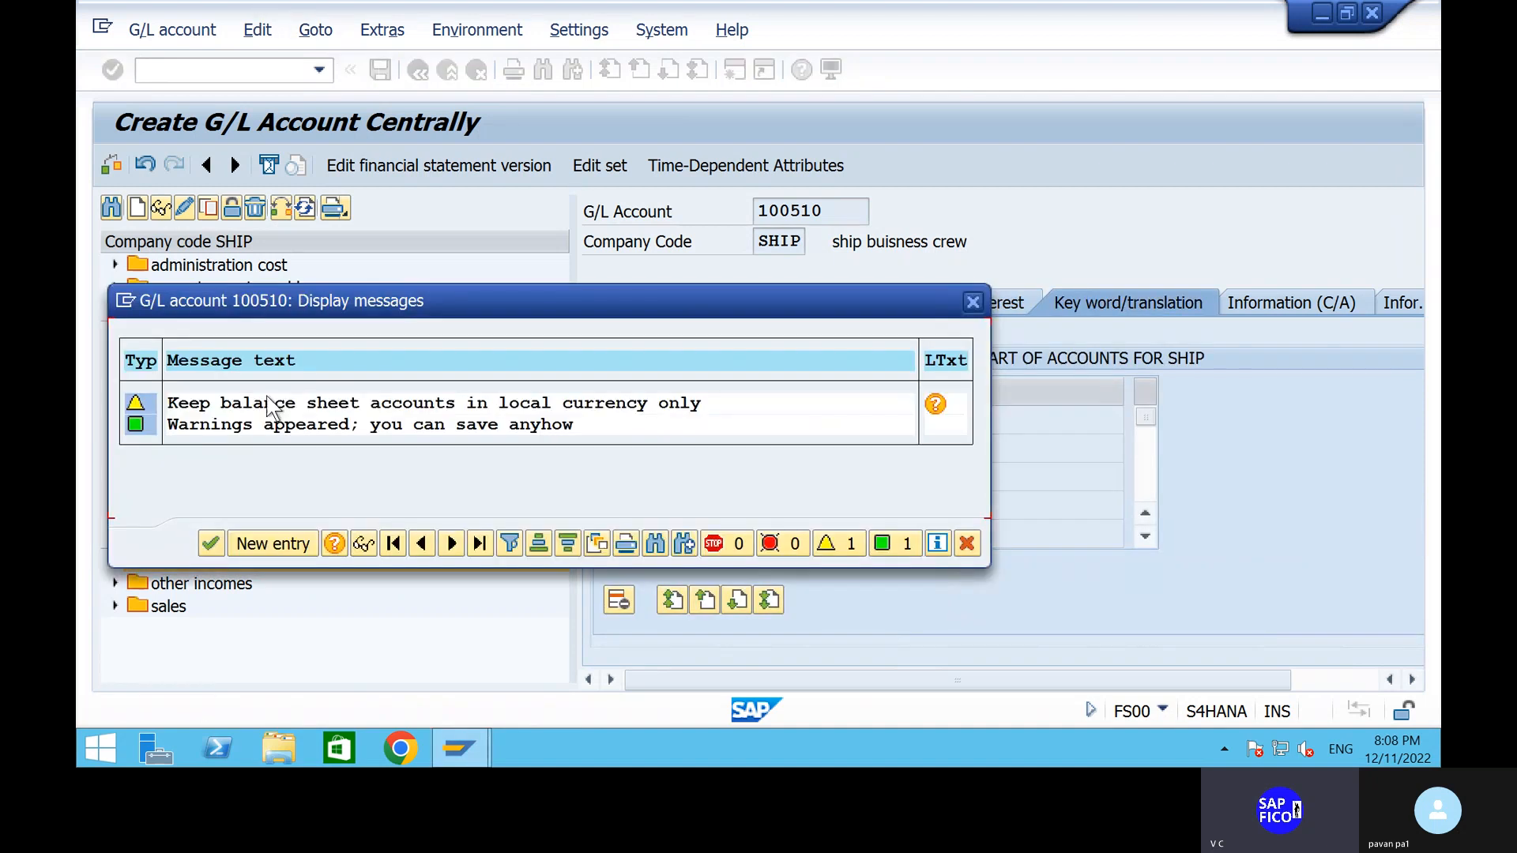
pyautogui.click(208, 541)
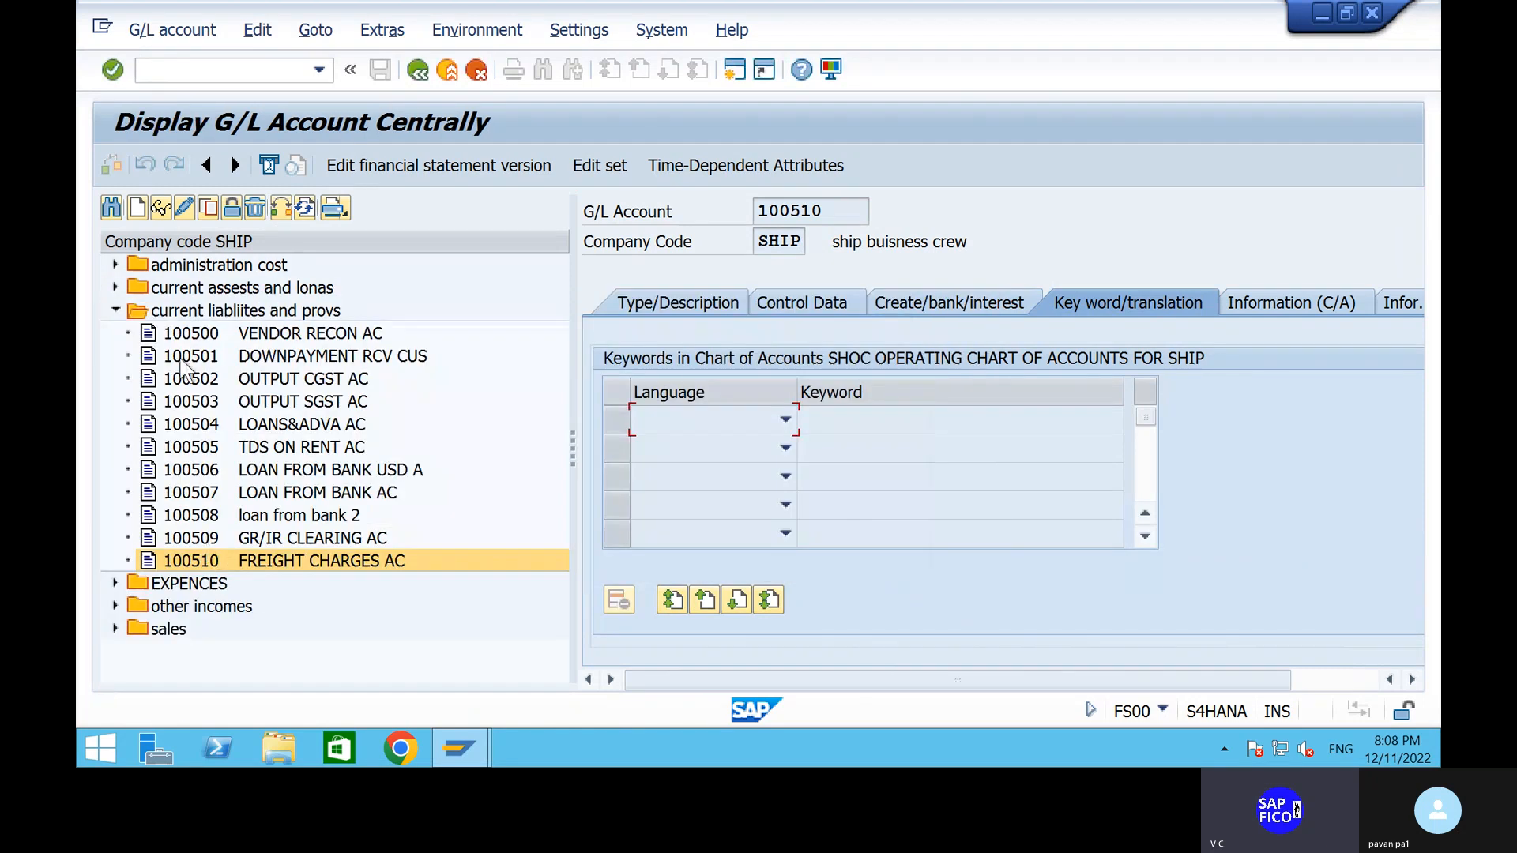
# Step: Leave the G/L account transaction and switch to the Word practice notes to check the item after G/L account creation
pyautogui.click(189, 70)
pyautogui.write('/N')
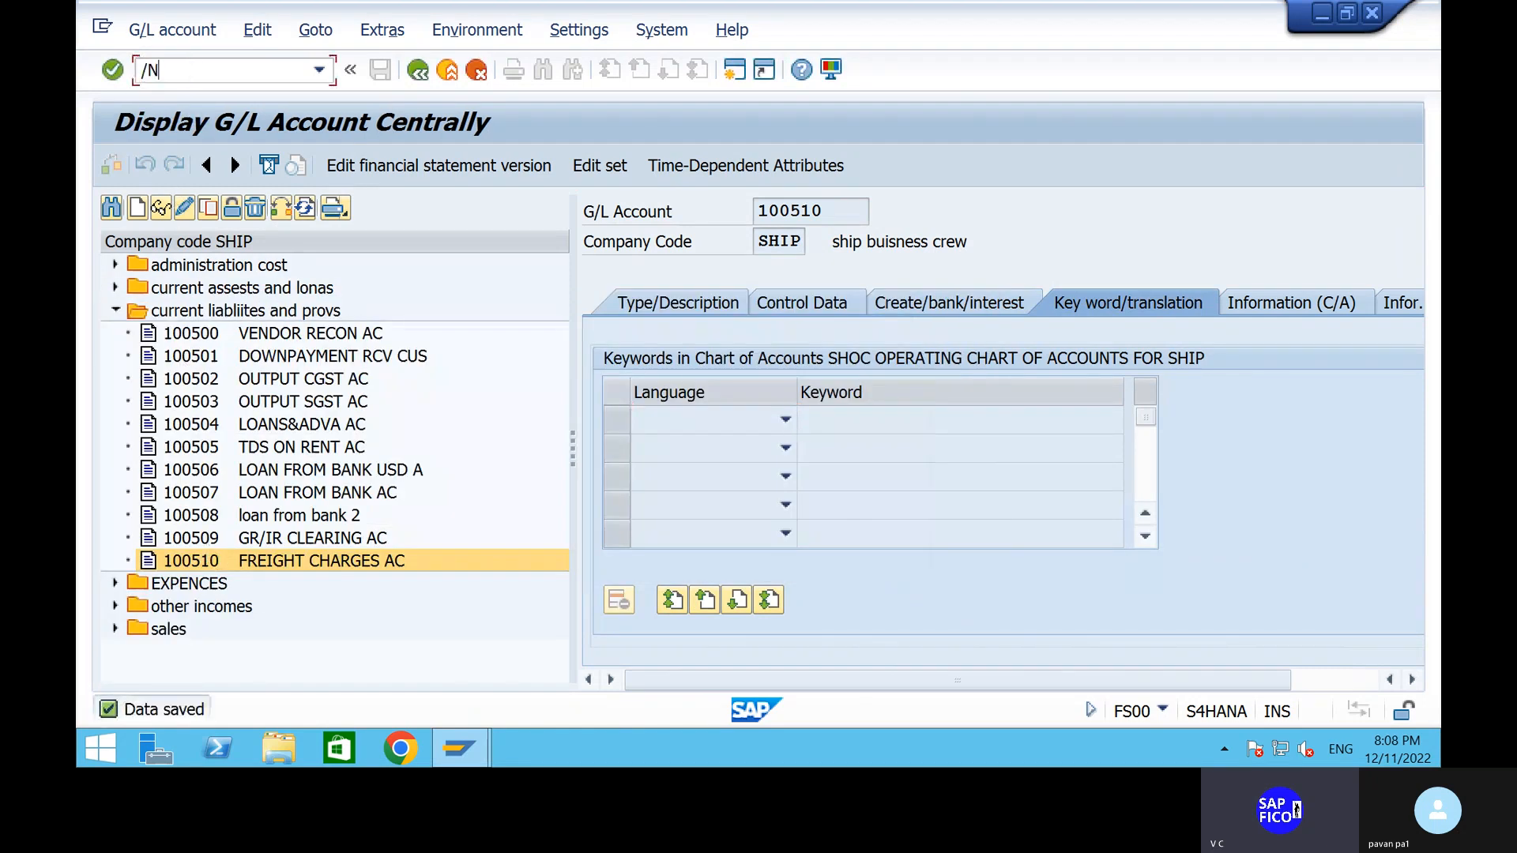
pyautogui.press('Return')
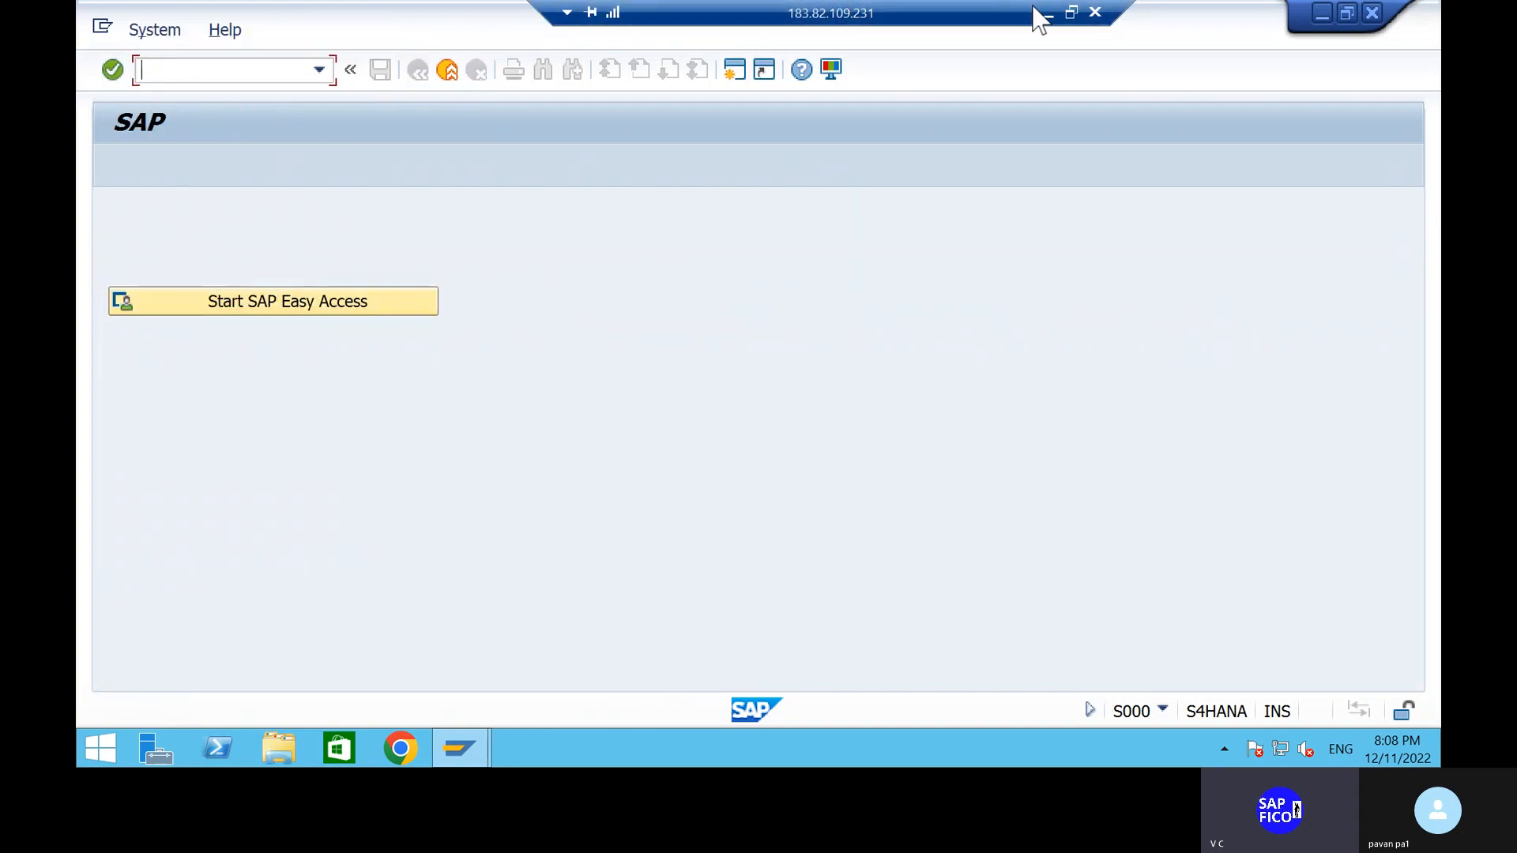
pyautogui.click(1046, 15)
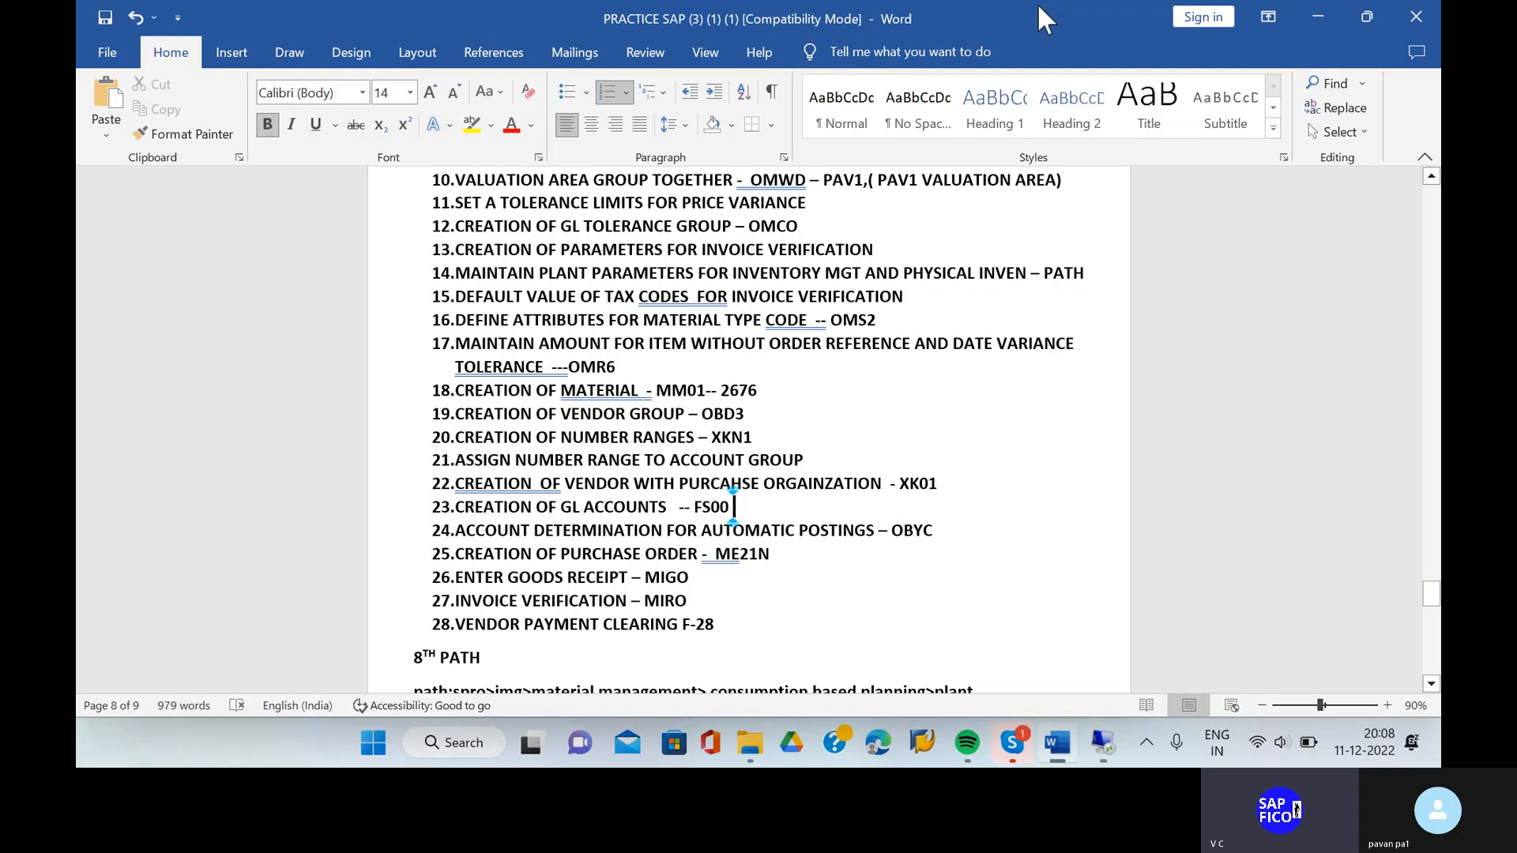
pyautogui.click(957, 528)
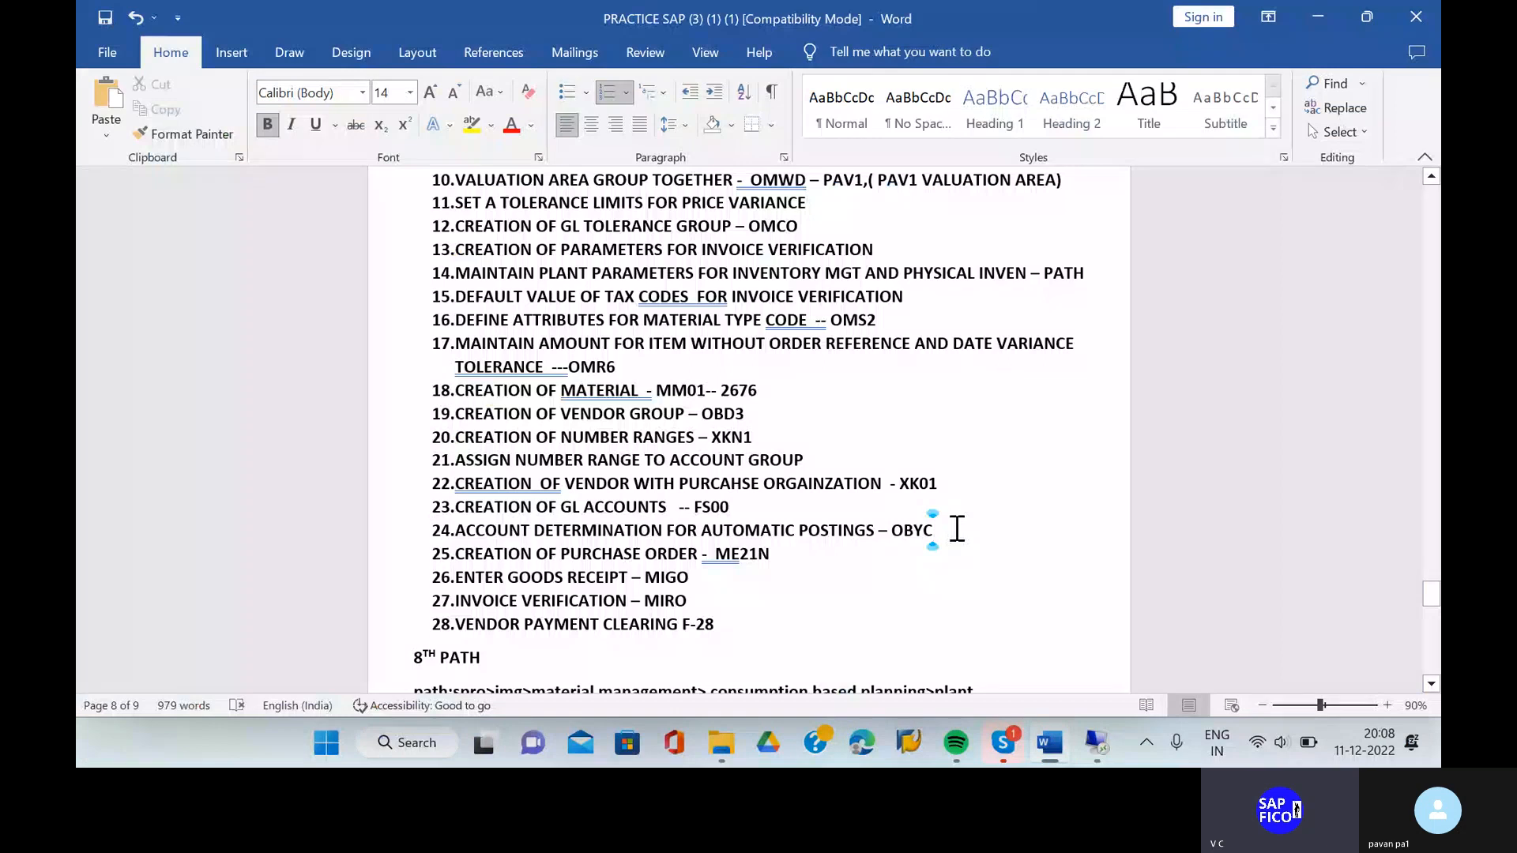
# Step: Switch back to SAP and reopen transaction FS00
pyautogui.click(1097, 743)
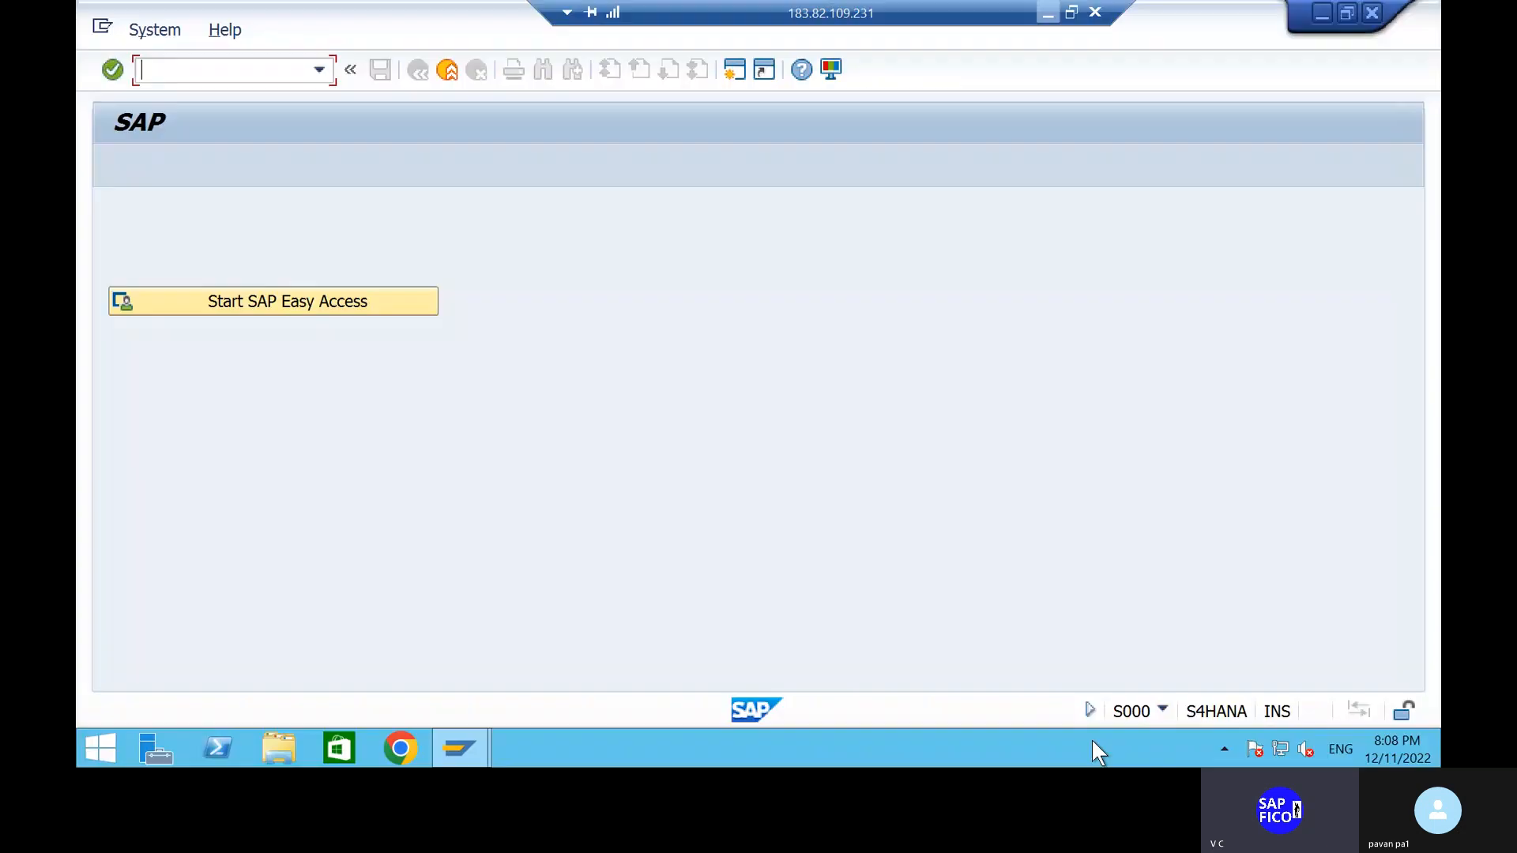
pyautogui.write('FS00')
pyautogui.press('Return')
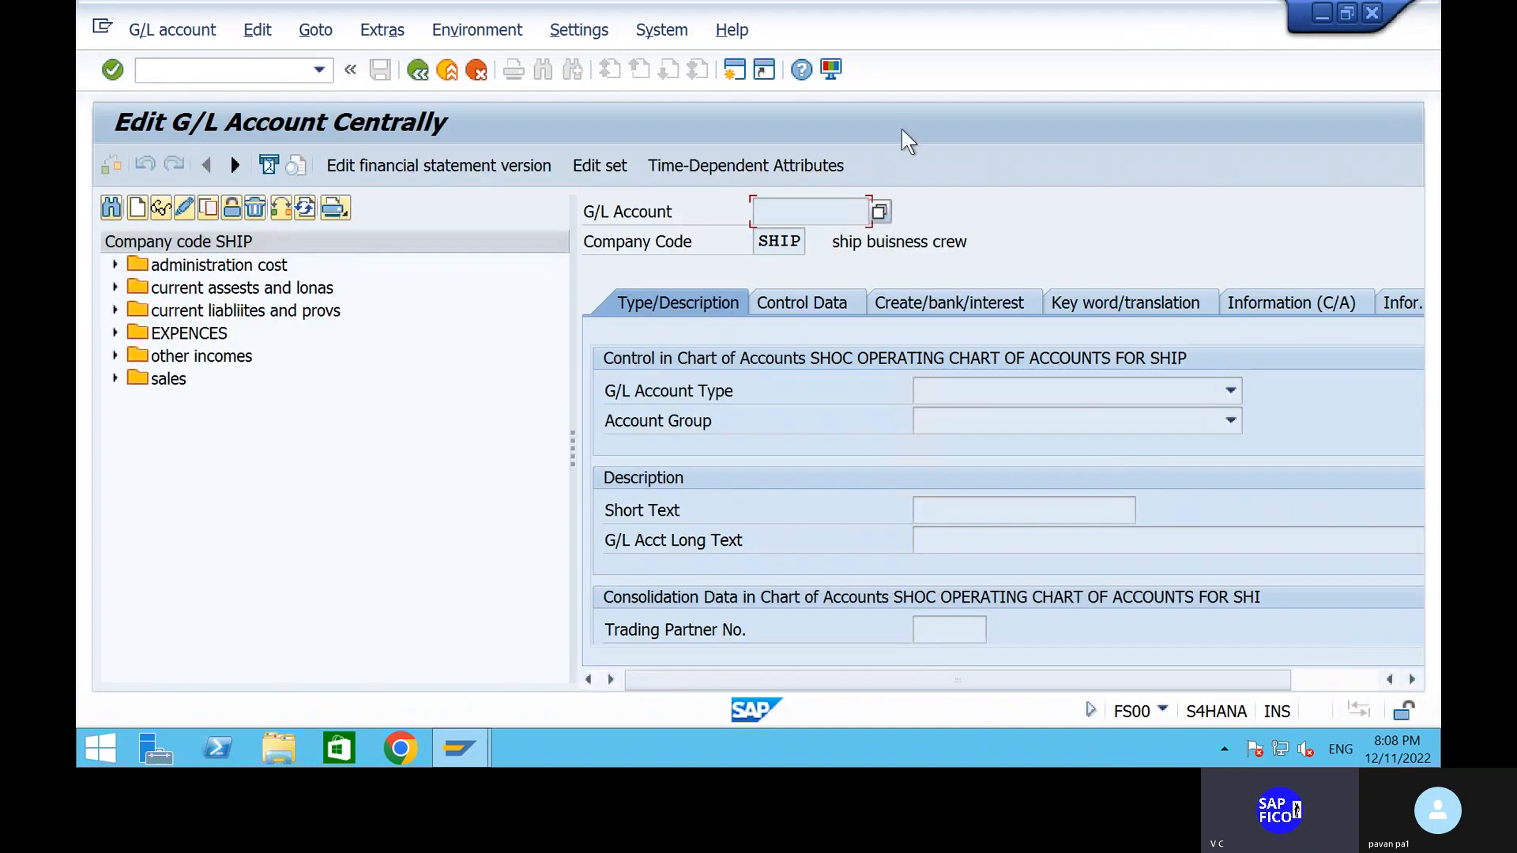
# Step: Switch to the Word notes and add an unnumbered line RAW MATERIAL INVENTROY ACCOUNT under item 23, CREATION OF GL ACCOUNTS
pyautogui.click(1051, 15)
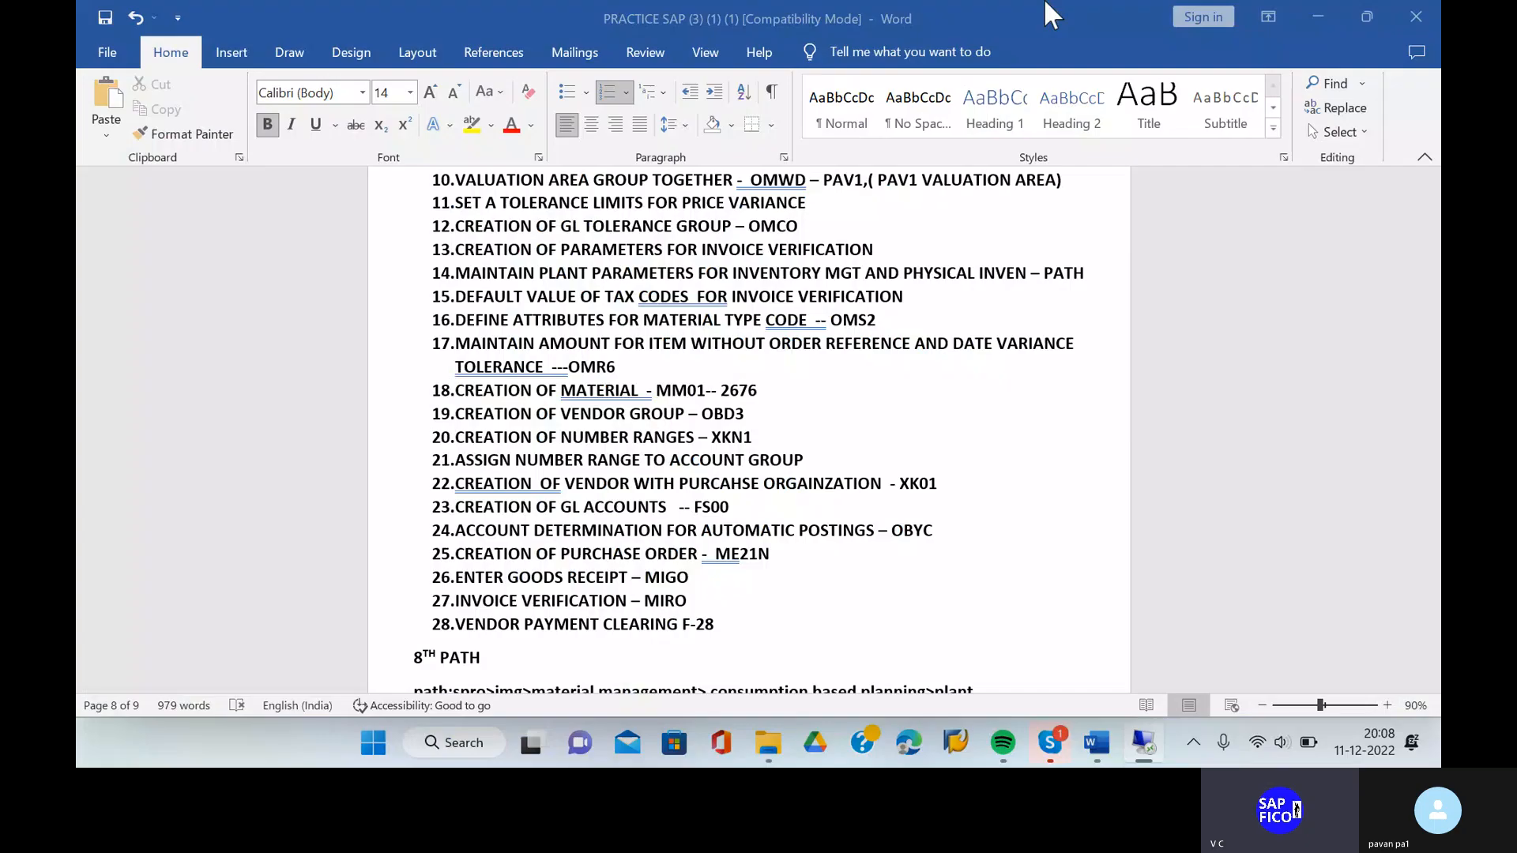
pyautogui.click(774, 509)
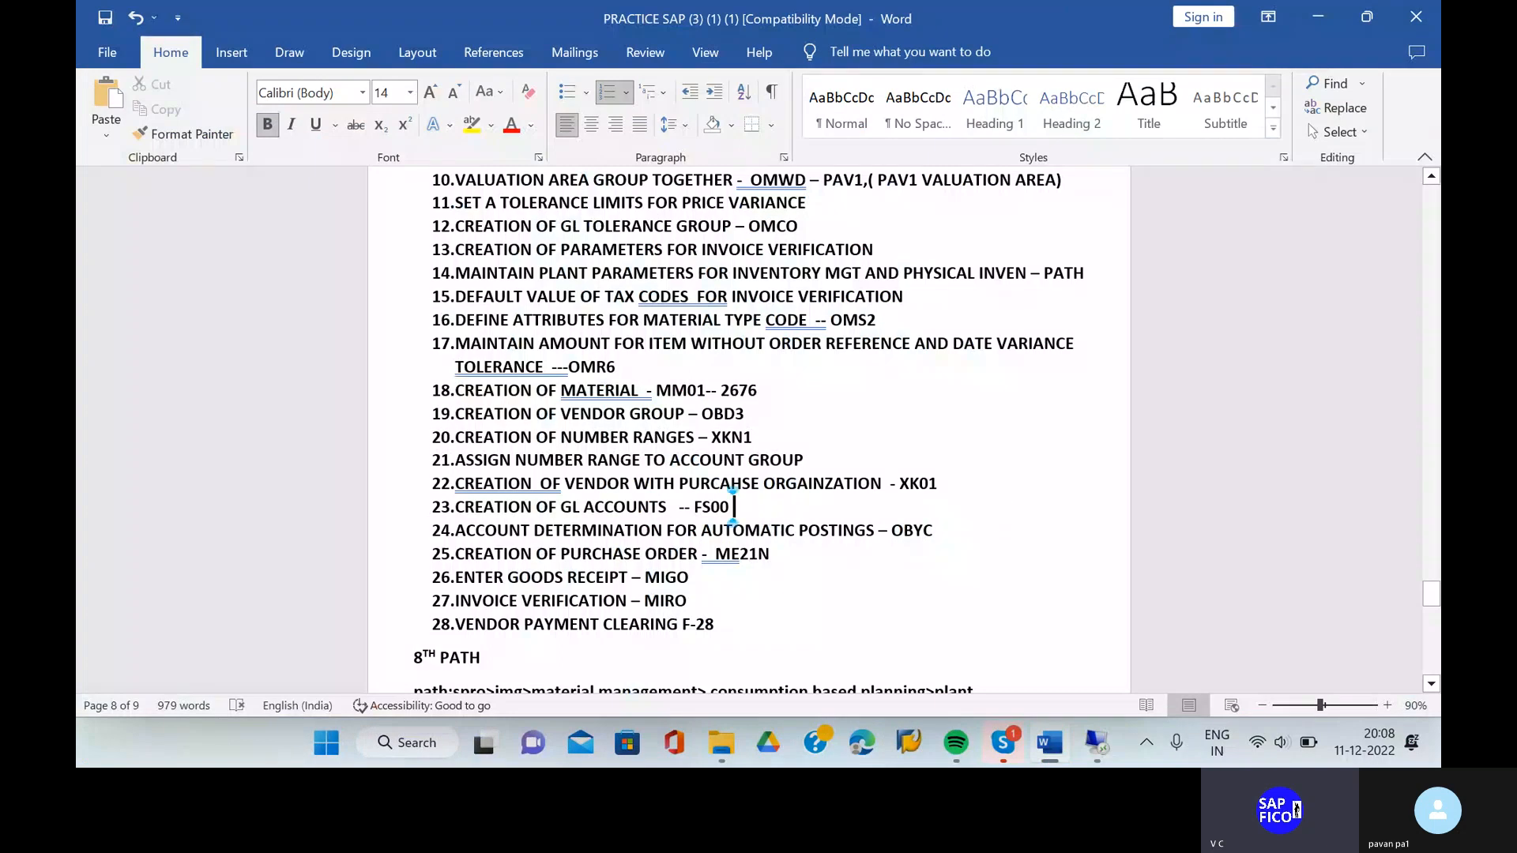
pyautogui.press('Return')
pyautogui.press('BackSpace')
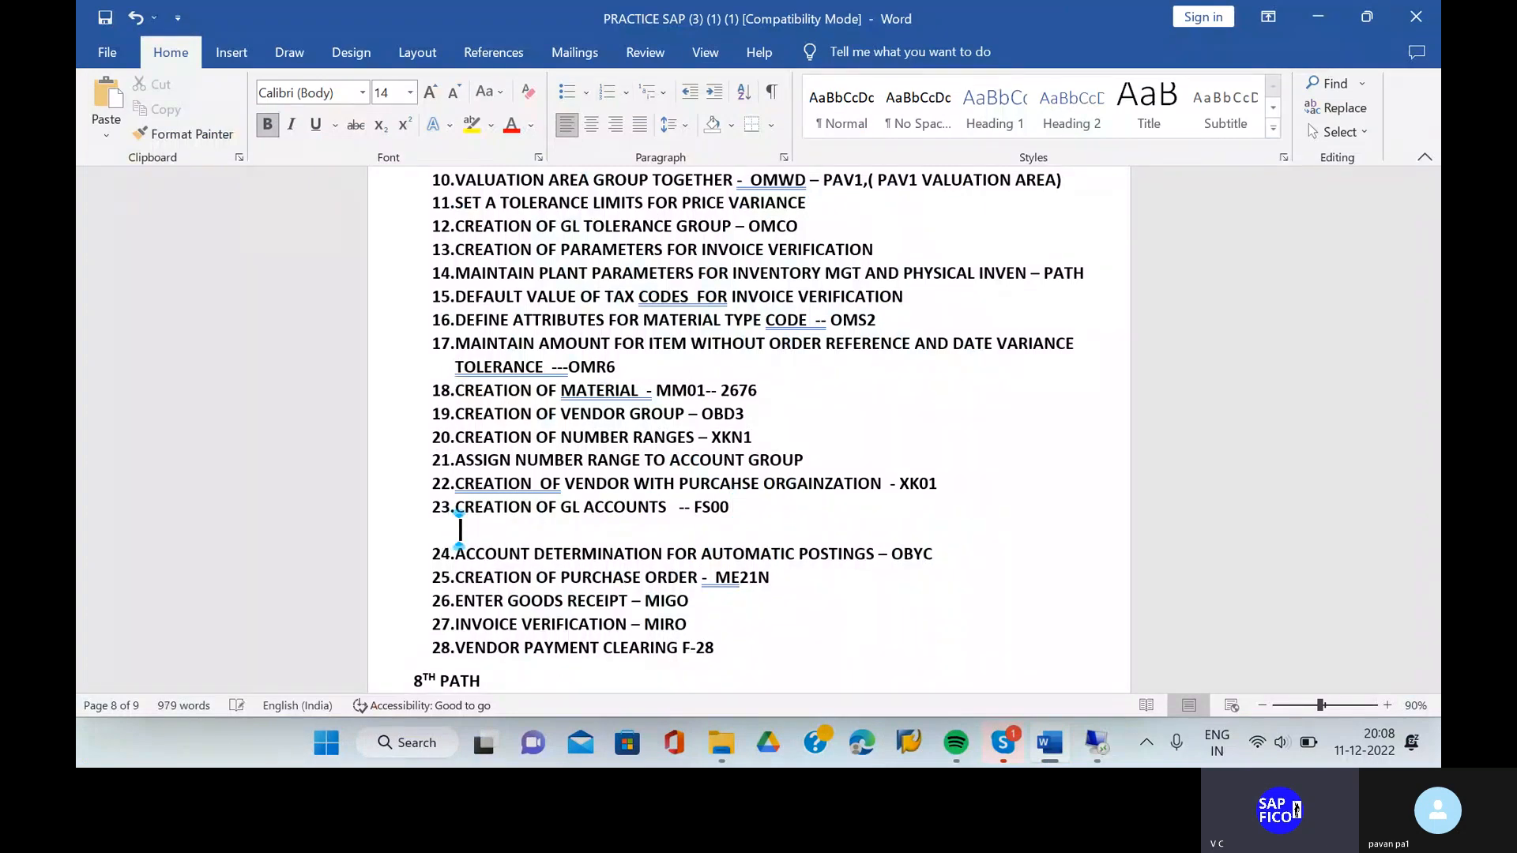
pyautogui.write('RAW MA')
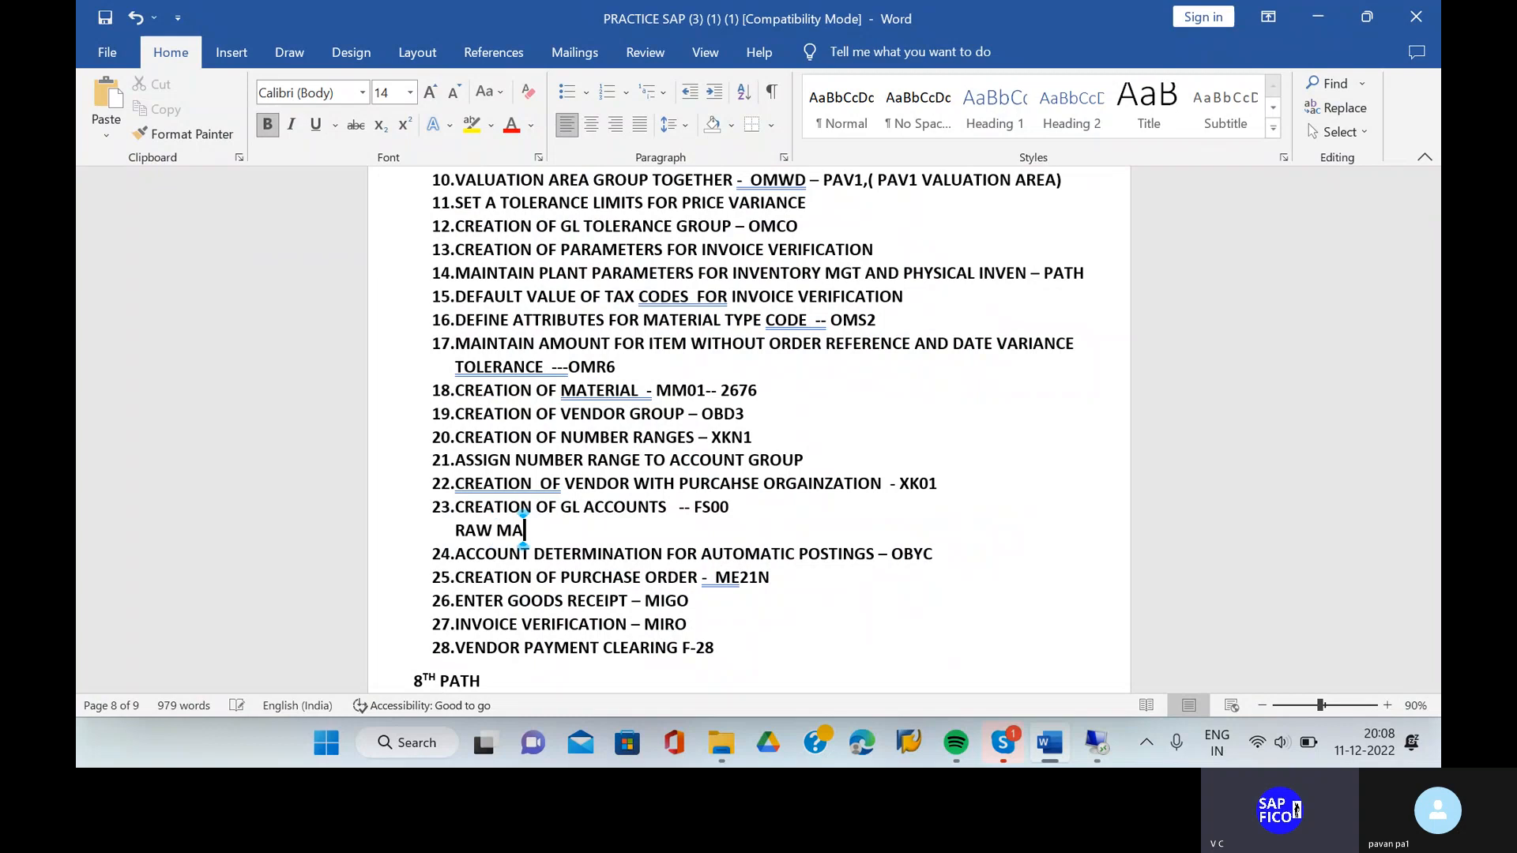
pyautogui.write('TERIAL INV')
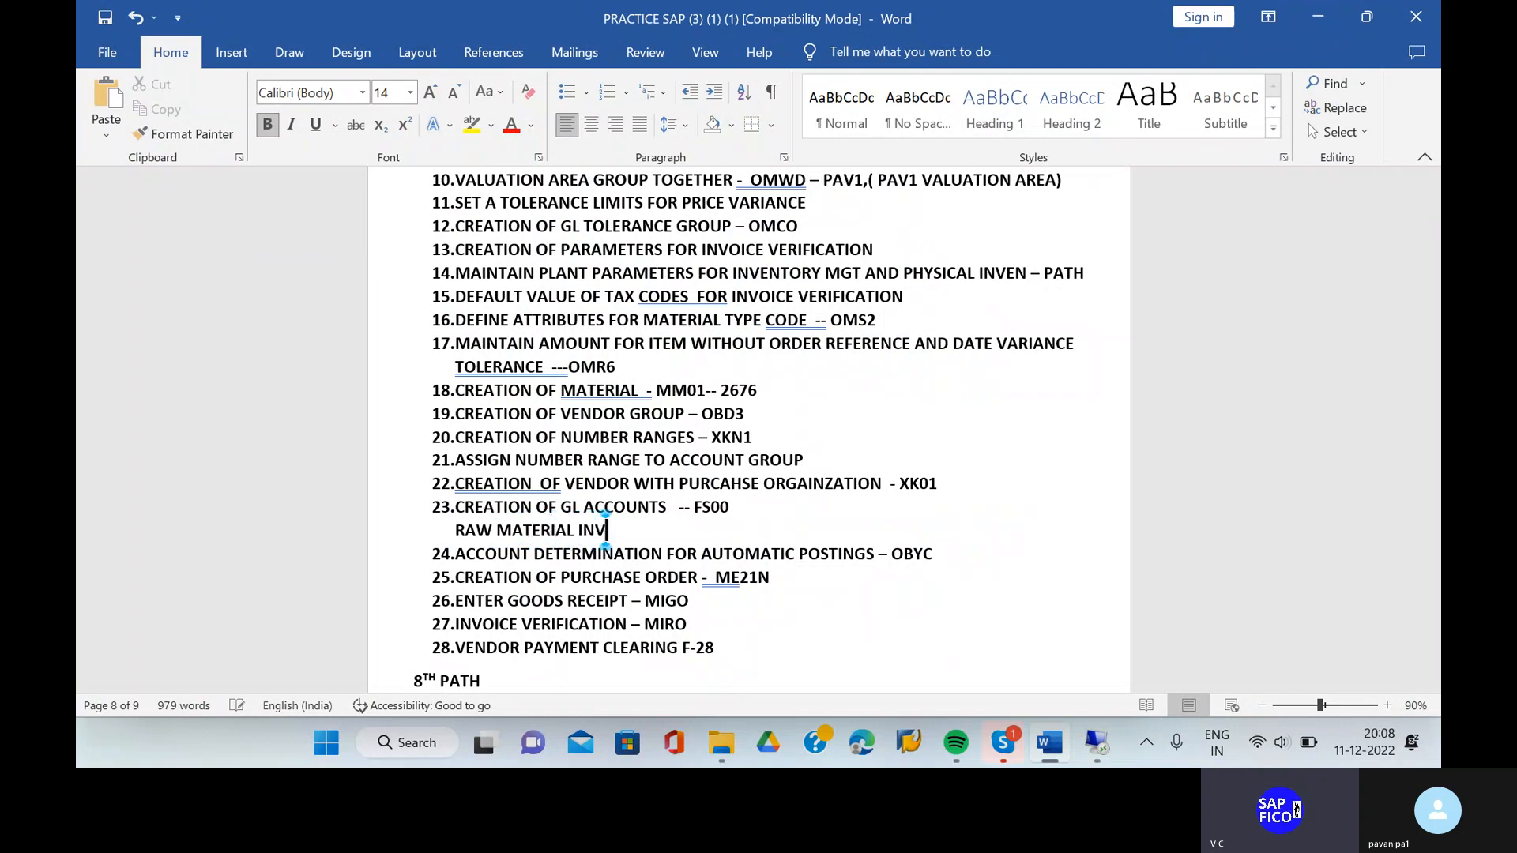
pyautogui.write('ENTROY ACCO')
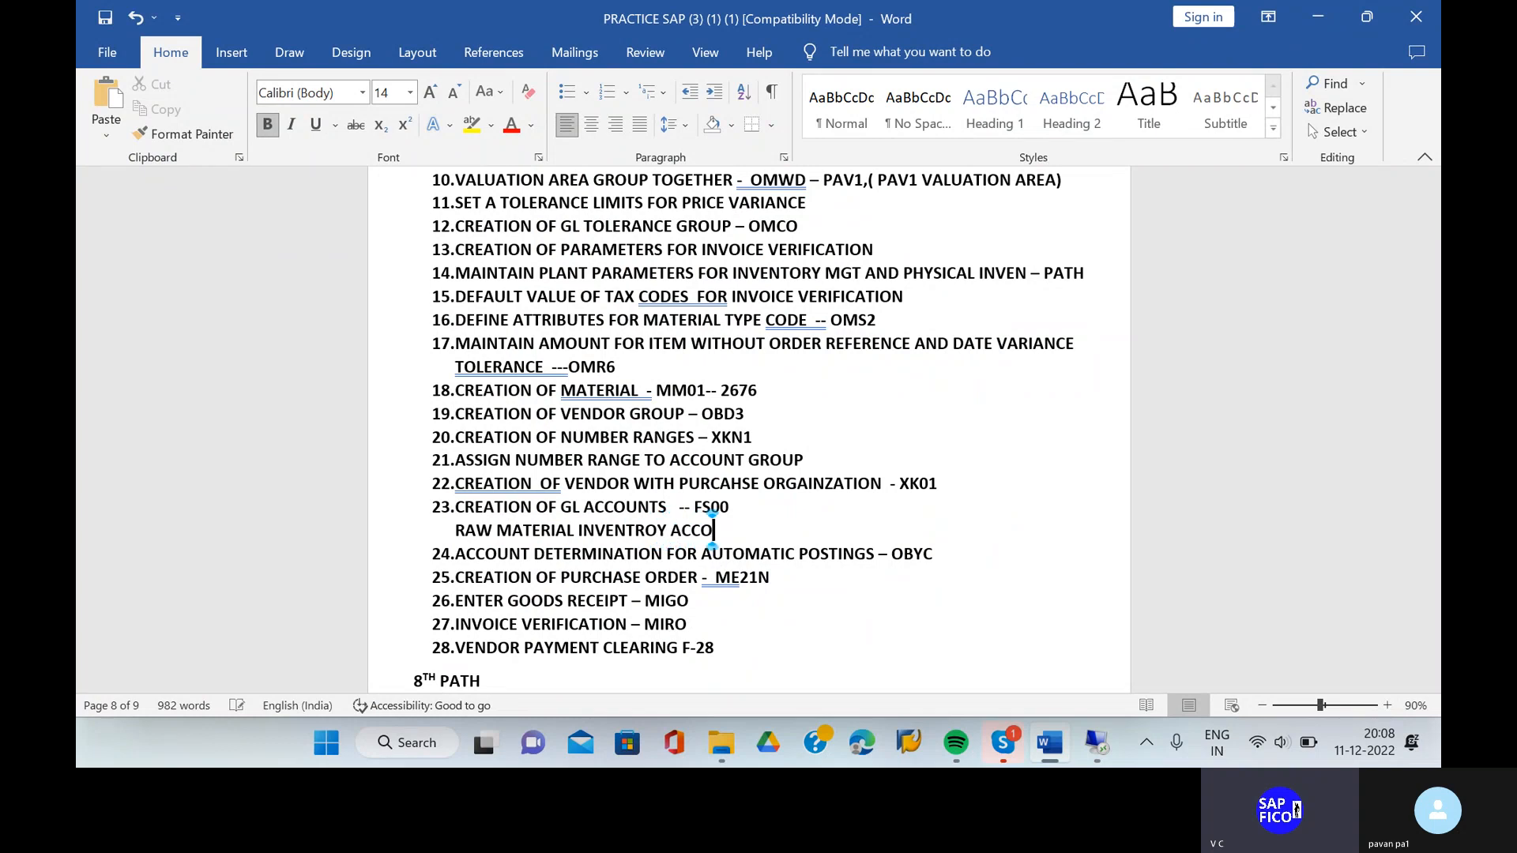
pyautogui.write('UNT')
pyautogui.press('Return')
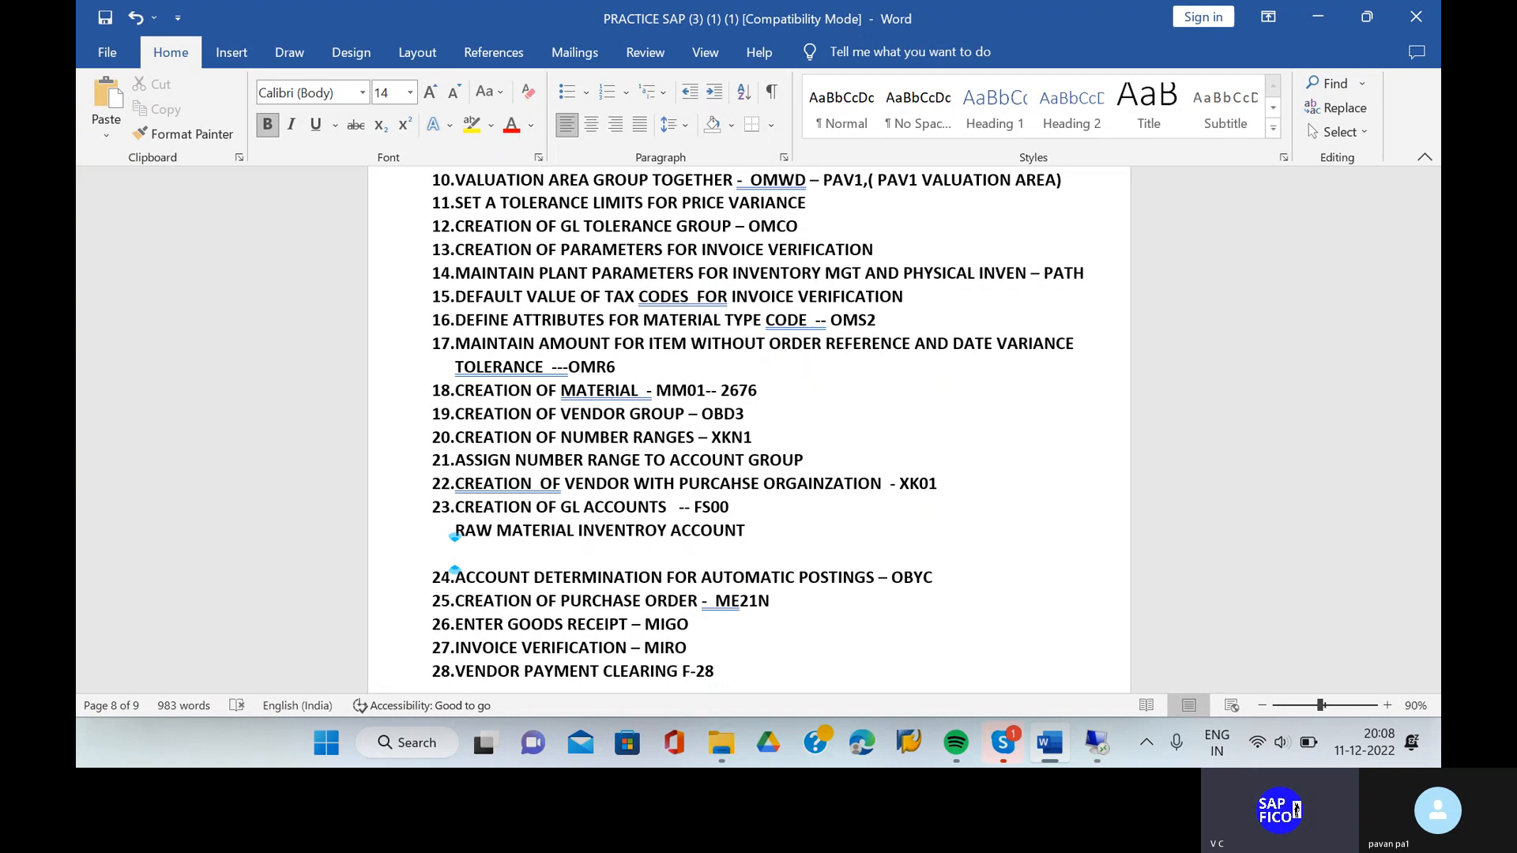
# Step: List GR/IR CLEARING ACCOUNT, PRICE DIFFERENCE ACCOUN and FREIGHT CHARGES ACCOUNT on separate lines below the raw material line
pyautogui.write('GR/IR CLEARING ACCOUNT')
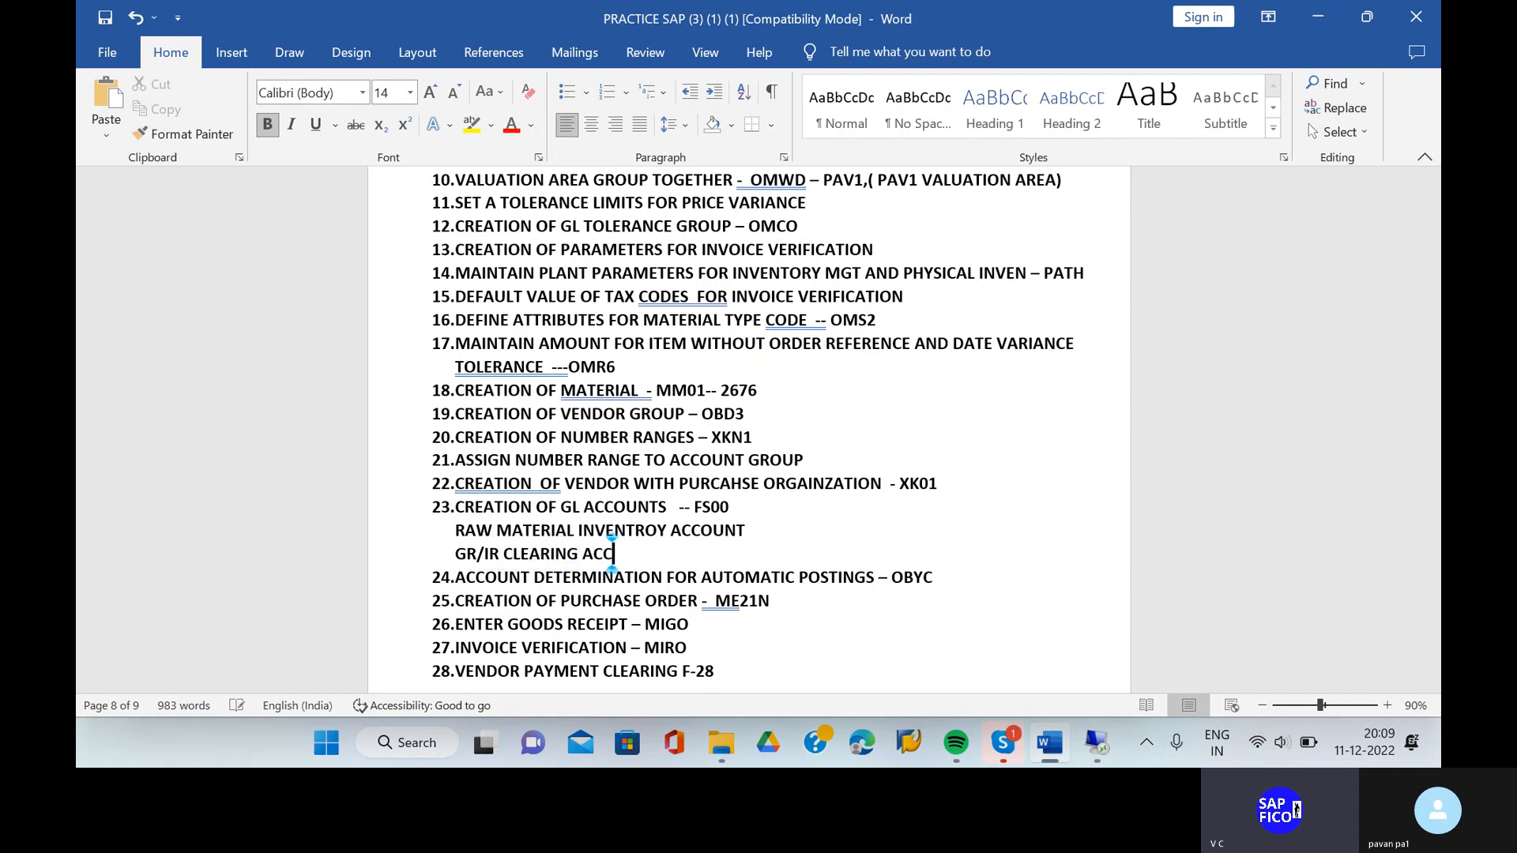
pyautogui.press('Return')
pyautogui.write('P')
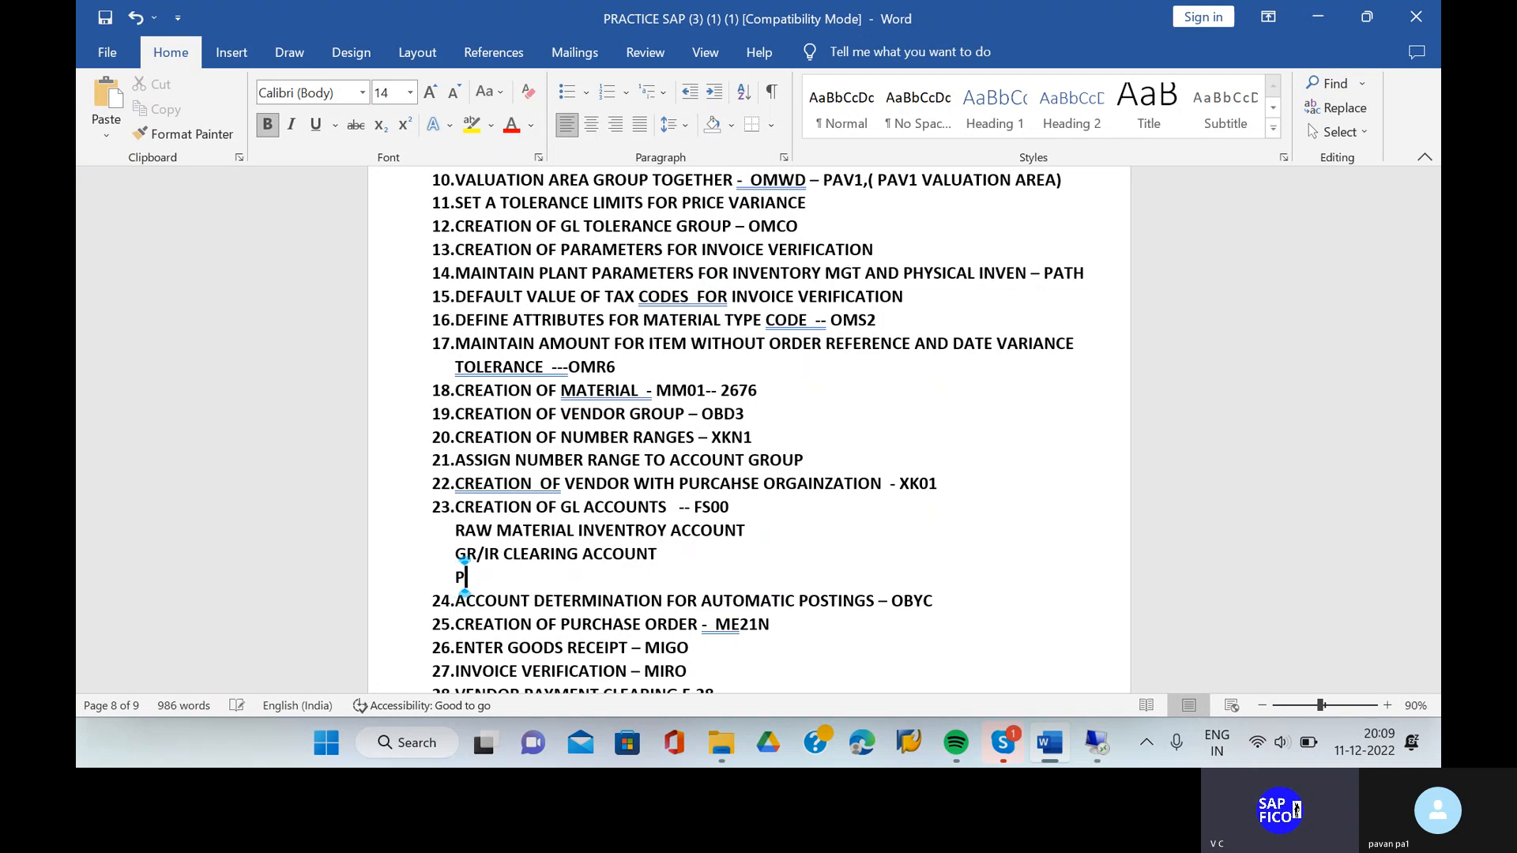
pyautogui.write('RICE DIFFEREN')
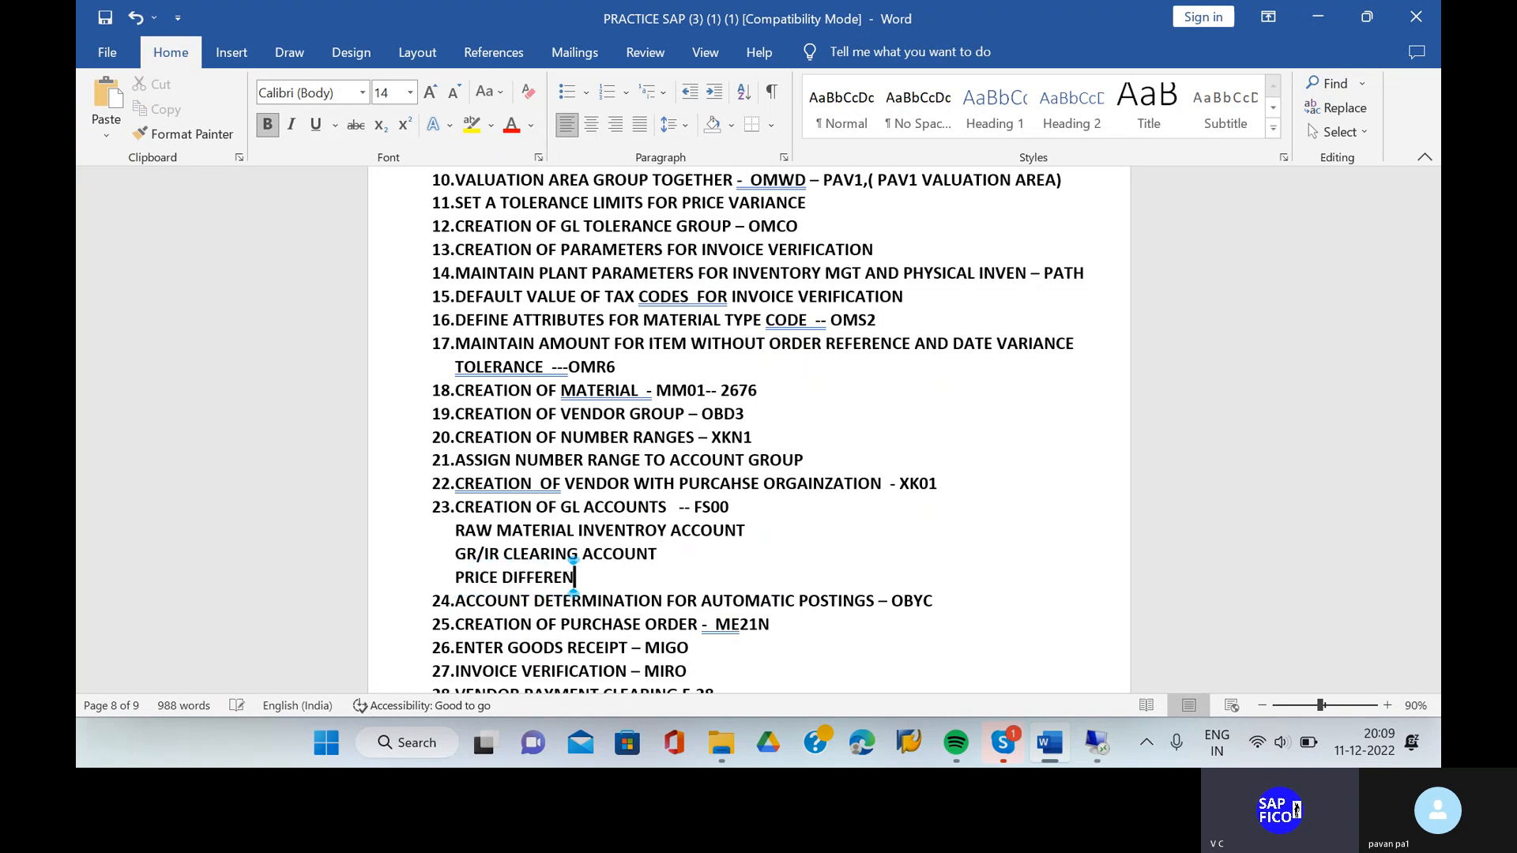
pyautogui.write('CE ACCOUN')
pyautogui.press('Return')
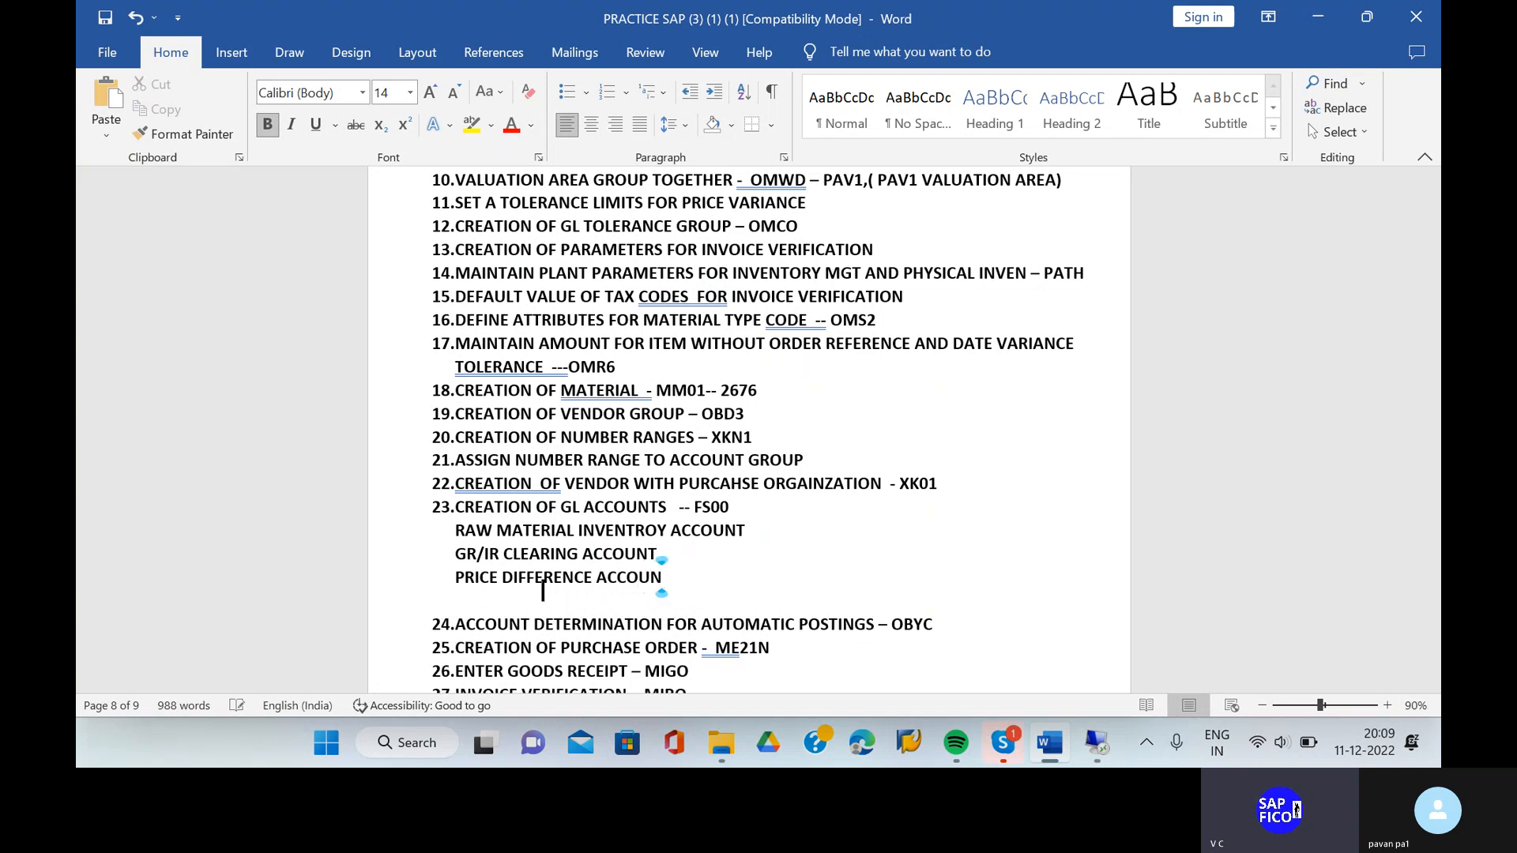
pyautogui.write('FREIGHT CHAR')
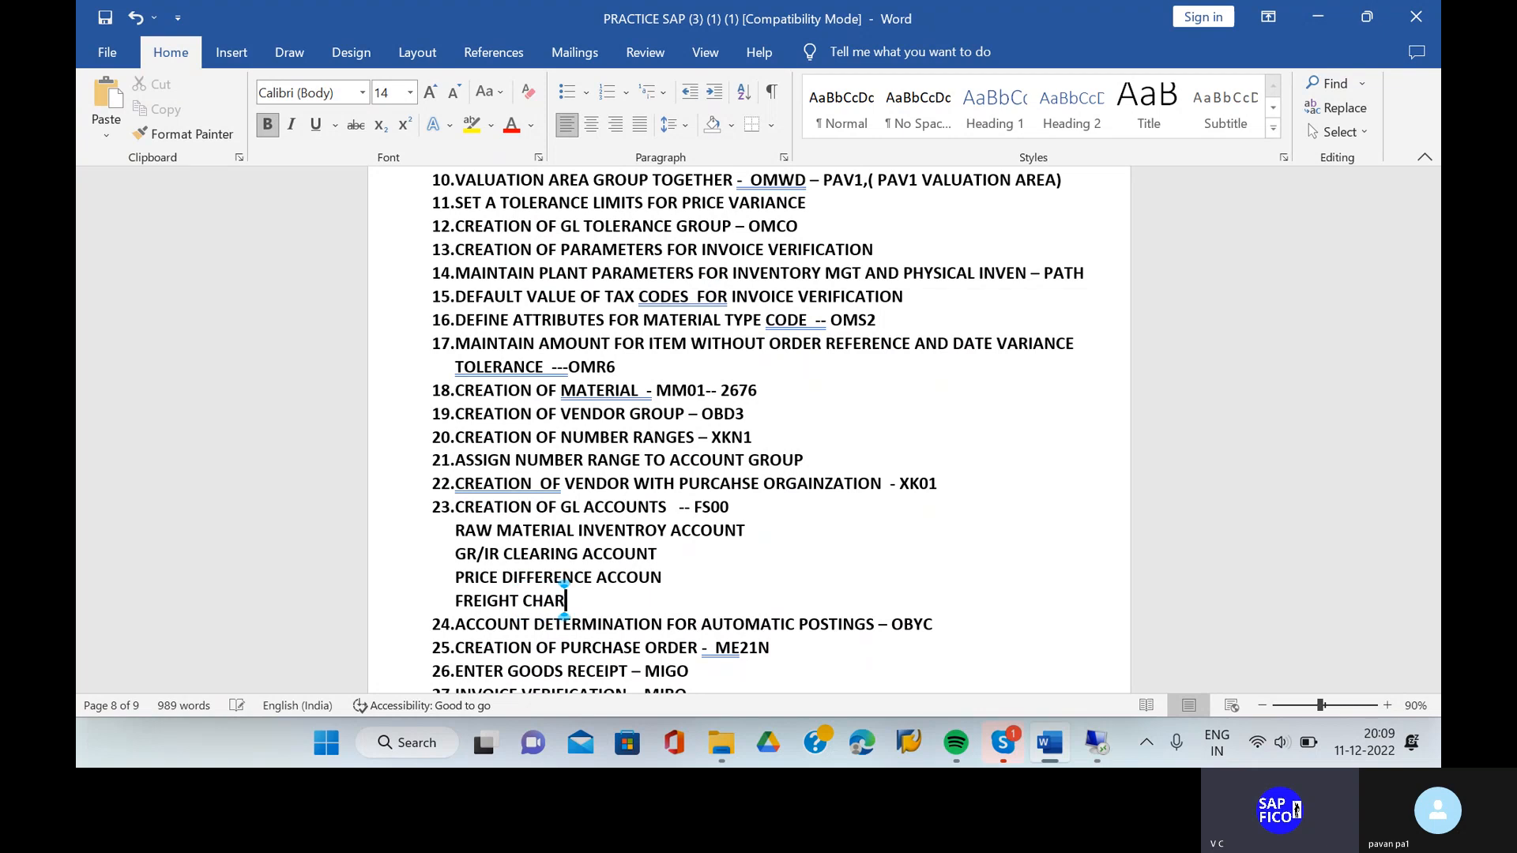
pyautogui.write('GES ACCOUNT ')
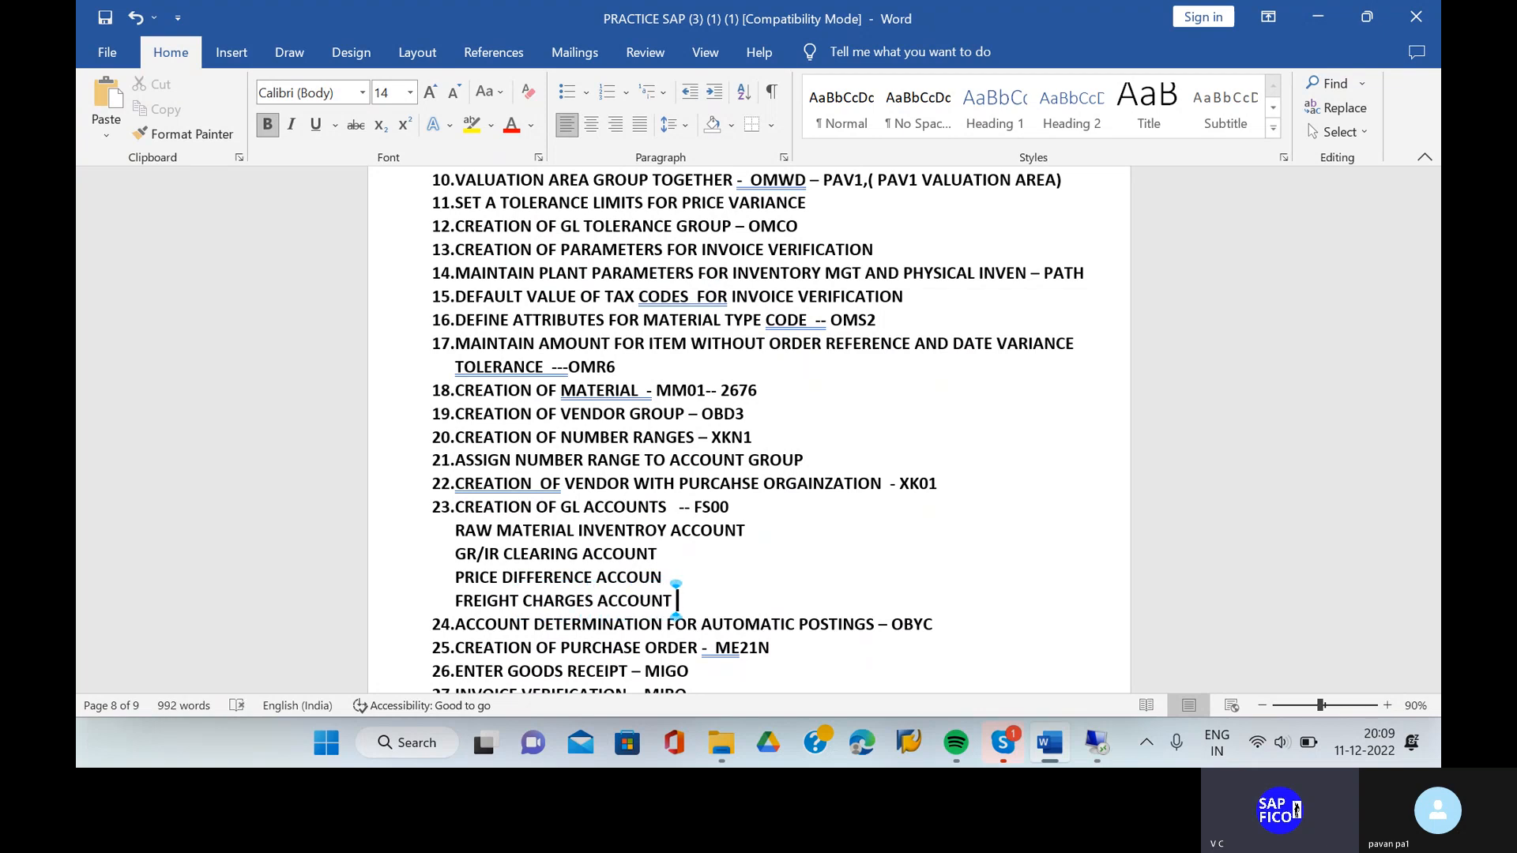
# Step: Append the account categories to the list: CL for freight charges, EXPENSE for price difference, CL for GR/IR clearing, CA for raw material
pyautogui.write('- CL')
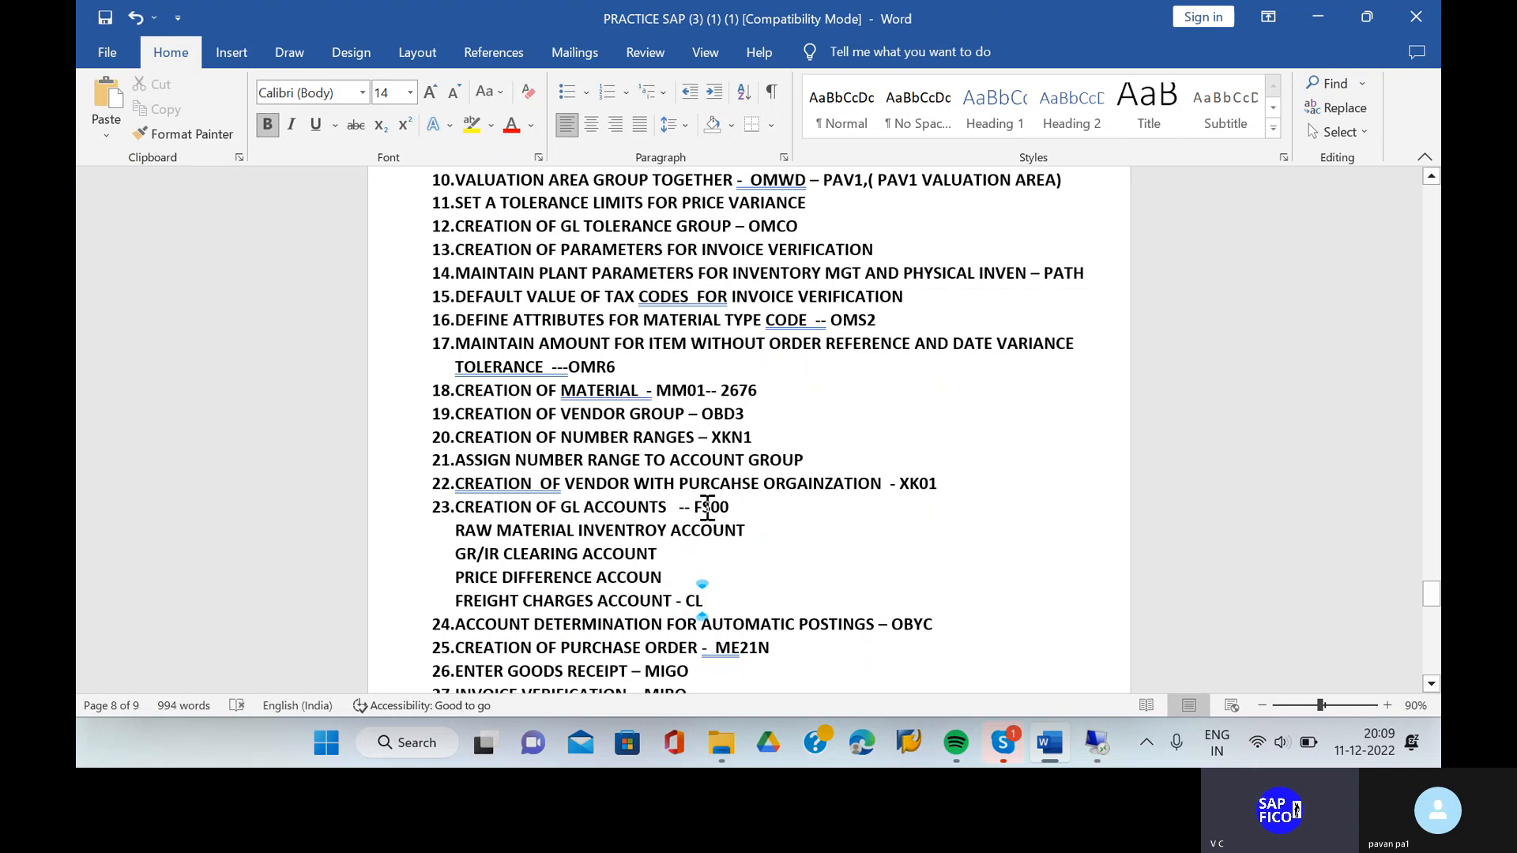
pyautogui.click(677, 576)
pyautogui.write('- E')
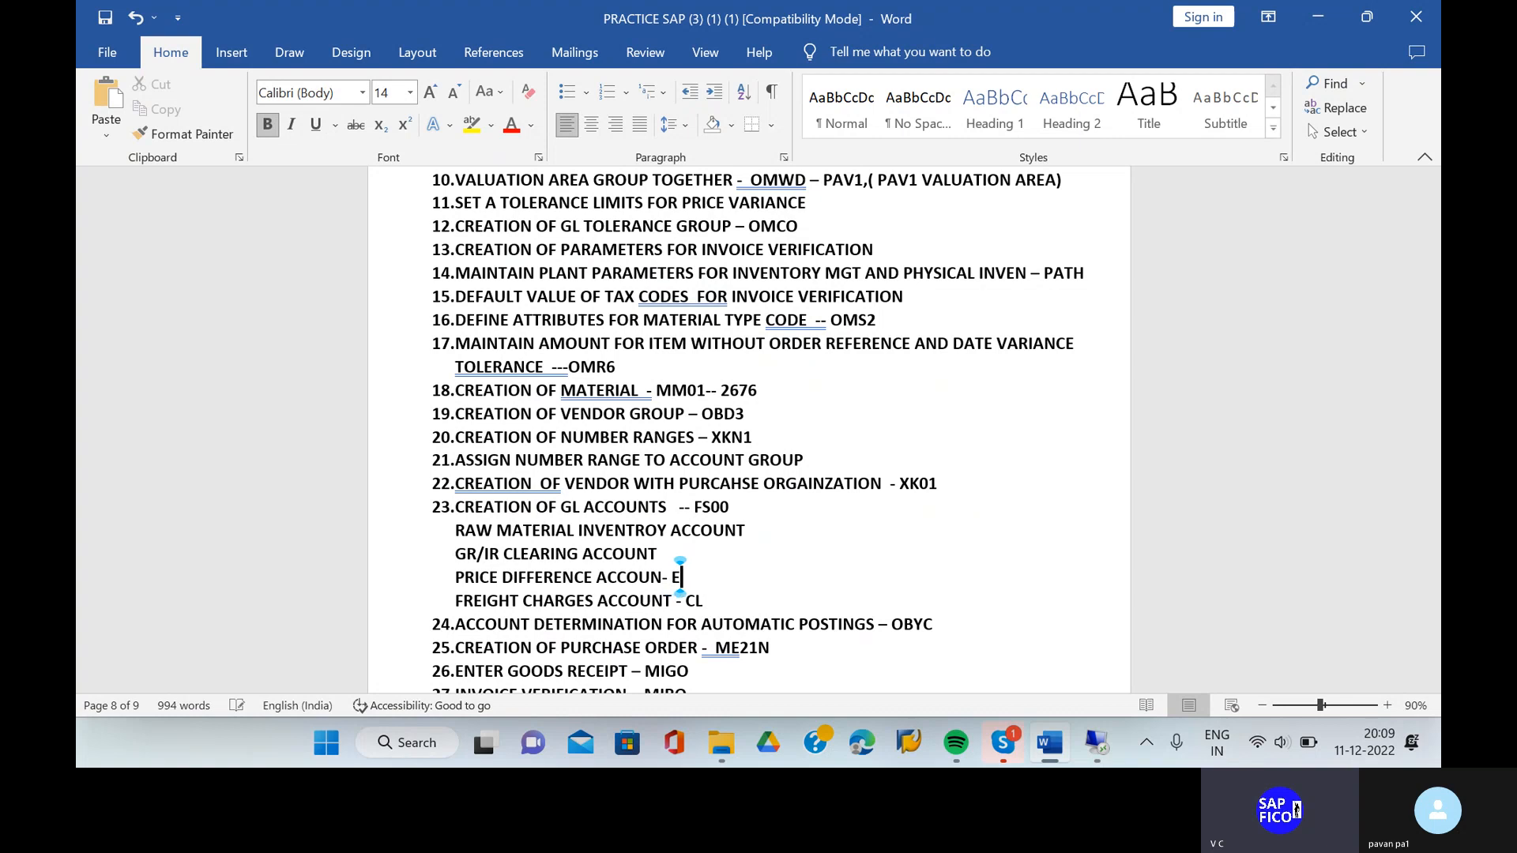
pyautogui.write('XPENSE')
pyautogui.click(661, 556)
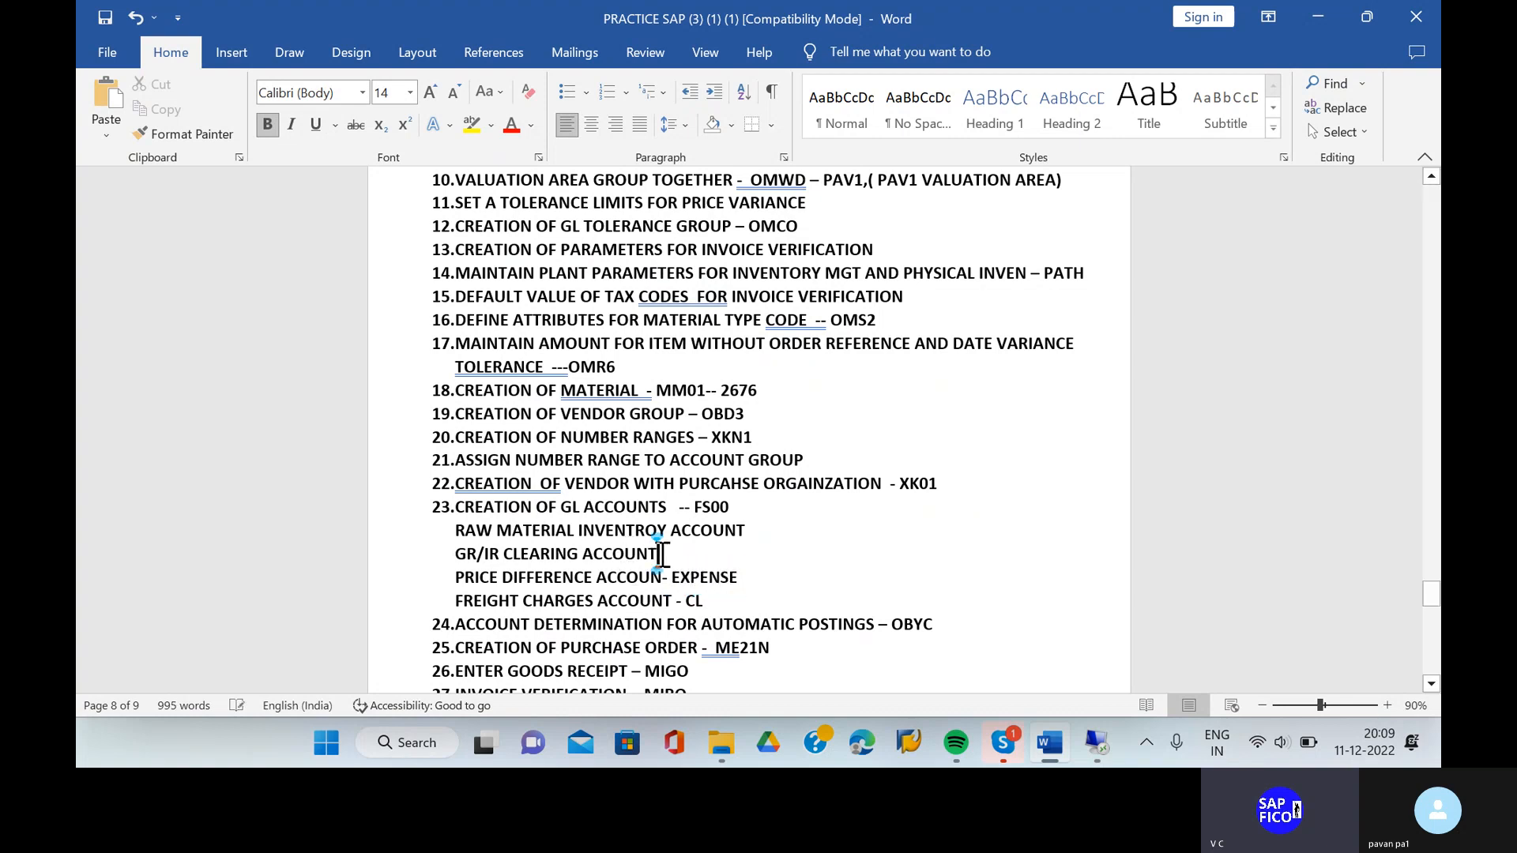
pyautogui.write('- CL')
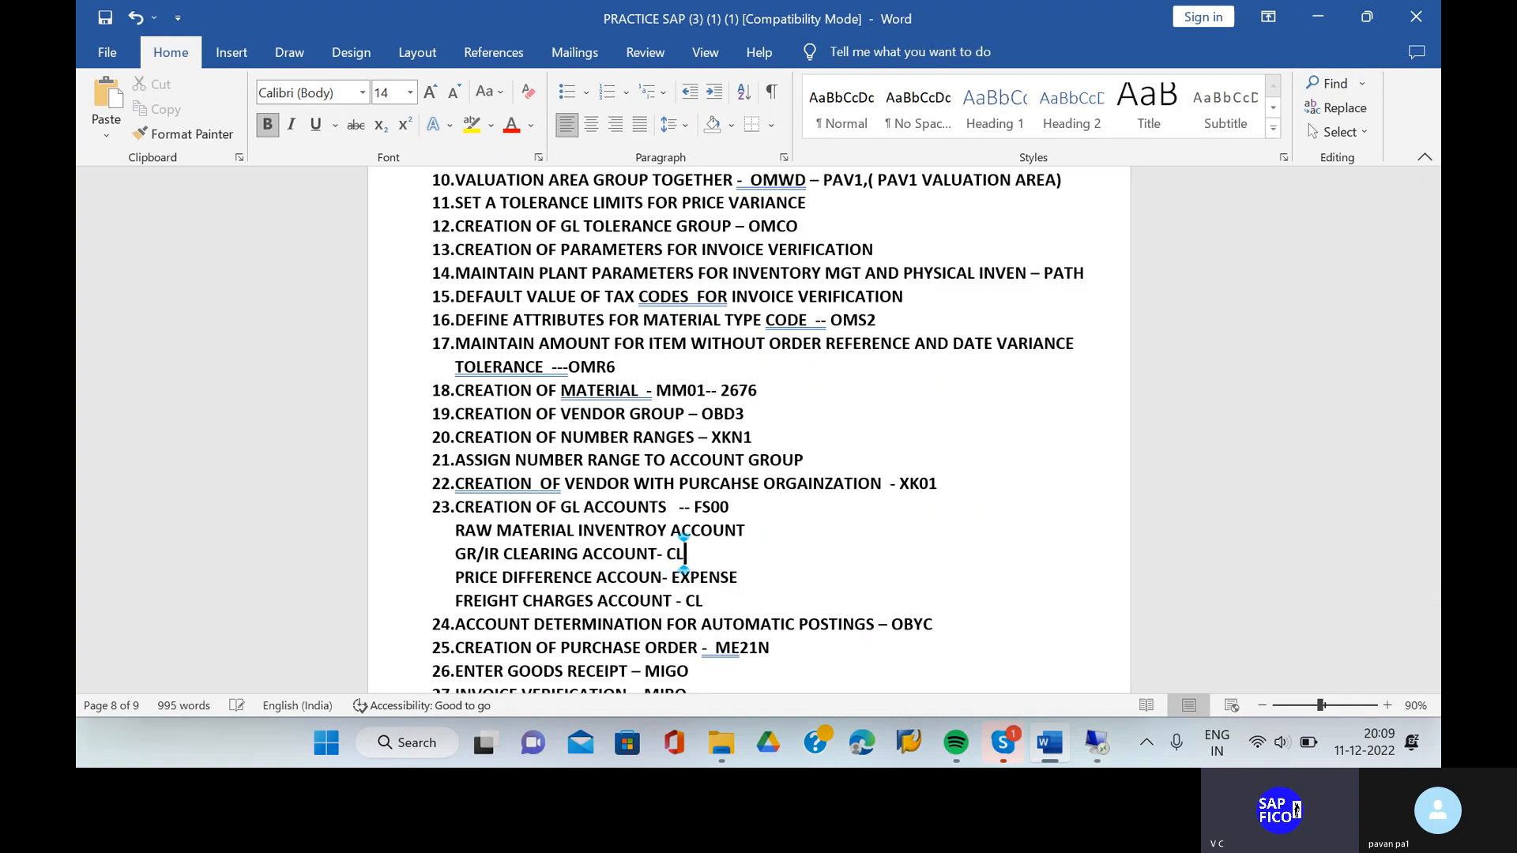
pyautogui.write('- CA')
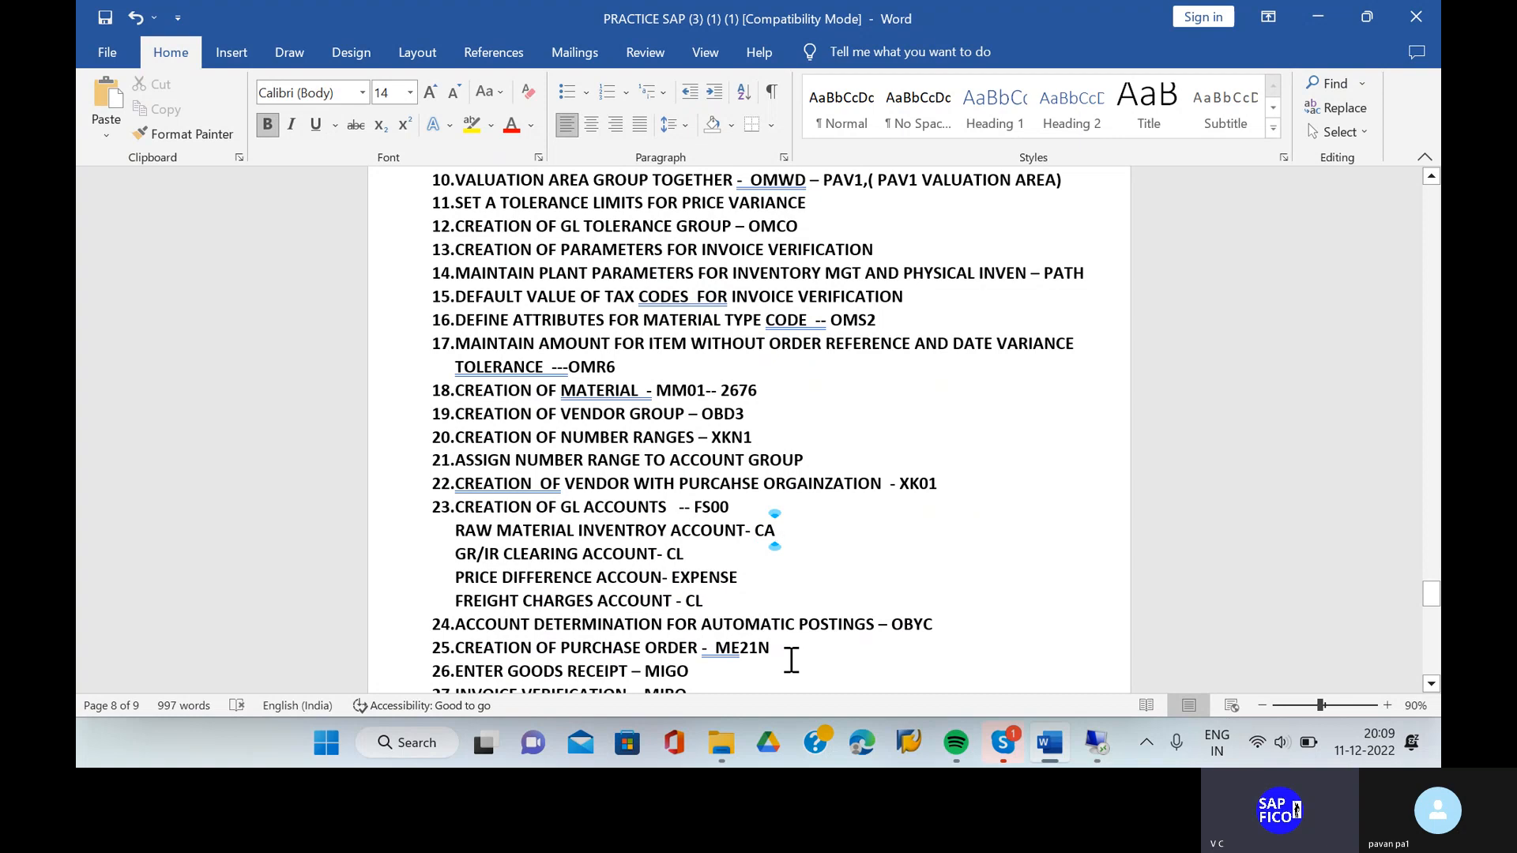
# Step: Check item 24 in the notes, then switch to SAP and open transaction OBYC for automatic posting account determination
pyautogui.click(935, 622)
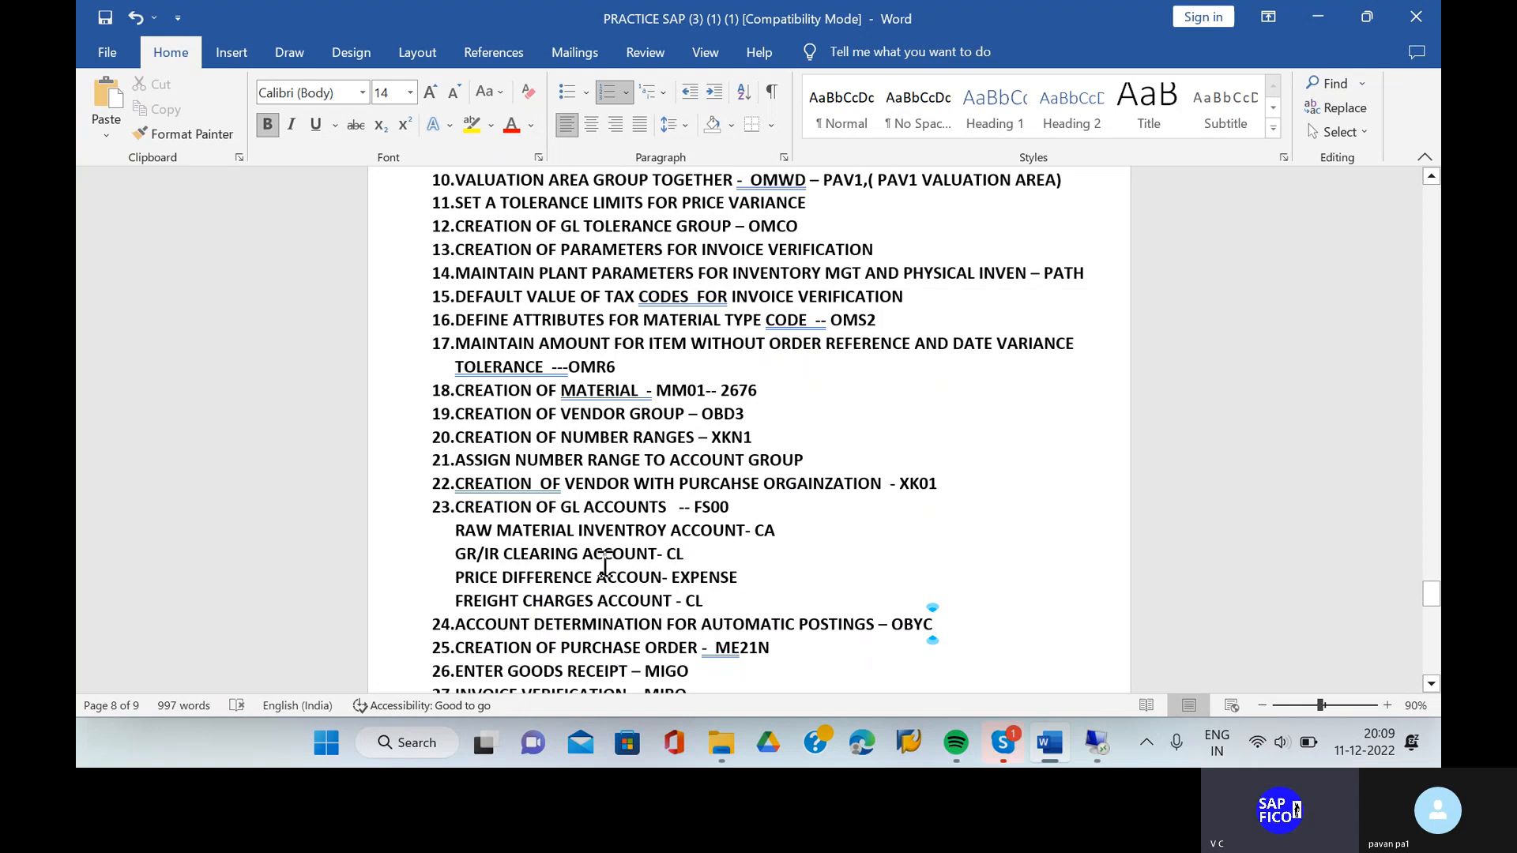
pyautogui.scroll(-2, 825, 583)
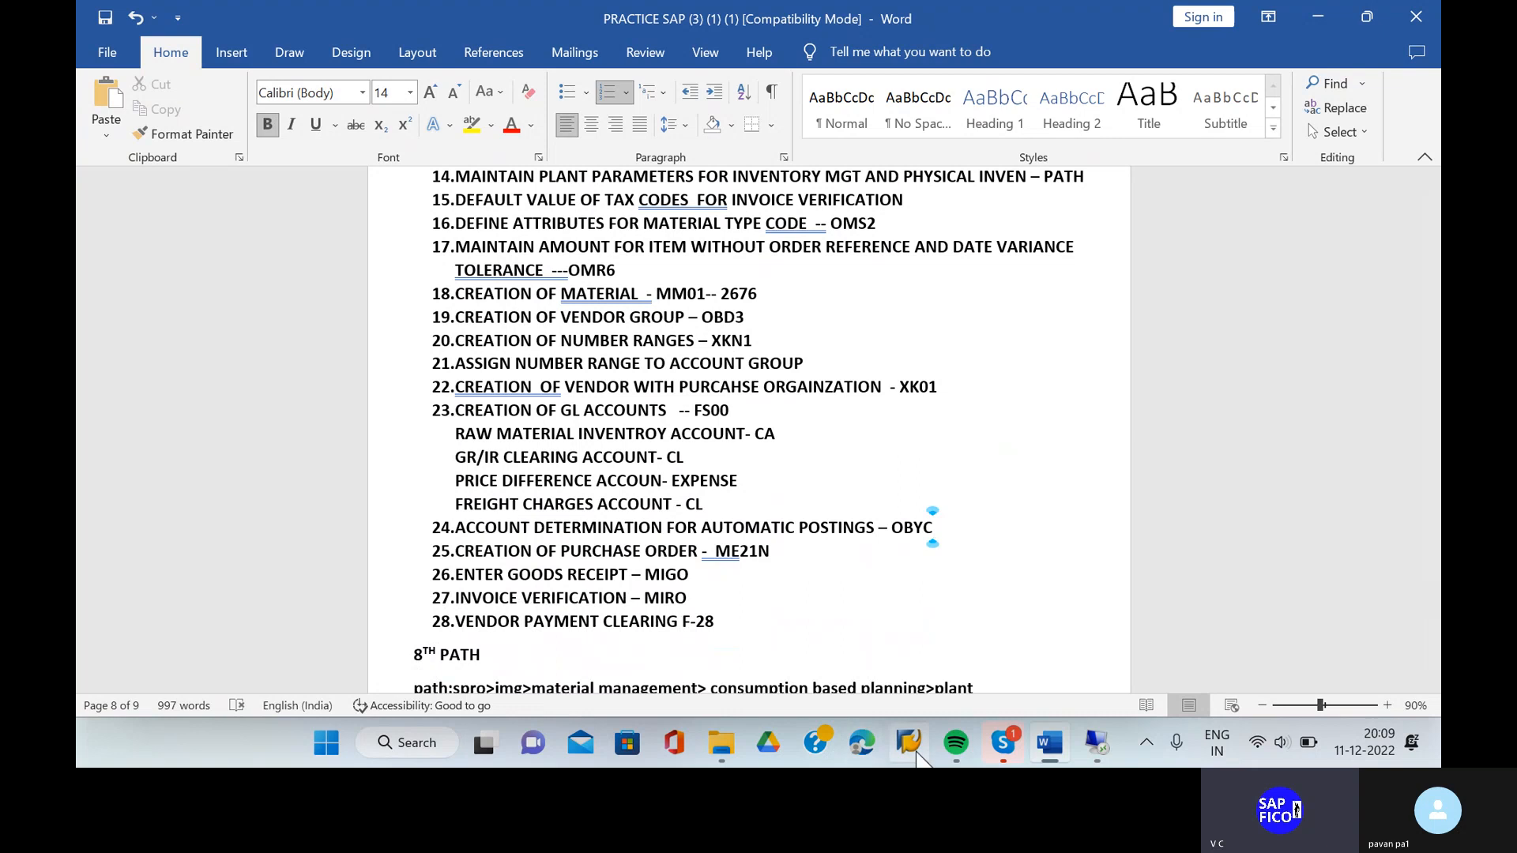
pyautogui.click(1108, 757)
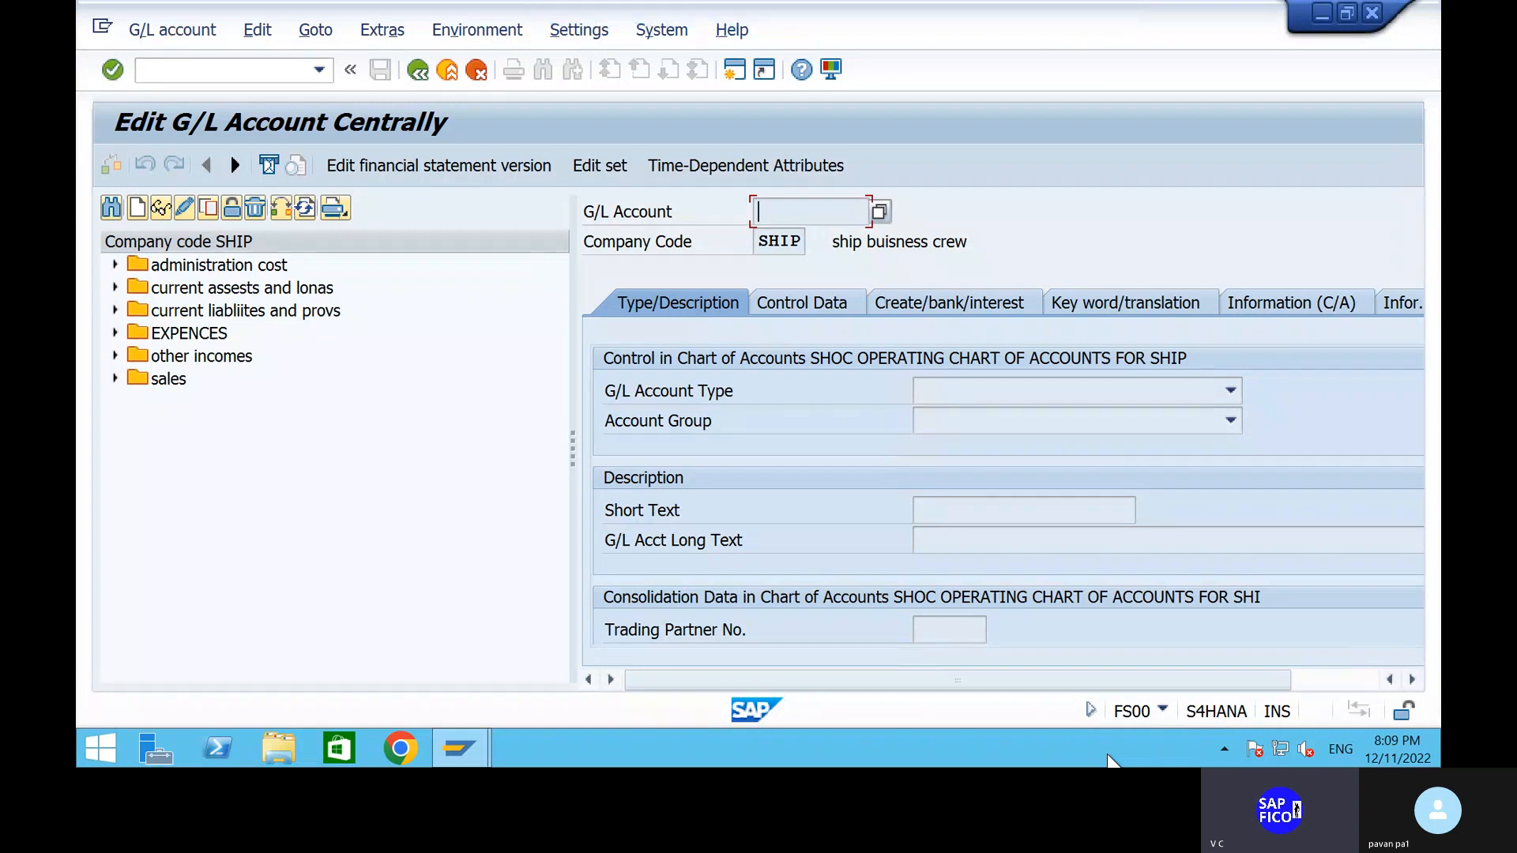
pyautogui.click(163, 67)
pyautogui.write('/N')
pyautogui.press('Return')
pyautogui.write('OBYC')
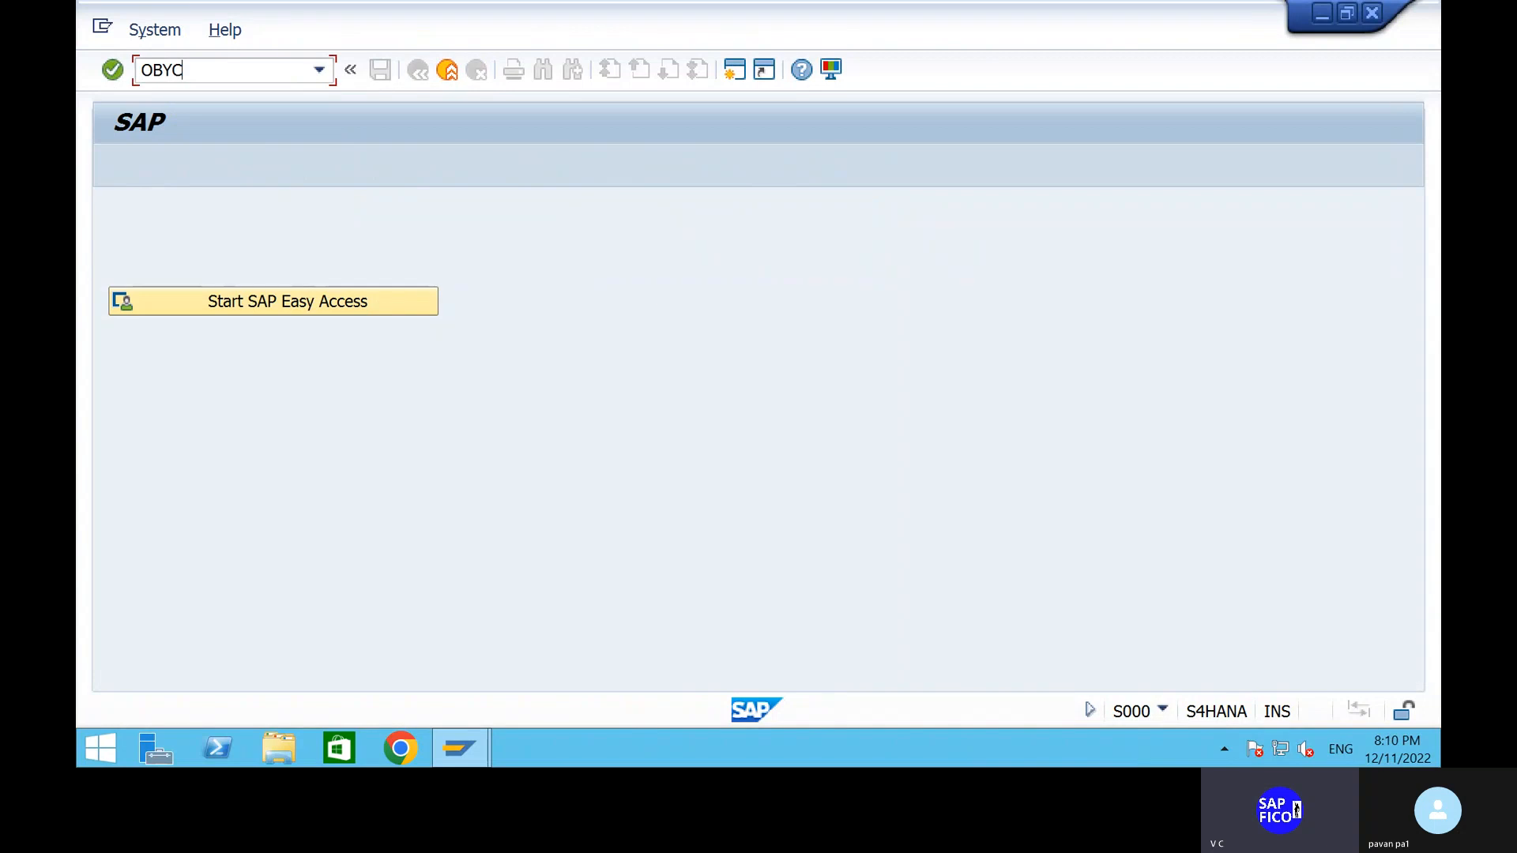
pyautogui.press('Return')
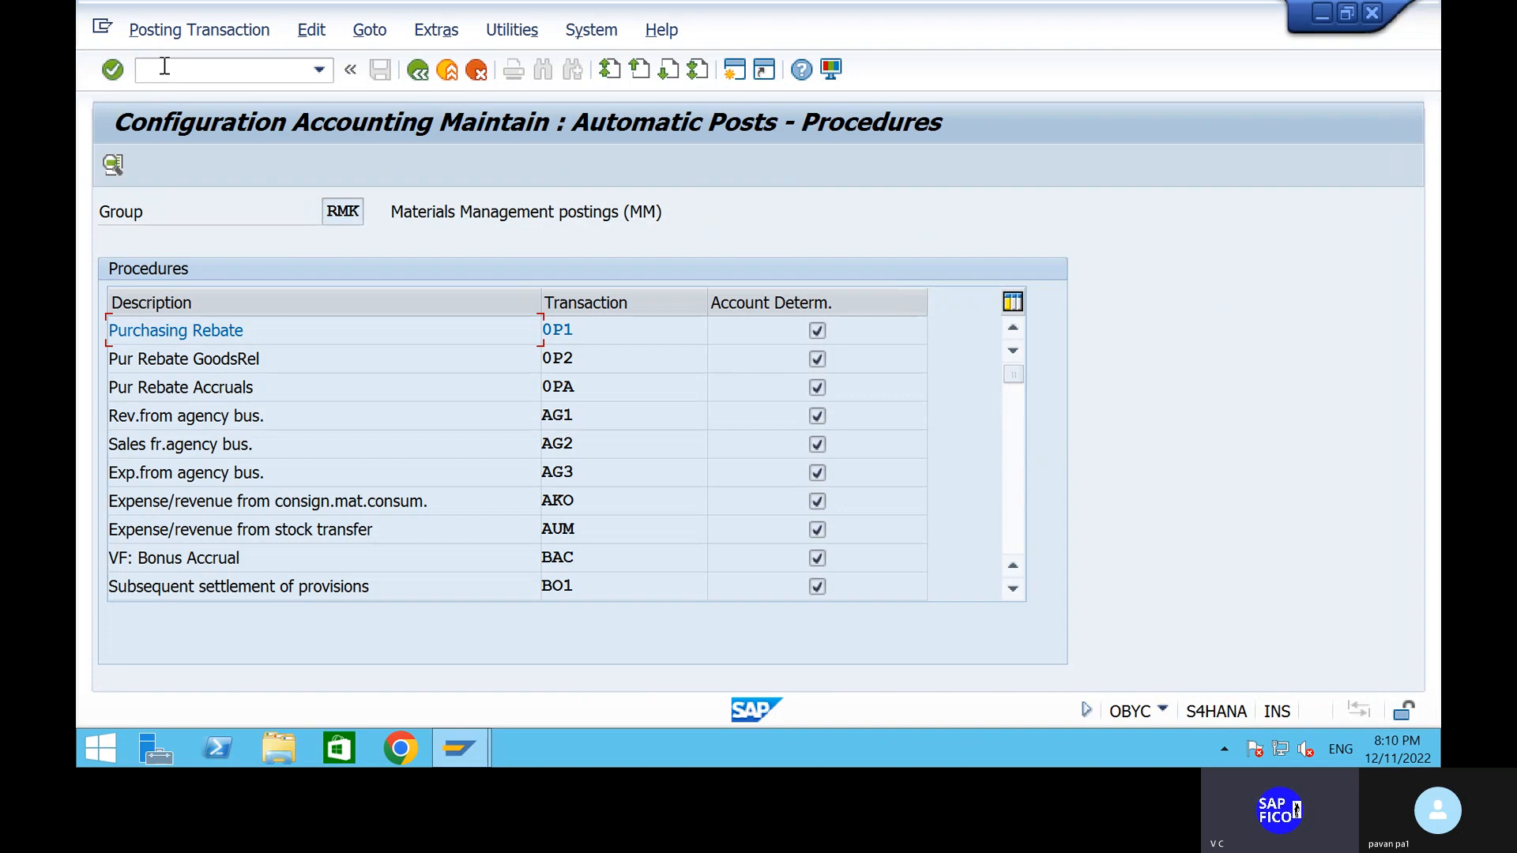
# Step: Open the Inventory posting procedure BSX for chart of accounts SHOC
pyautogui.scroll(-4, 455, 589)
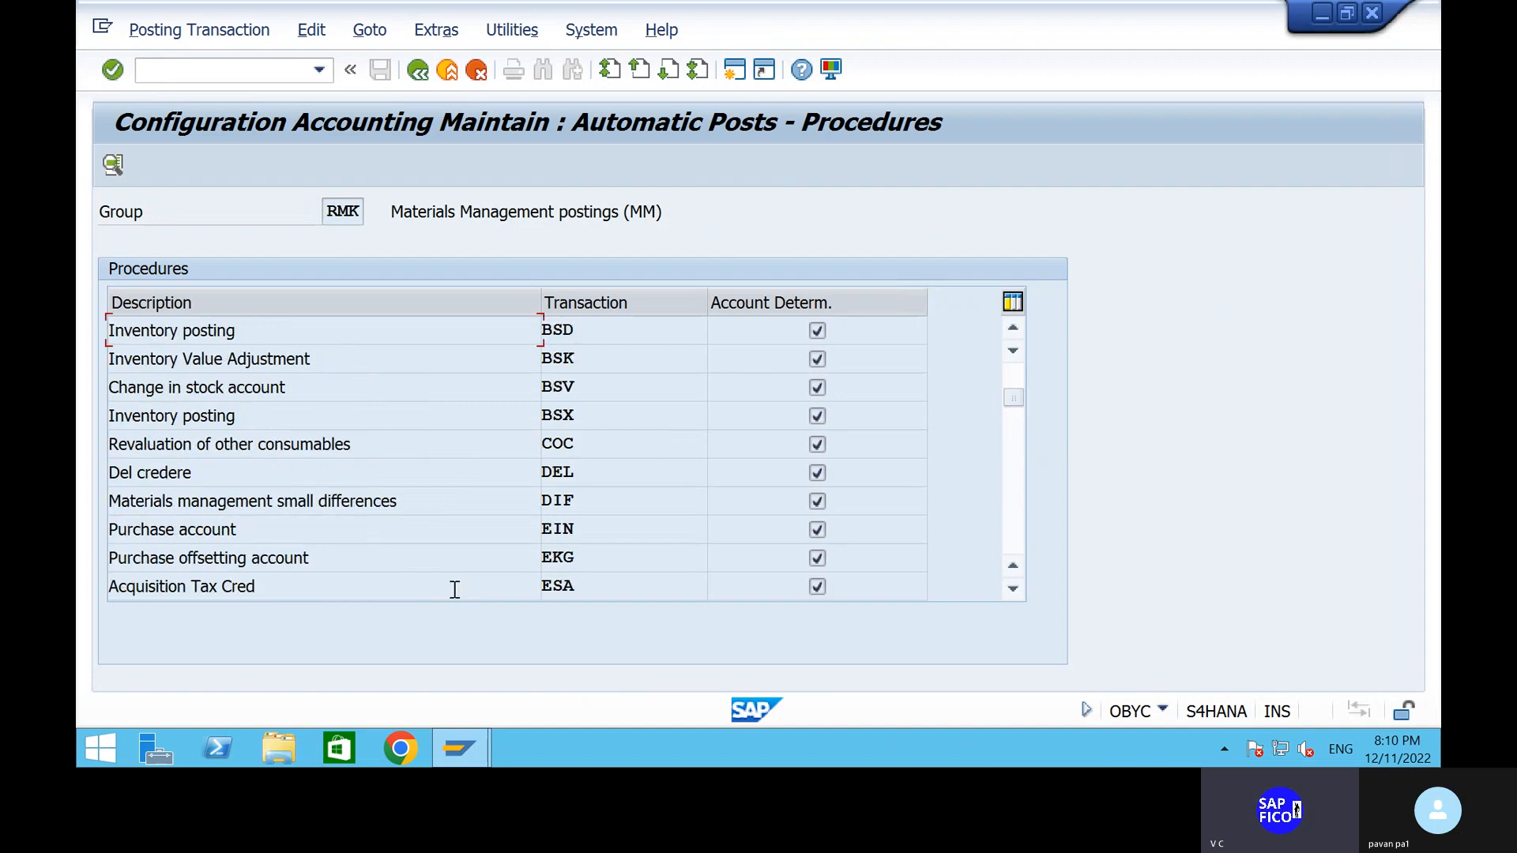
pyautogui.doubleClick(452, 414)
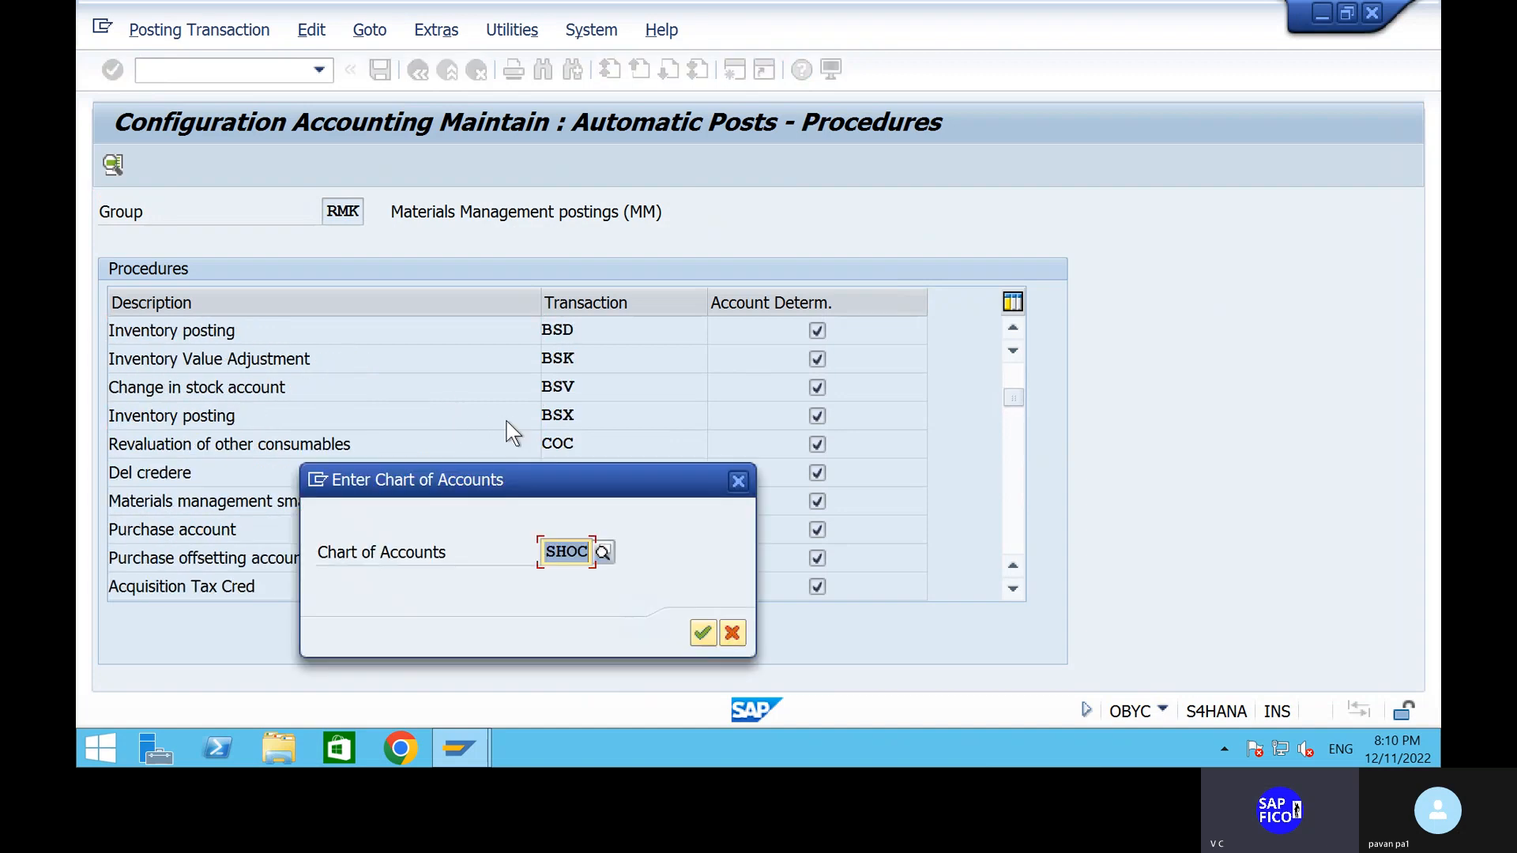
pyautogui.click(701, 632)
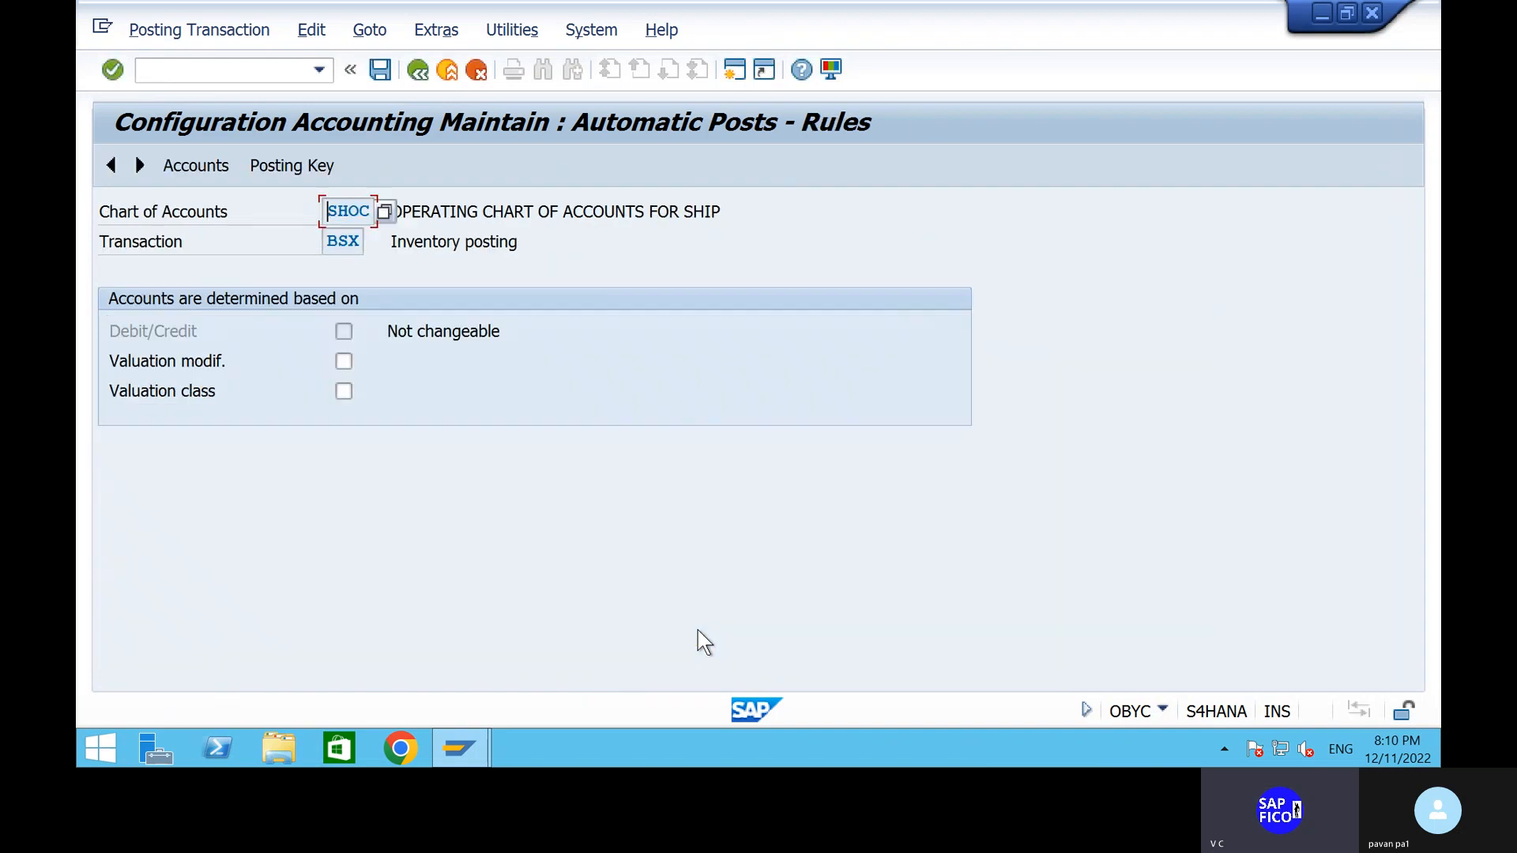
# Step: Base the BSX account determination on valuation modification and valuation class, save the rules, and open its posting keys
pyautogui.click(344, 392)
pyautogui.click(344, 361)
pyautogui.click(285, 168)
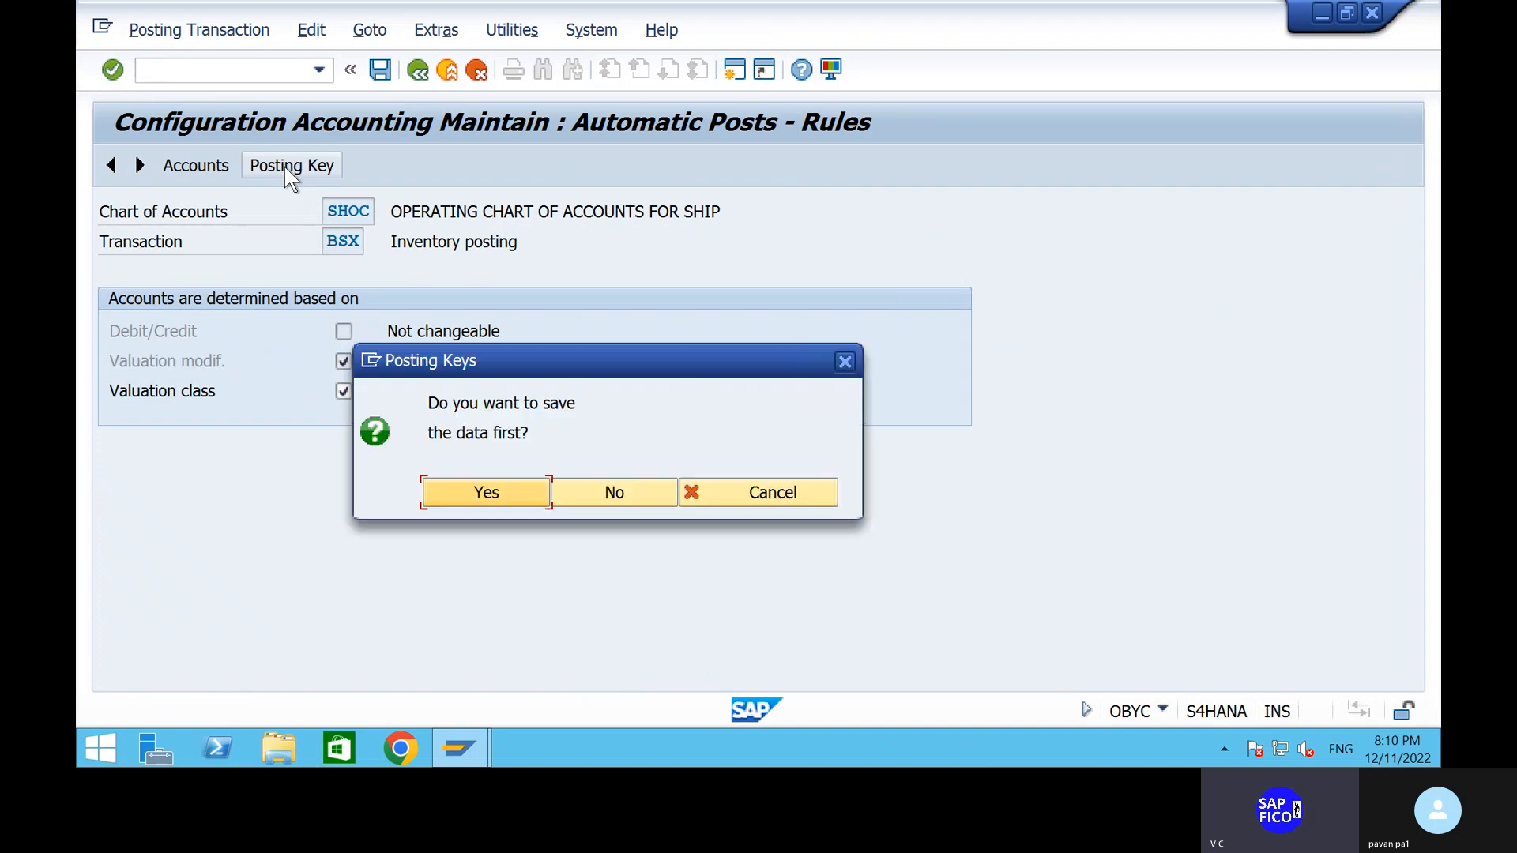
pyautogui.click(501, 499)
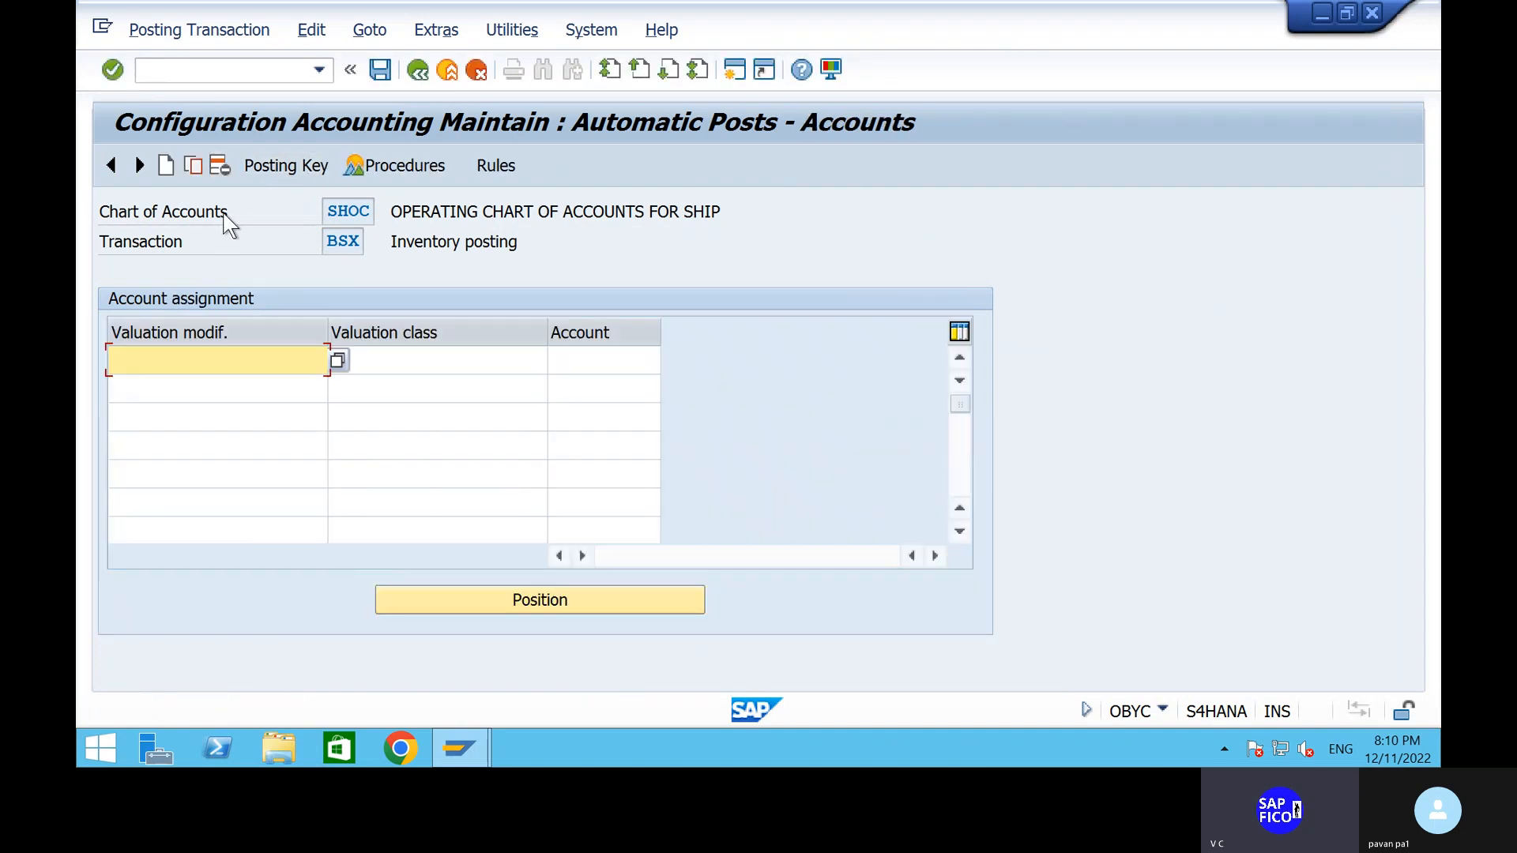
pyautogui.click(291, 169)
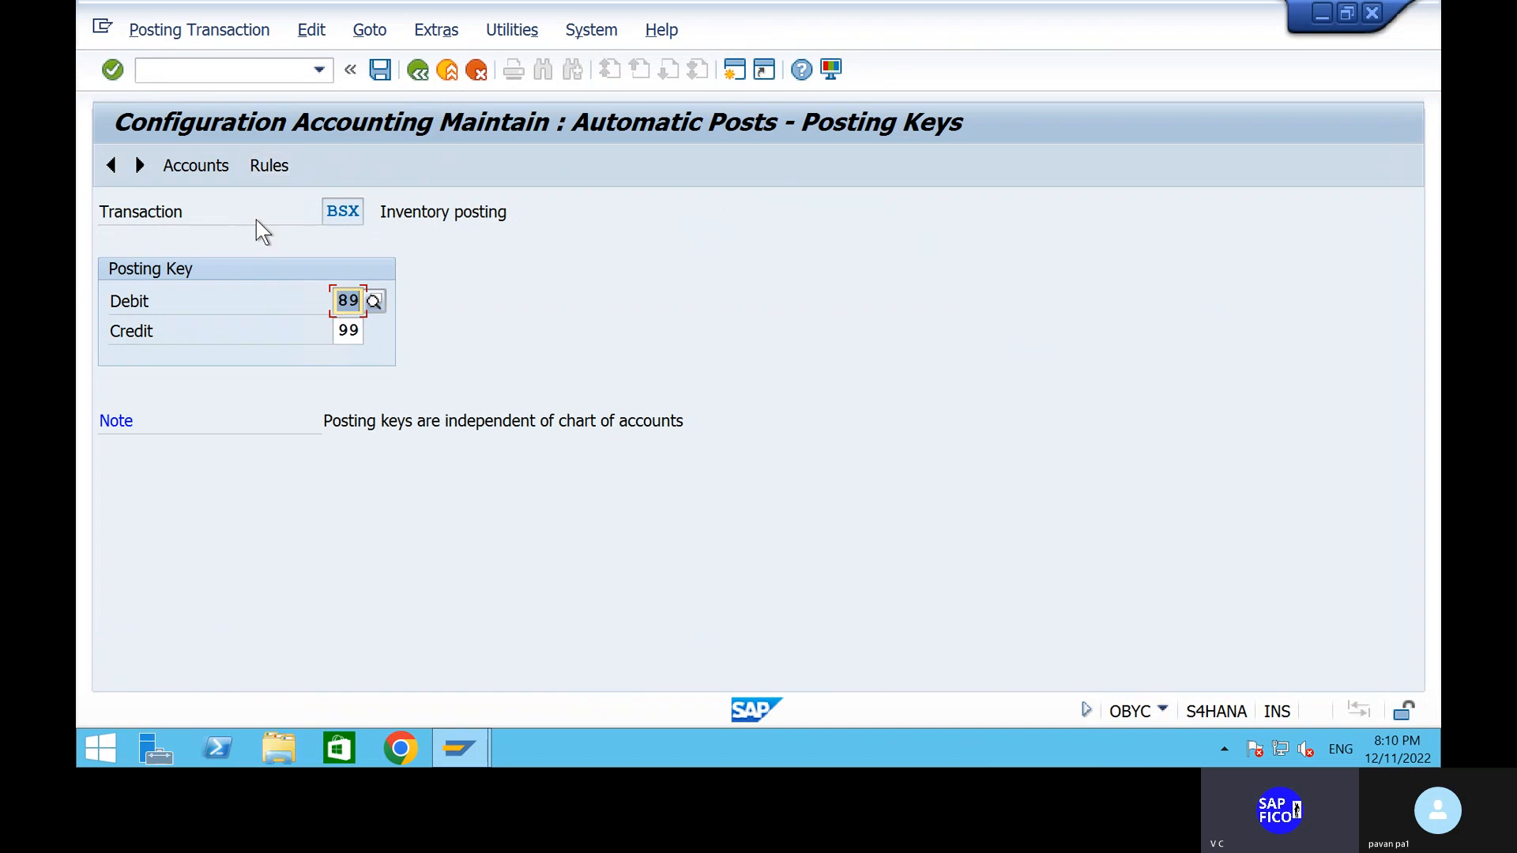
# Step: Assign the raw material inventory G/L account to valuation modification PAV1 and valuation class 3100 in the BSX account assignment
pyautogui.click(211, 174)
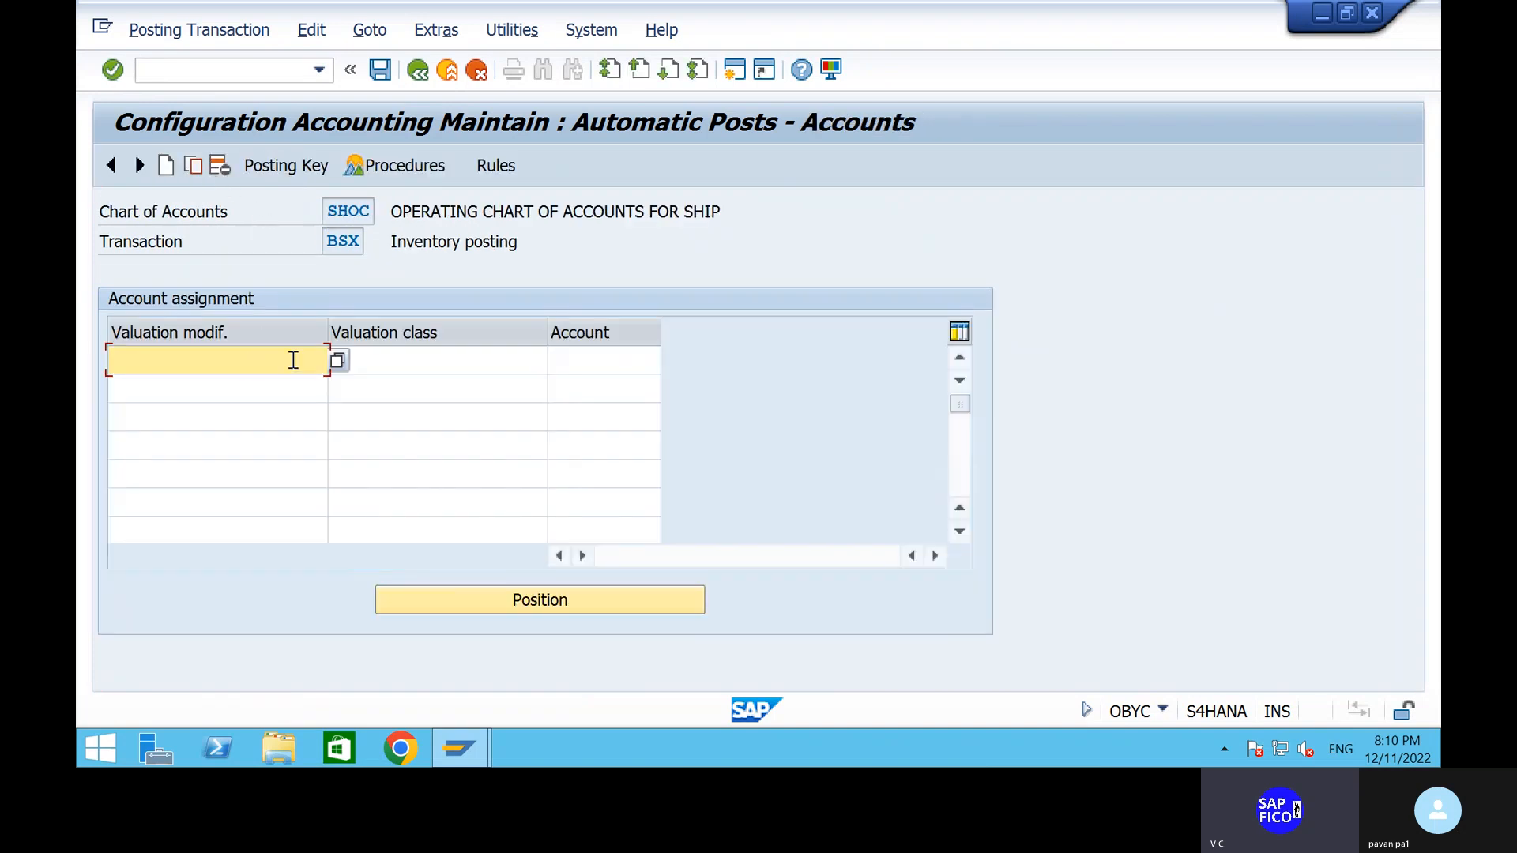
pyautogui.click(344, 365)
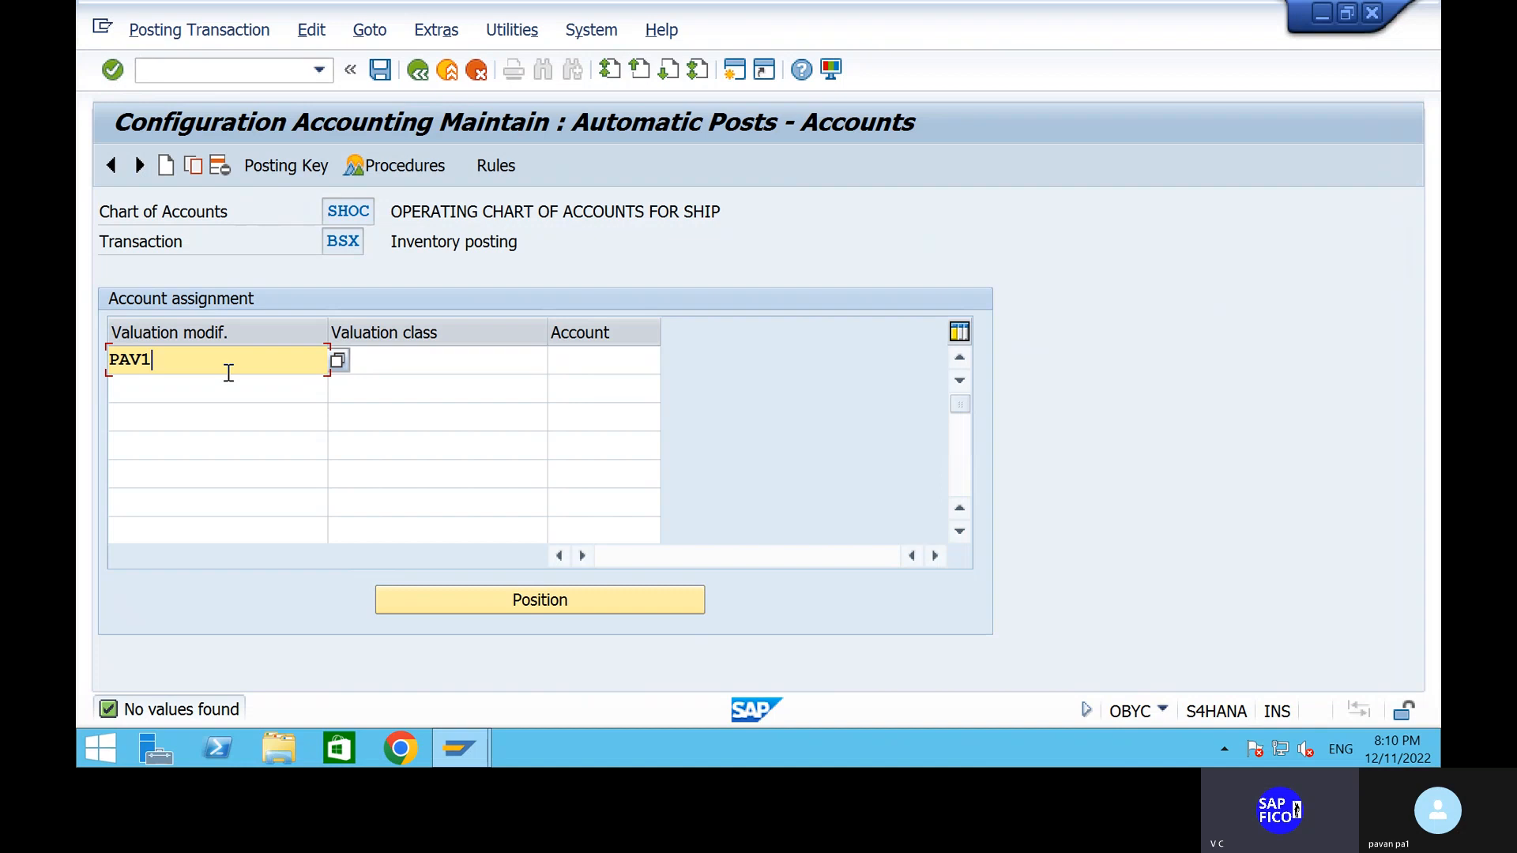
pyautogui.click(386, 359)
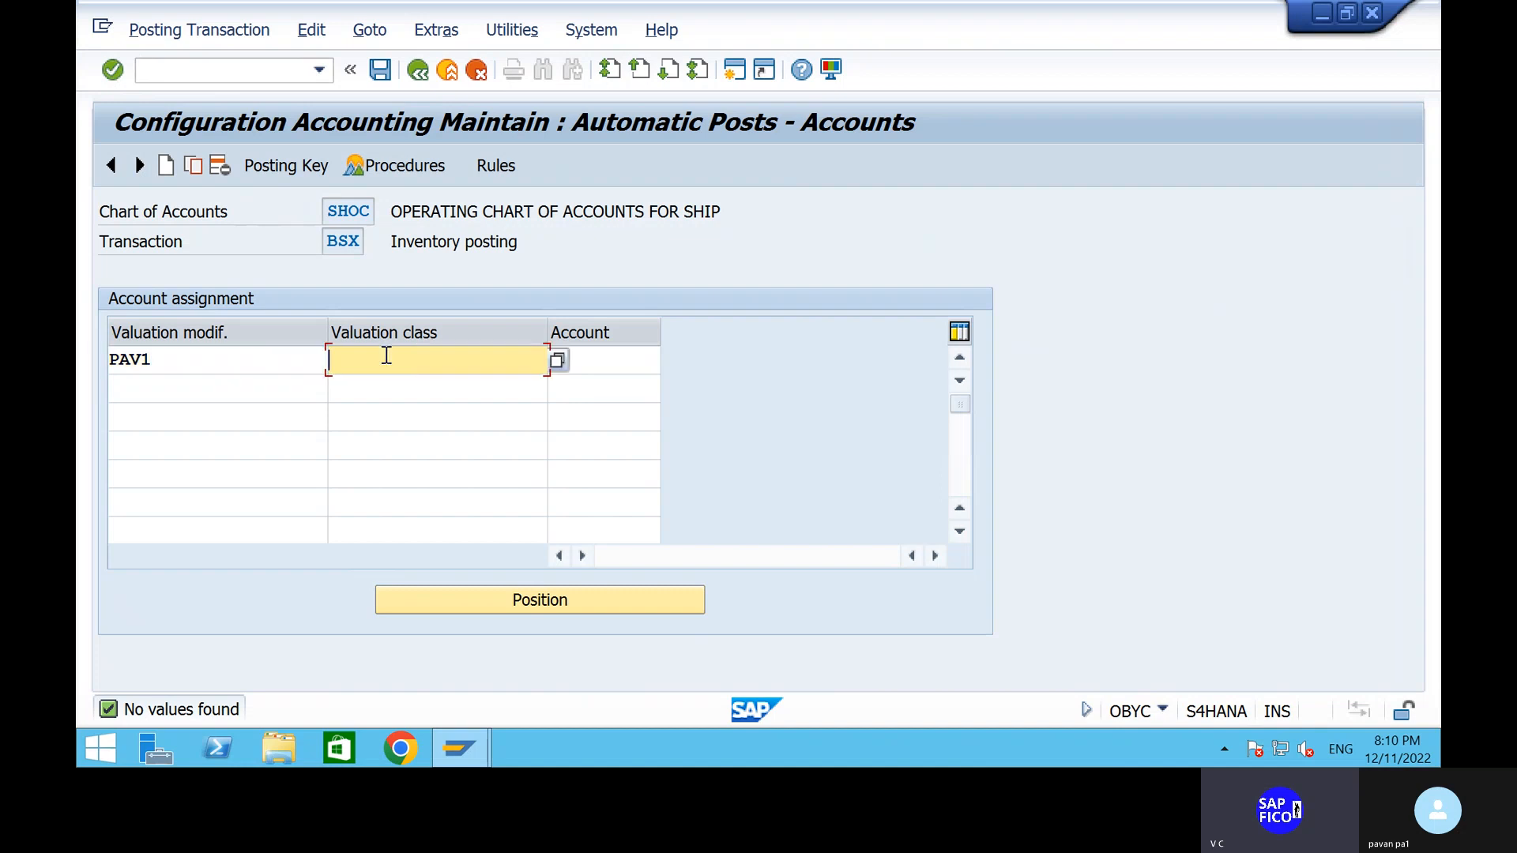
pyautogui.write('3100')
pyautogui.click(595, 359)
pyautogui.click(671, 360)
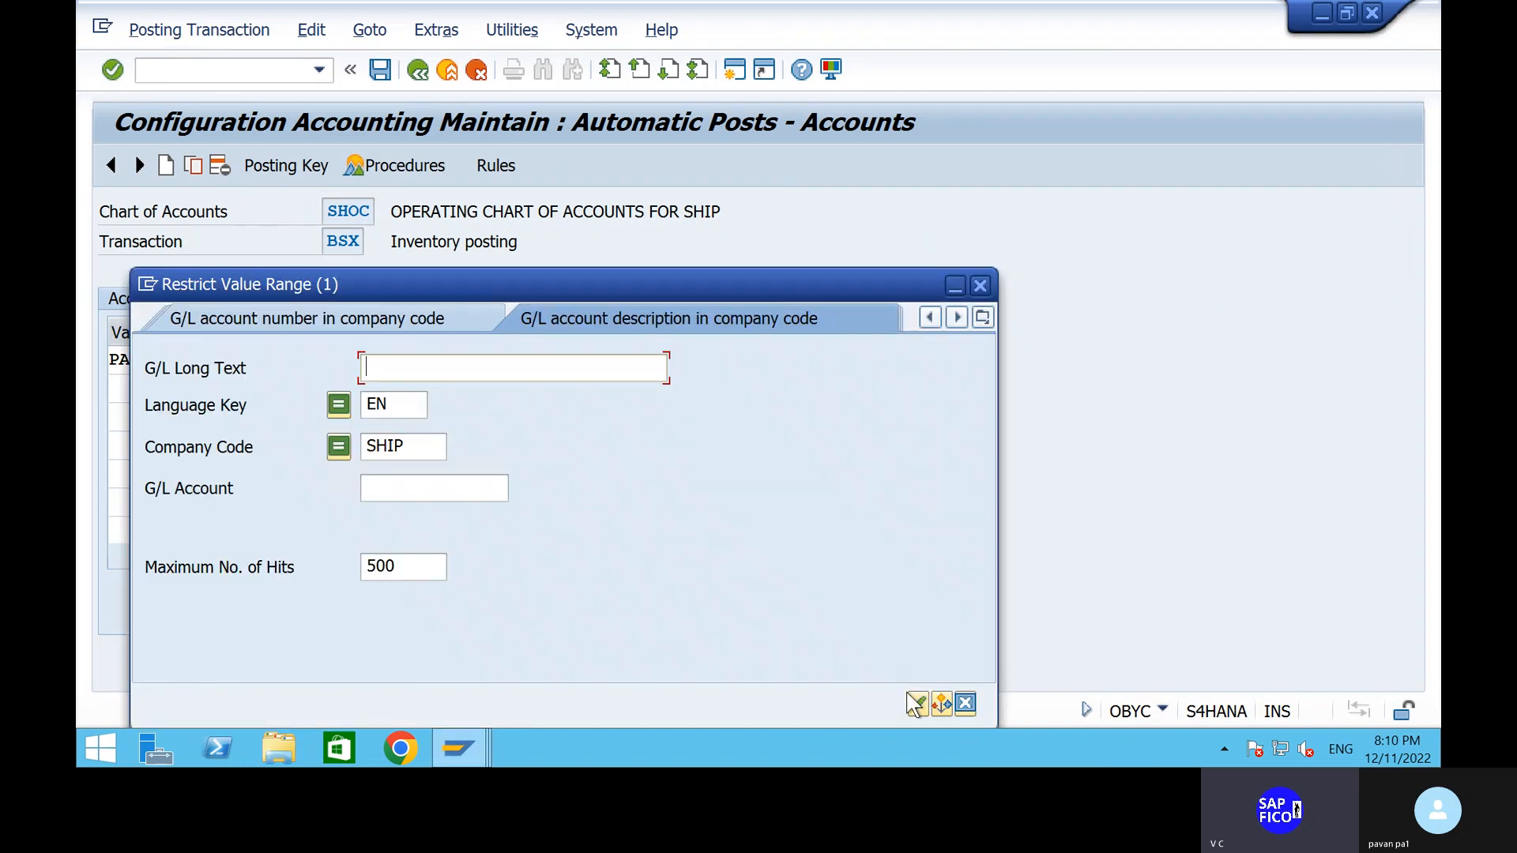
pyautogui.click(918, 702)
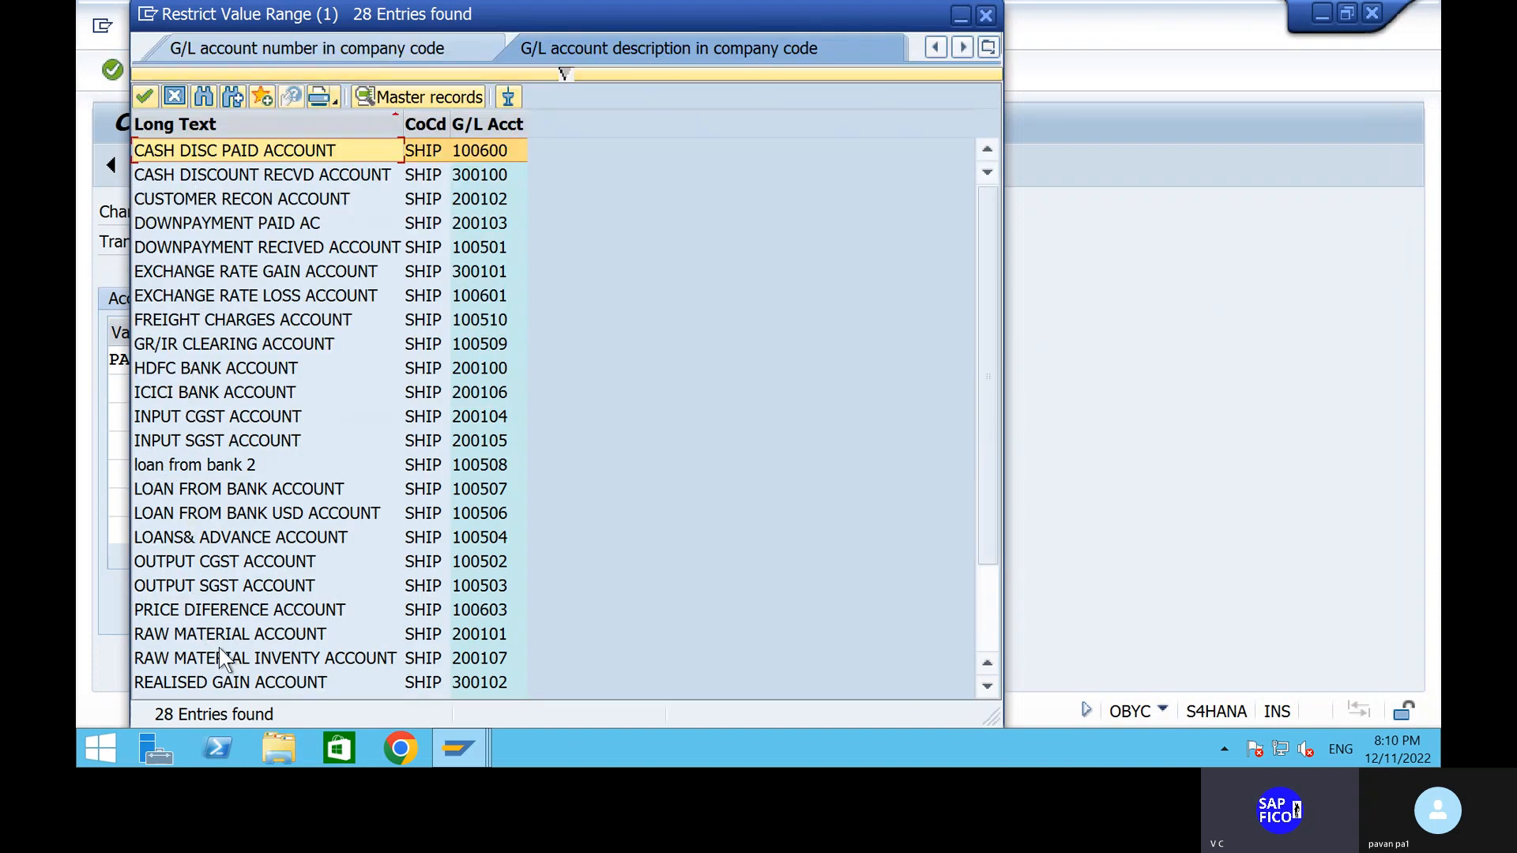
pyautogui.click(243, 662)
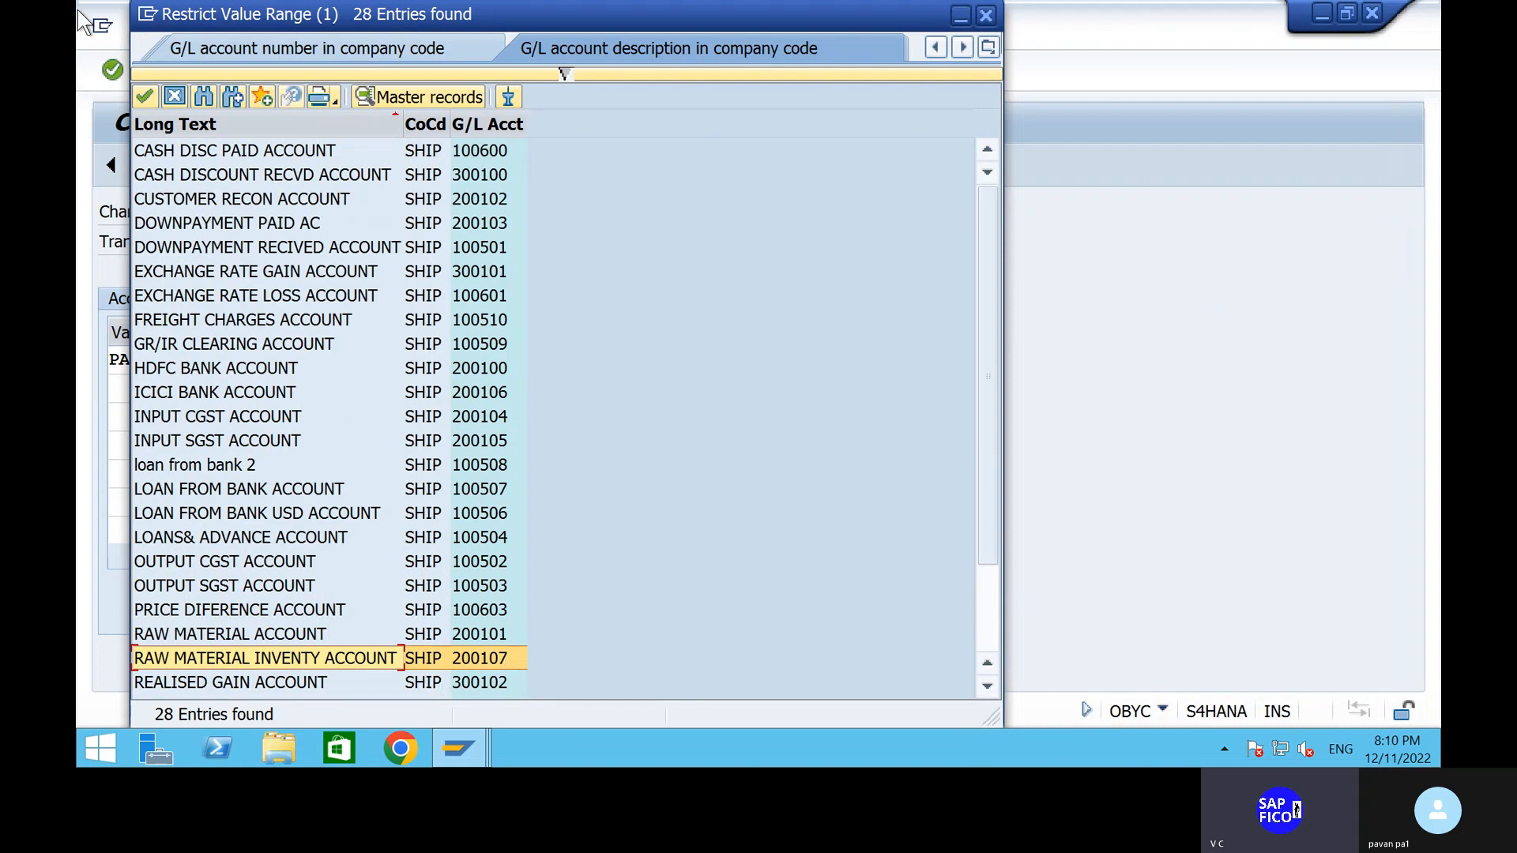
pyautogui.click(144, 97)
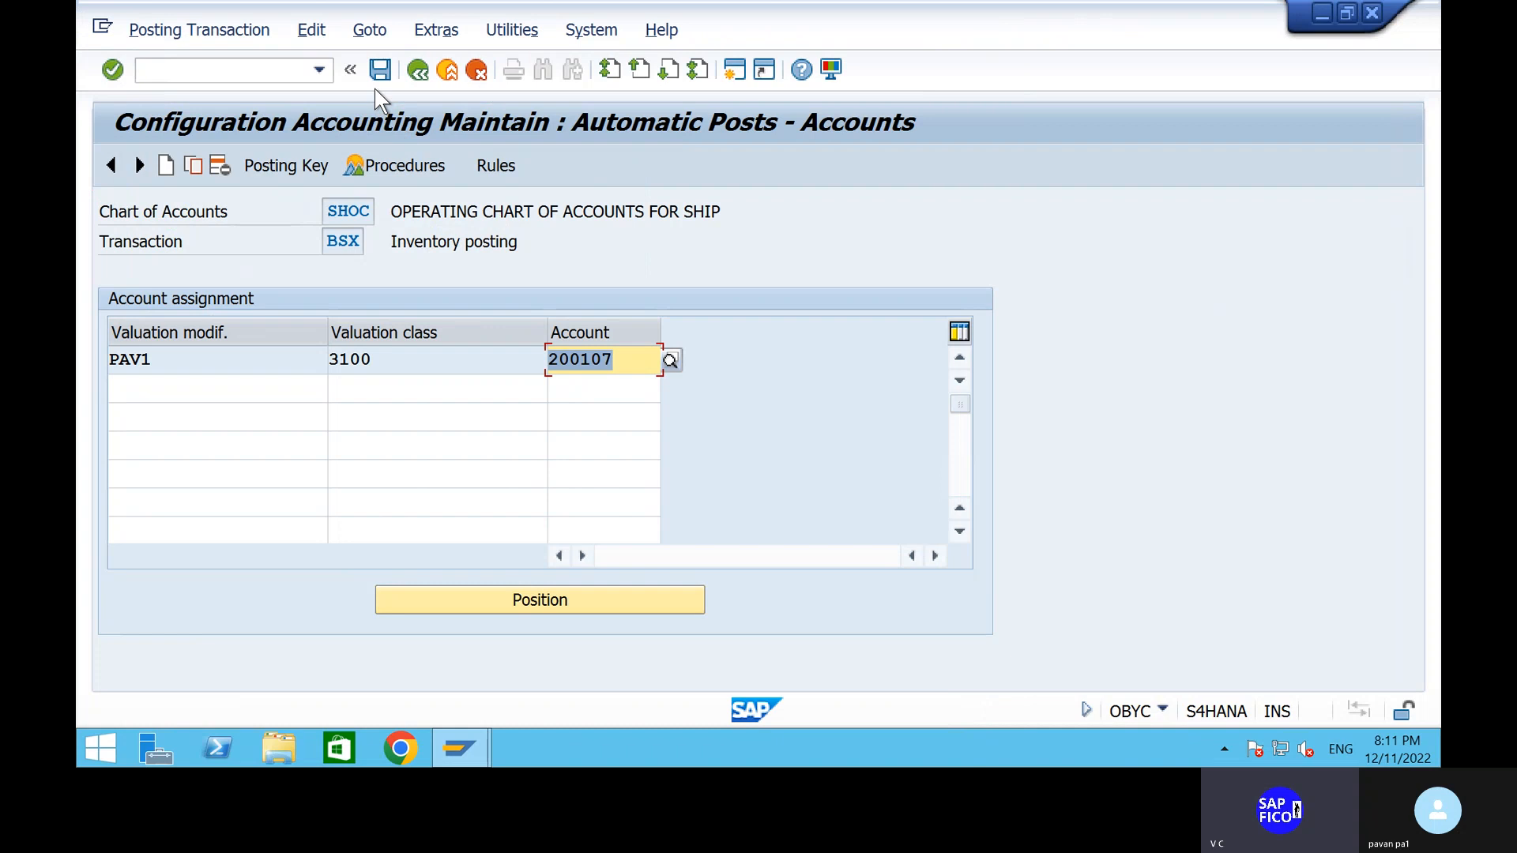
# Step: Save the BSX account assignment in customizing request S4HK903880 and return to the procedures list
pyautogui.click(380, 69)
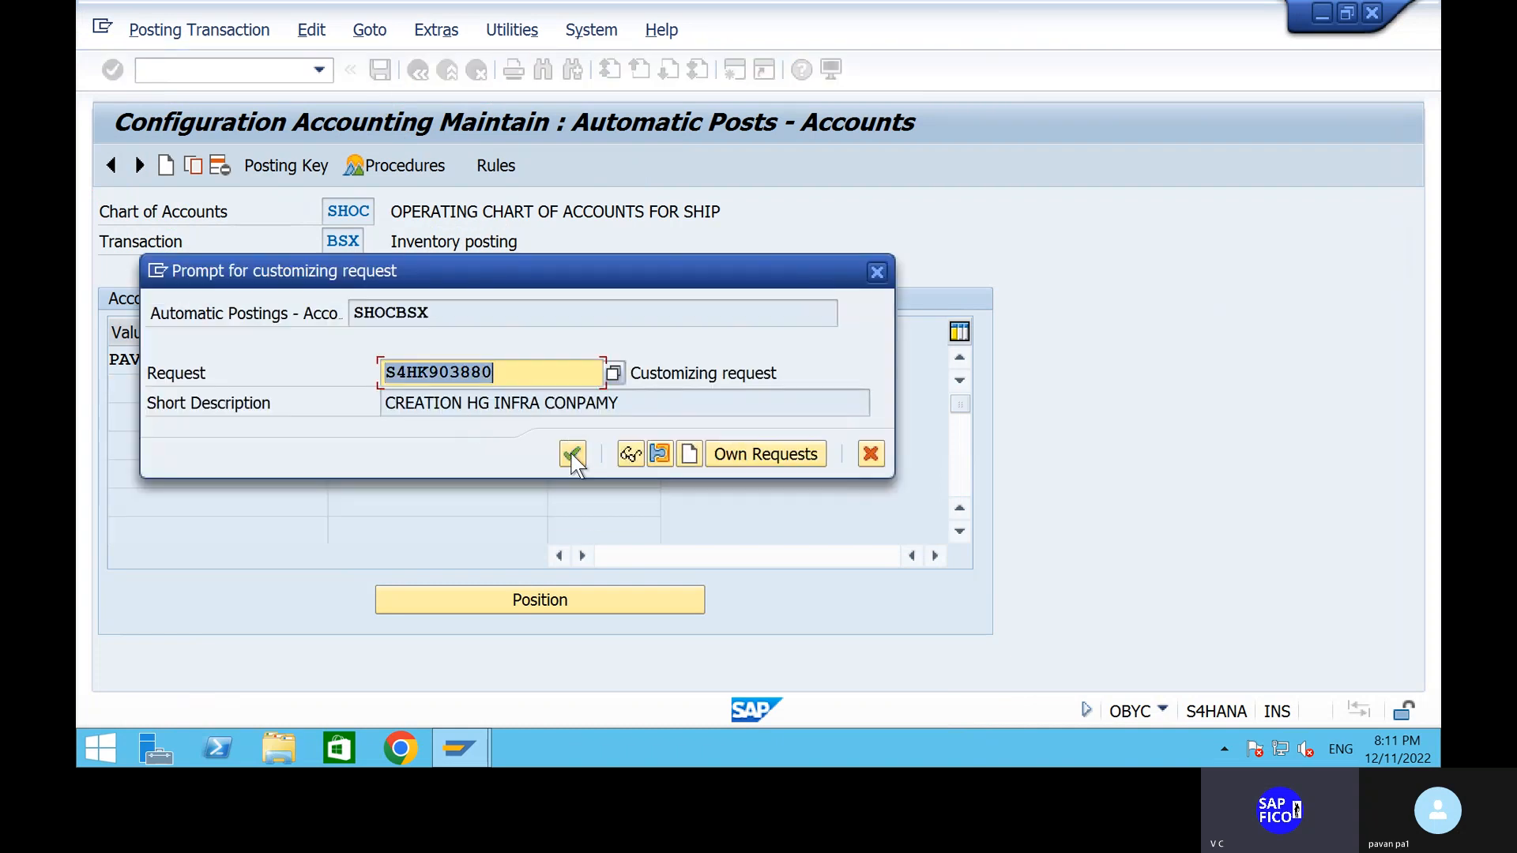
pyautogui.click(574, 459)
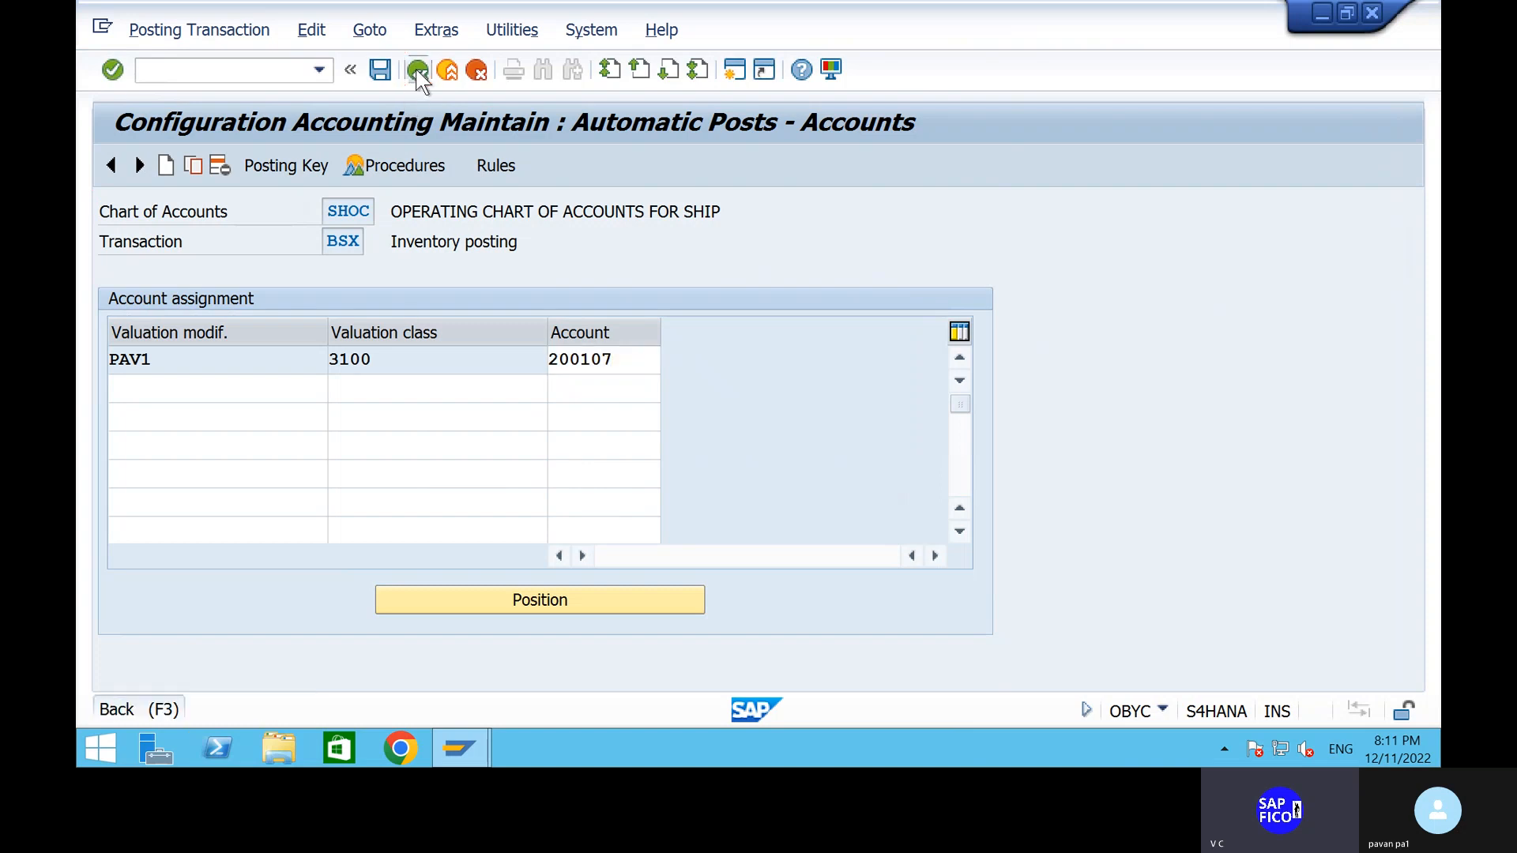
pyautogui.click(417, 70)
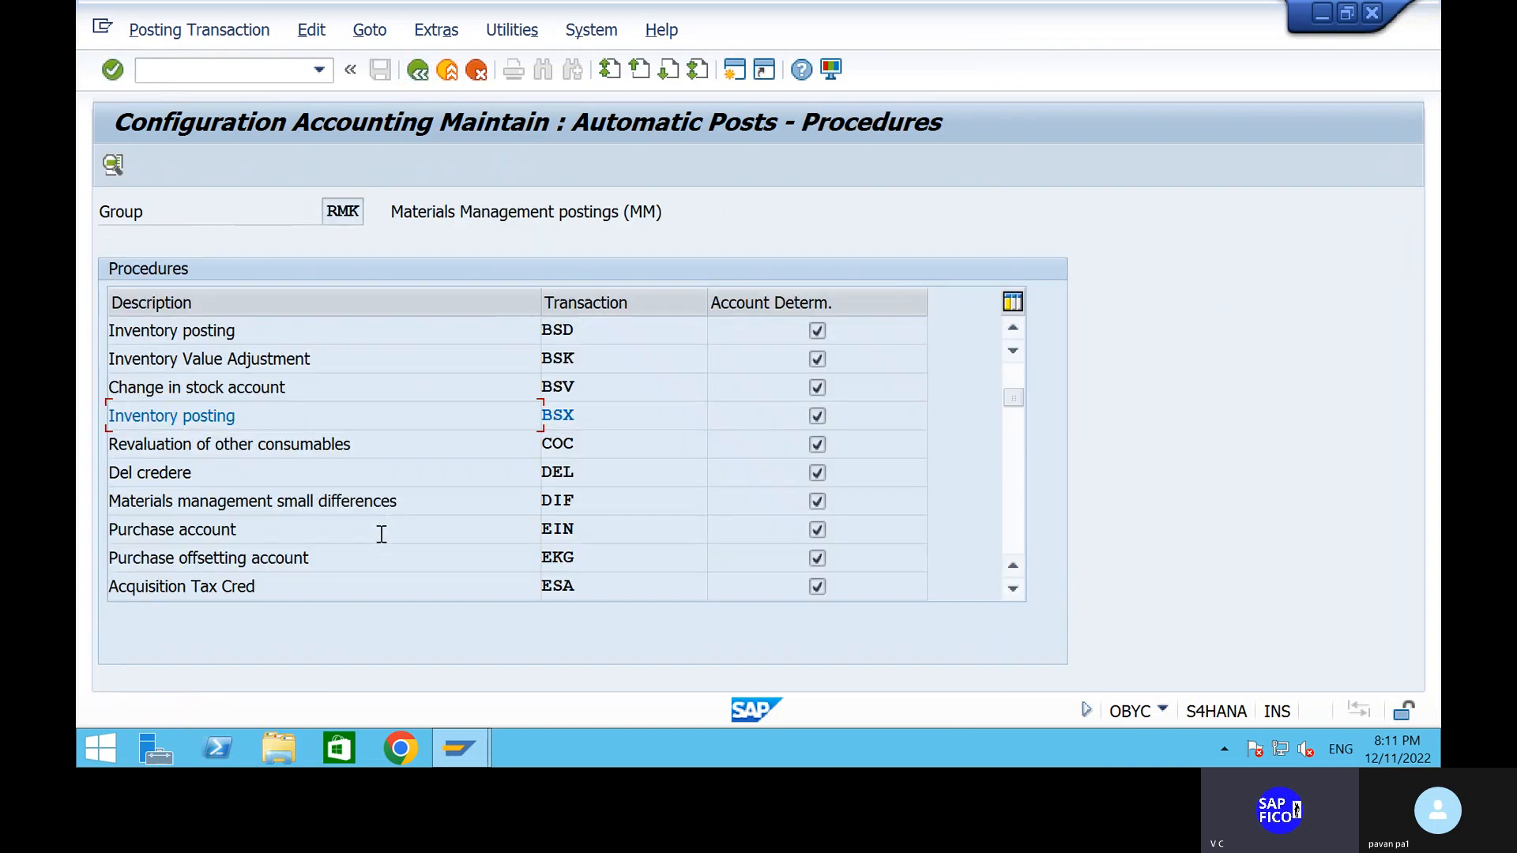
# Step: Open the GR/IR clearing account procedure WRX from the materials management postings list
pyautogui.scroll(-2, 382, 542)
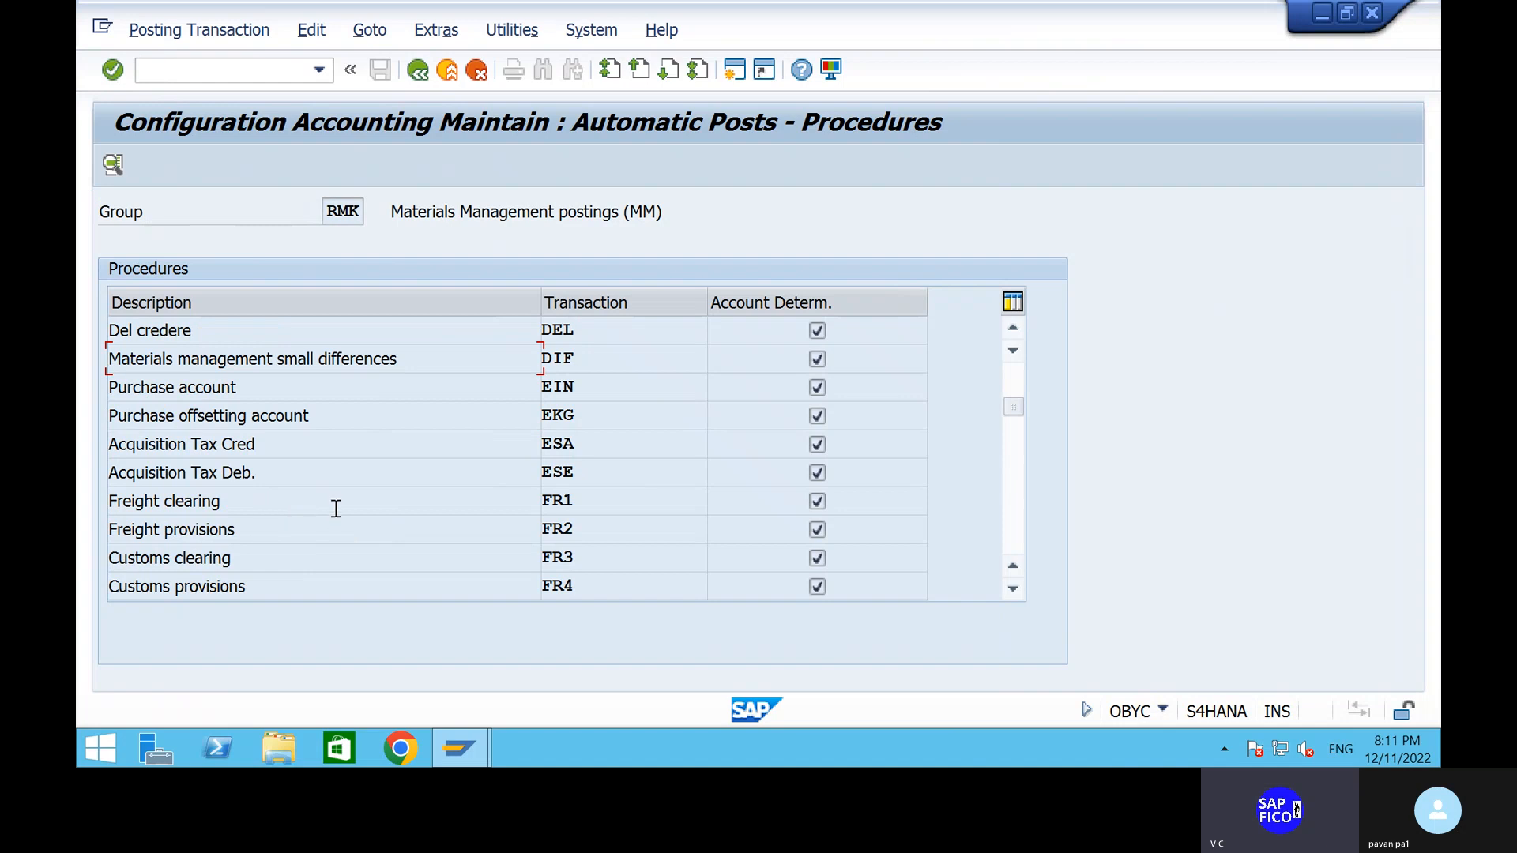
pyautogui.scroll(-2, 359, 527)
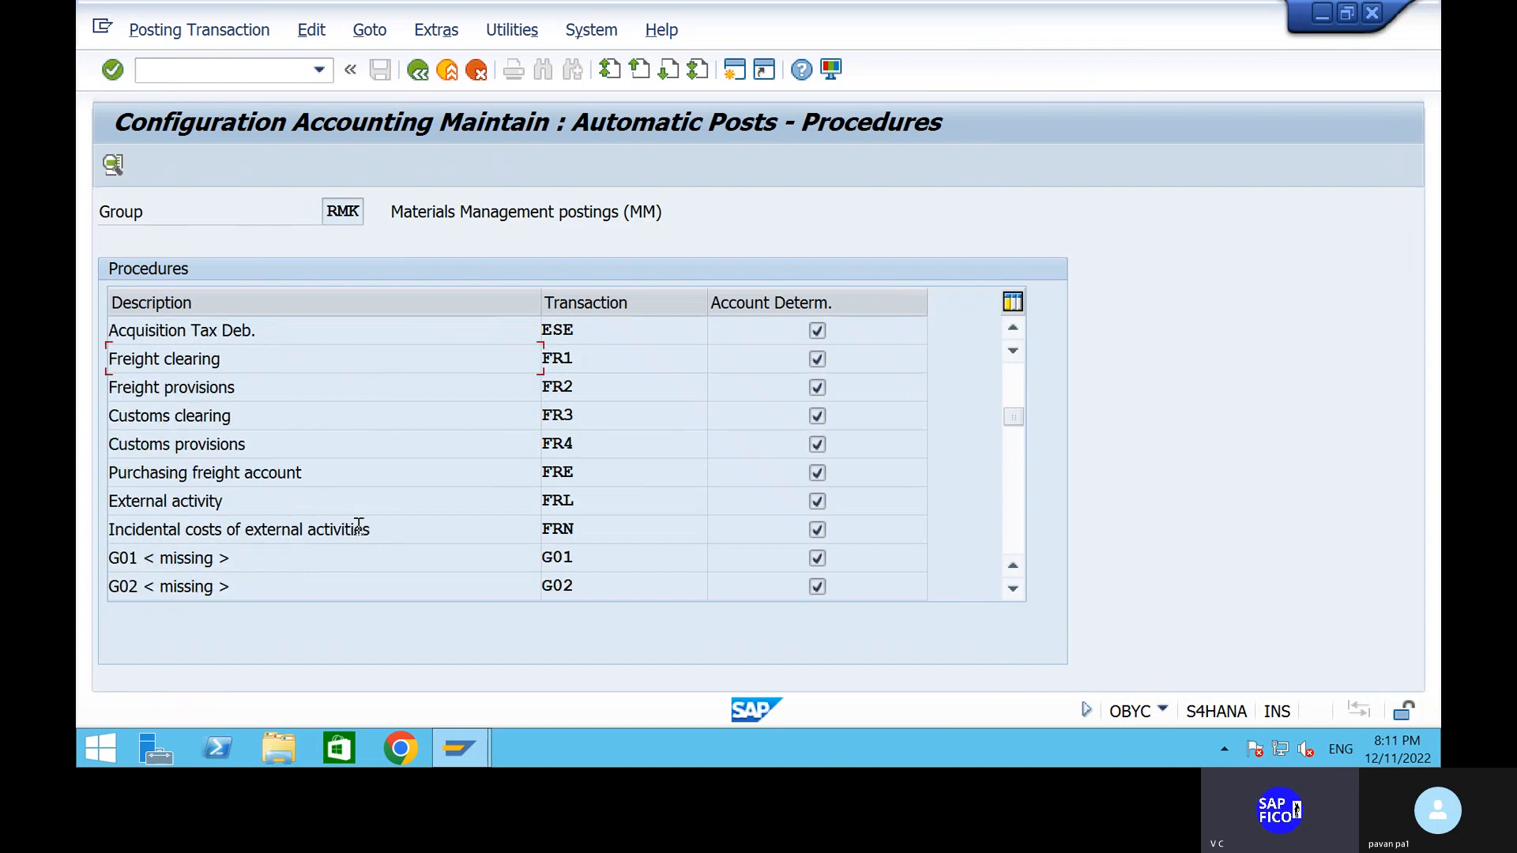
pyautogui.scroll(-1, 395, 558)
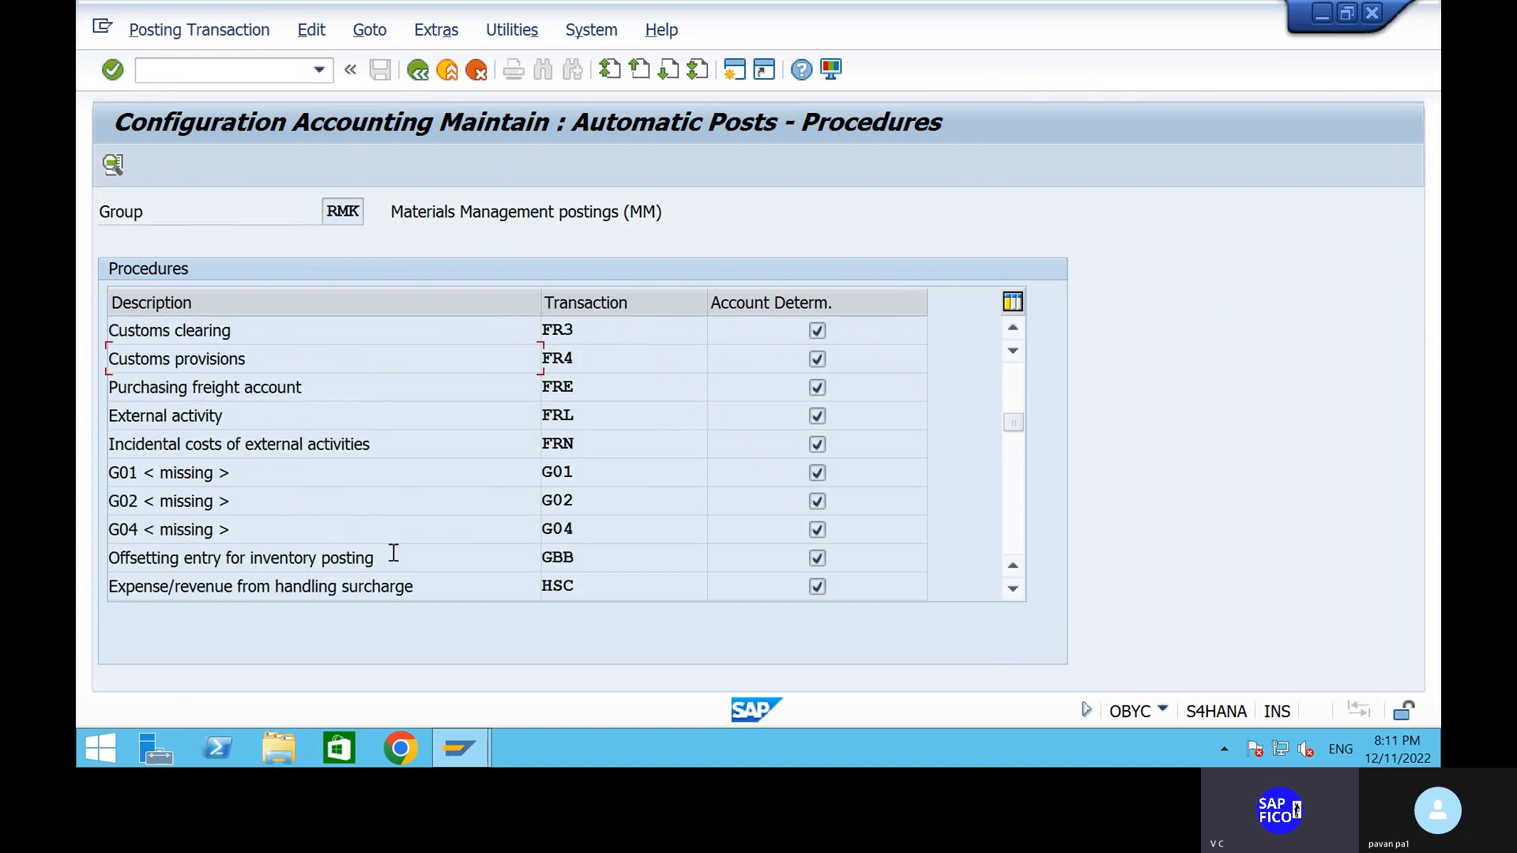
pyautogui.scroll(-4, 393, 553)
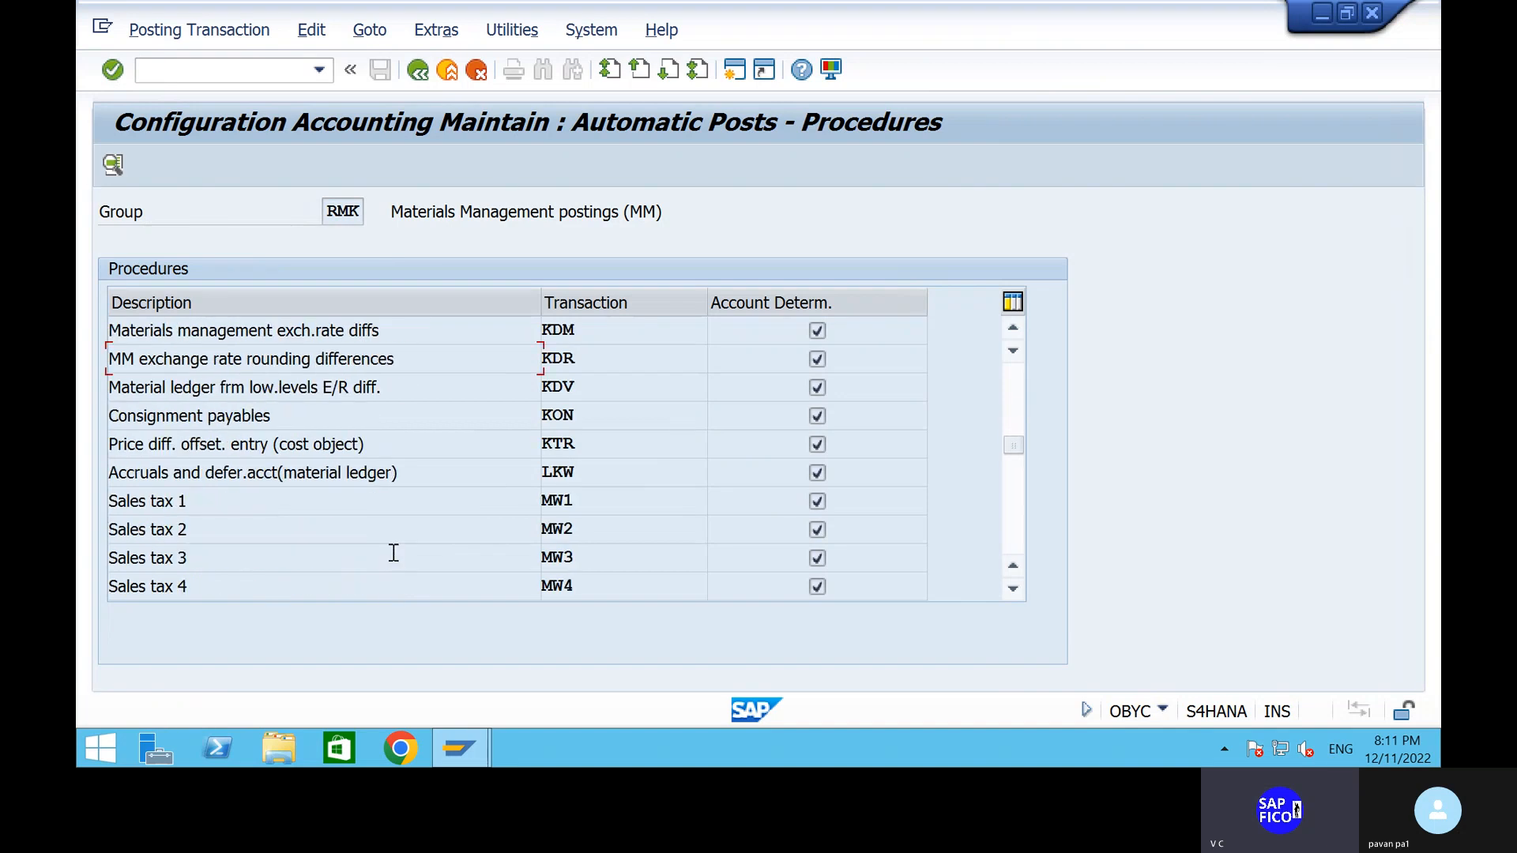
pyautogui.scroll(-2, 393, 553)
pyautogui.scroll(-2, 393, 553)
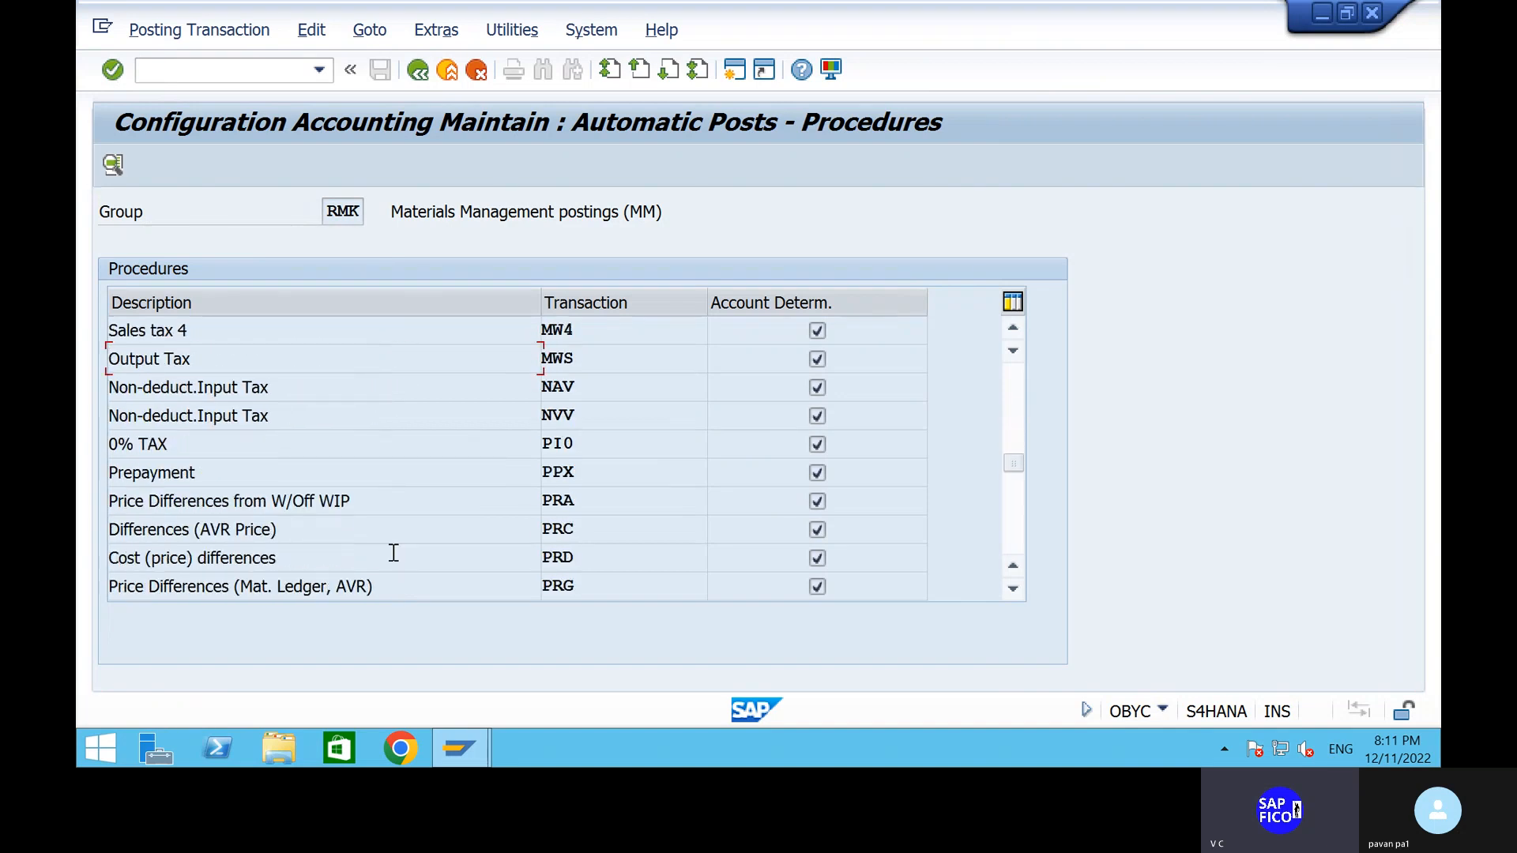
pyautogui.scroll(-3, 394, 553)
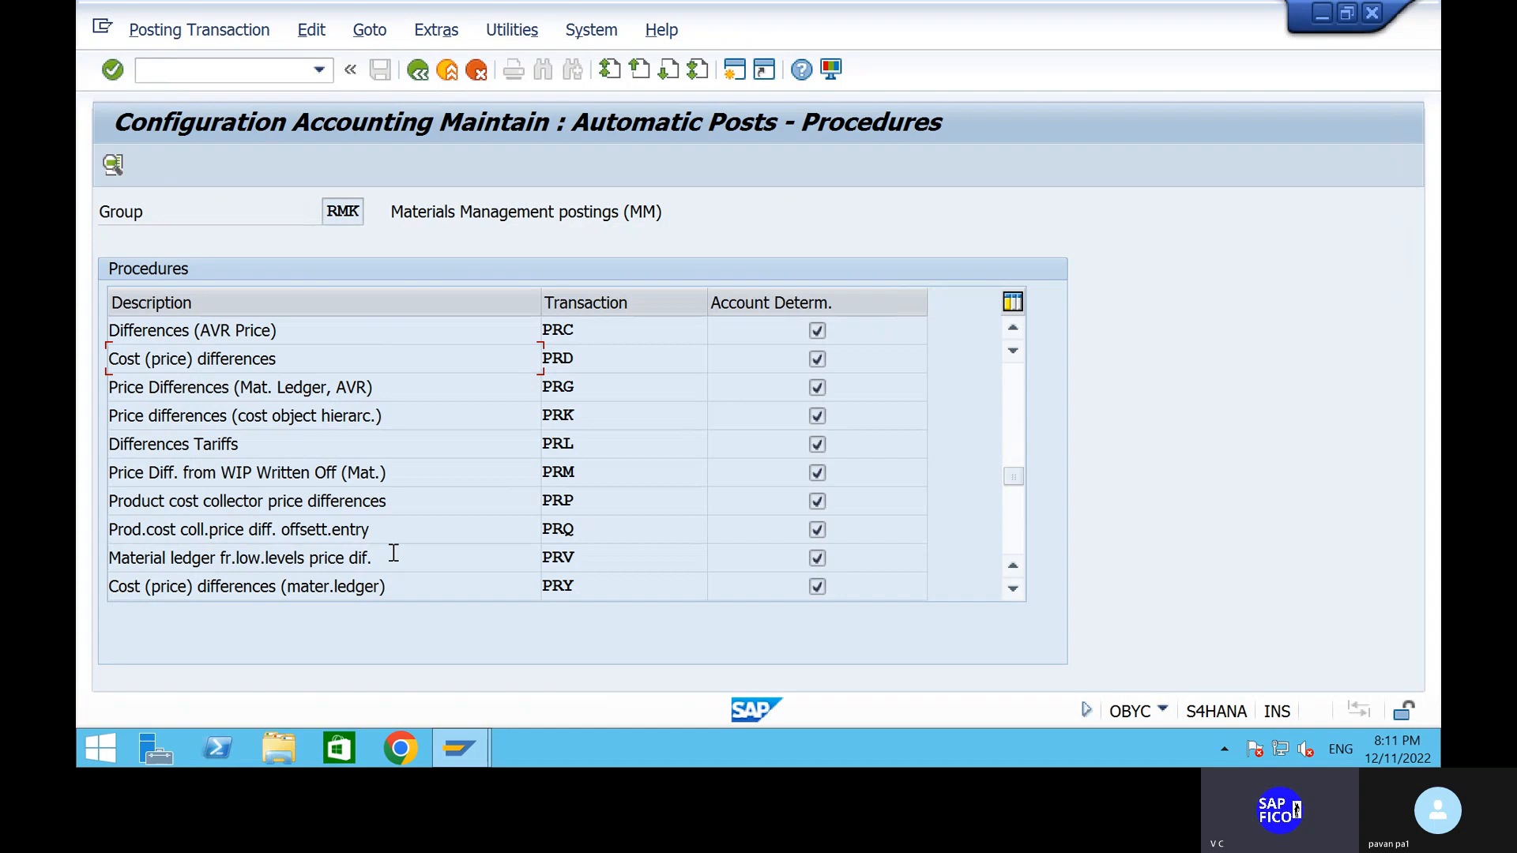
pyautogui.scroll(-5, 393, 557)
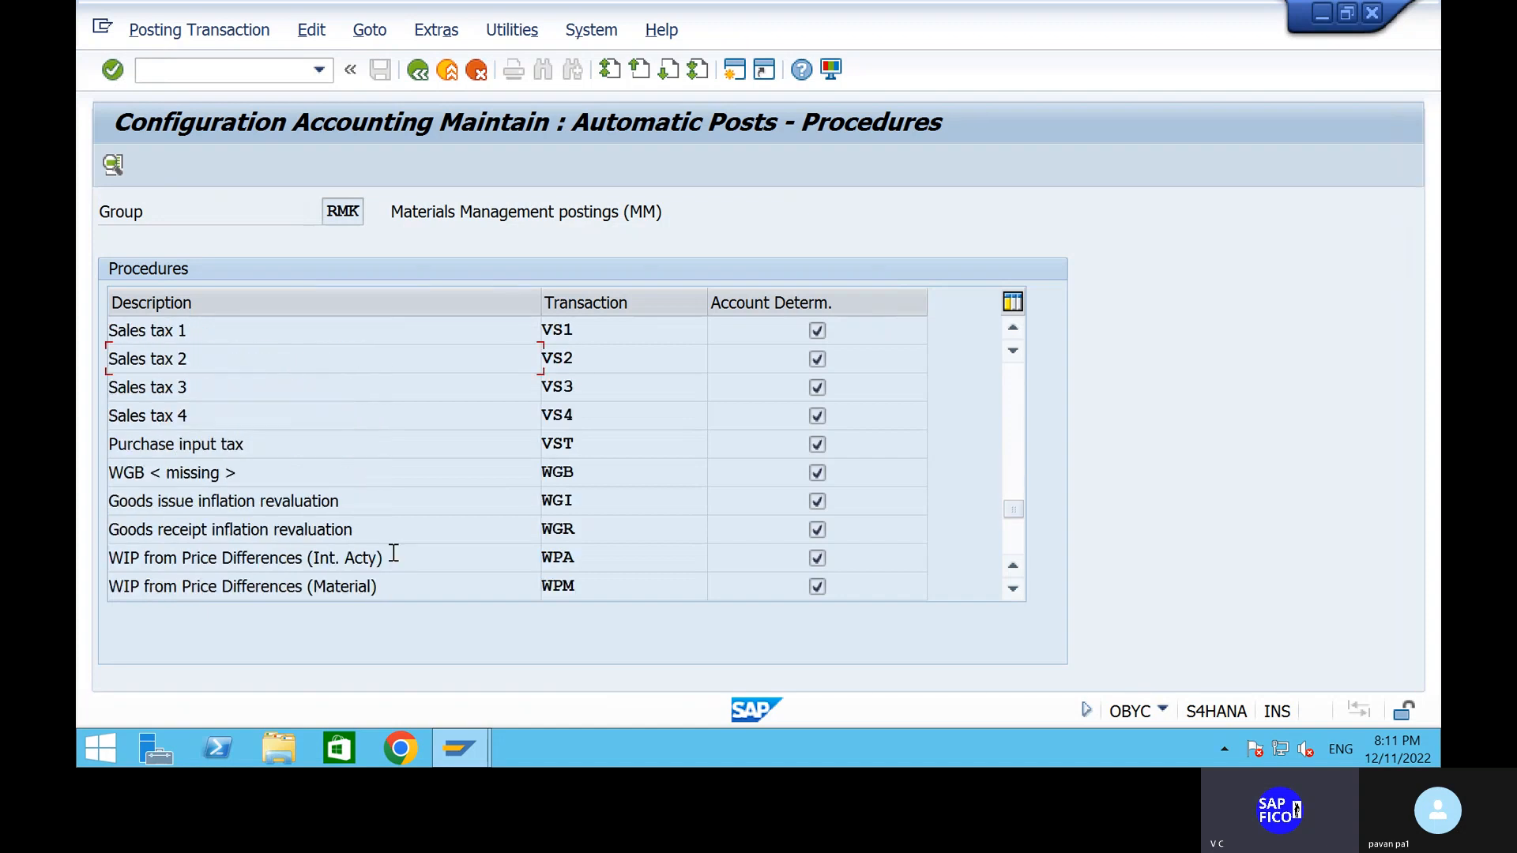
pyautogui.scroll(-5, 495, 528)
pyautogui.scroll(2, 467, 439)
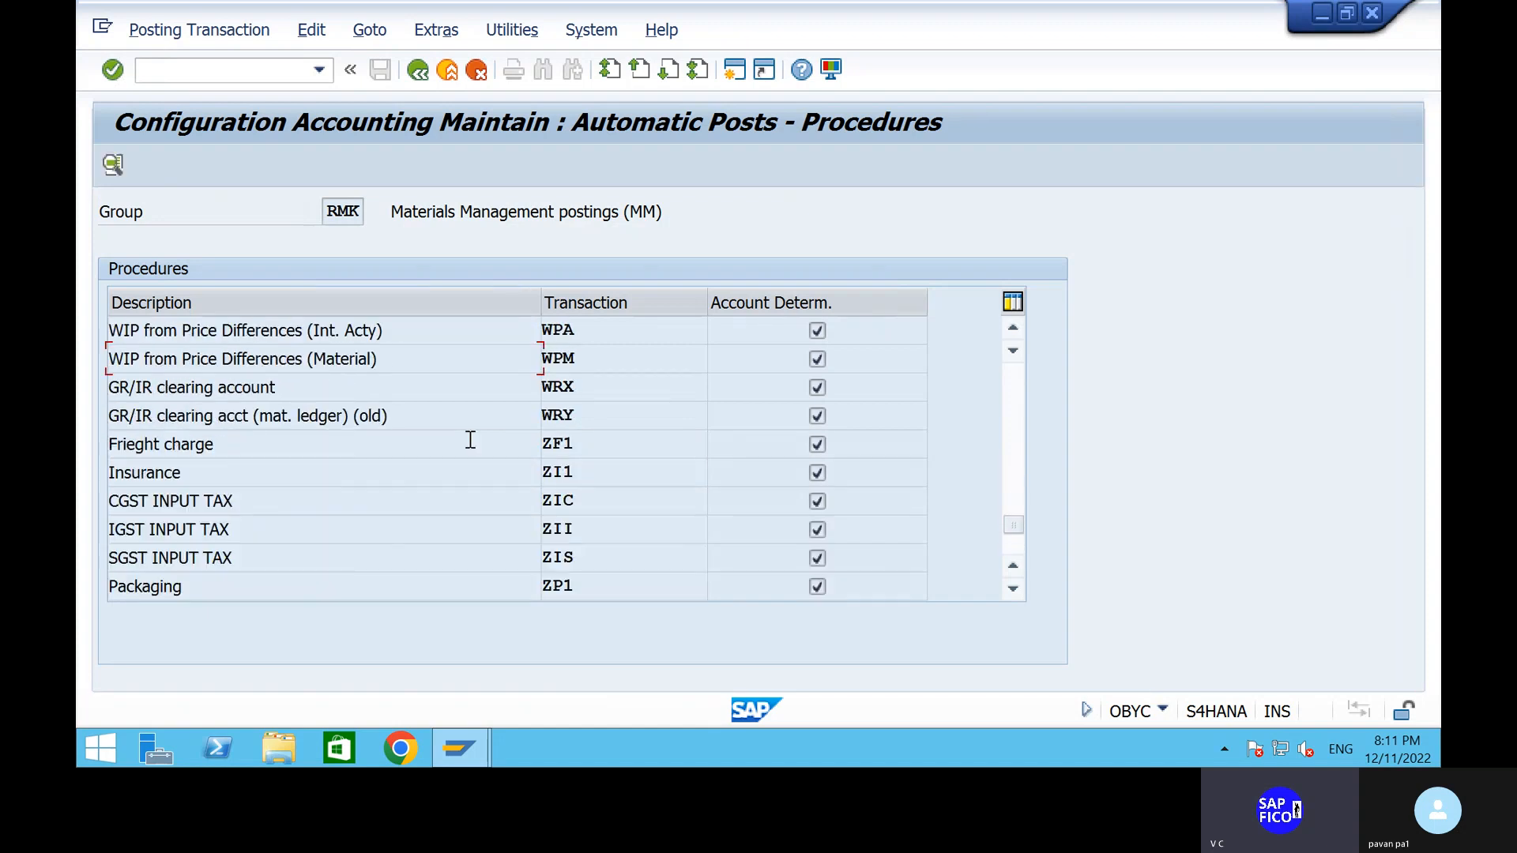
pyautogui.click(416, 383)
pyautogui.doubleClick(416, 387)
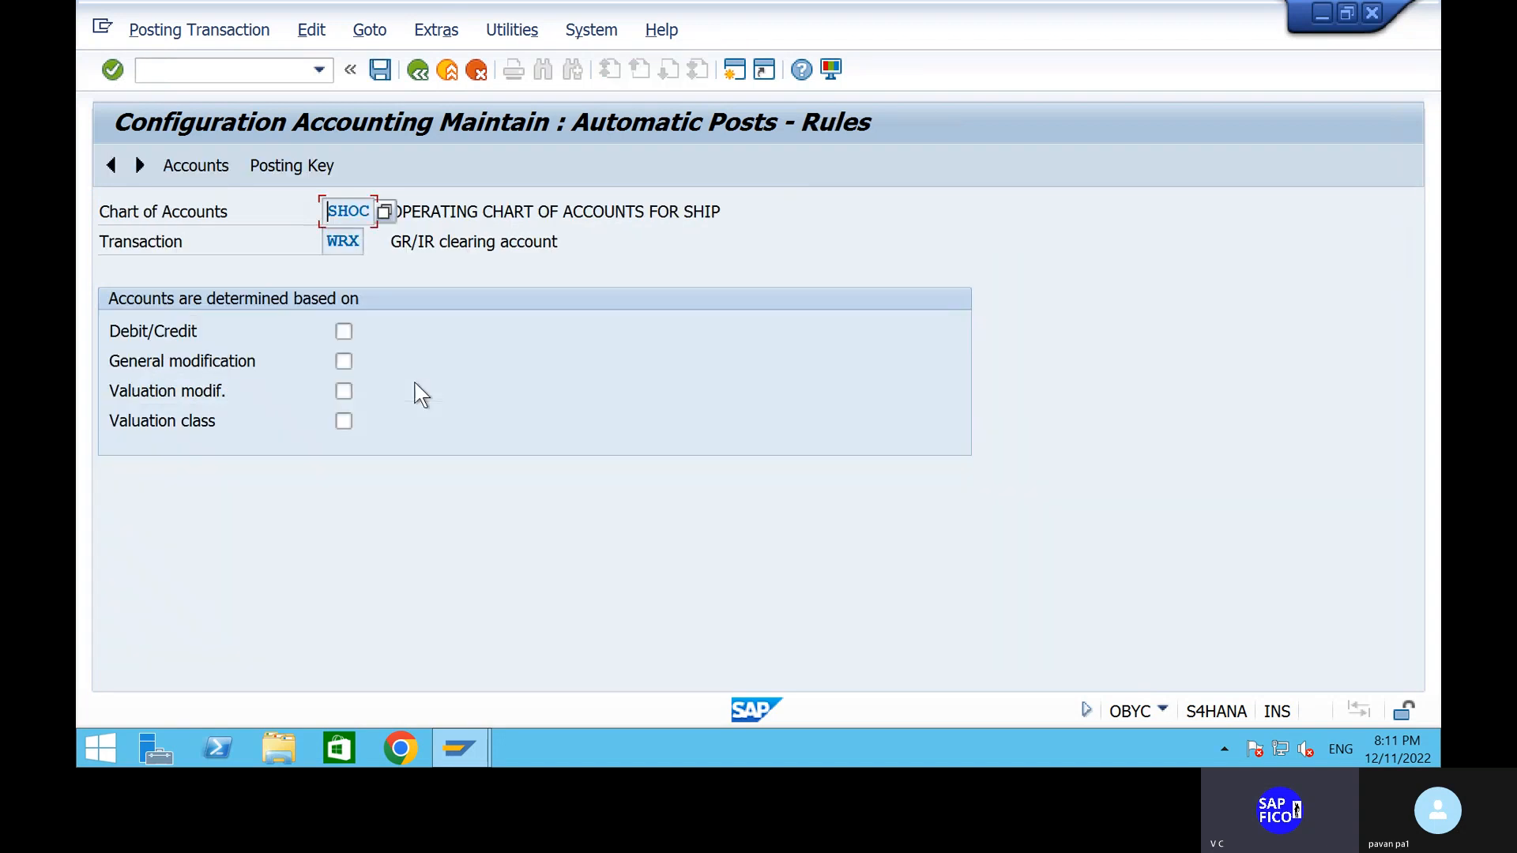
# Step: Base the WRX account determination on valuation modification and valuation class, save the rules, and continue to the account assignment
pyautogui.click(344, 391)
pyautogui.click(345, 422)
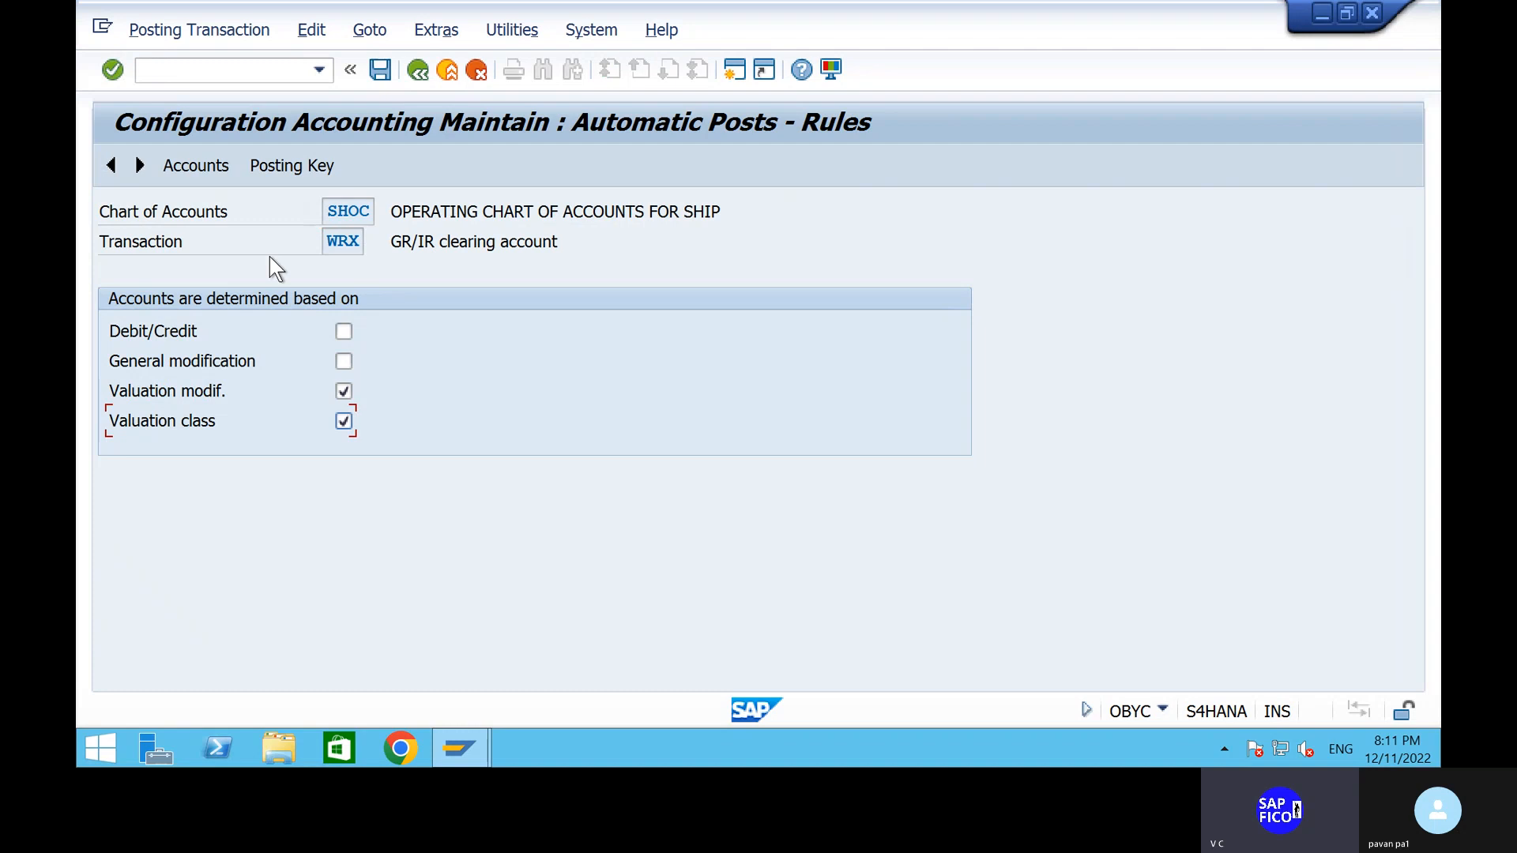
pyautogui.click(286, 166)
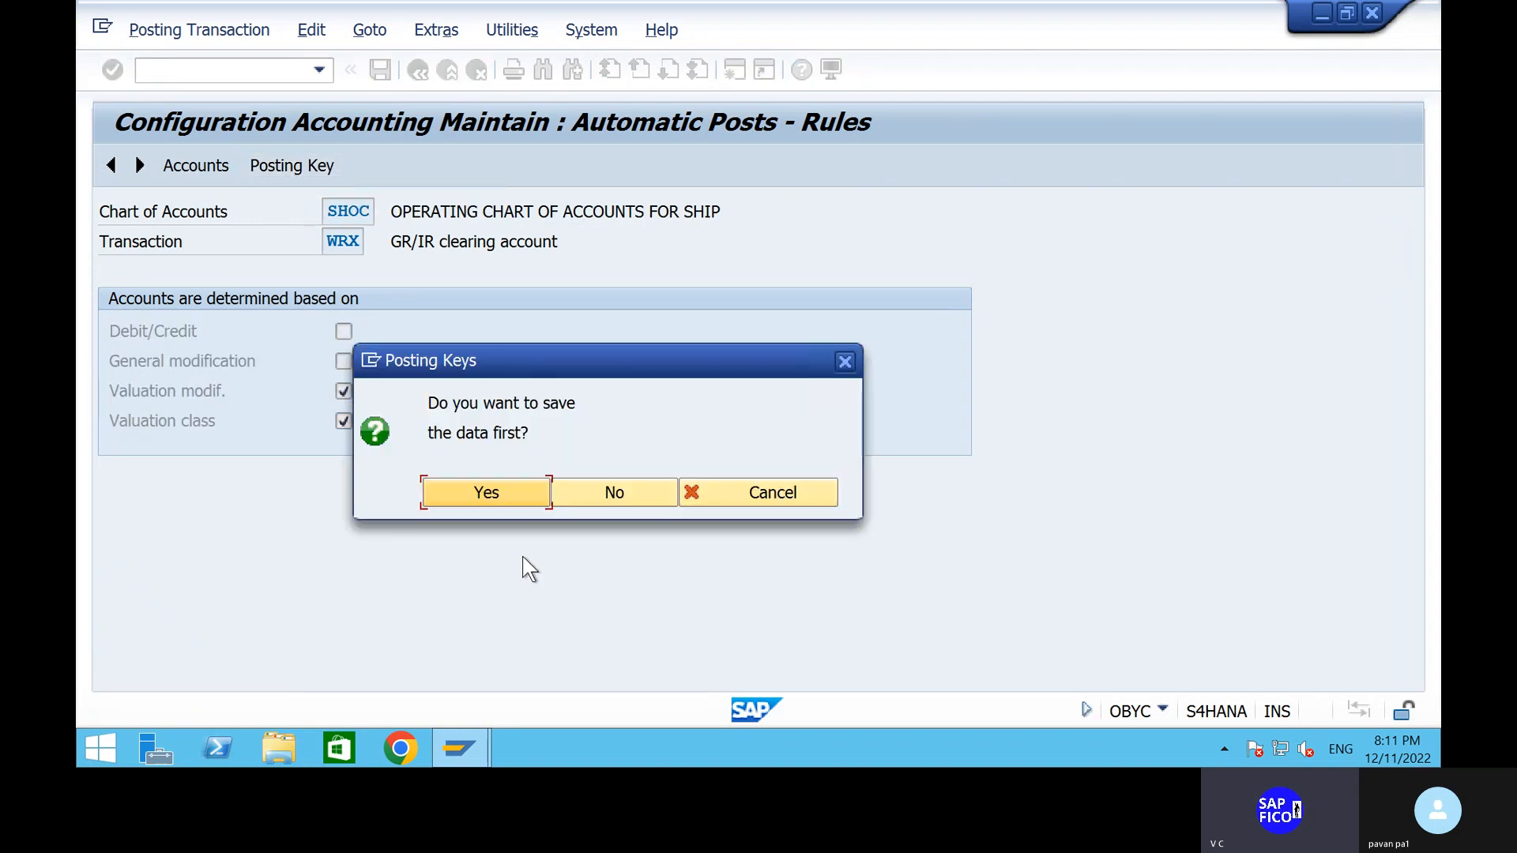
pyautogui.click(485, 491)
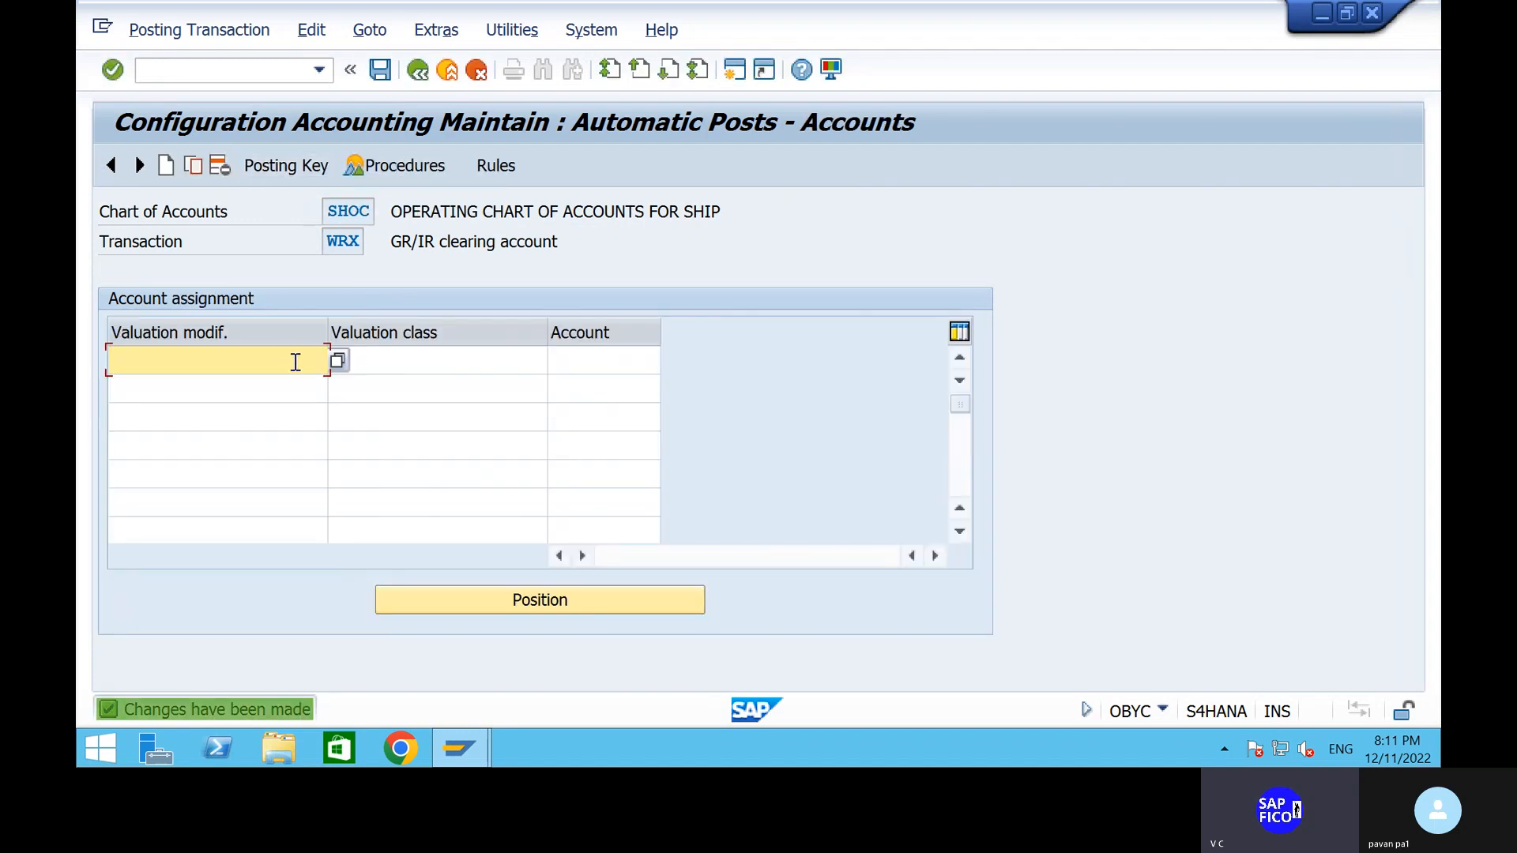
# Step: Assign the GR/IR clearing G/L account to valuation modification PAV1 and valuation class 3100 for WRX
pyautogui.write('PAV1')
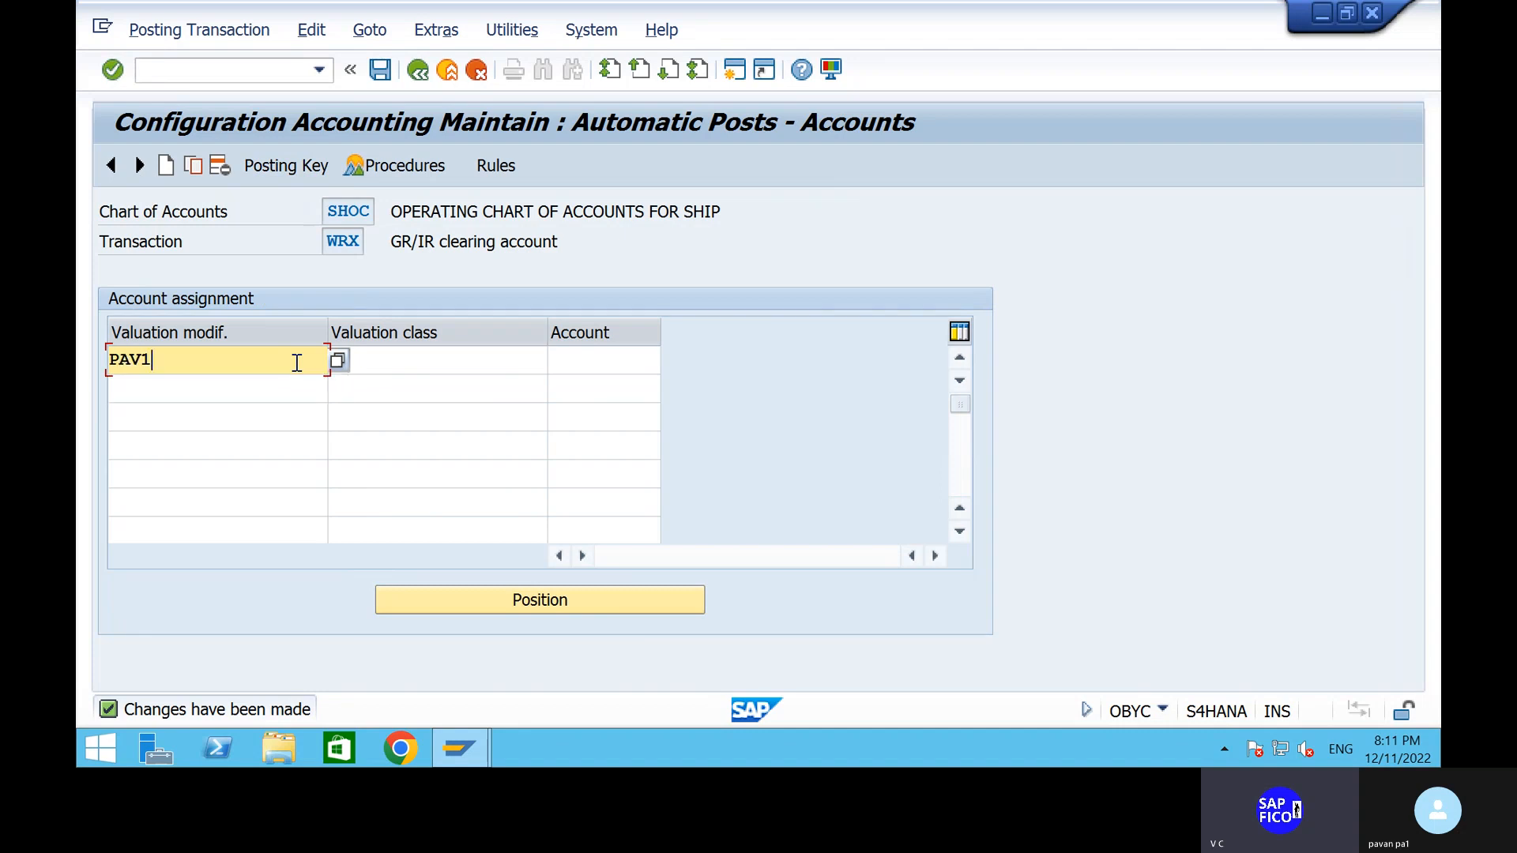
pyautogui.click(389, 355)
pyautogui.write('3100')
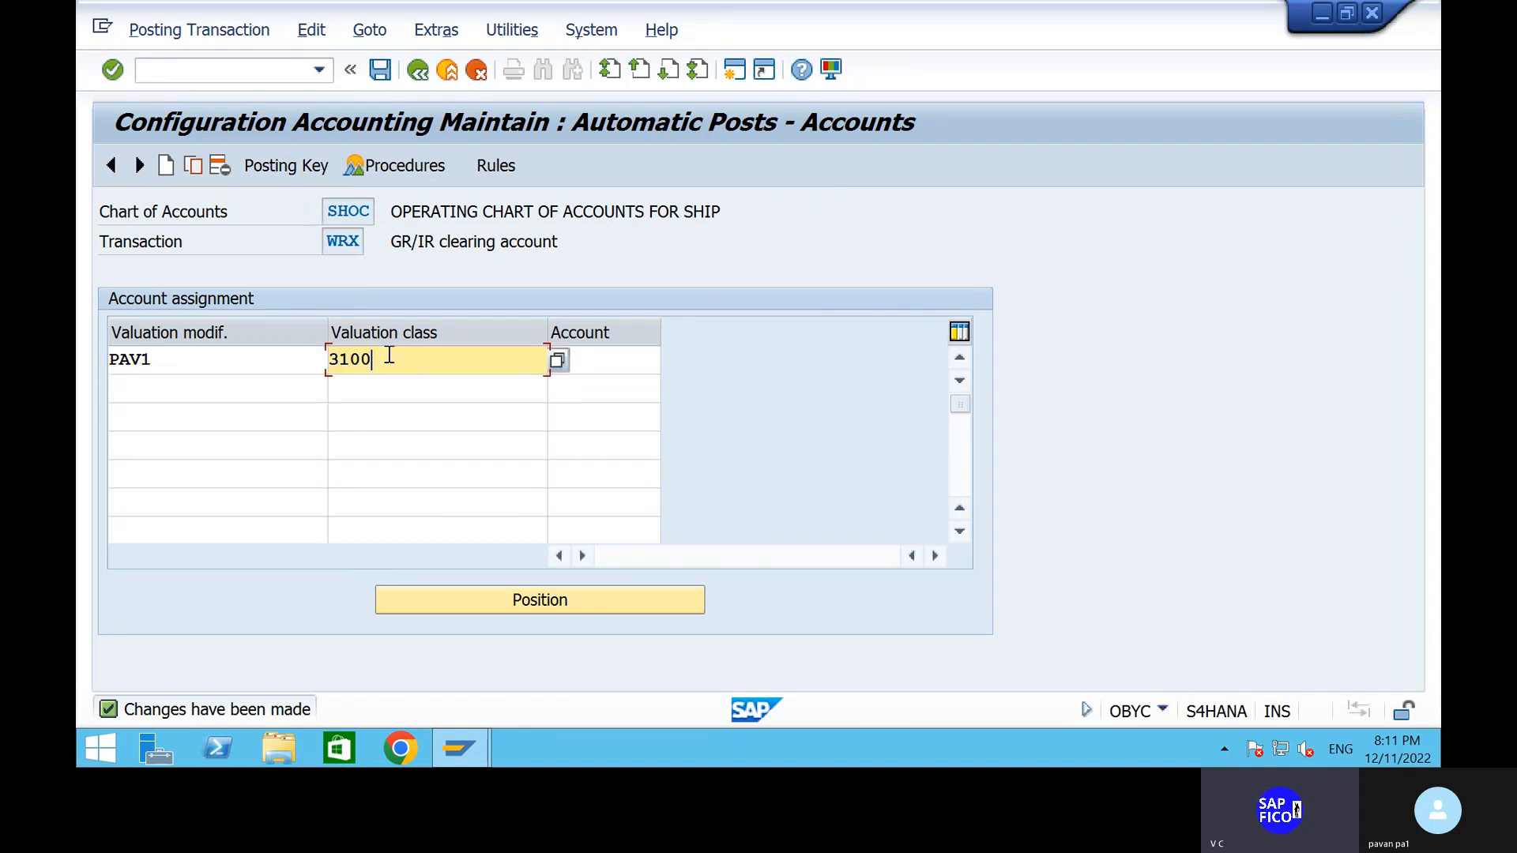
pyautogui.click(594, 357)
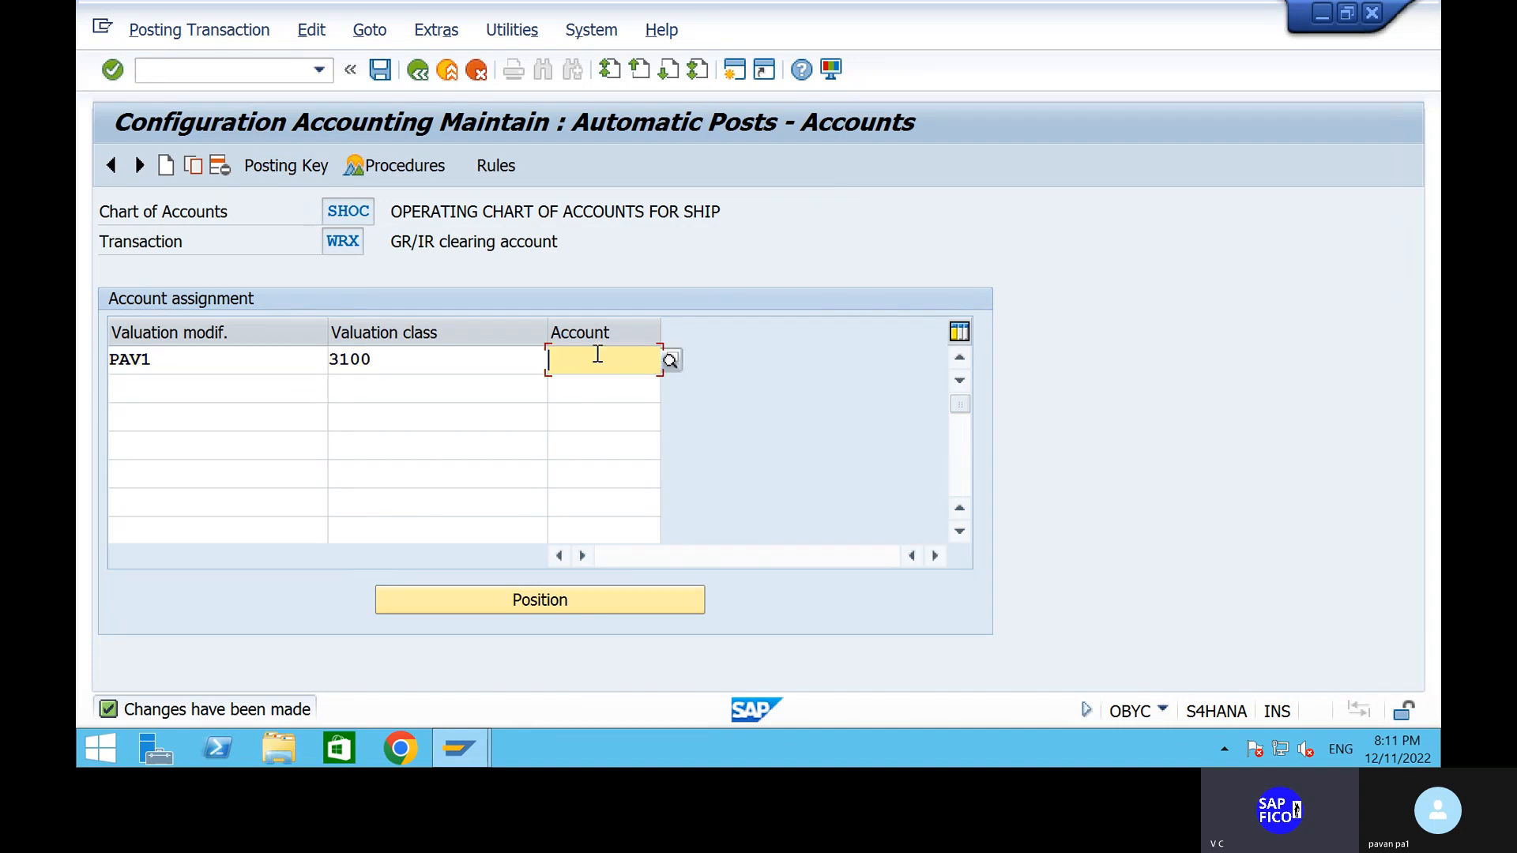
pyautogui.click(668, 362)
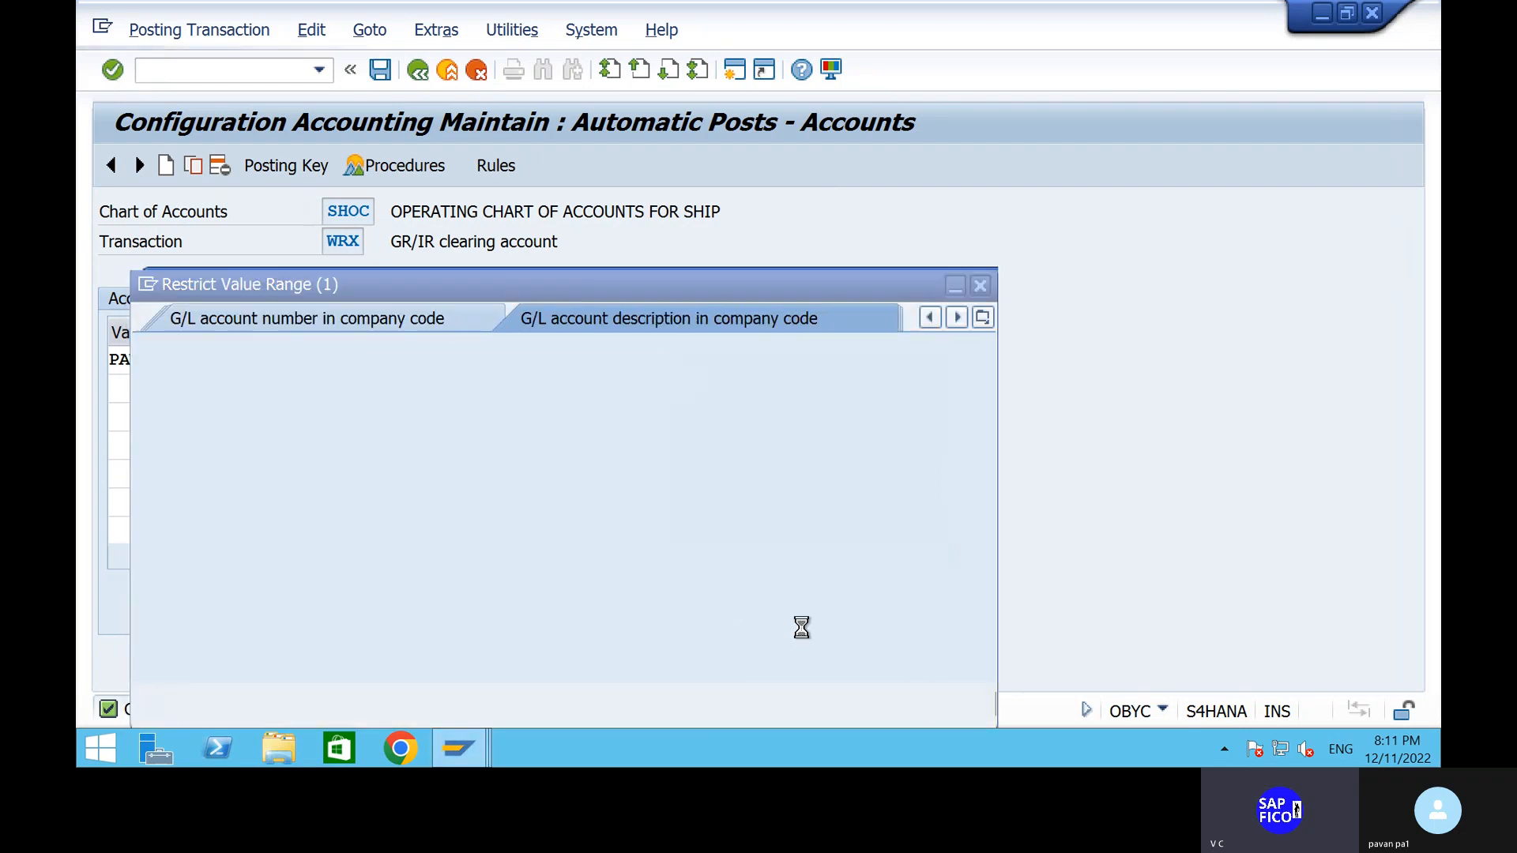
pyautogui.click(916, 700)
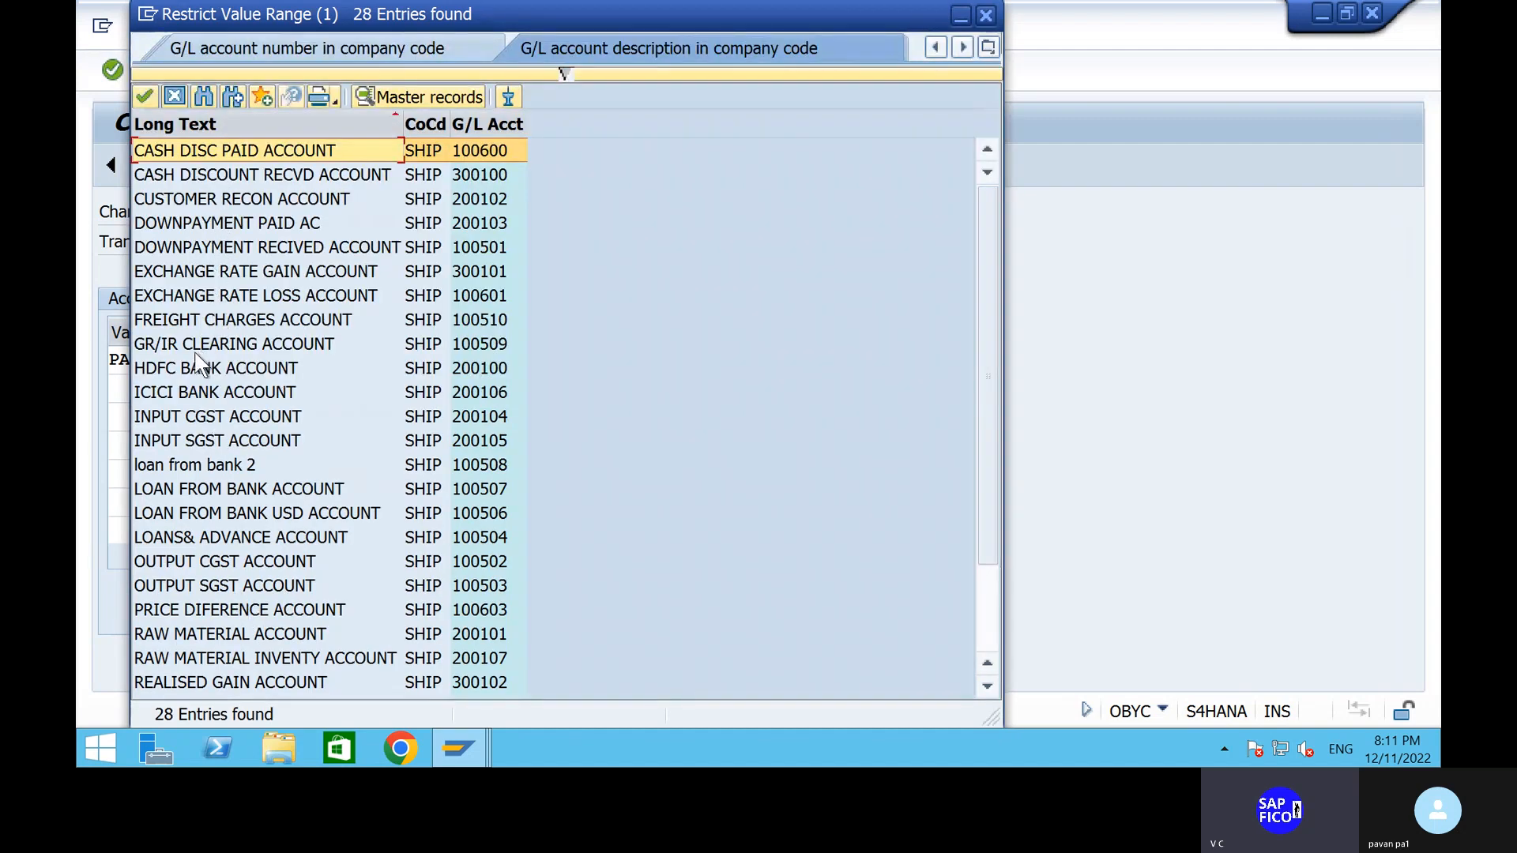
pyautogui.click(197, 346)
pyautogui.click(144, 96)
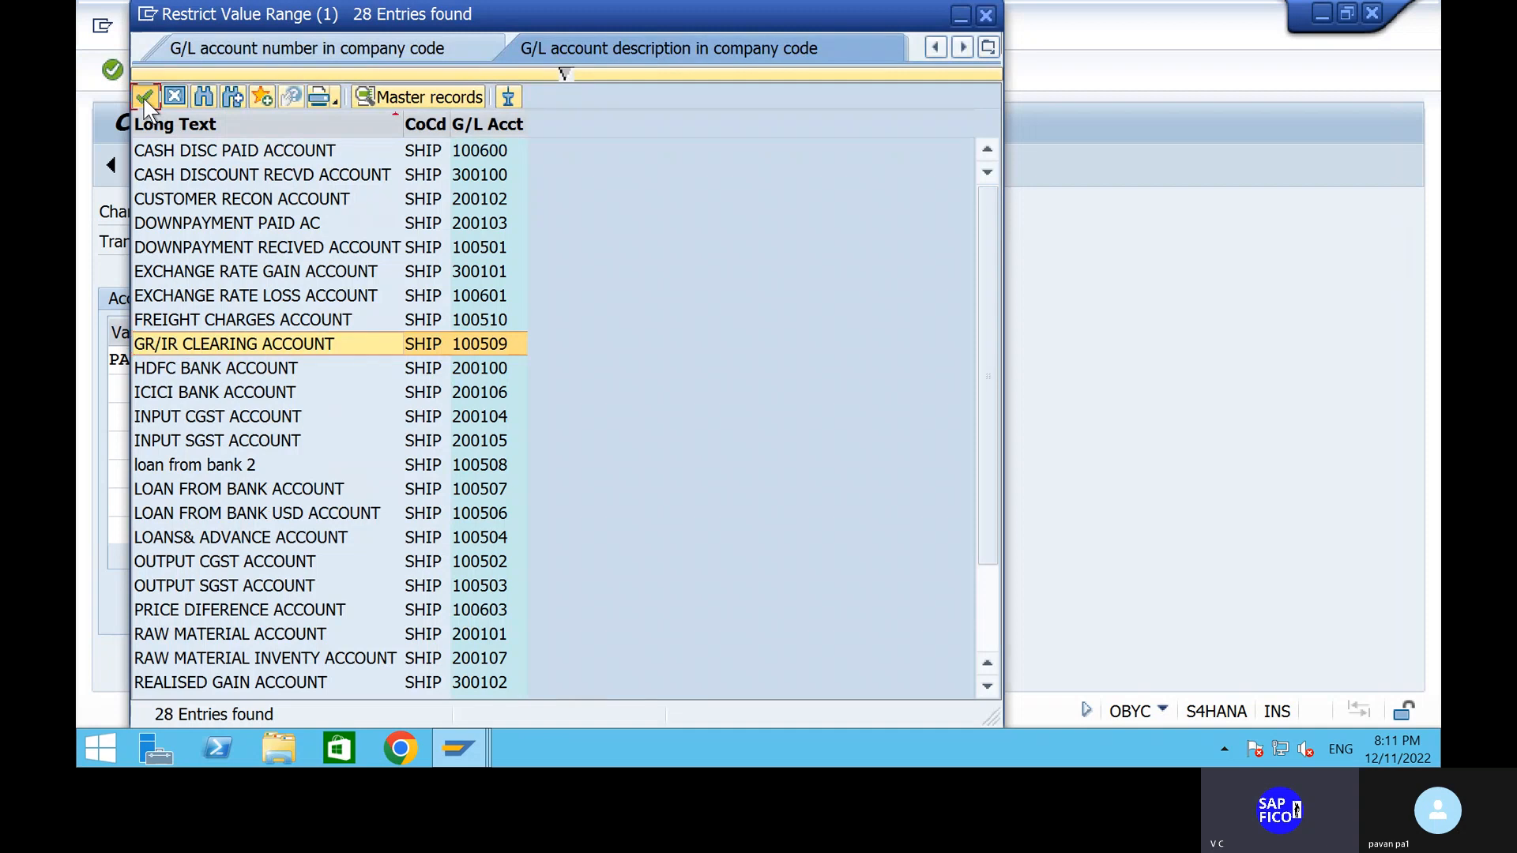
pyautogui.press('Return')
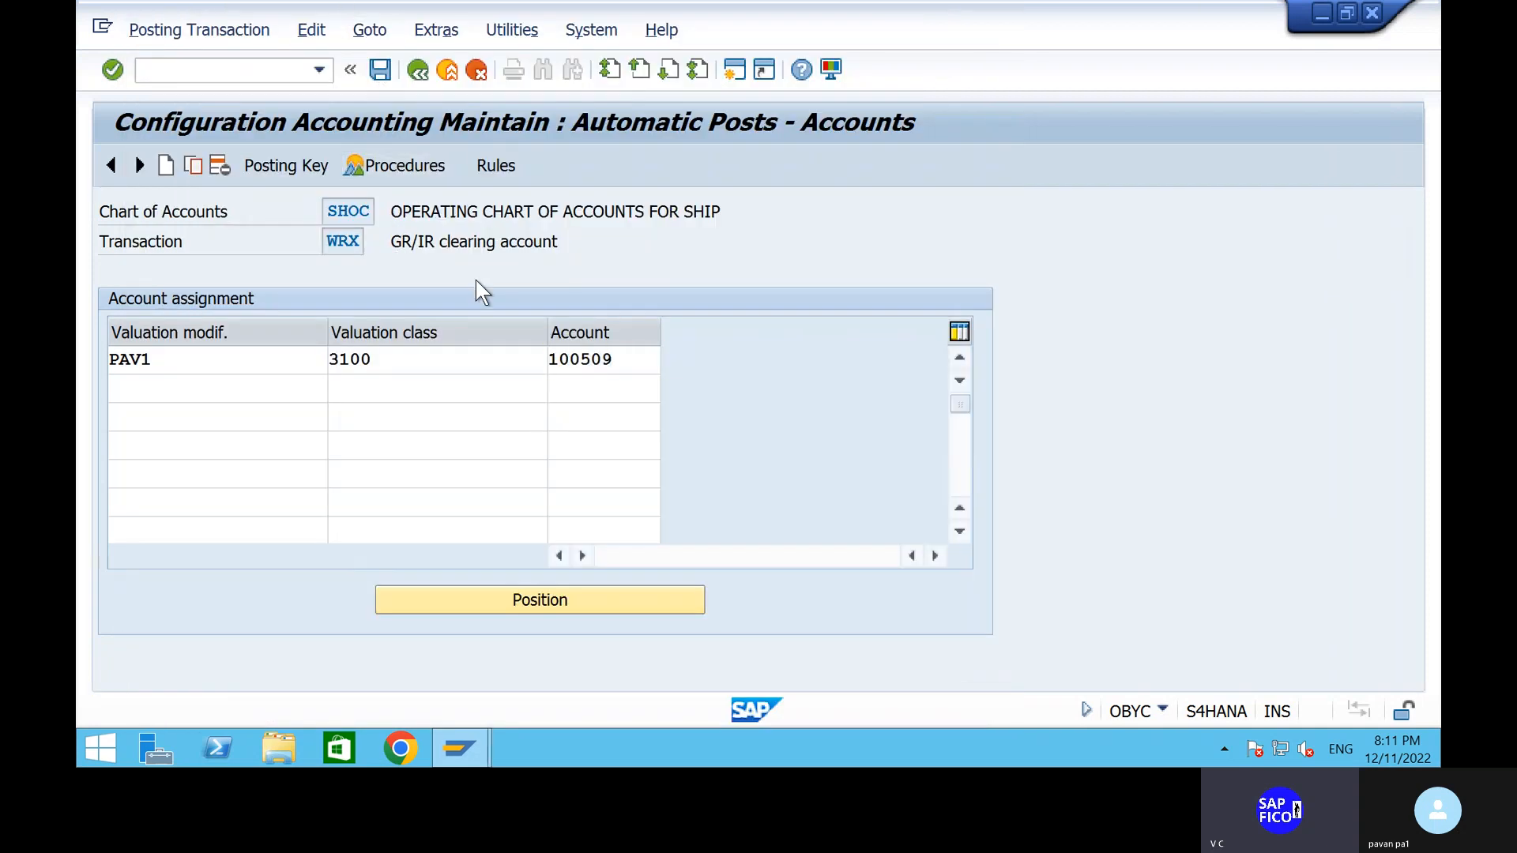
# Step: Save the WRX account assignment in customizing request S4HK903880 and return to the procedures list
pyautogui.click(384, 78)
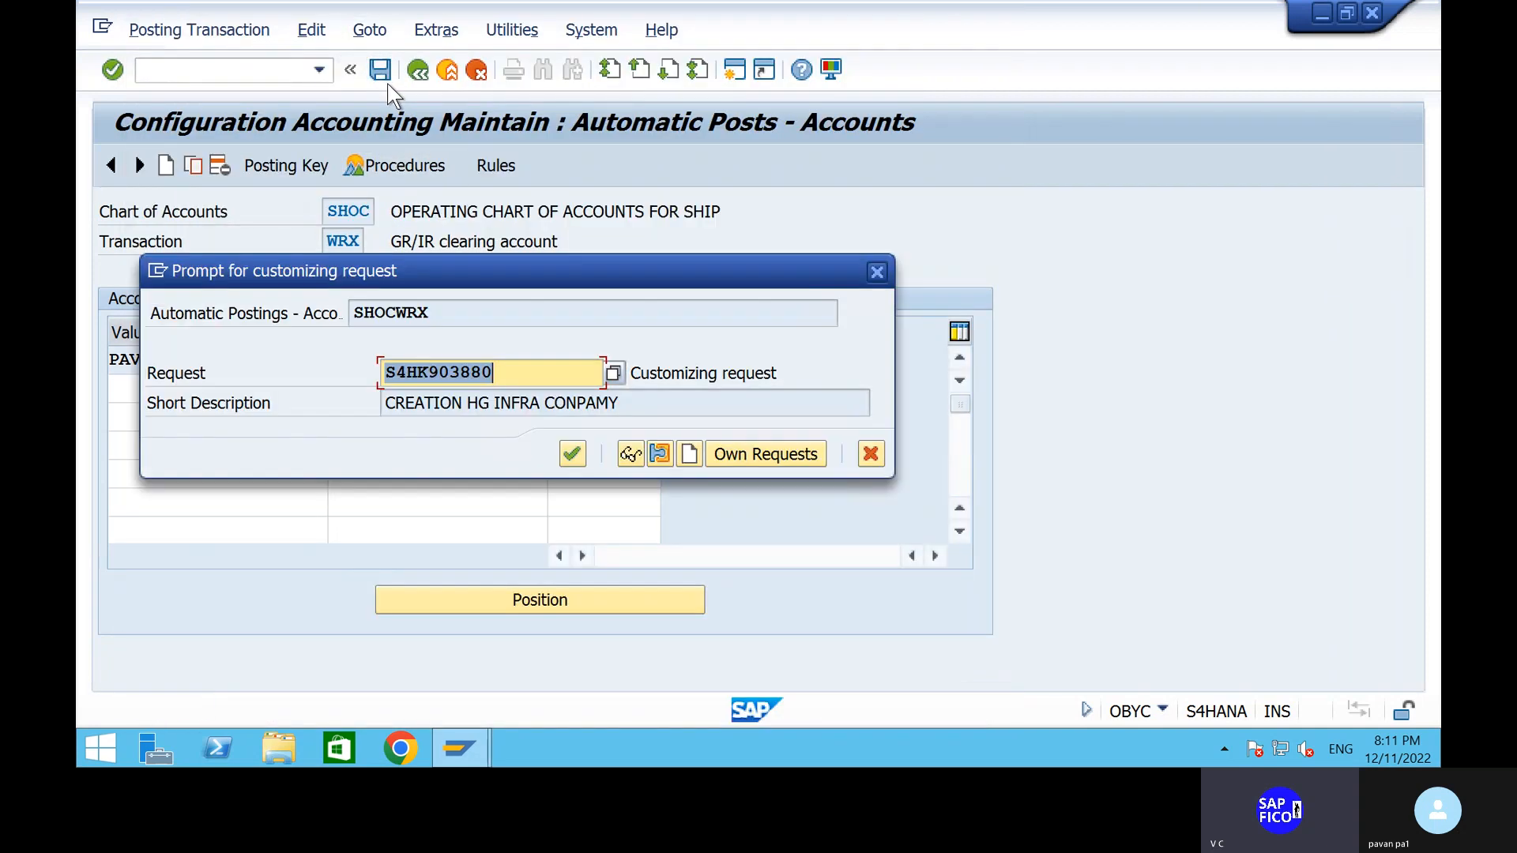
pyautogui.click(571, 454)
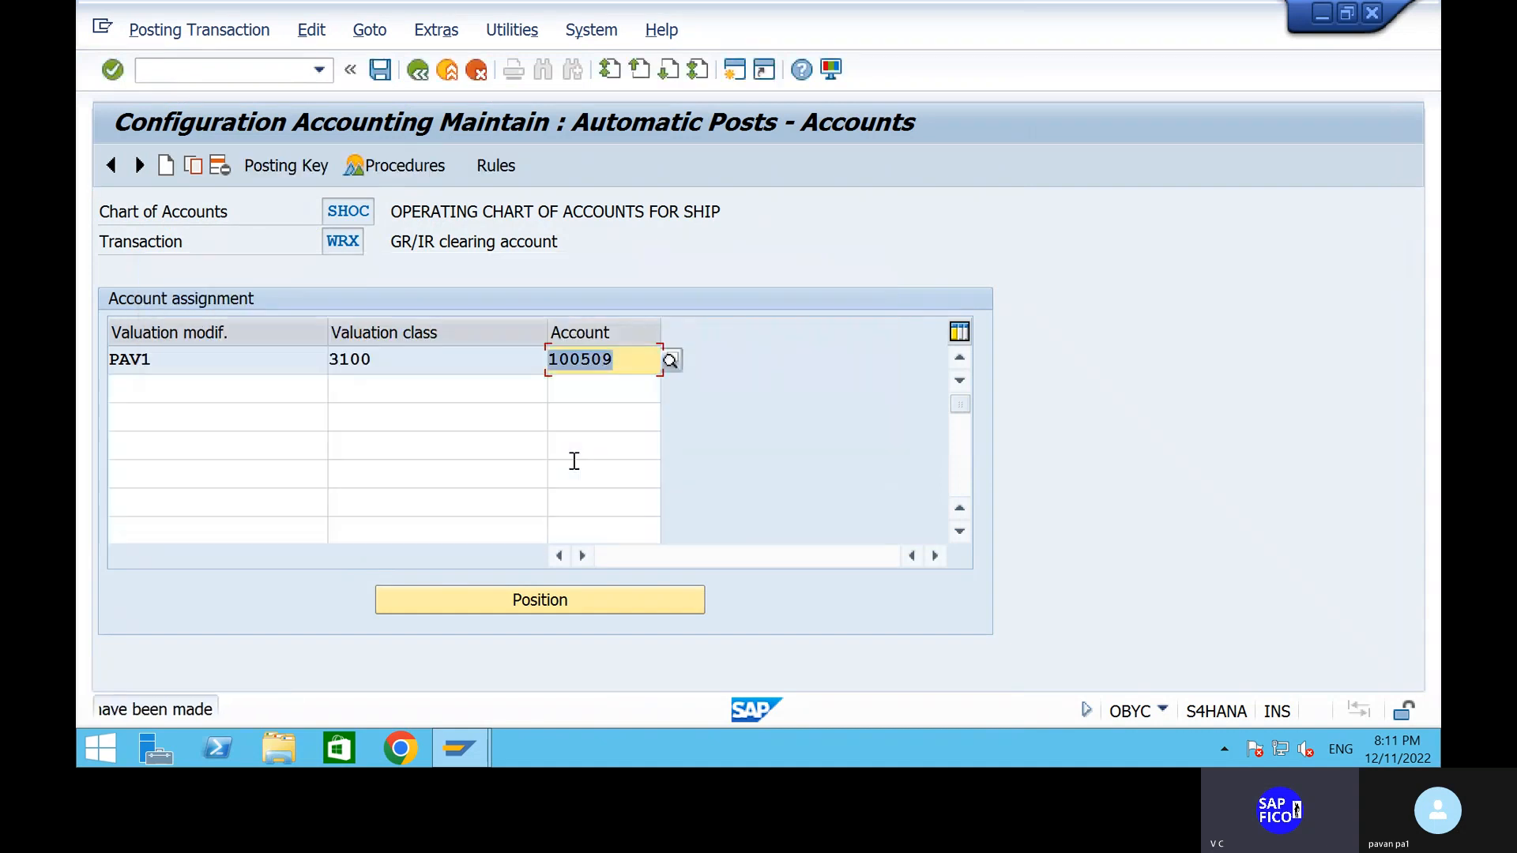
pyautogui.click(414, 70)
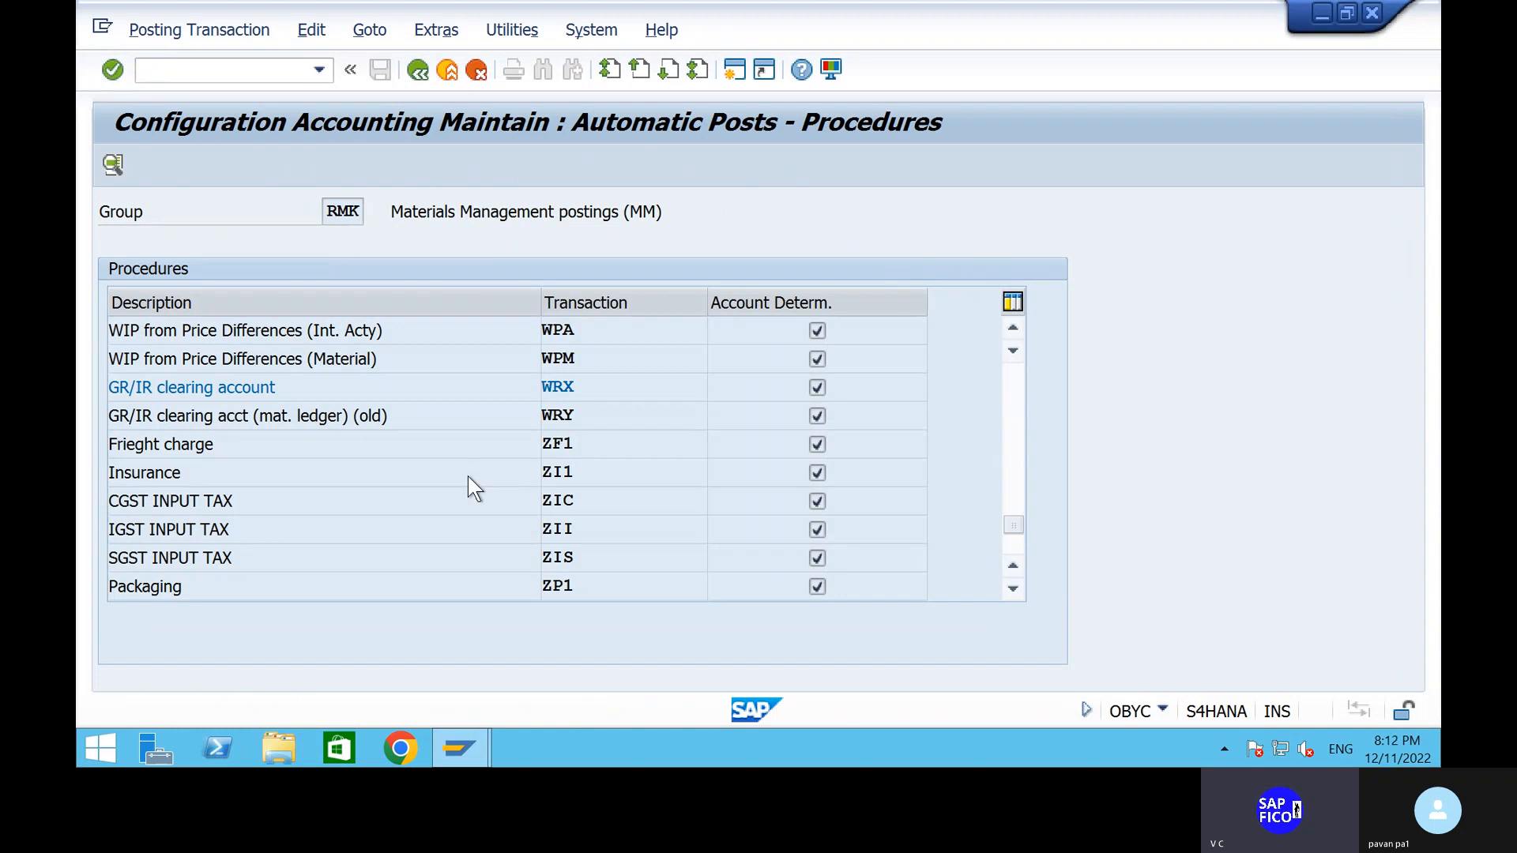
# Step: Open the cost (price) differences procedure PRD from the materials management postings list
pyautogui.scroll(8, 467, 475)
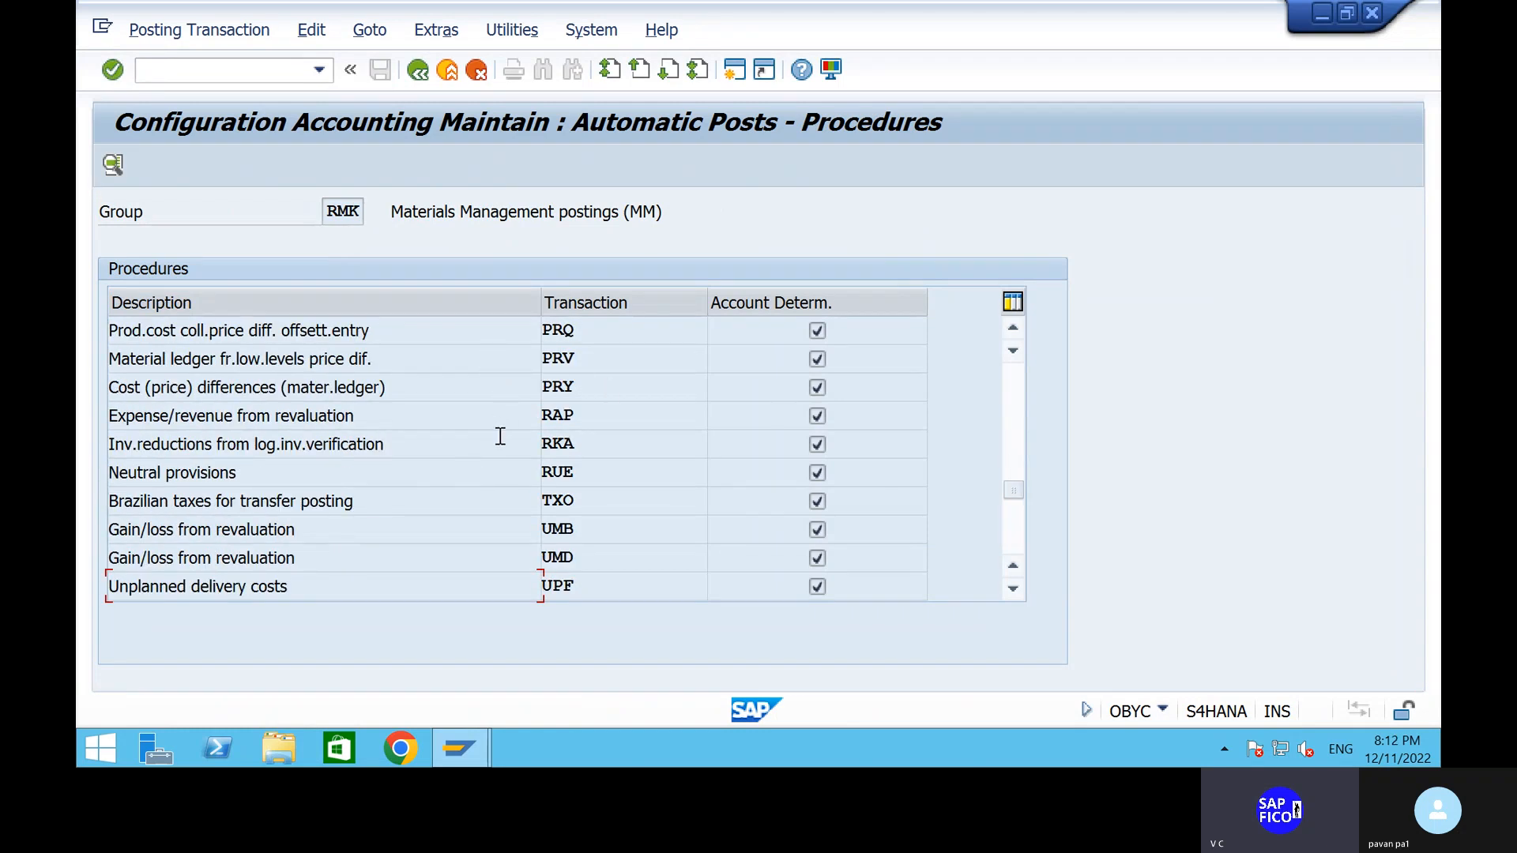
pyautogui.scroll(1, 500, 436)
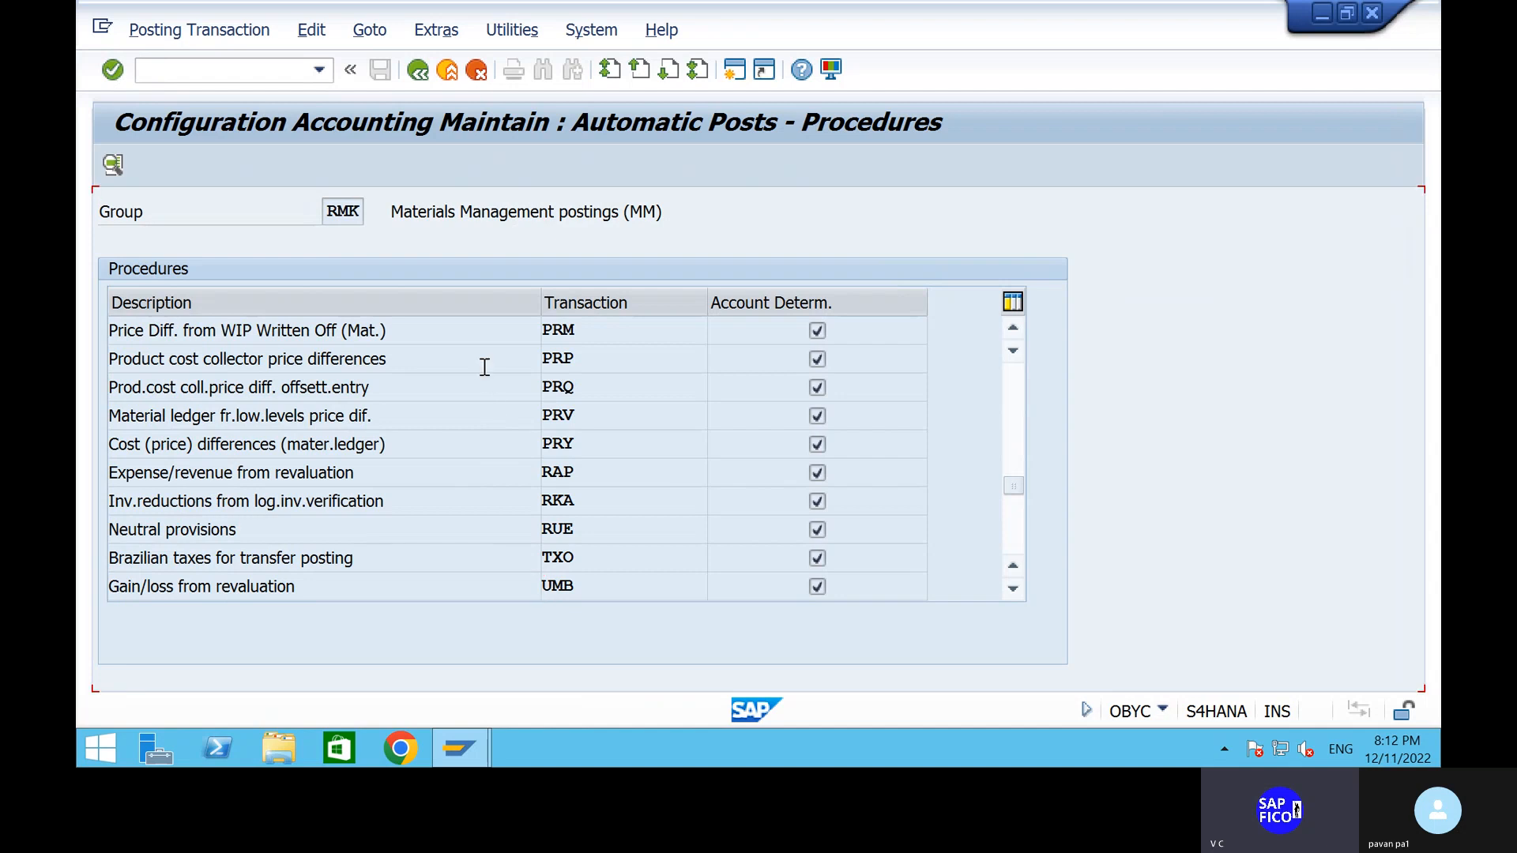
pyautogui.scroll(3, 484, 367)
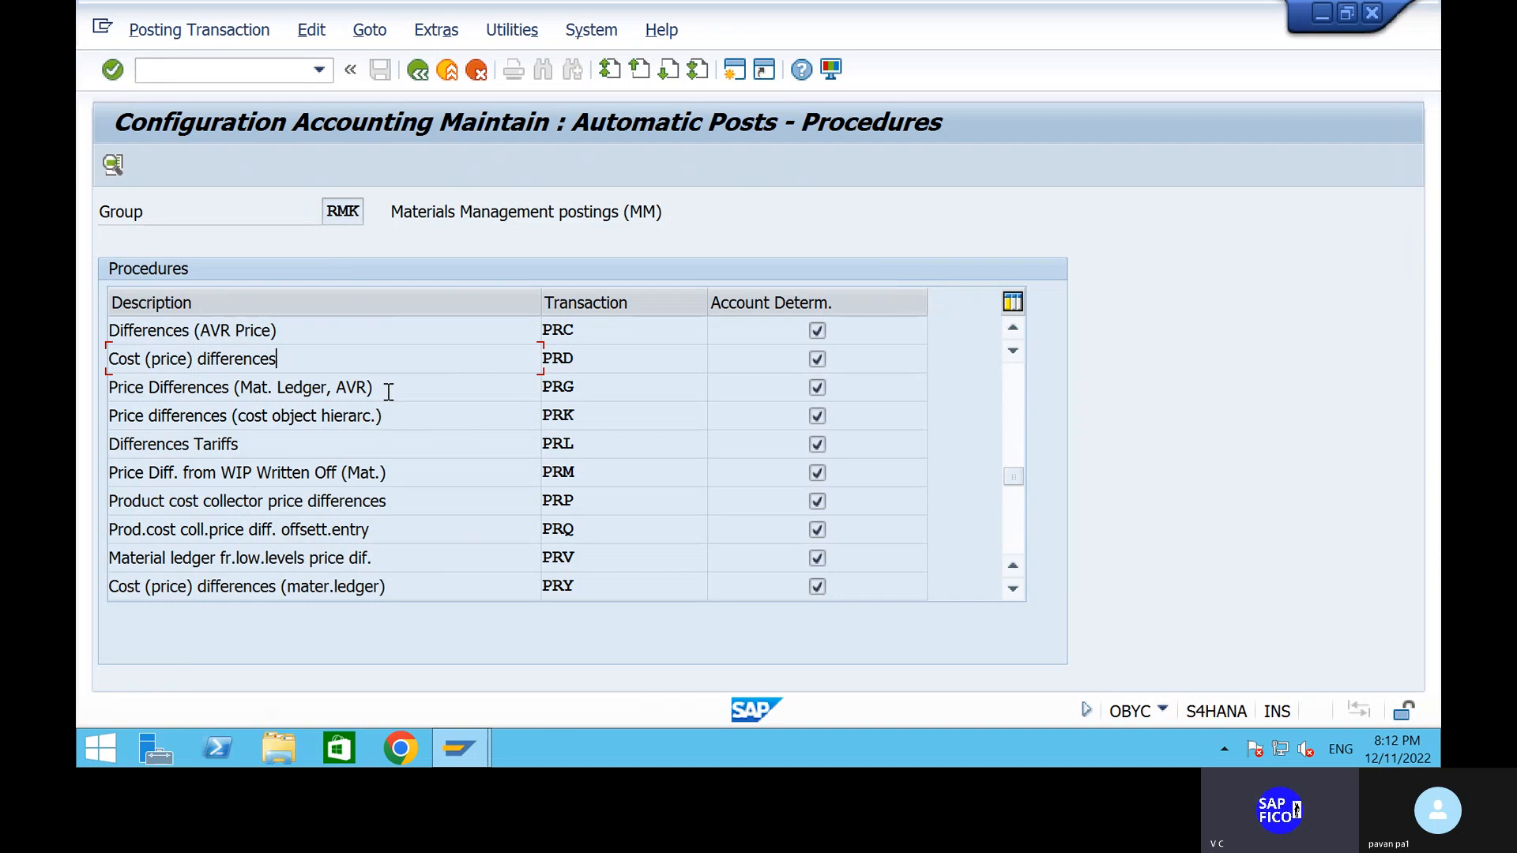
pyautogui.doubleClick(425, 360)
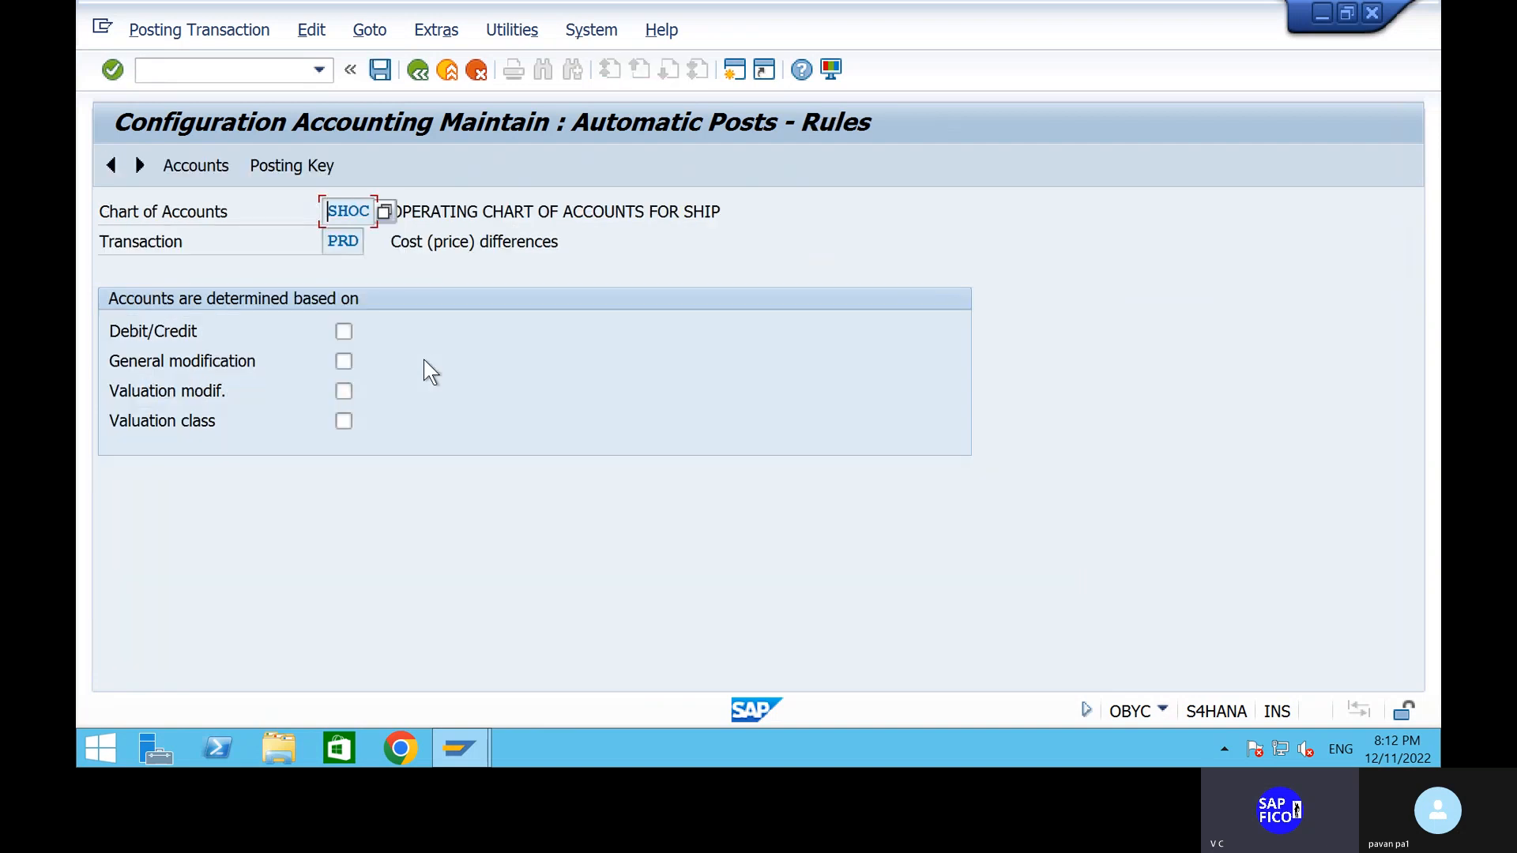
# Step: Base the PRD account determination on valuation modification and valuation class, save the rules, and continue to the account assignment
pyautogui.click(342, 391)
pyautogui.click(343, 421)
pyautogui.click(299, 167)
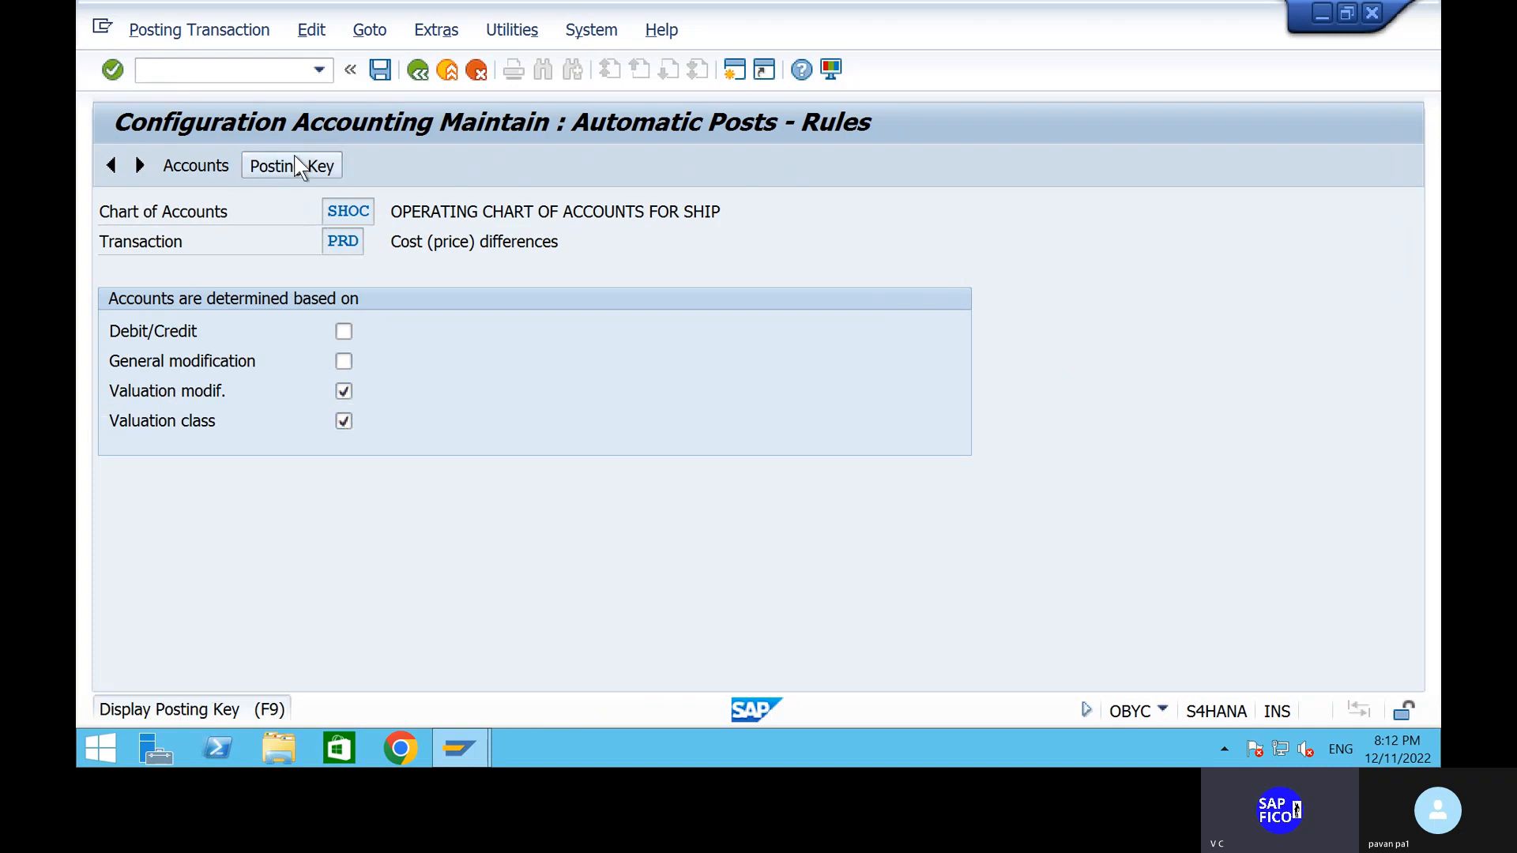
pyautogui.click(486, 493)
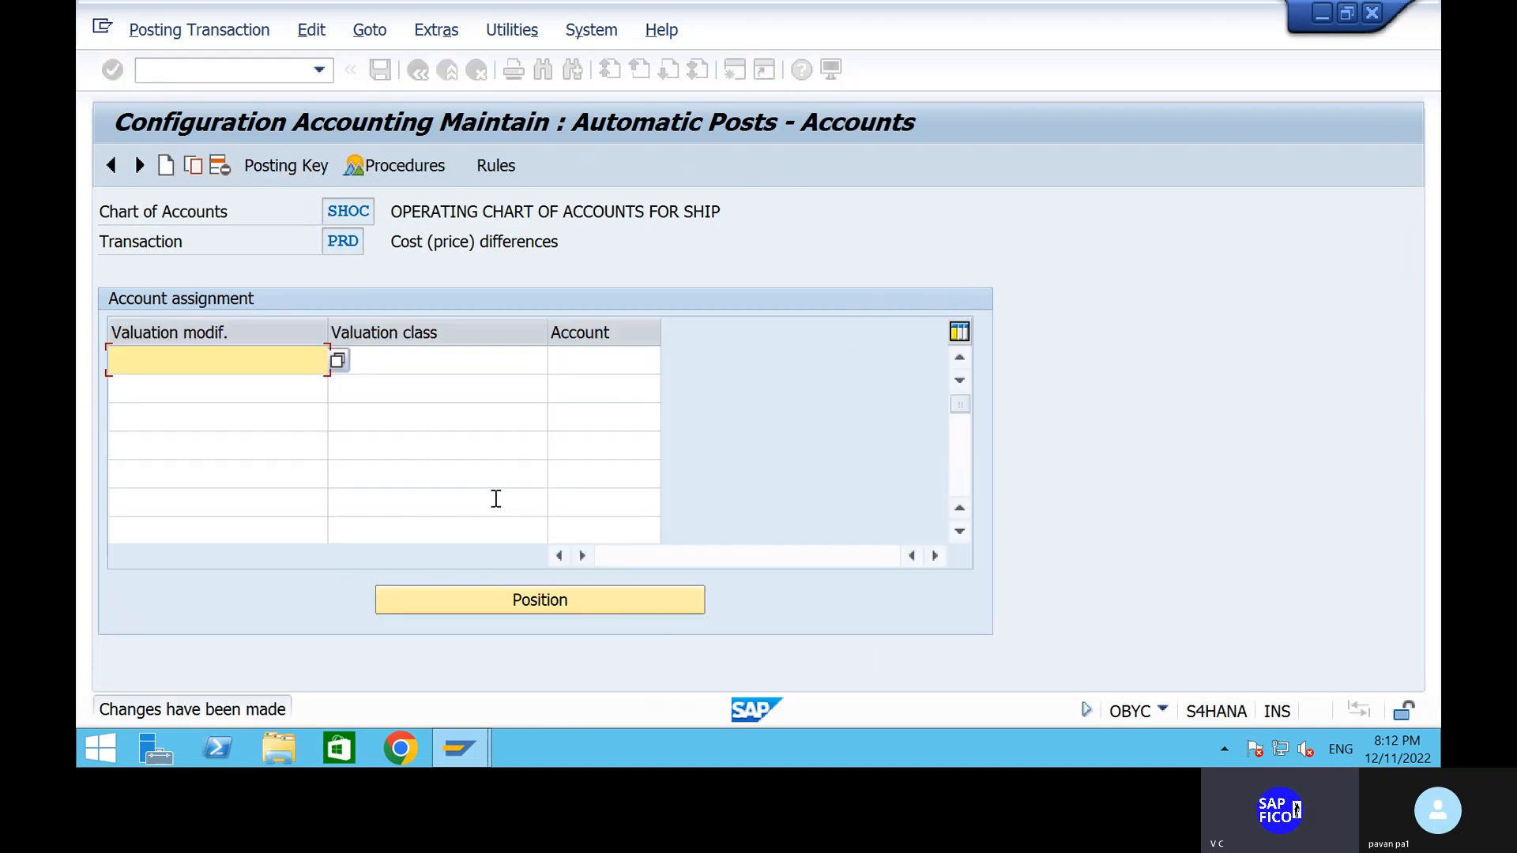
# Step: Assign the price difference G/L account of company code SHIP to valuation modification PAV1 and valuation class 3100 for PRD
pyautogui.write('PAV1')
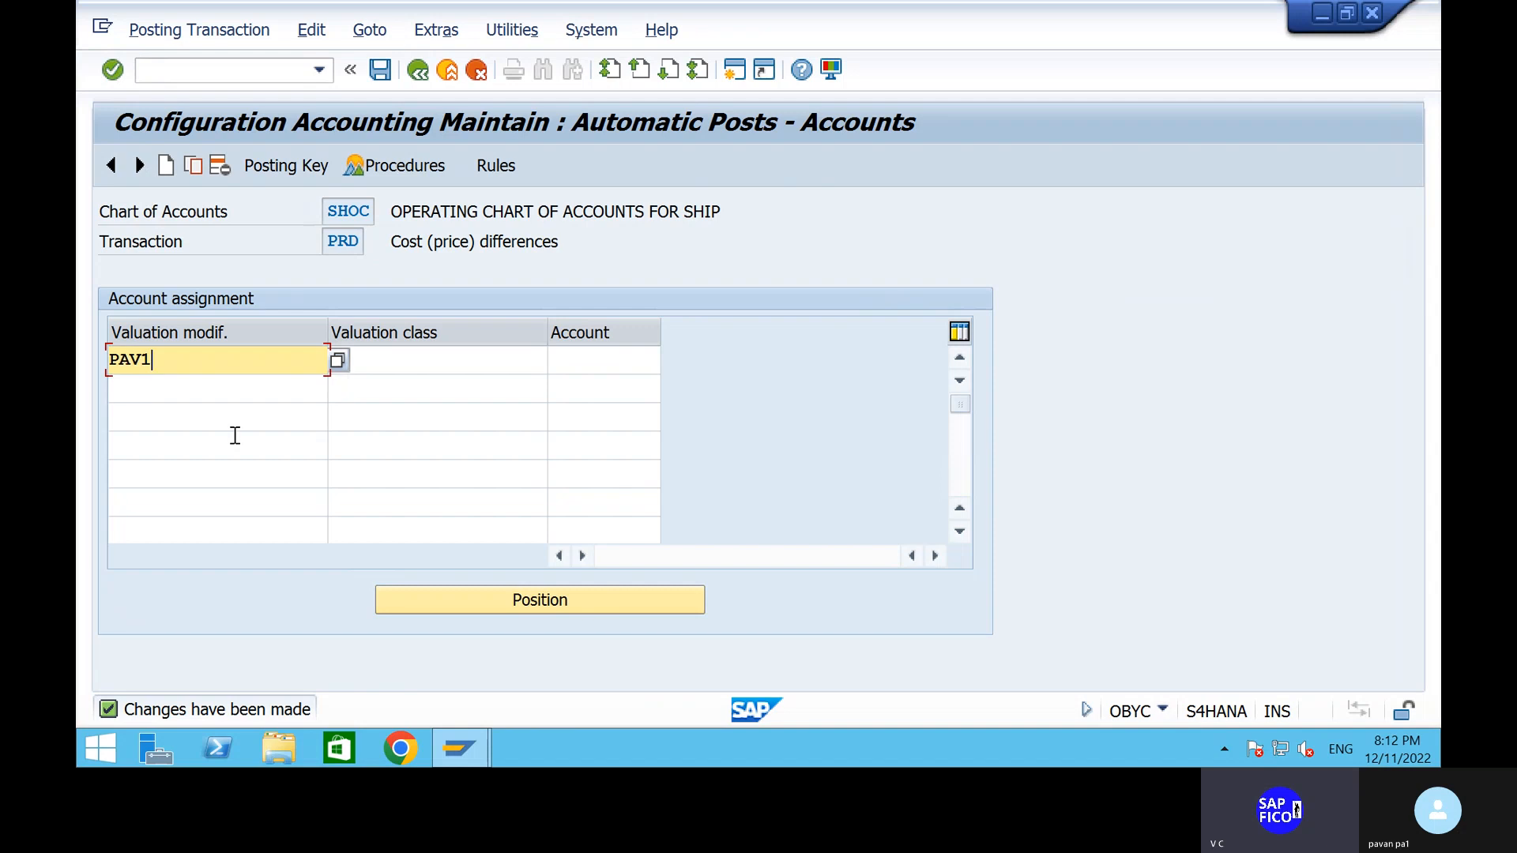
pyautogui.click(405, 359)
pyautogui.write('3100')
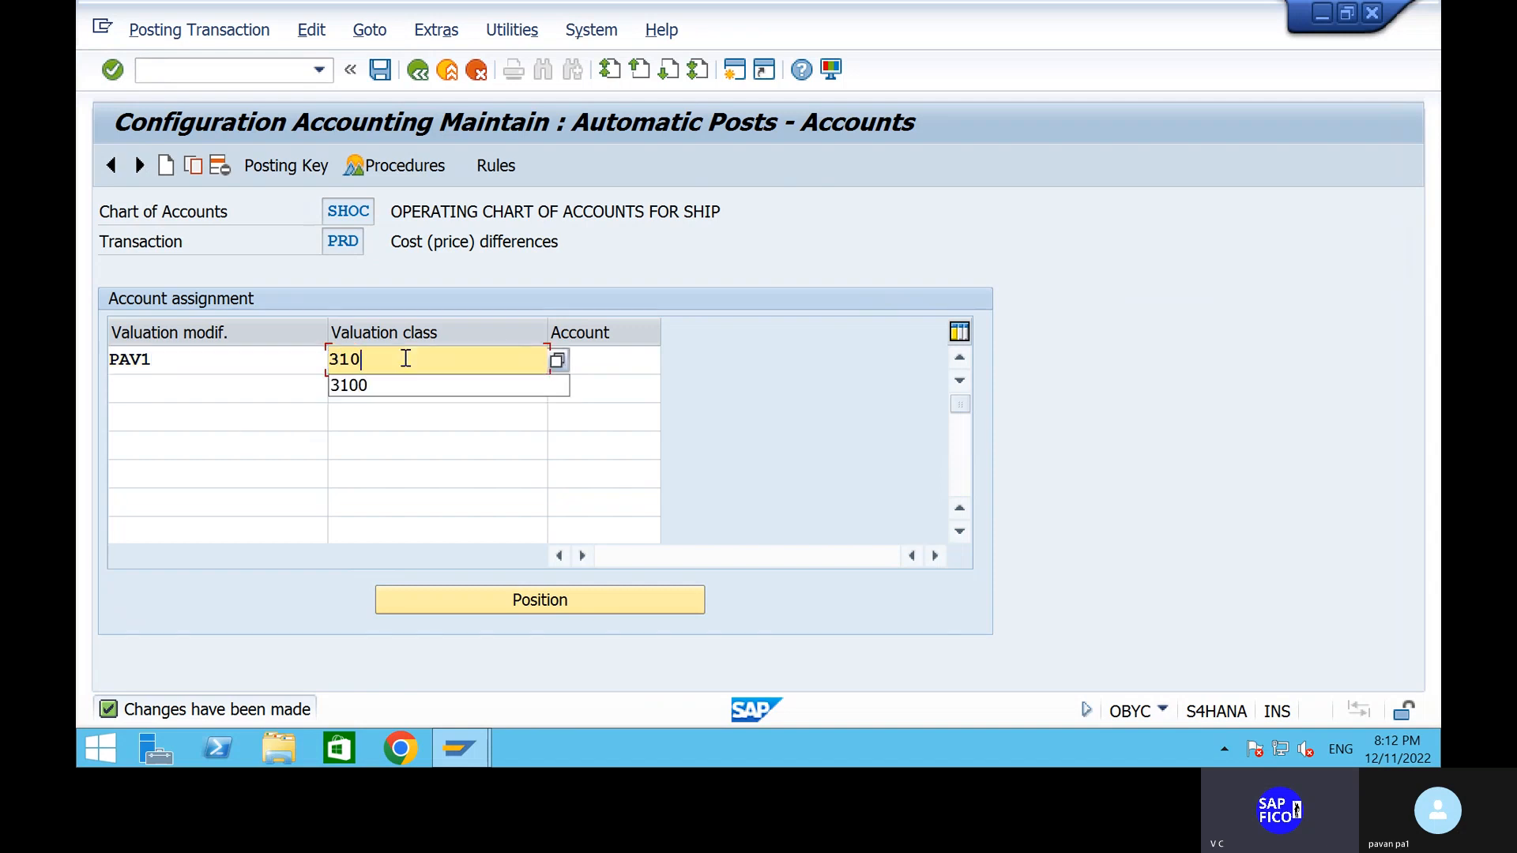
pyautogui.click(603, 357)
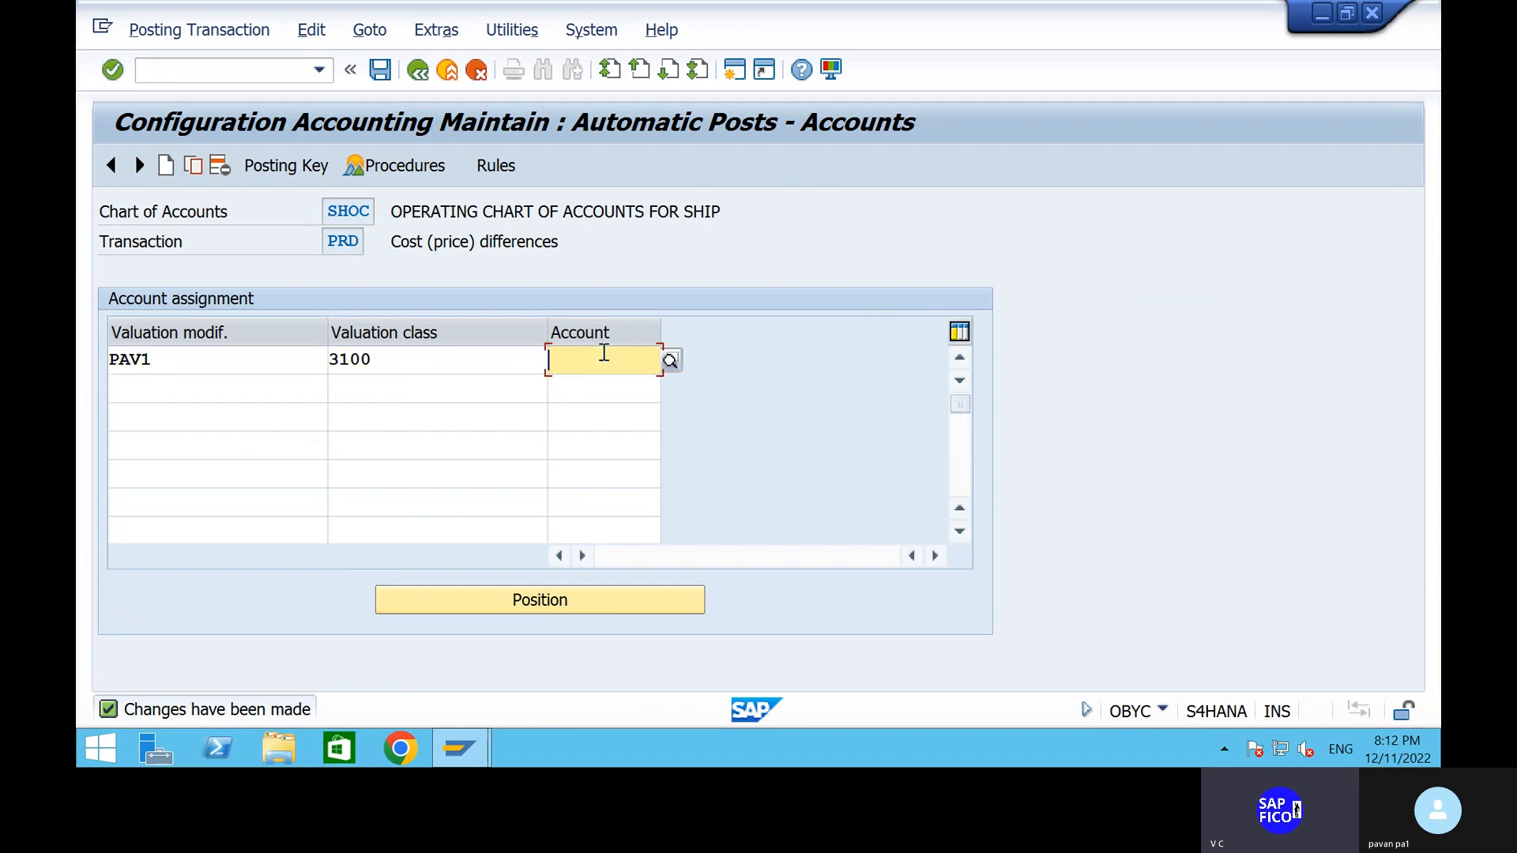
pyautogui.click(673, 365)
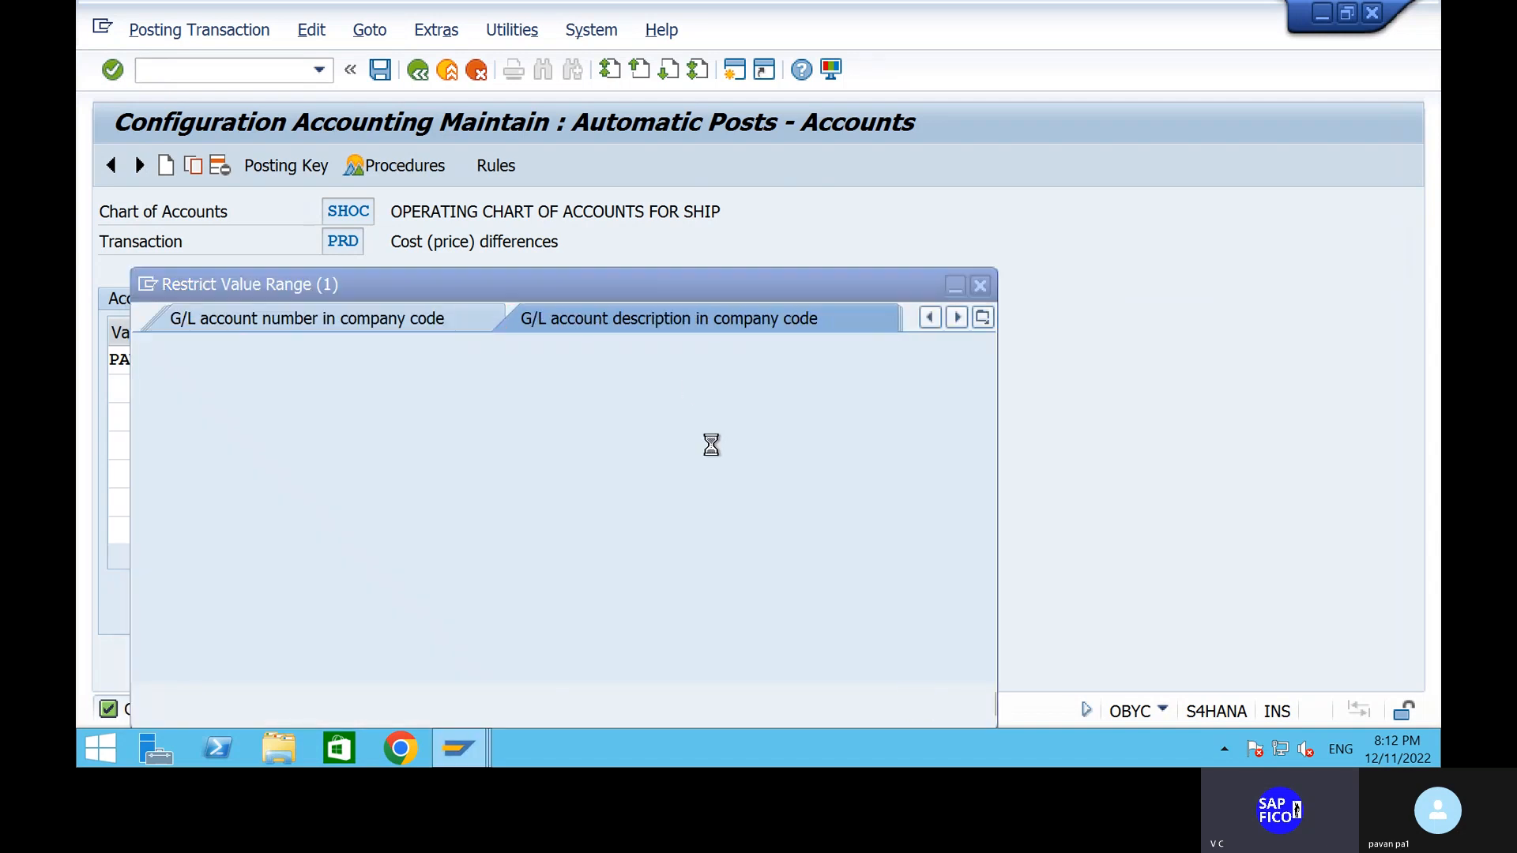
pyautogui.click(918, 703)
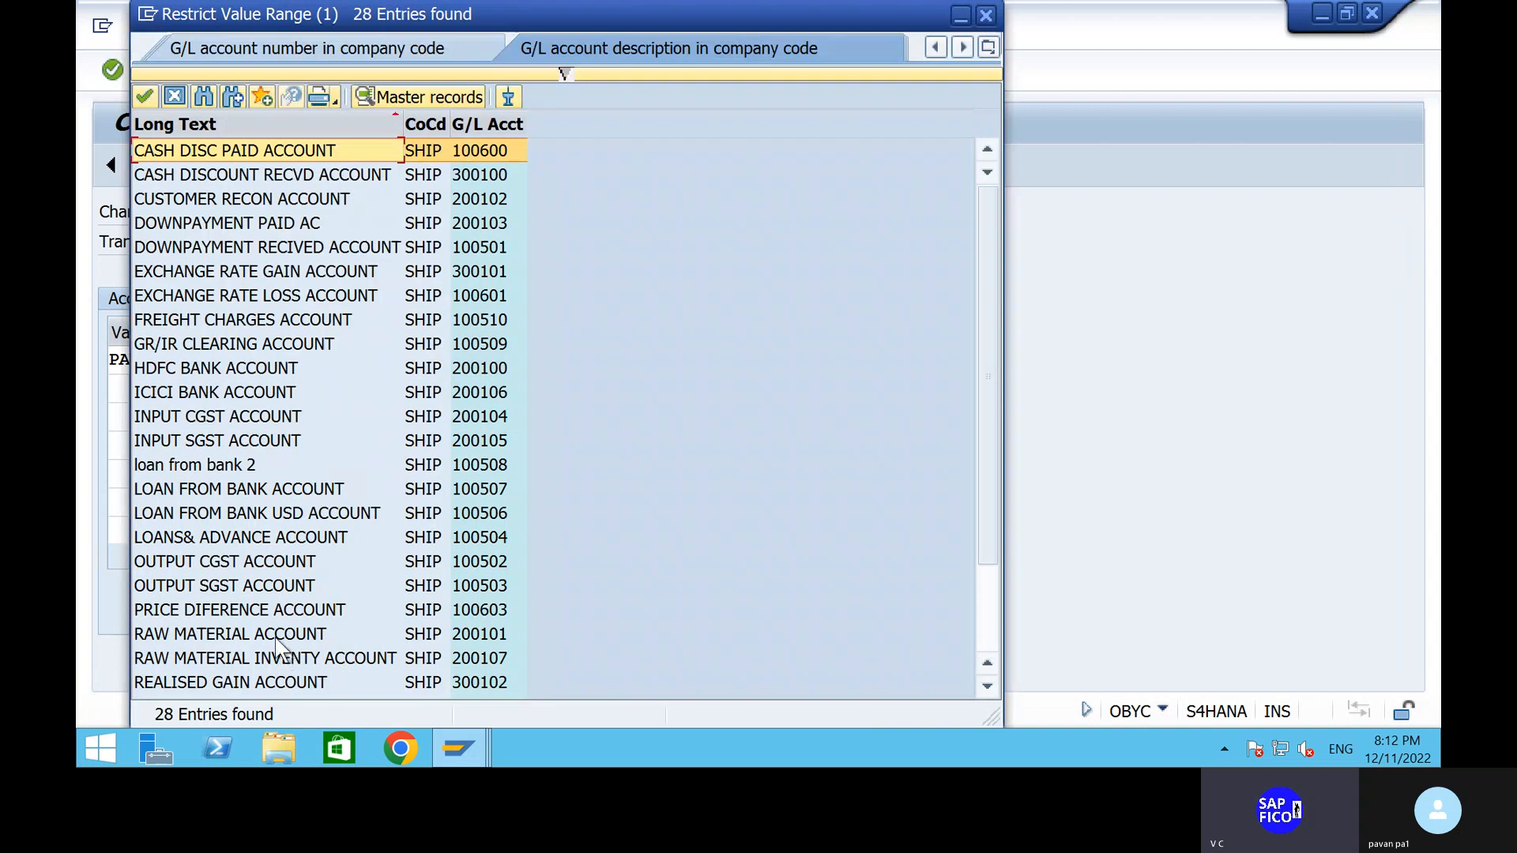
pyautogui.click(255, 611)
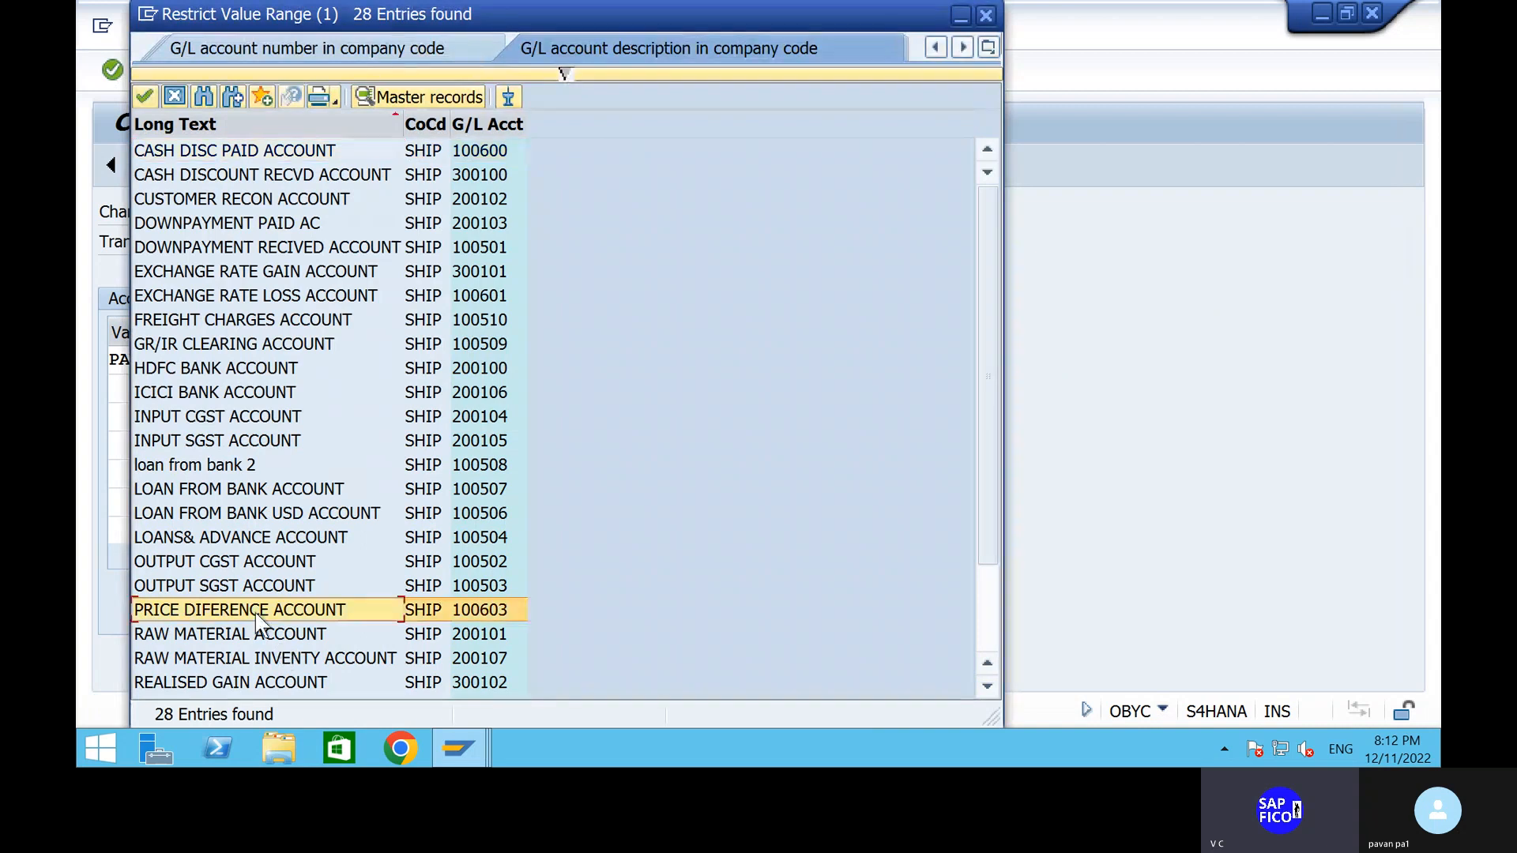
pyautogui.click(145, 96)
pyautogui.press('Return')
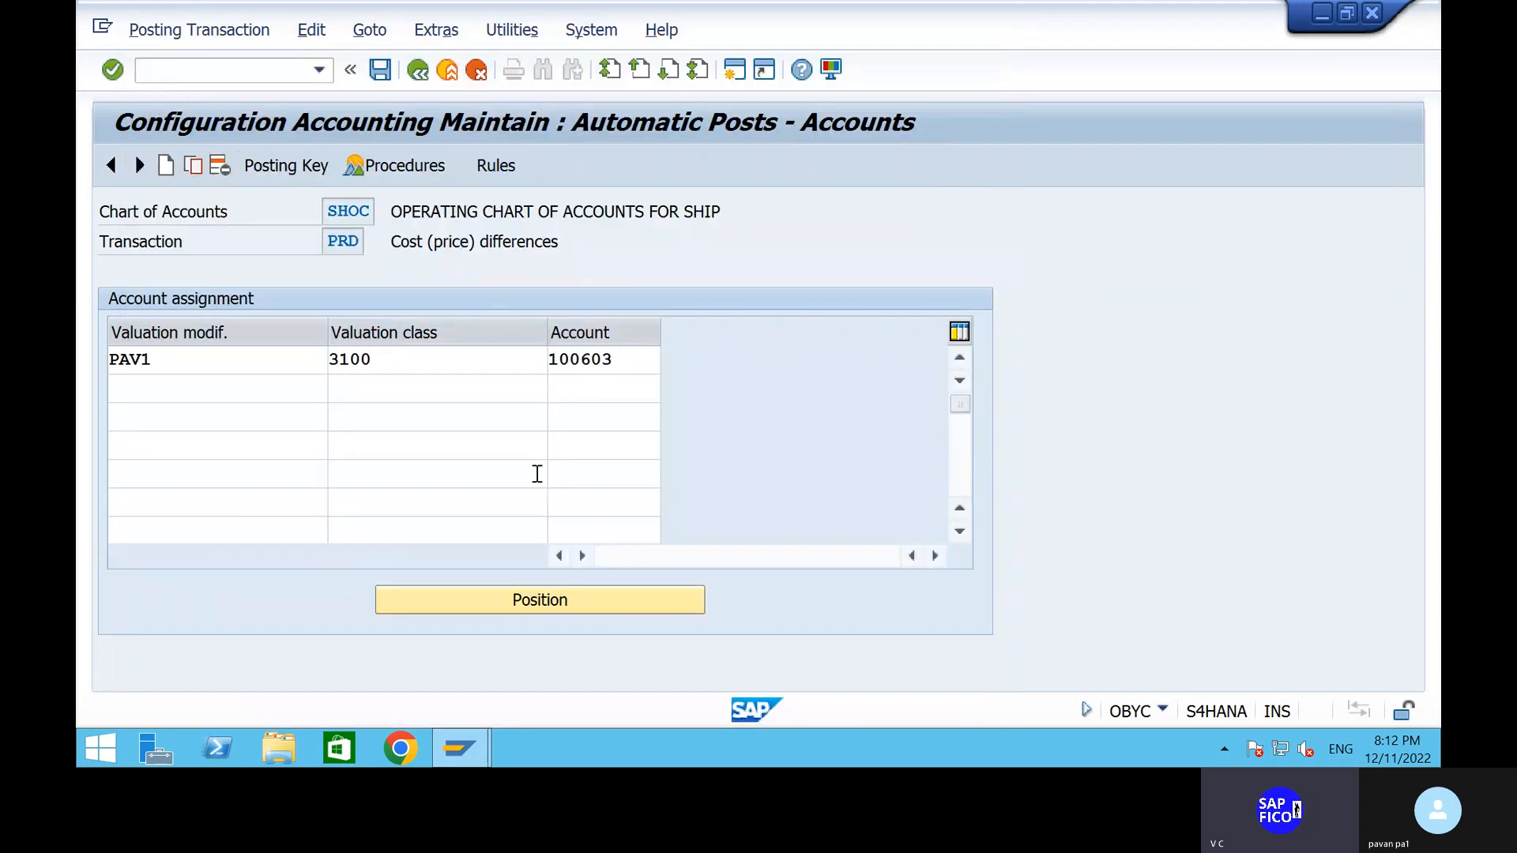
# Step: Save the PRD account assignment in customizing request S4HK903880 and return to the procedures list
pyautogui.click(380, 70)
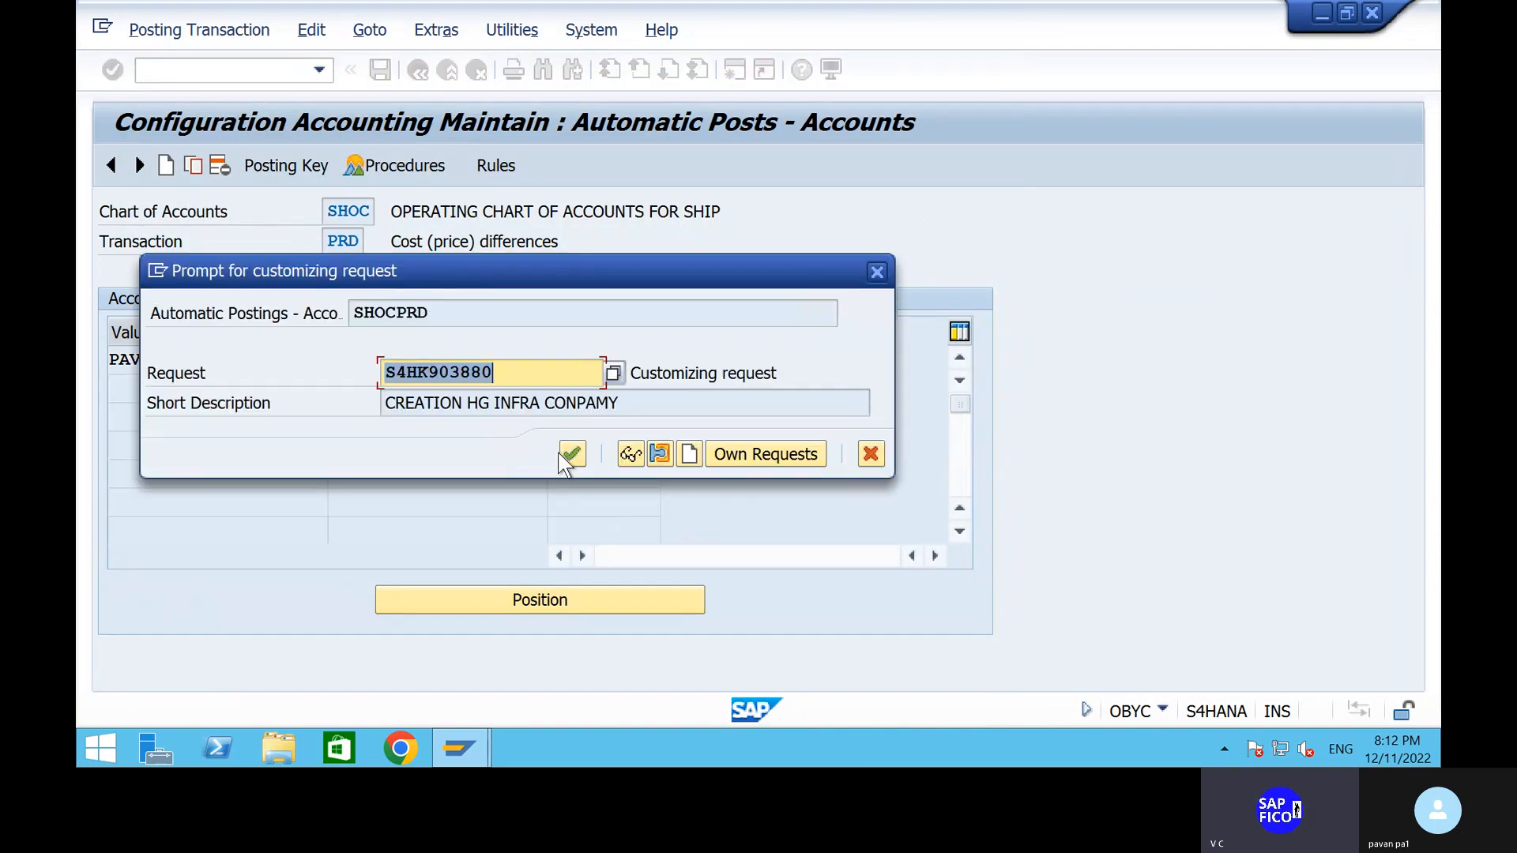
pyautogui.click(572, 461)
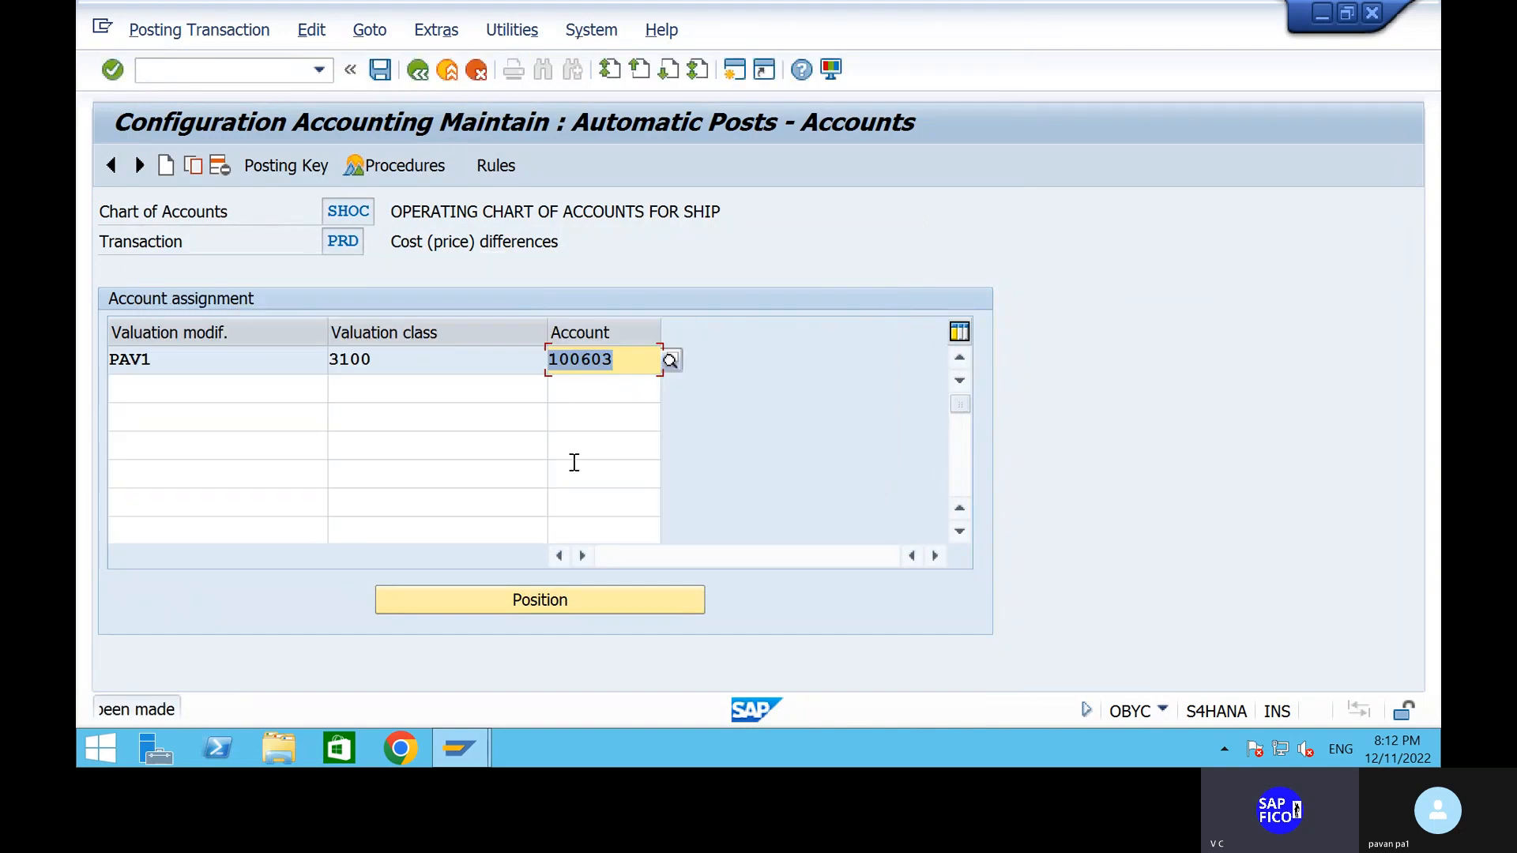
pyautogui.click(418, 70)
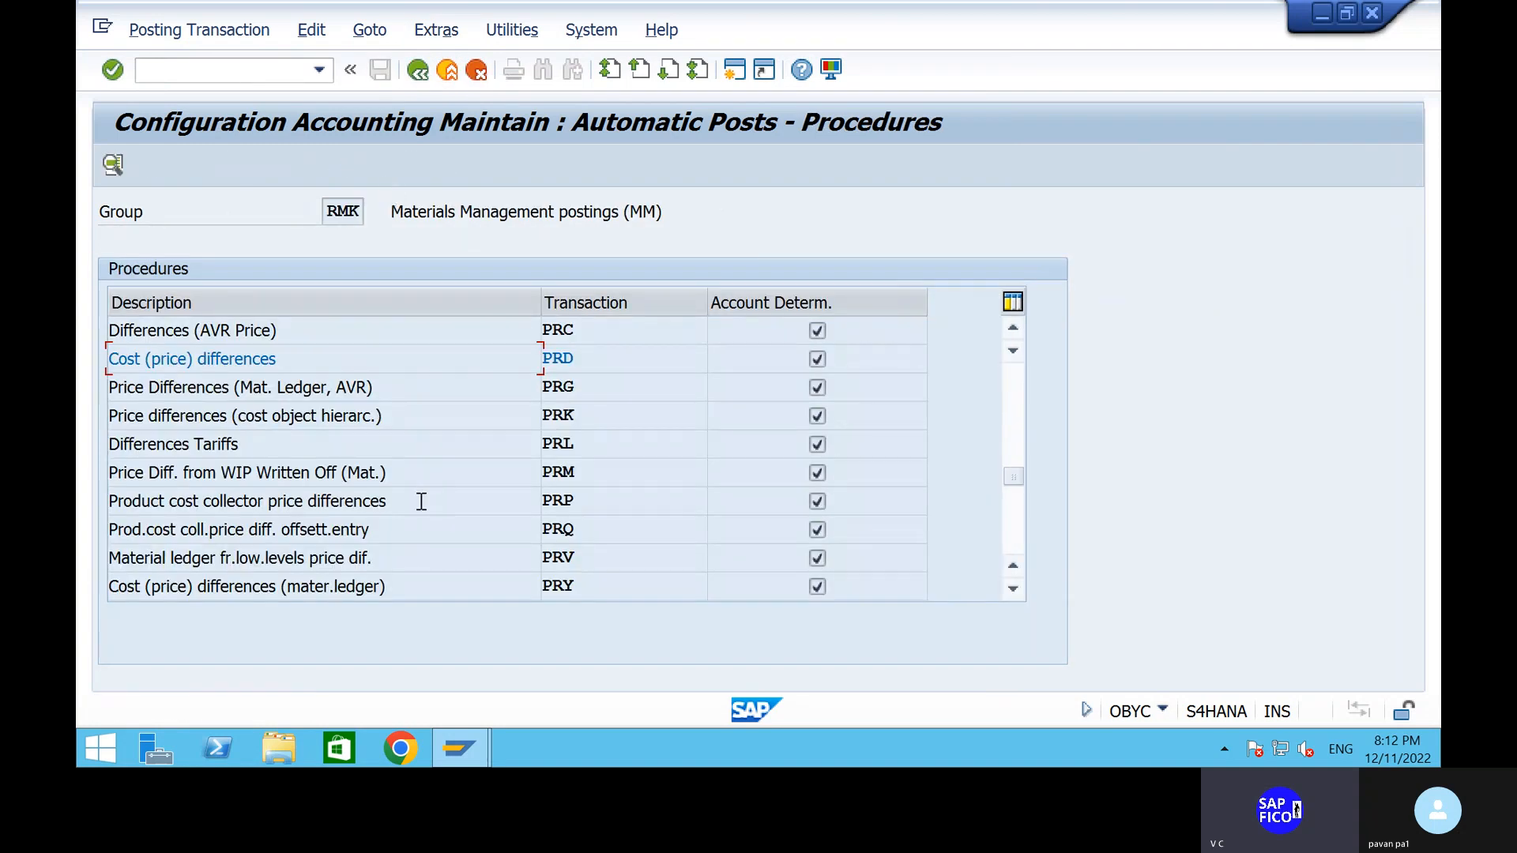
# Step: Open the freight clearing procedure FR1 from the materials management postings list
pyautogui.scroll(2, 421, 501)
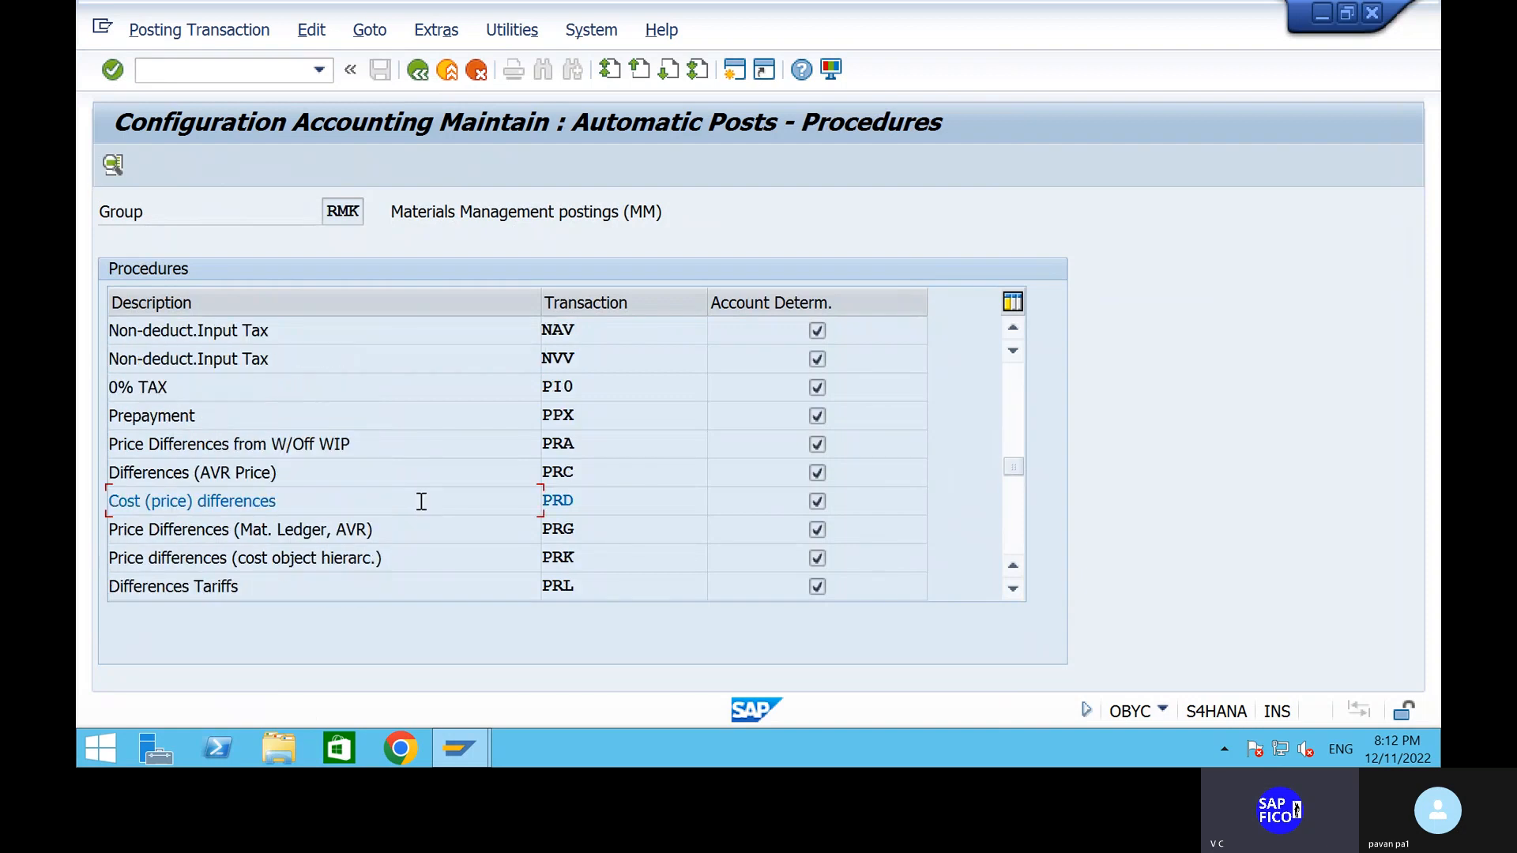
pyautogui.scroll(6, 421, 501)
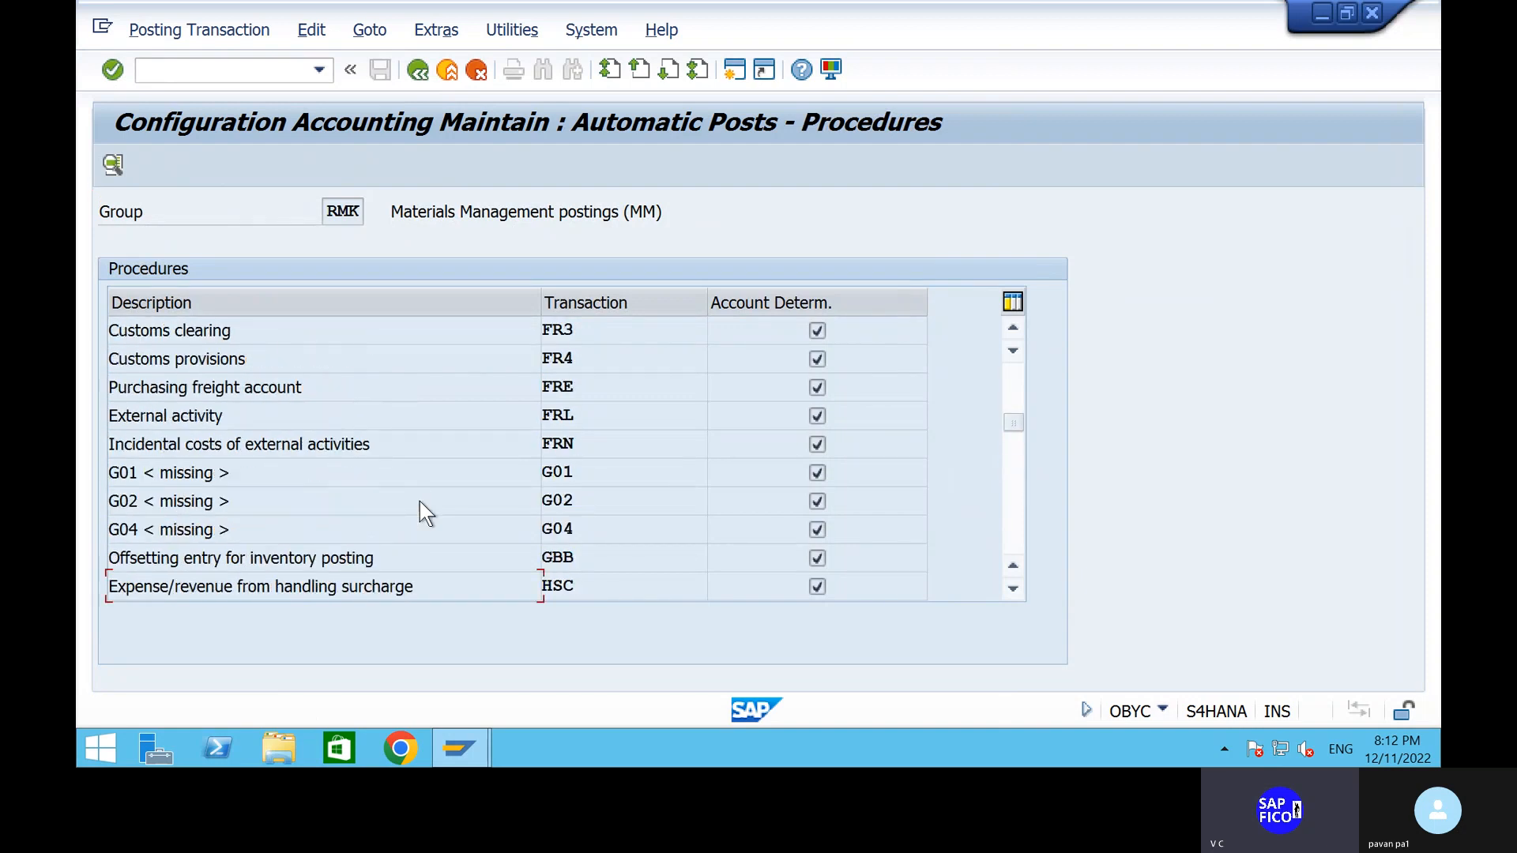
pyautogui.scroll(8, 419, 501)
pyautogui.scroll(-5, 474, 514)
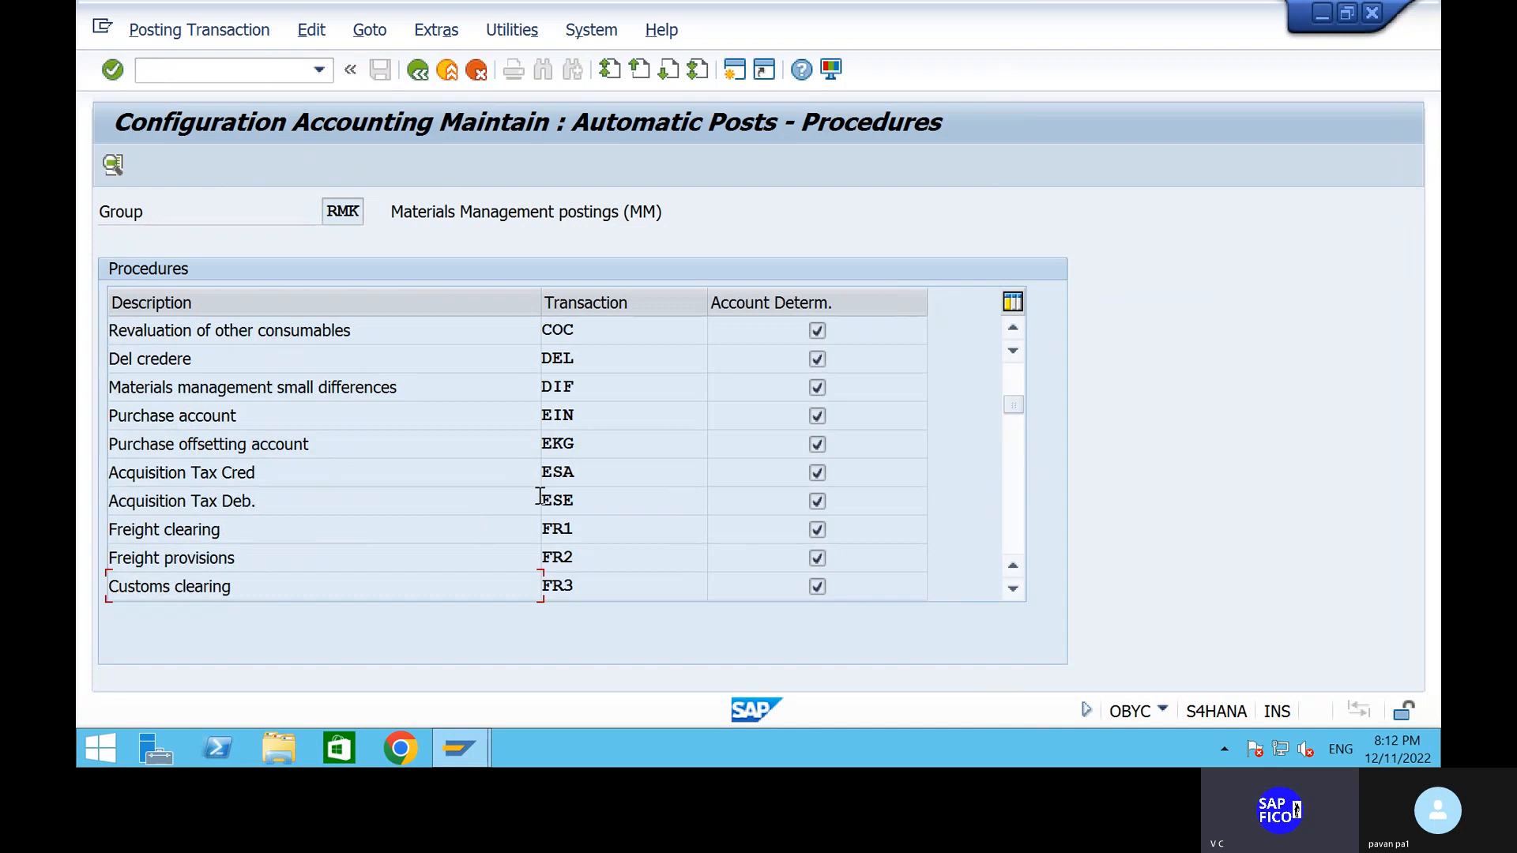
pyautogui.doubleClick(304, 528)
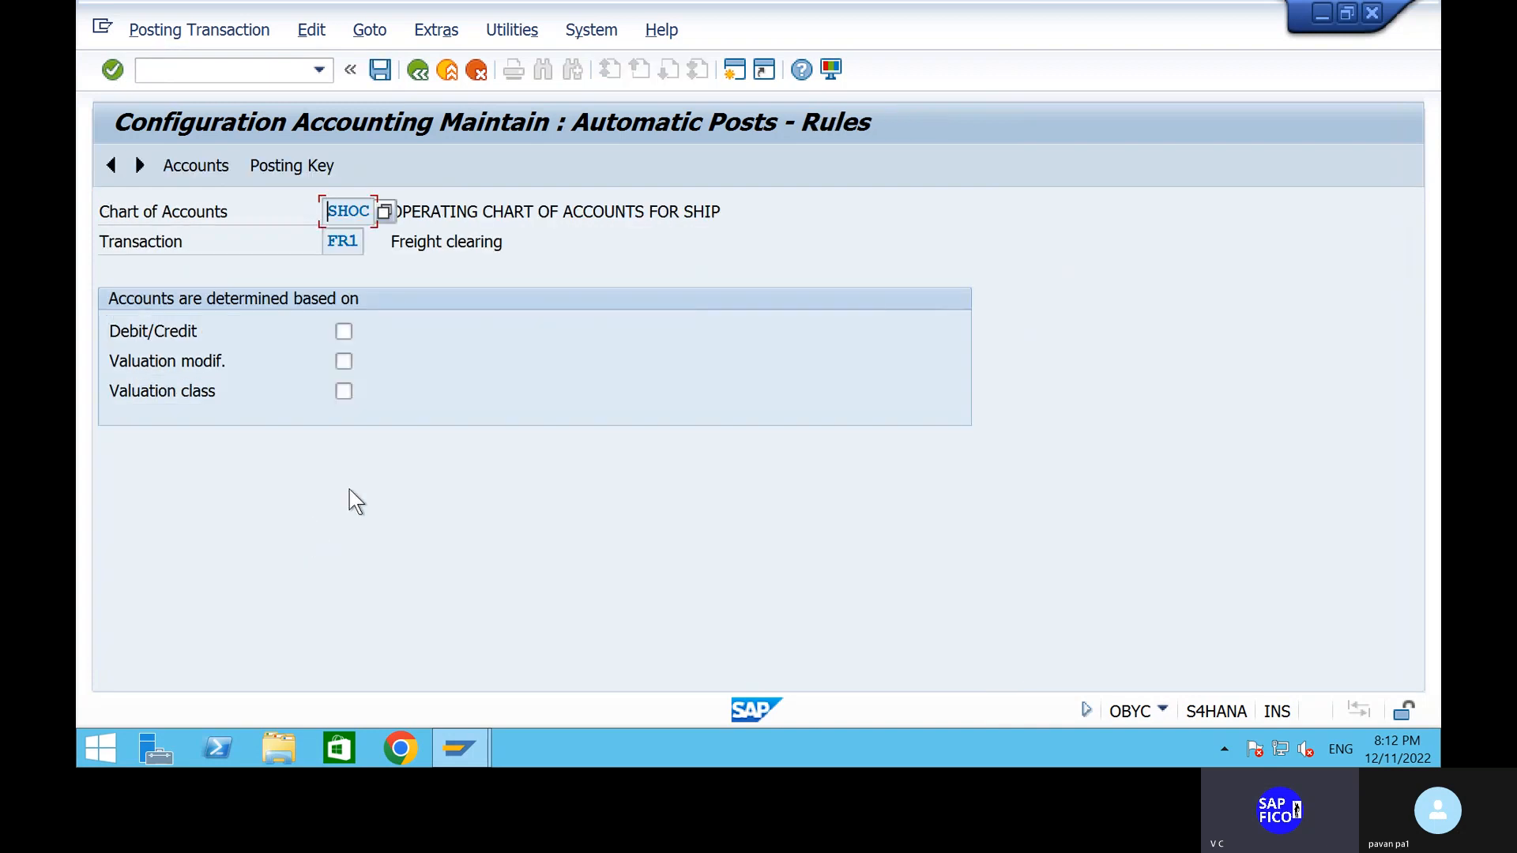
# Step: Base the FR1 account determination on valuation modification and valuation class, save the rules, and continue to the account assignment
pyautogui.click(344, 391)
pyautogui.click(346, 361)
pyautogui.click(307, 166)
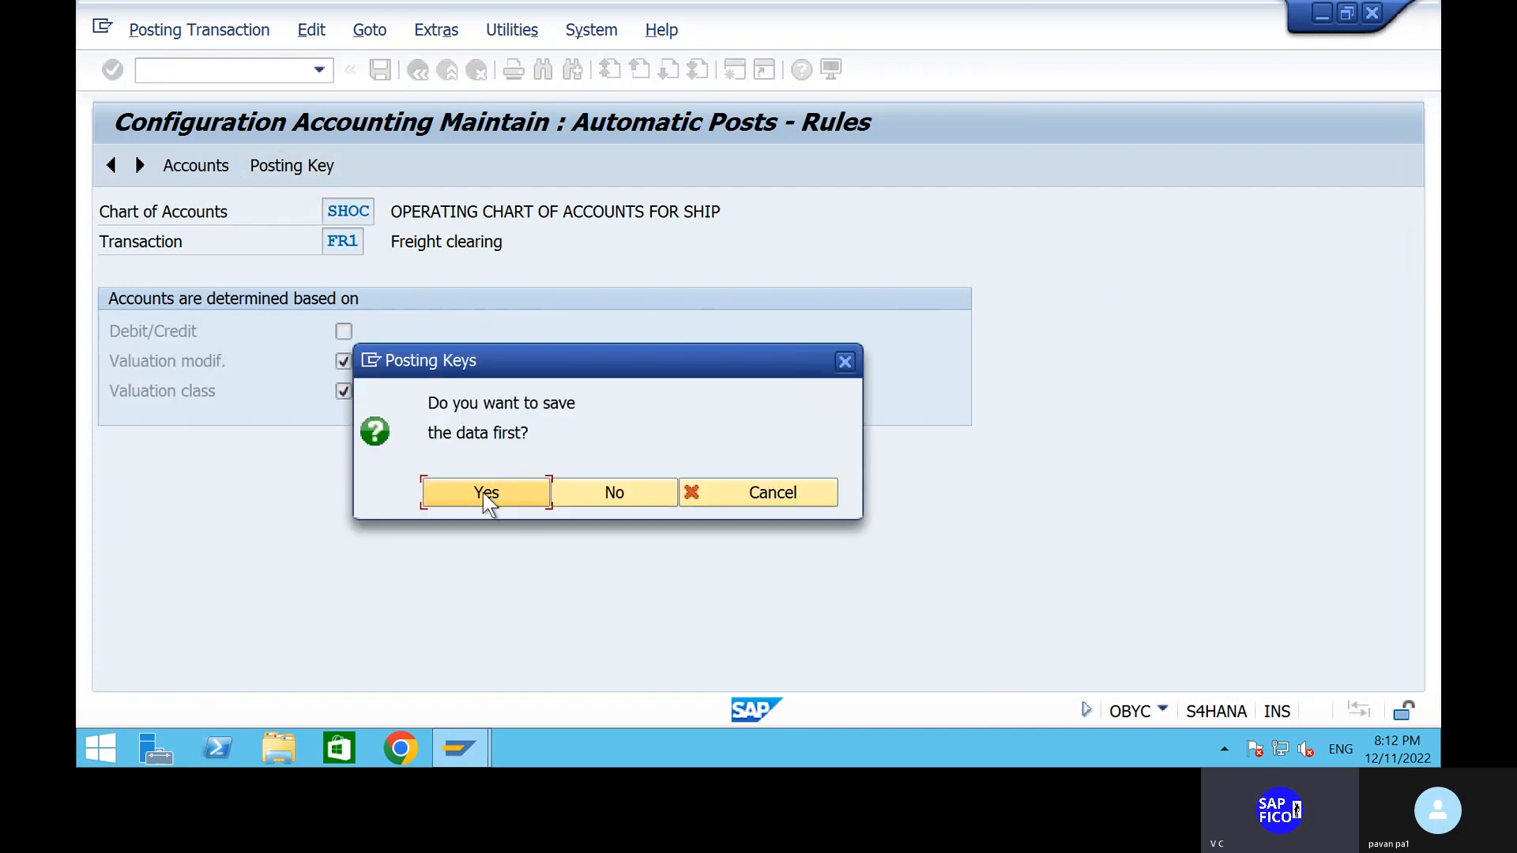
pyautogui.click(486, 492)
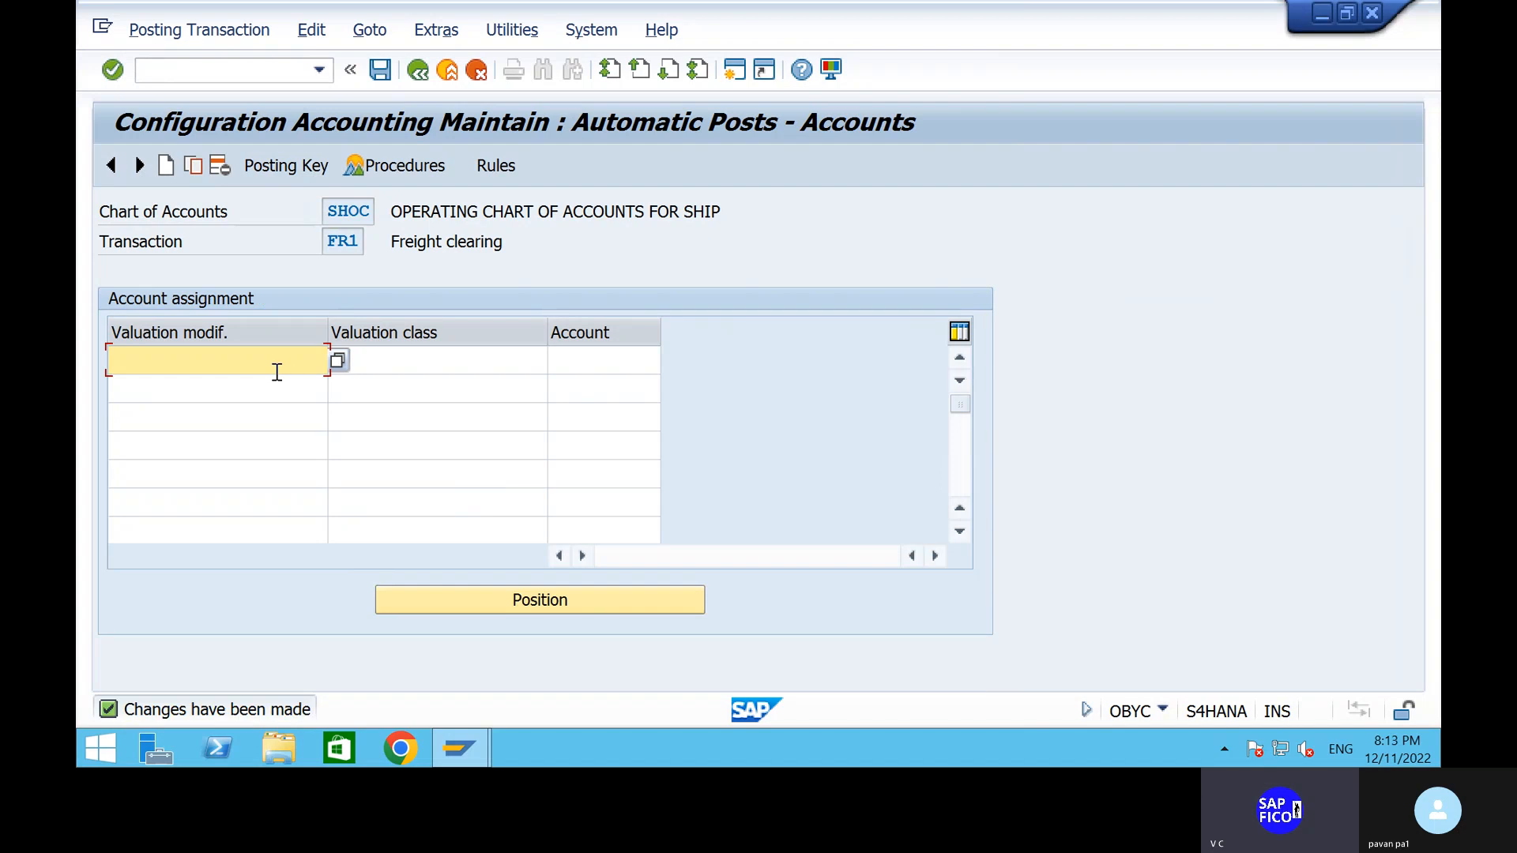
# Step: Assign the freight charges G/L account to valuation modification PAV1 and valuation class 3100 for FR1, and save it in customizing request S4HK903880
pyautogui.write('PAV1')
pyautogui.click(366, 363)
pyautogui.write('3100')
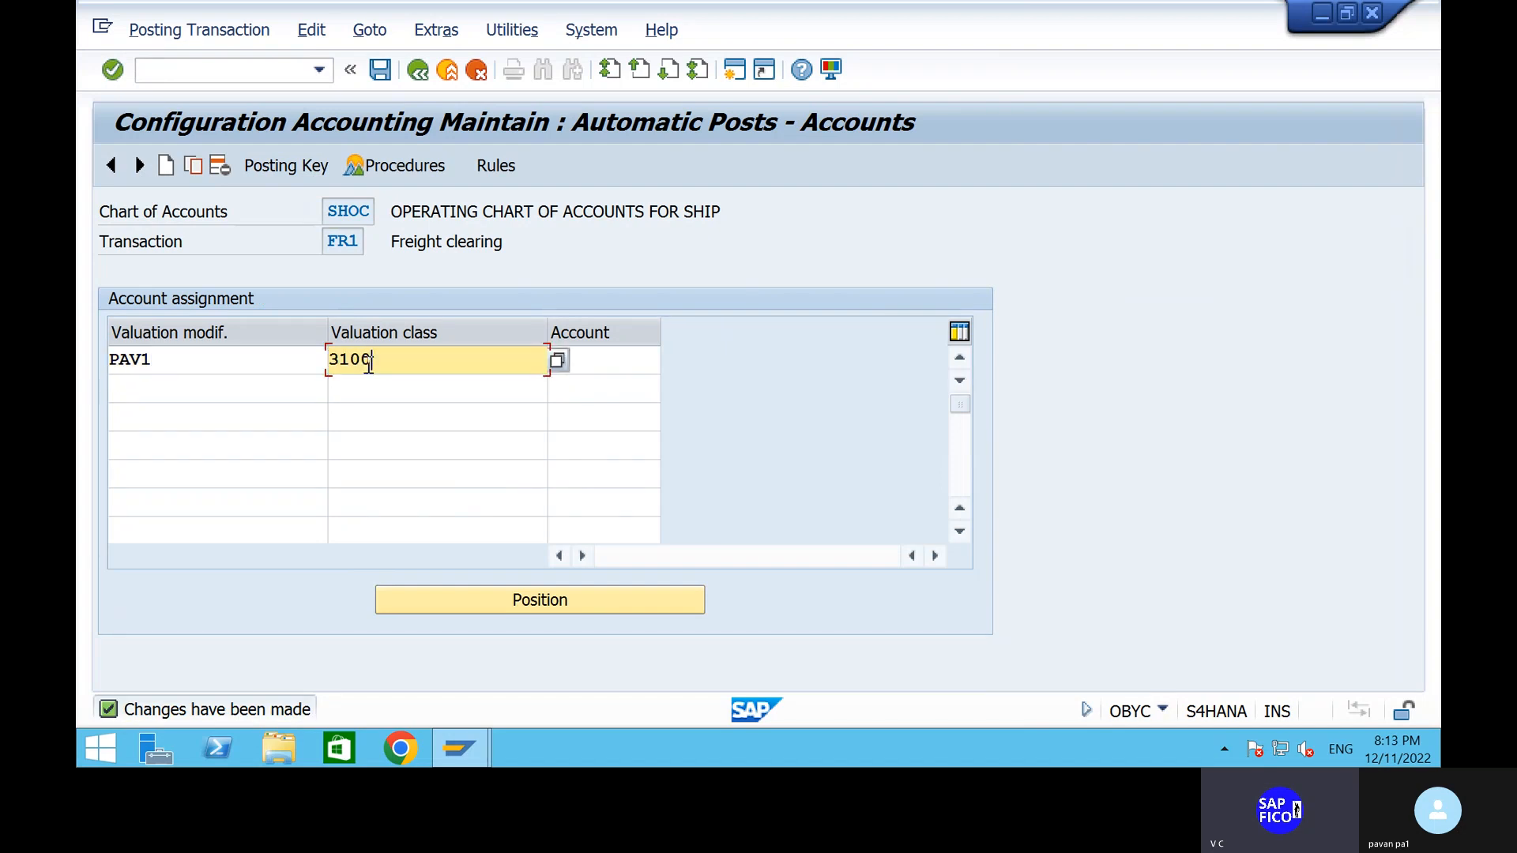
pyautogui.click(611, 356)
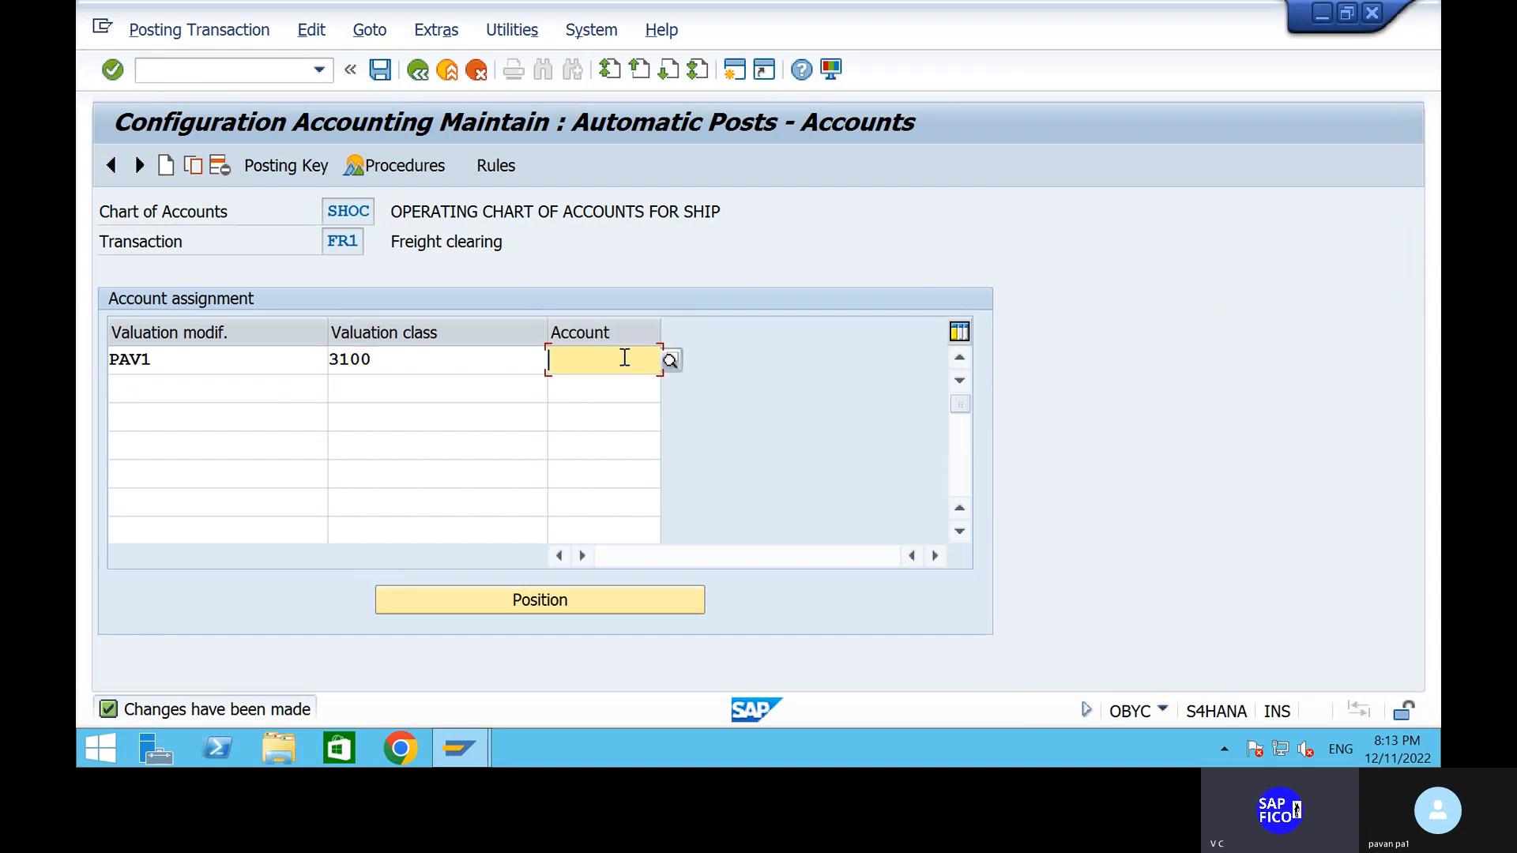
pyautogui.click(669, 361)
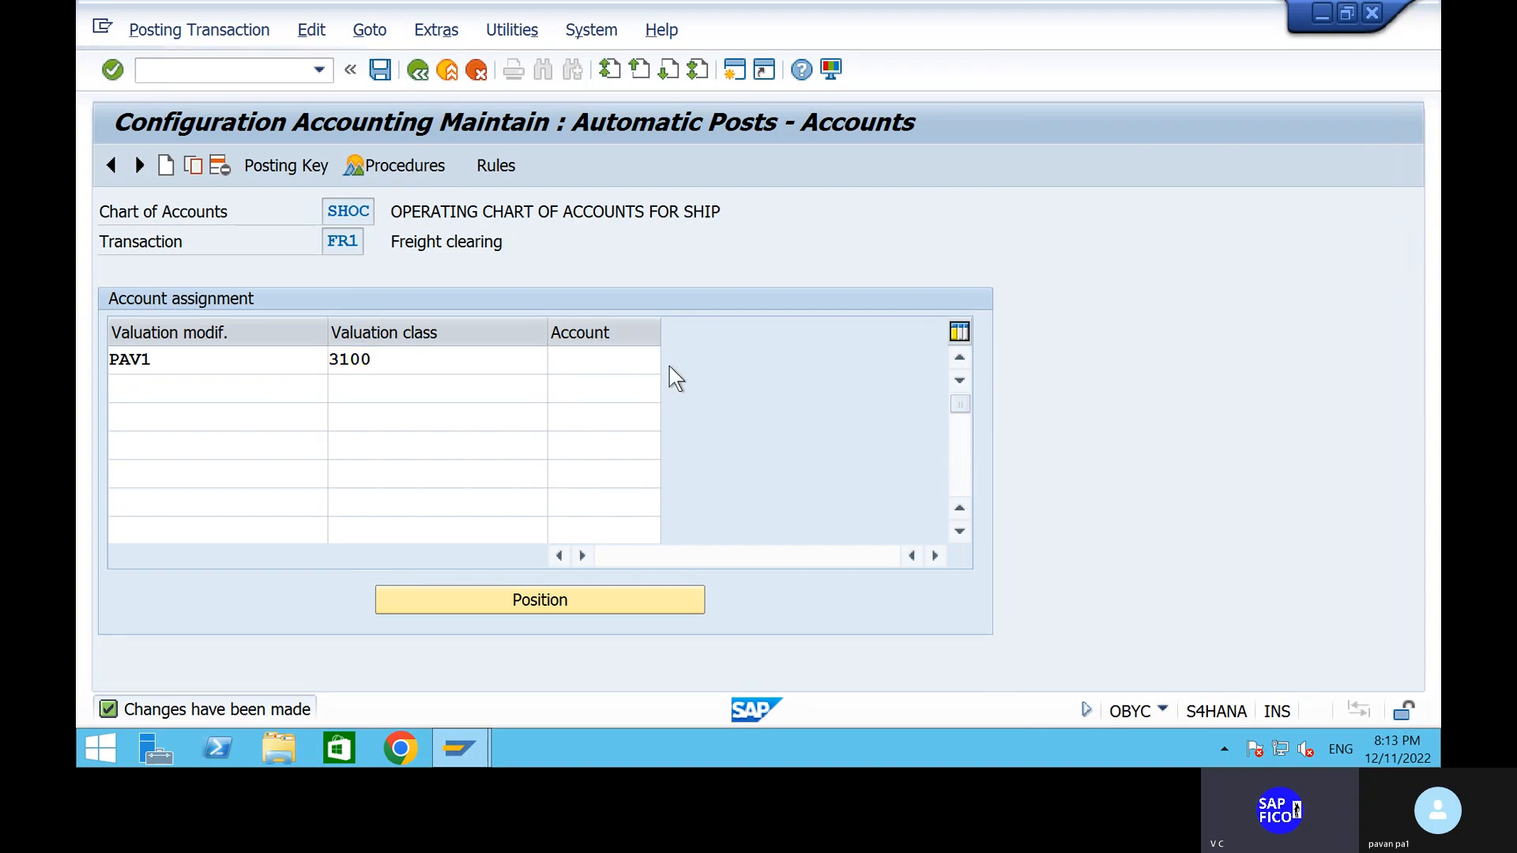
pyautogui.click(916, 701)
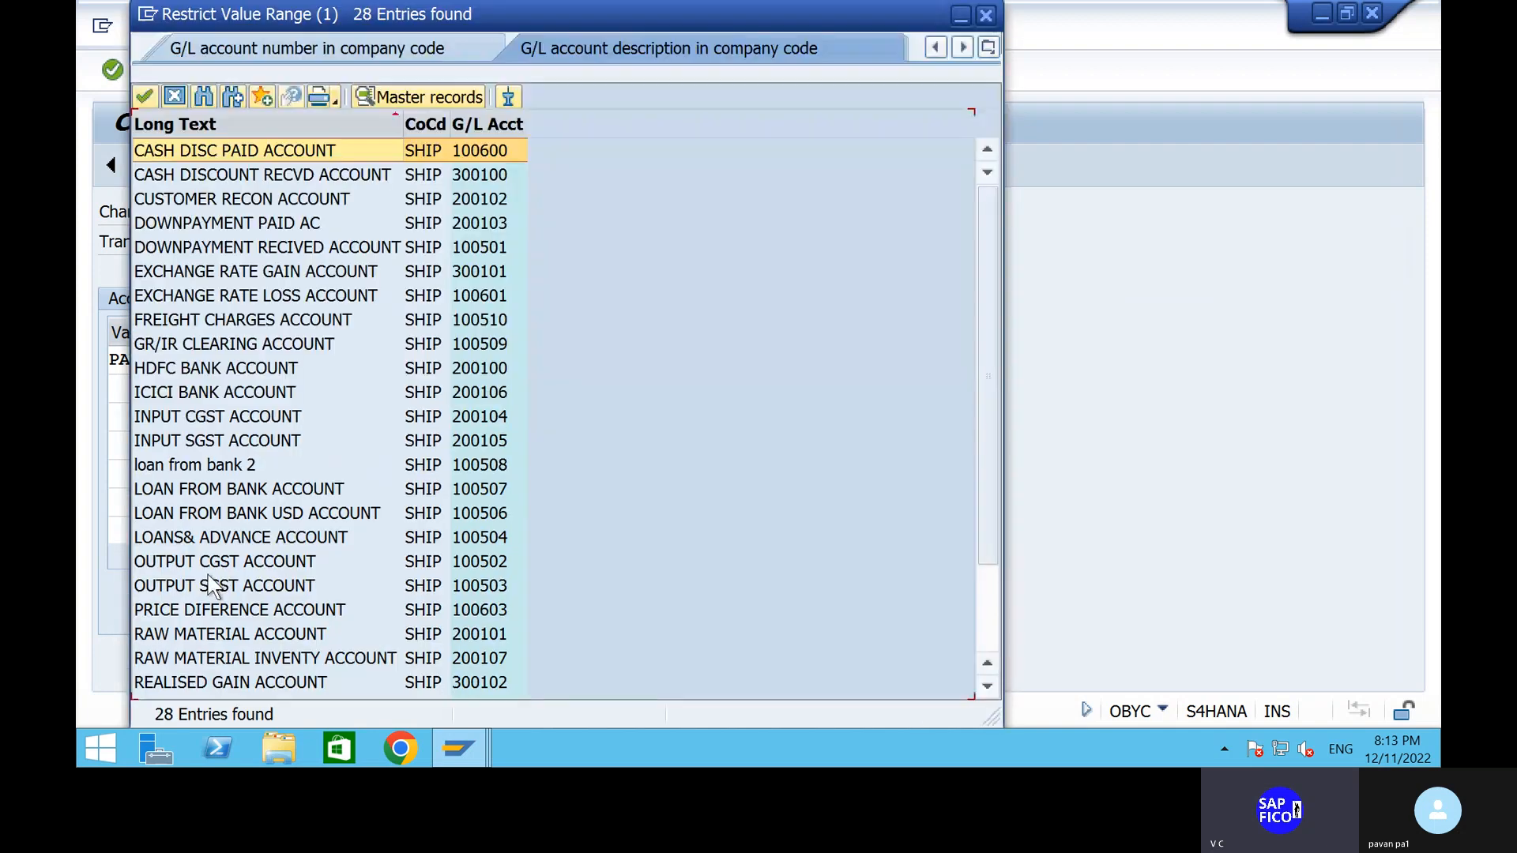
pyautogui.click(481, 312)
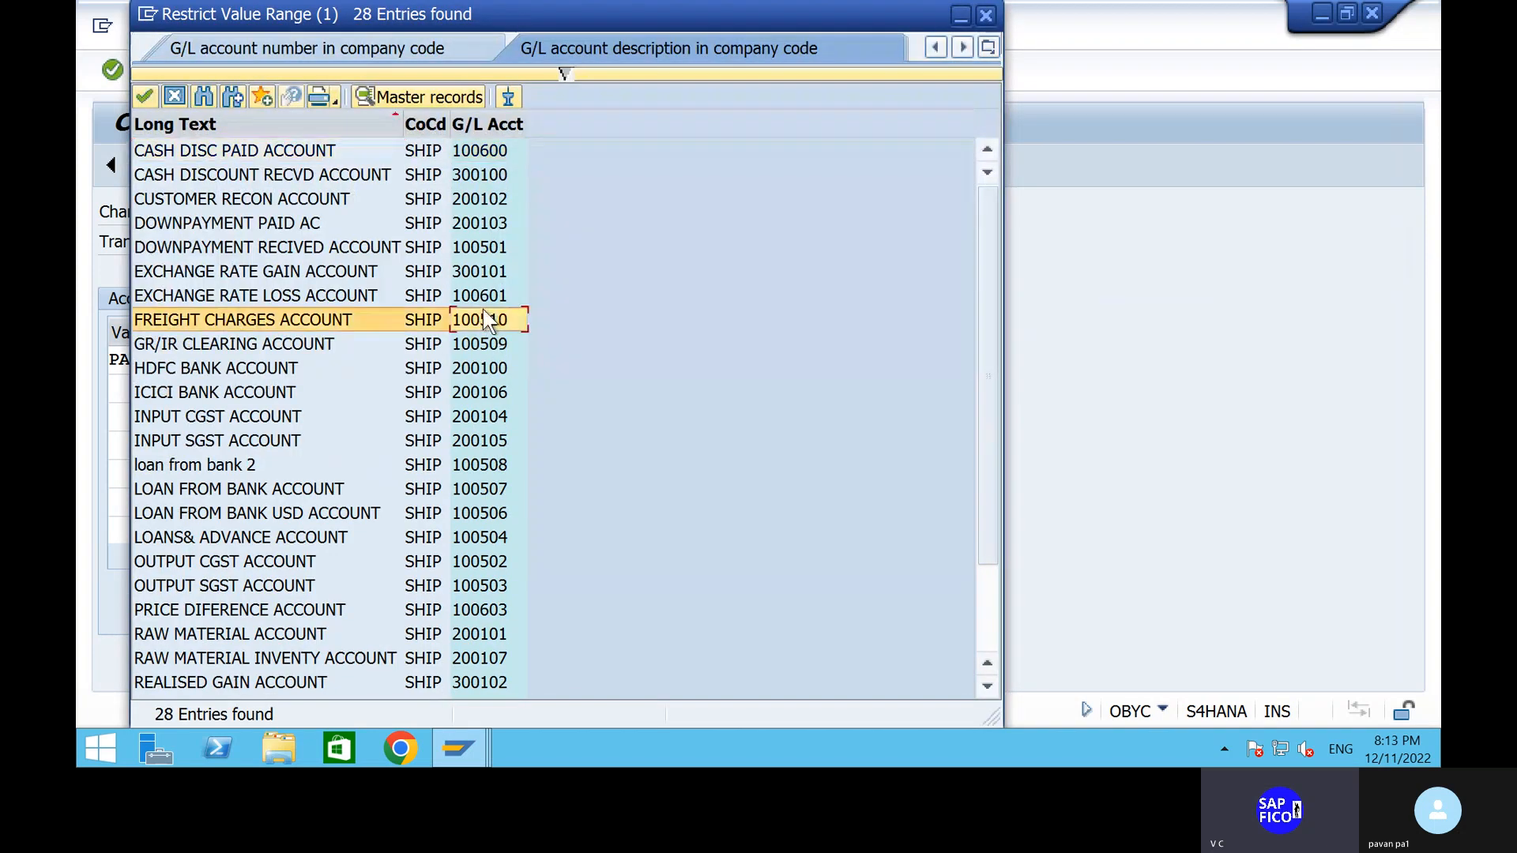
pyautogui.click(144, 97)
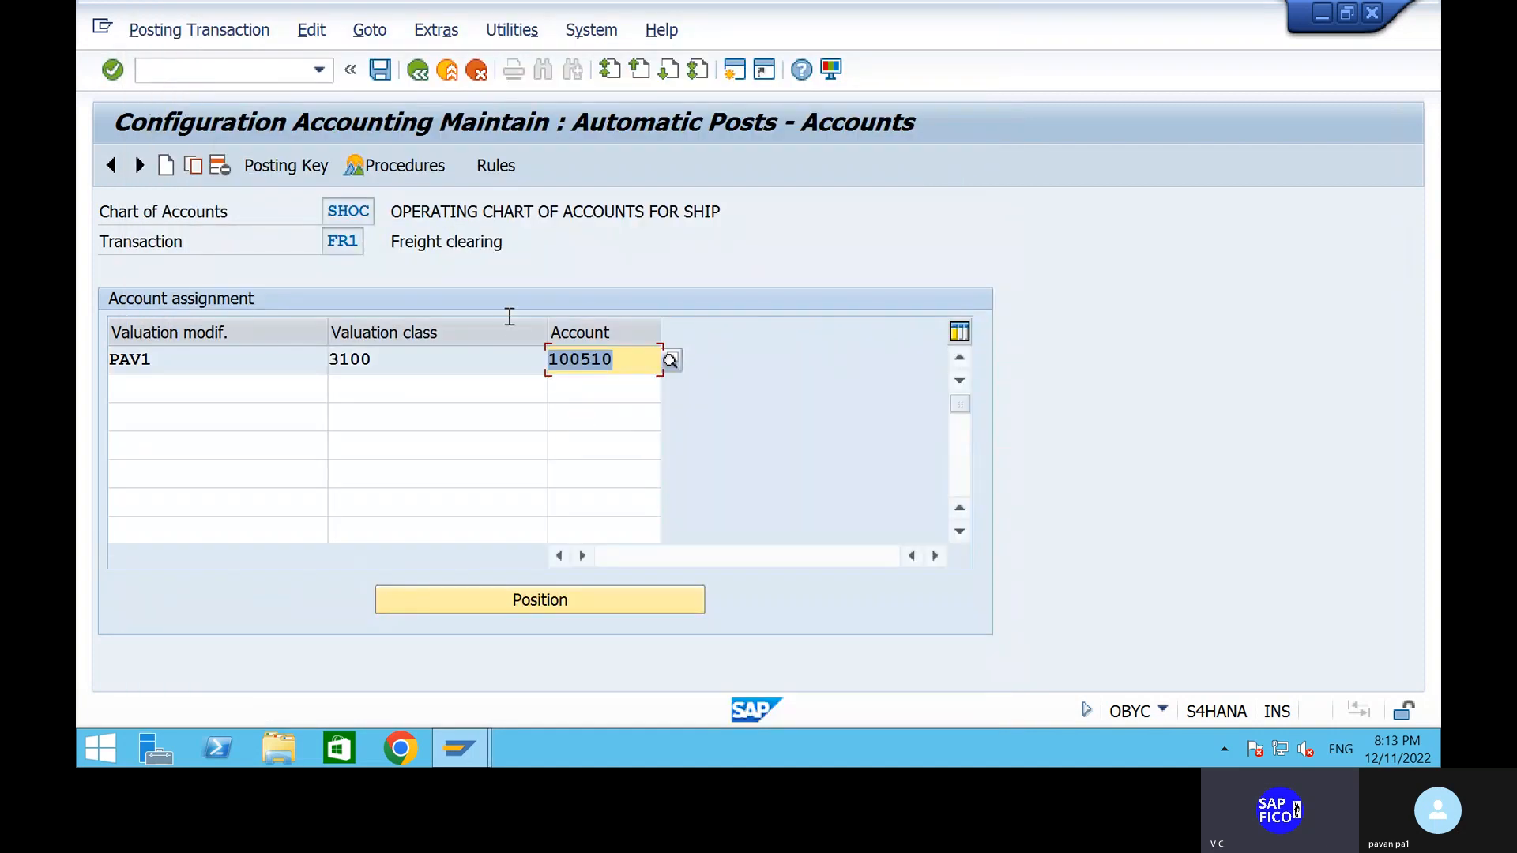
pyautogui.click(379, 71)
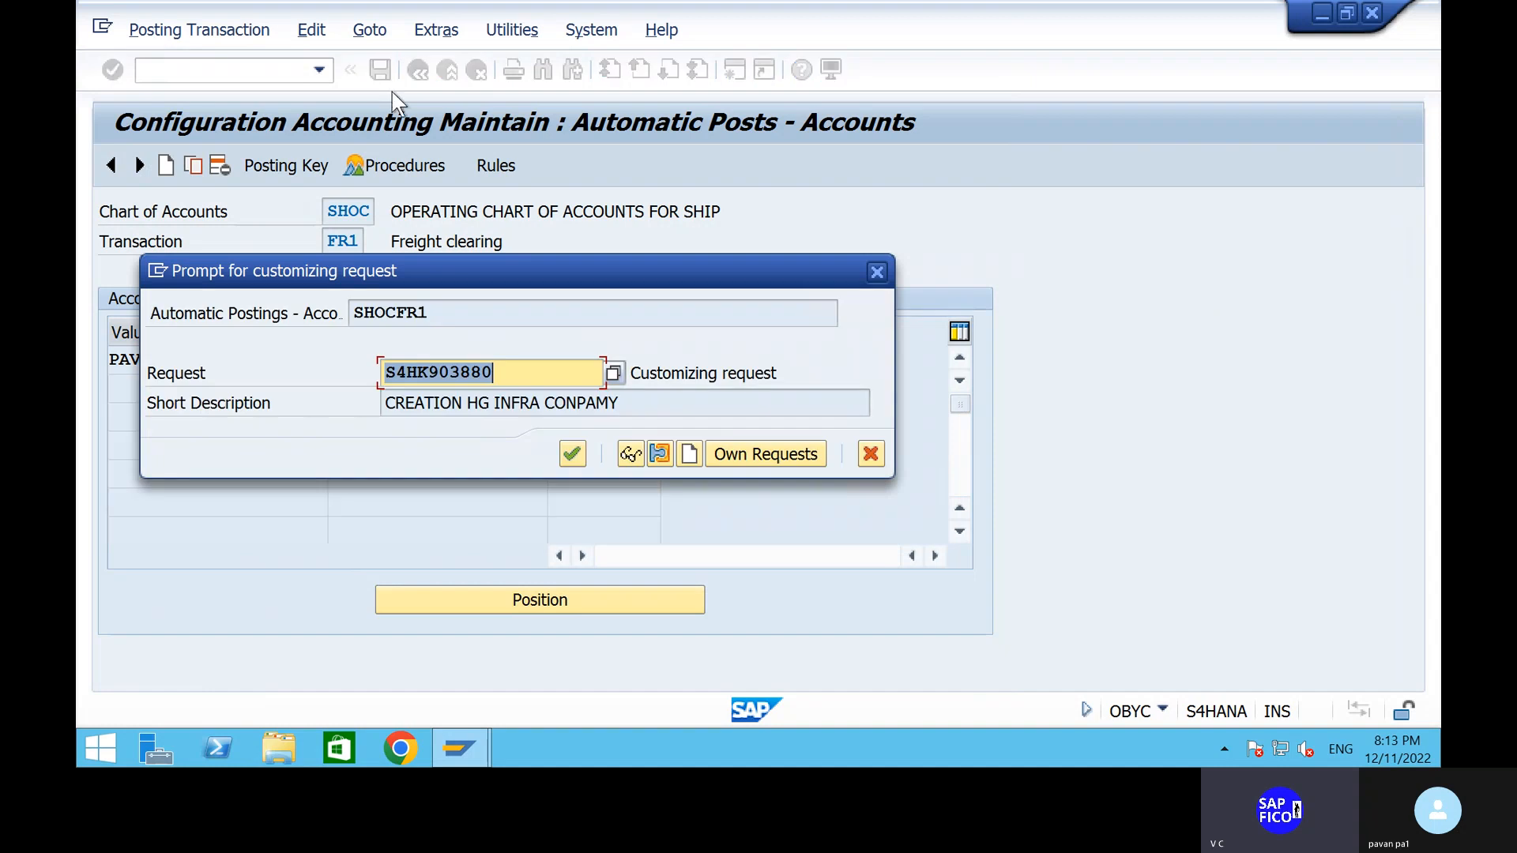
pyautogui.click(572, 453)
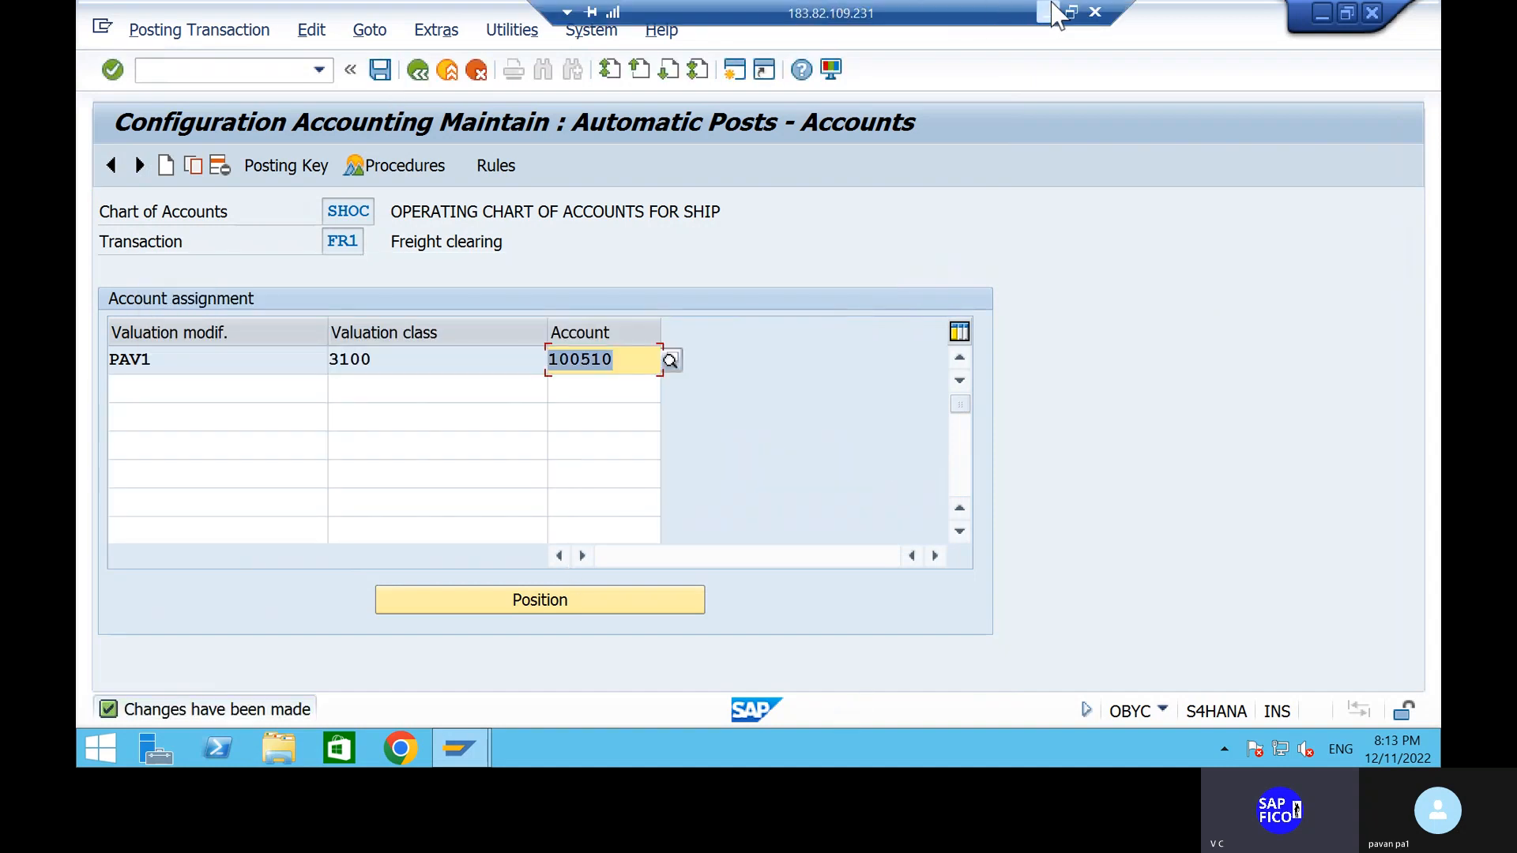
# Step: Switch to the PRACTICE SAP checklist in Word and go to the end of item 24, account determination for automatic postings
pyautogui.click(1055, 14)
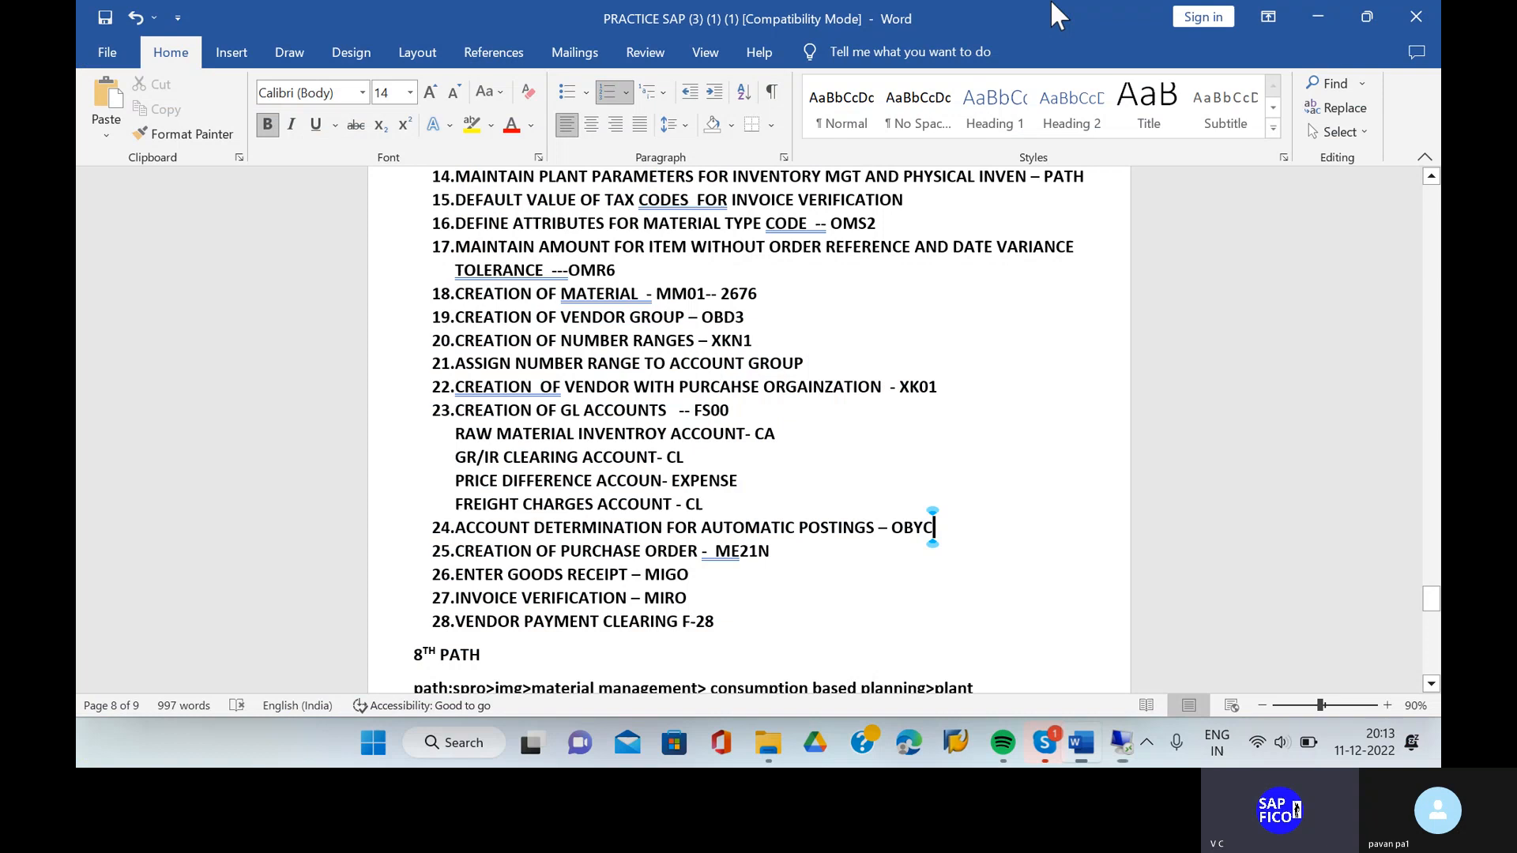
pyautogui.click(439, 530)
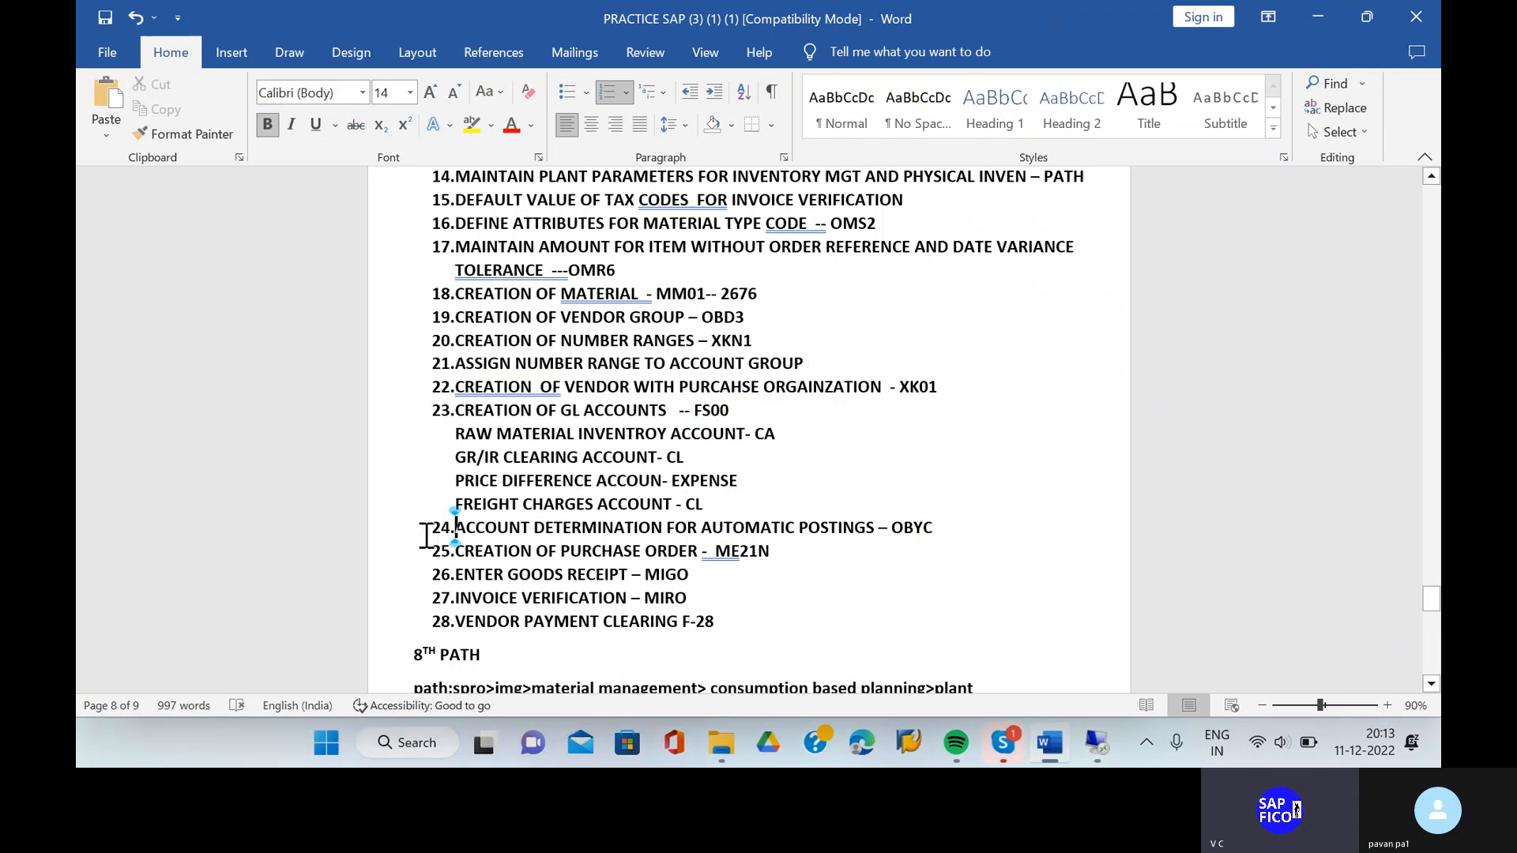
pyautogui.press('End')
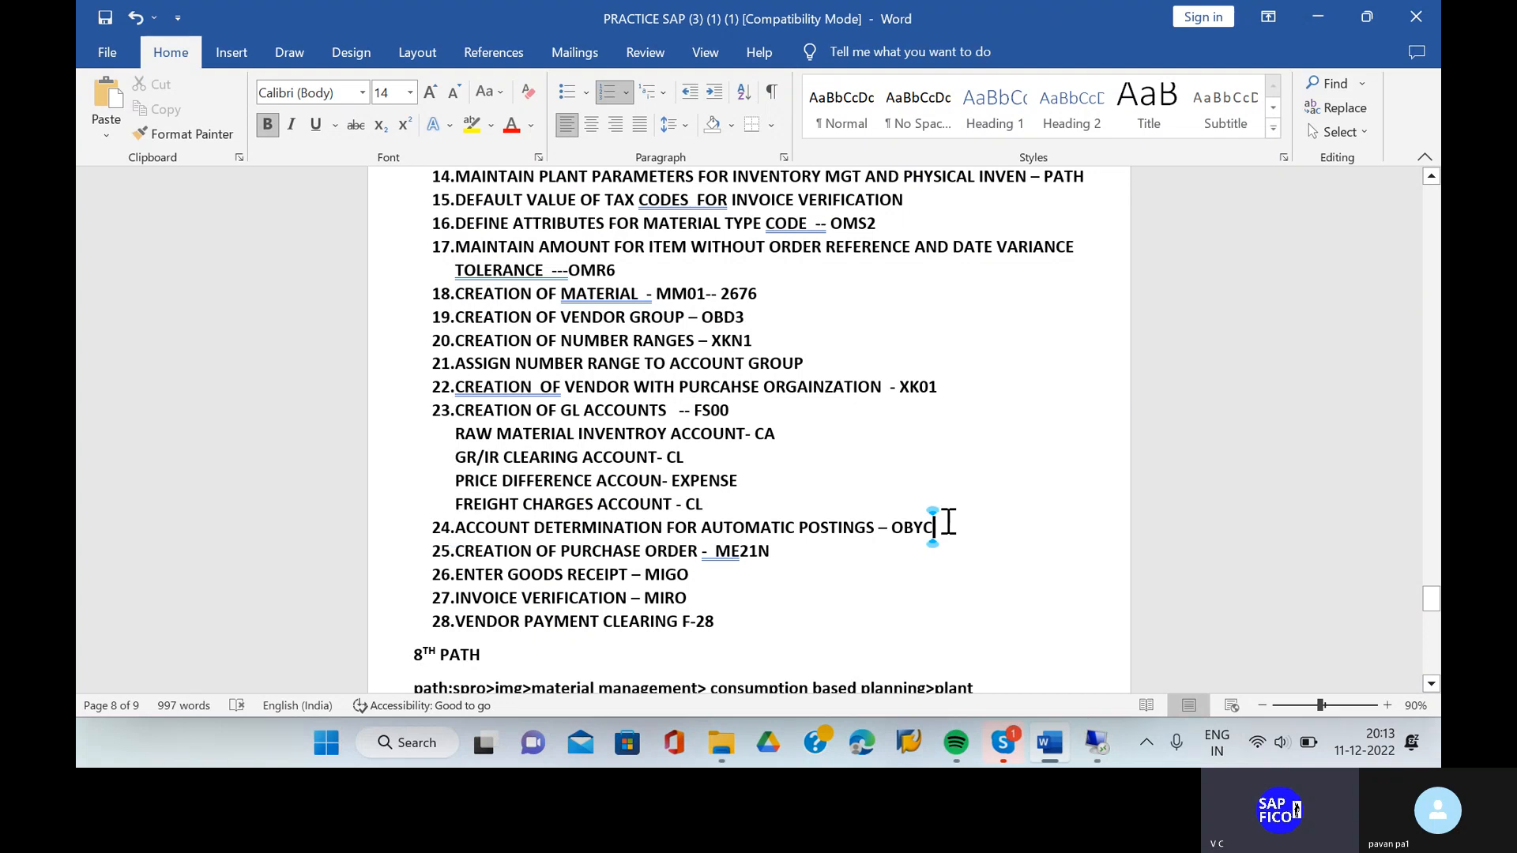